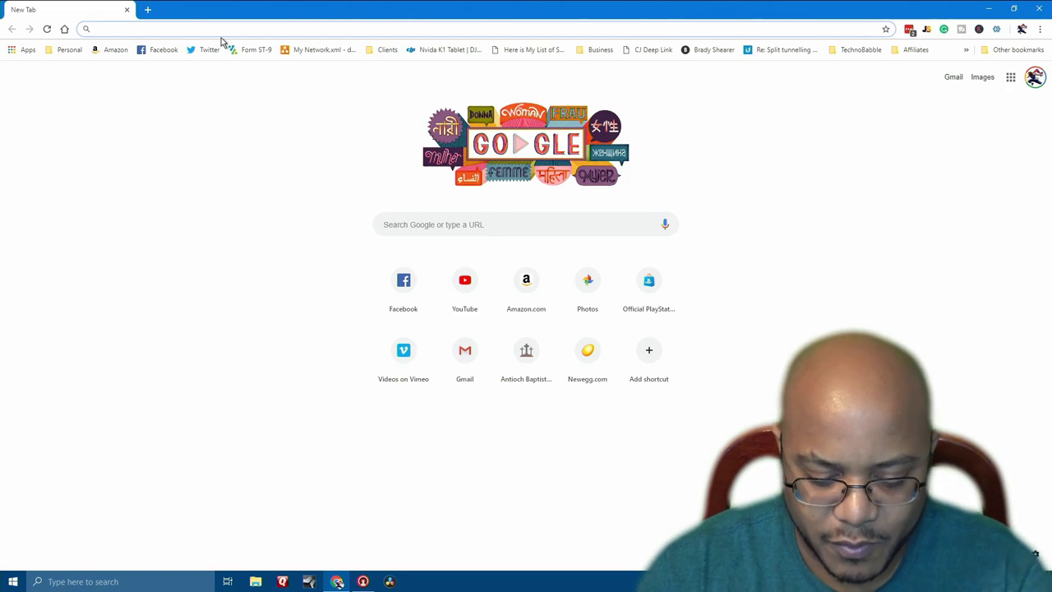
# - Search 'propresenter requirements' and open ProPresenter's official system requirements page
pyautogui.press('BackSpace')
pyautogui.write('opre')
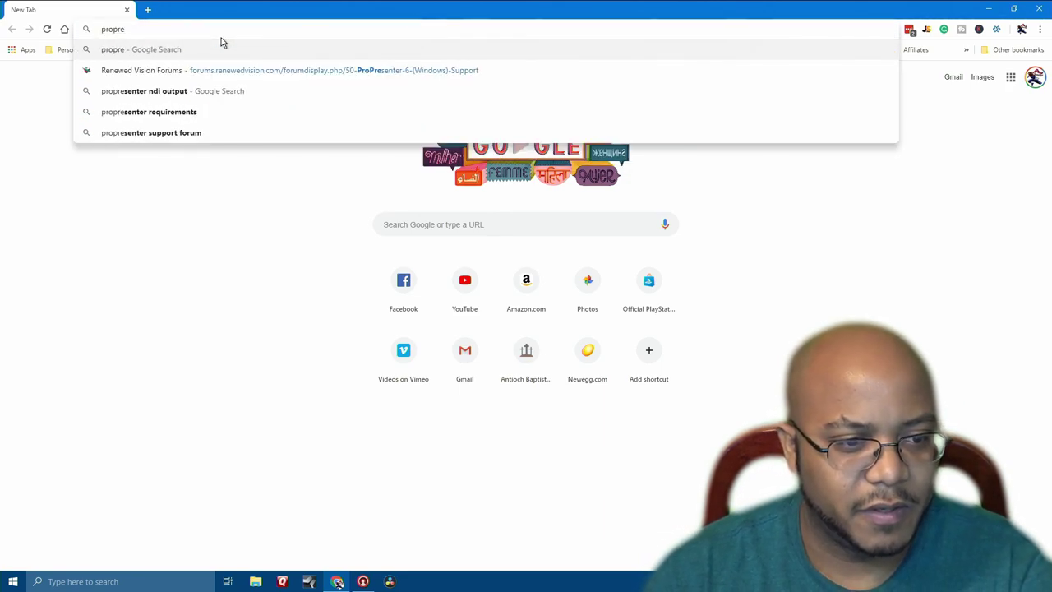
pyautogui.press('Down')
pyautogui.press('Down')
pyautogui.press('Down')
pyautogui.press('Return')
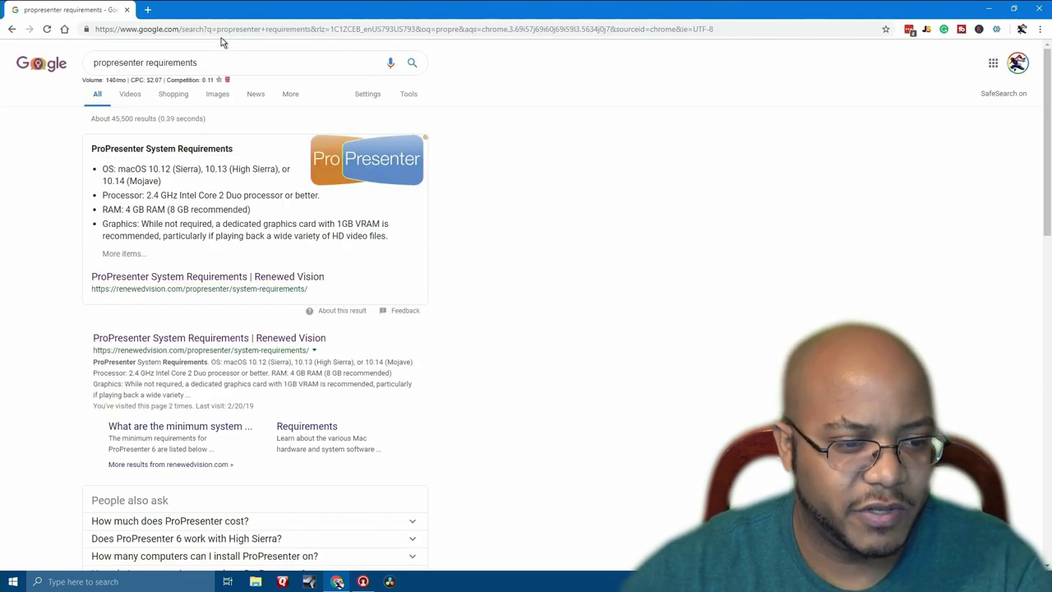
pyautogui.click(157, 278)
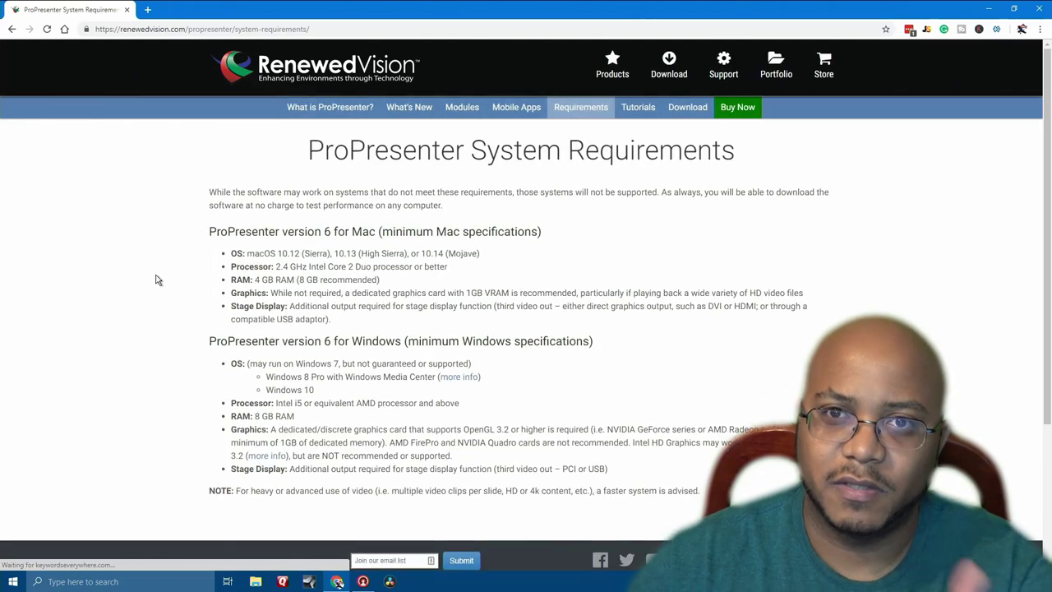
# - Open easyworship.com and worshipextreme.com in two new tabs
pyautogui.click(150, 10)
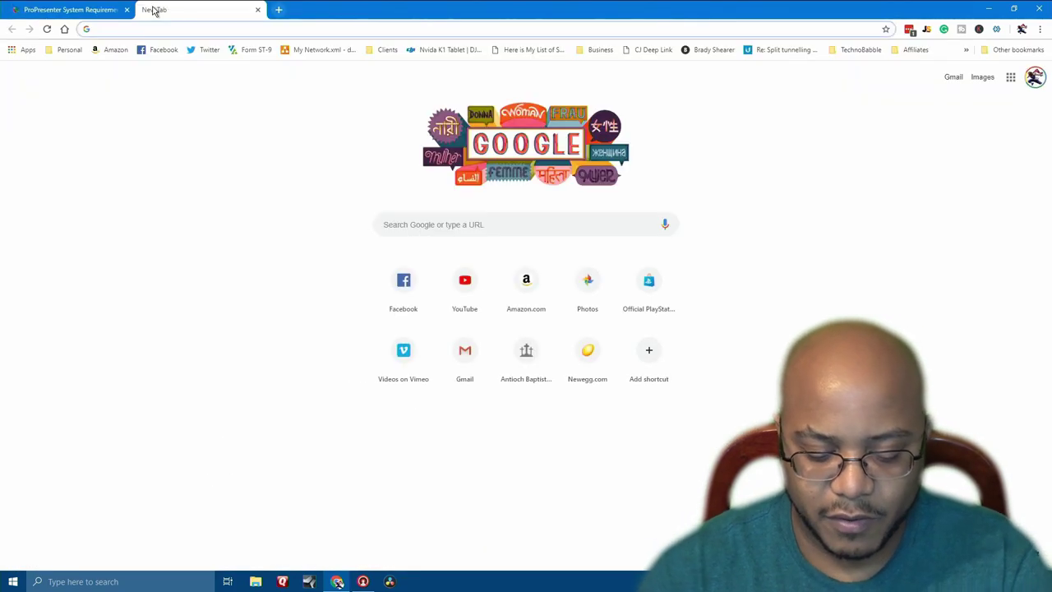
pyautogui.write('easy')
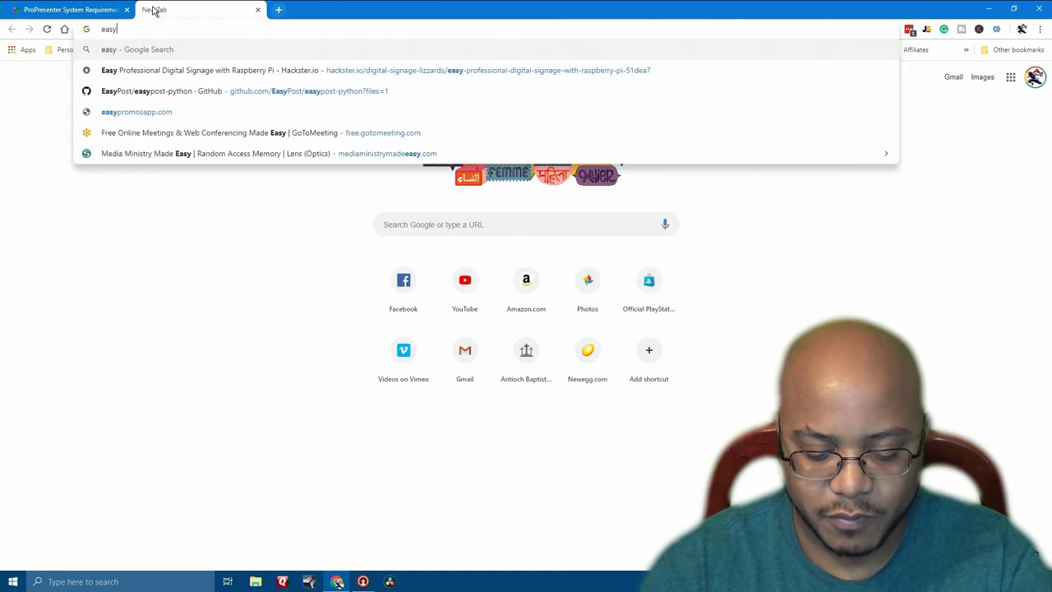
pyautogui.write('worship.com')
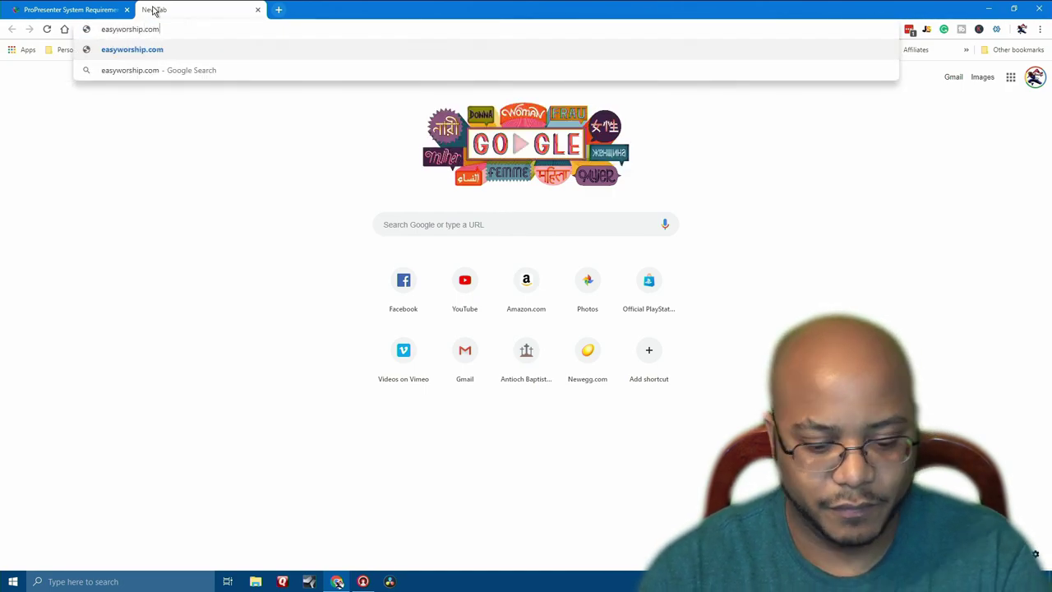
pyautogui.press('Return')
pyautogui.hotkey('ctrl', 't')
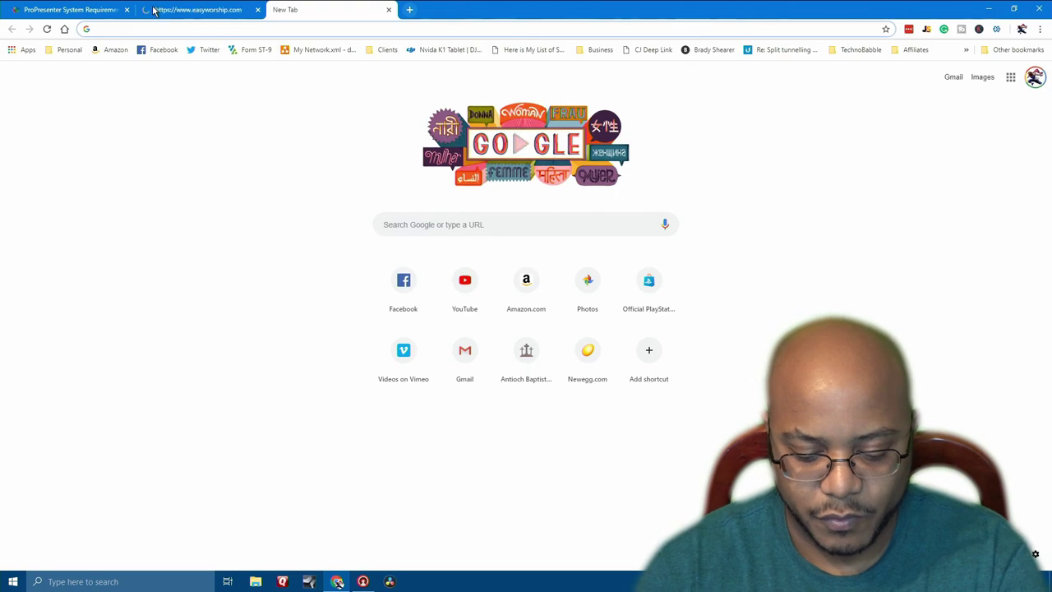
pyautogui.write('worshipe')
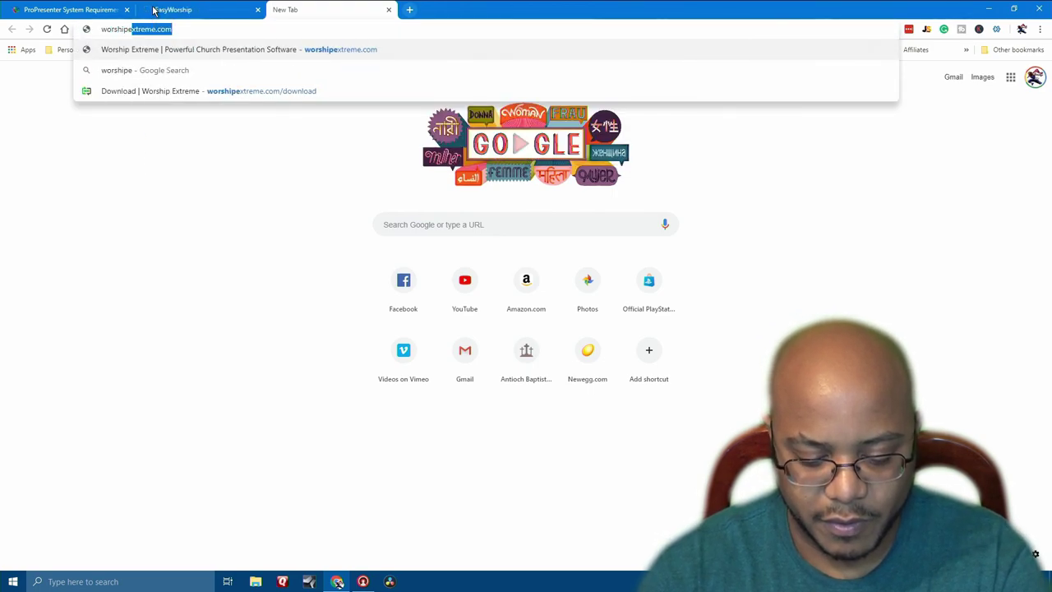
pyautogui.write('xtreme.com')
pyautogui.press('Return')
# - Search for 'media shout' and 'proclaim' in two more new tabs
pyautogui.hotkey('ctrl', 't')
pyautogui.write('media shour')
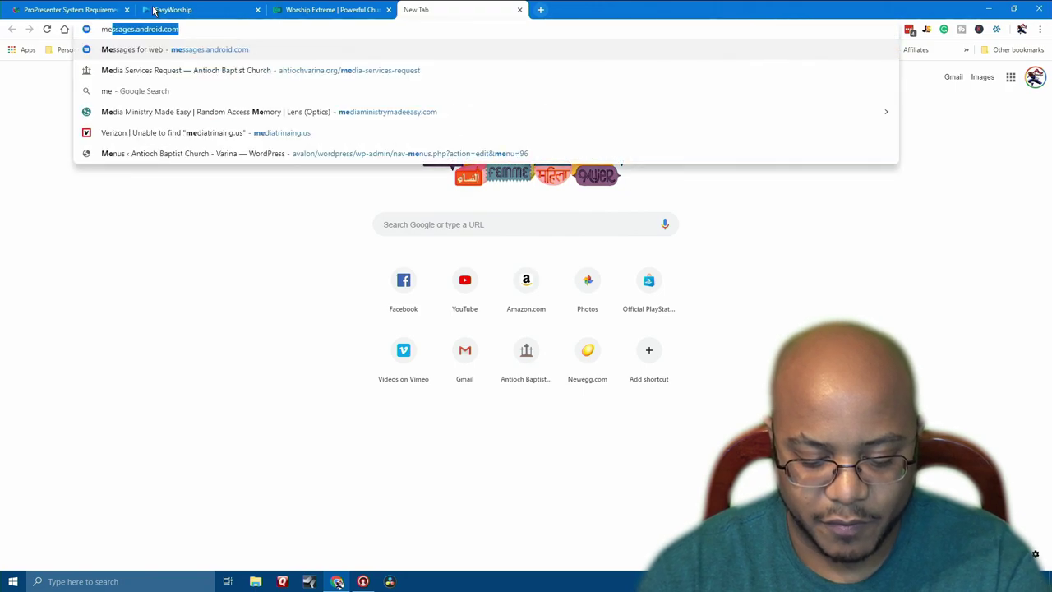
pyautogui.press('BackSpace')
pyautogui.write('t')
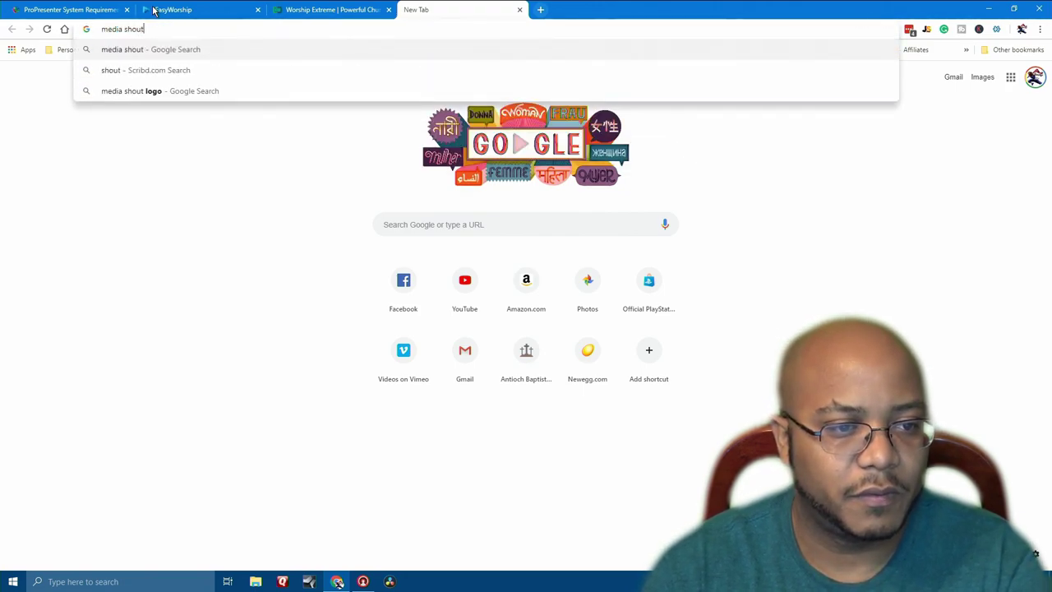
pyautogui.press('Return')
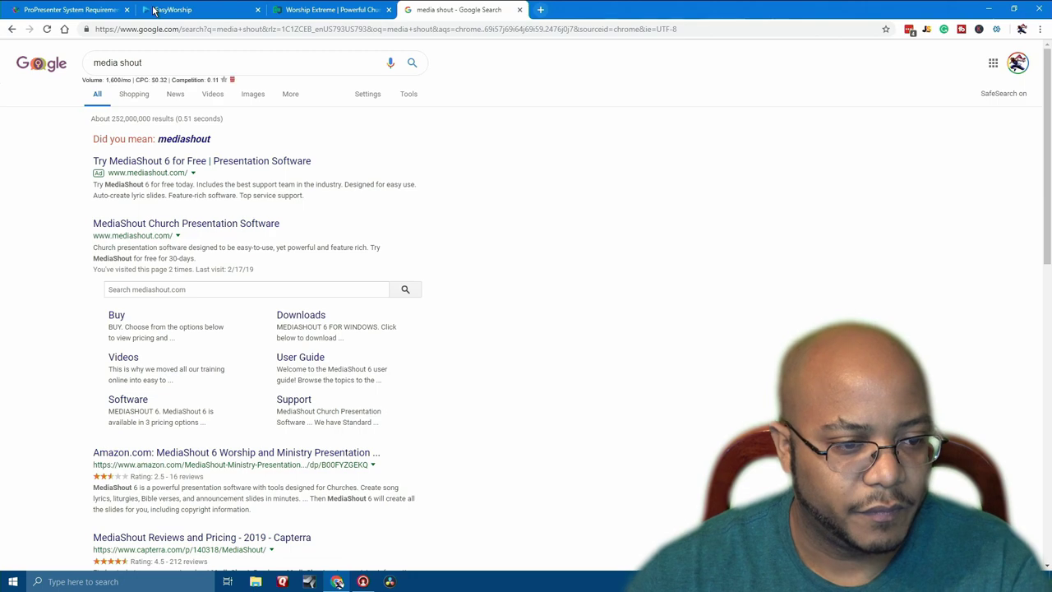
pyautogui.hotkey('ctrl', 't')
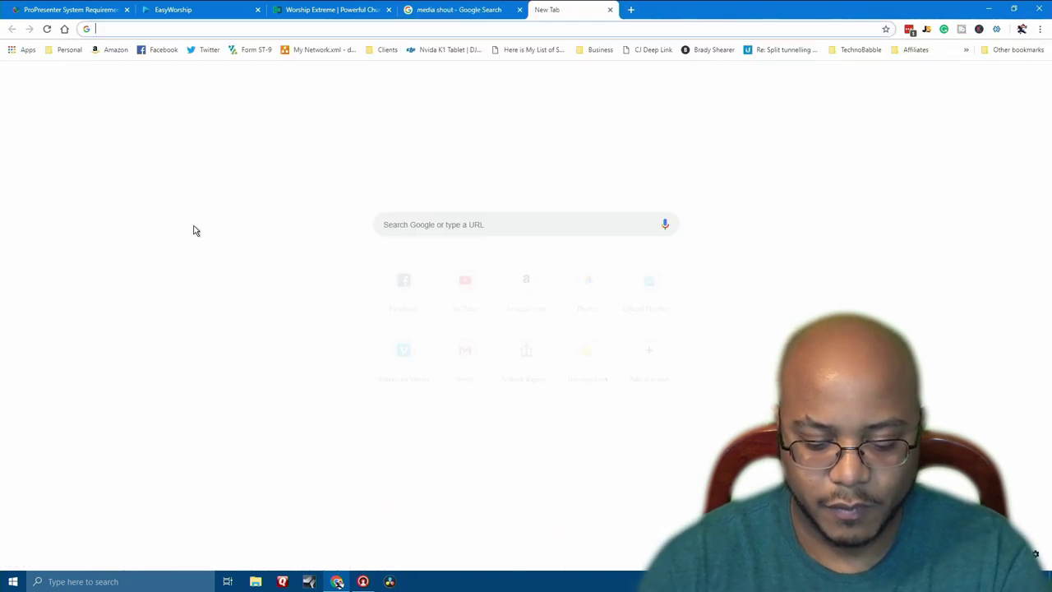
pyautogui.write('proclaim')
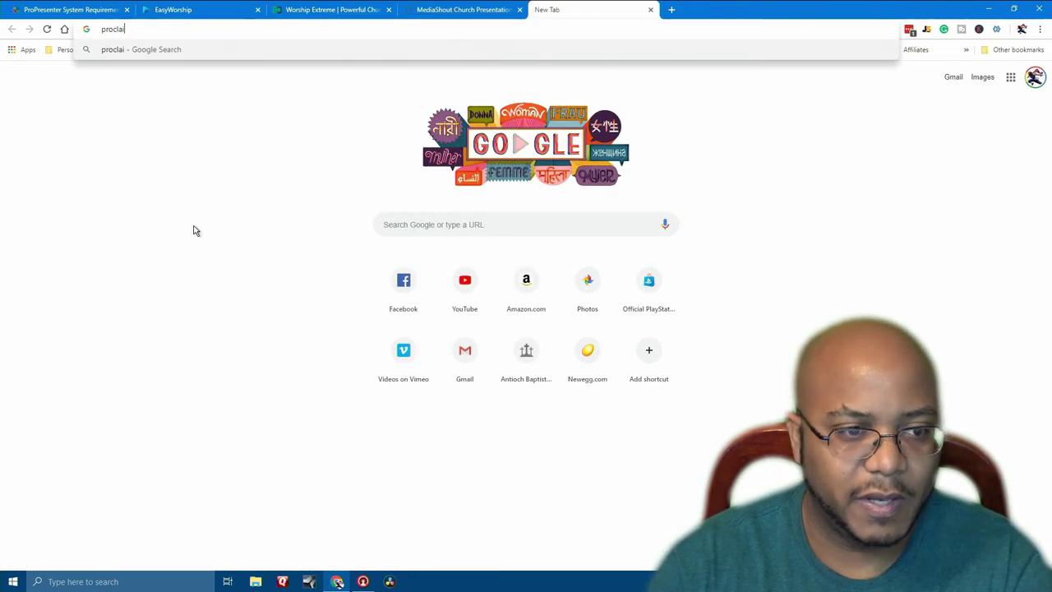
pyautogui.press('Return')
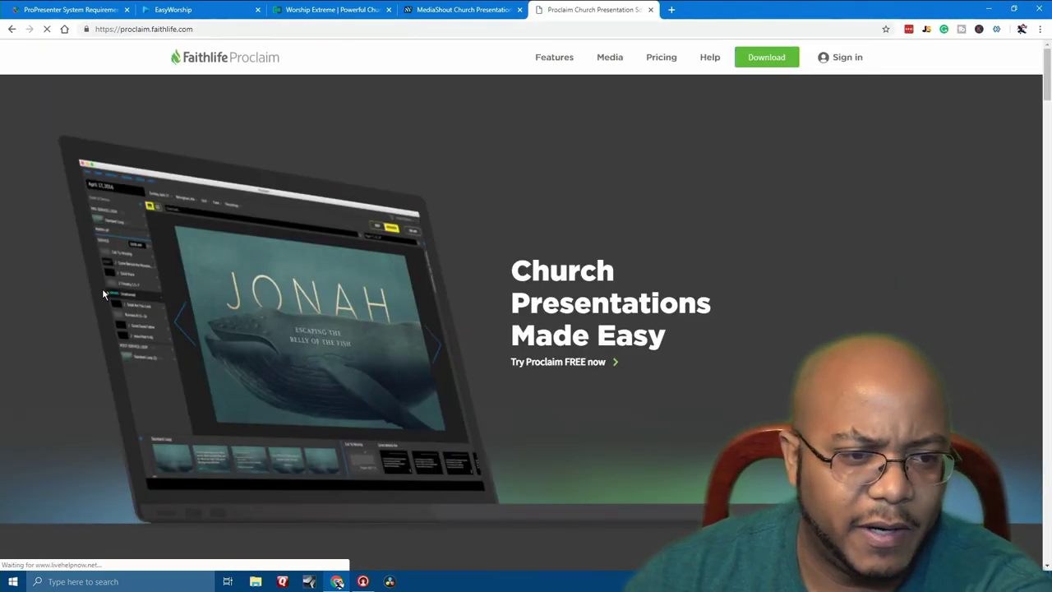
pyautogui.click(158, 578)
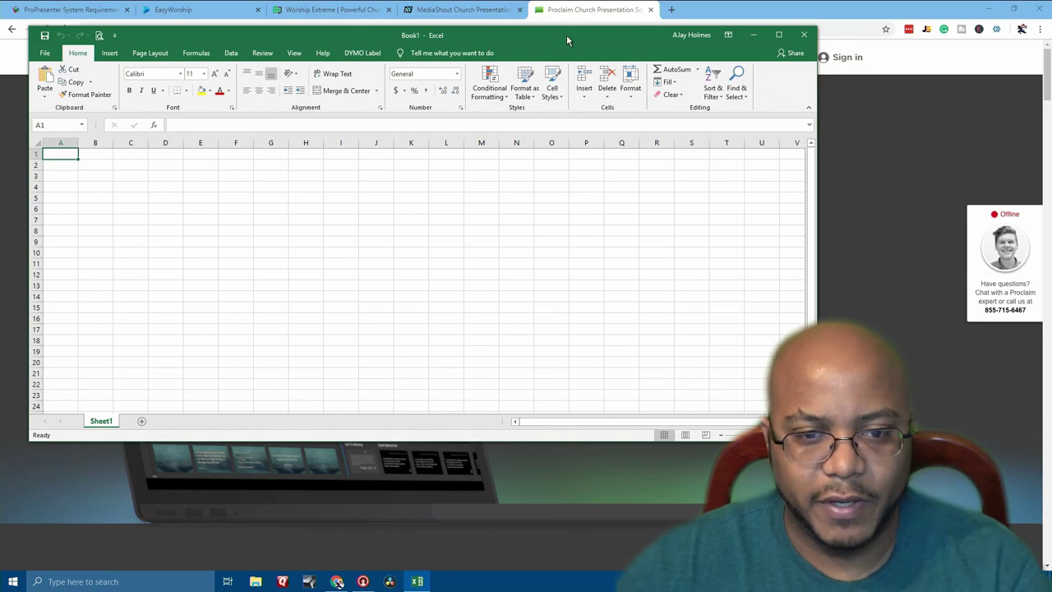
# - Move the Excel window onto the second monitor and open a blank Chrome tab
pyautogui.moveTo(566, 34); pyautogui.dragTo(1051, 148)
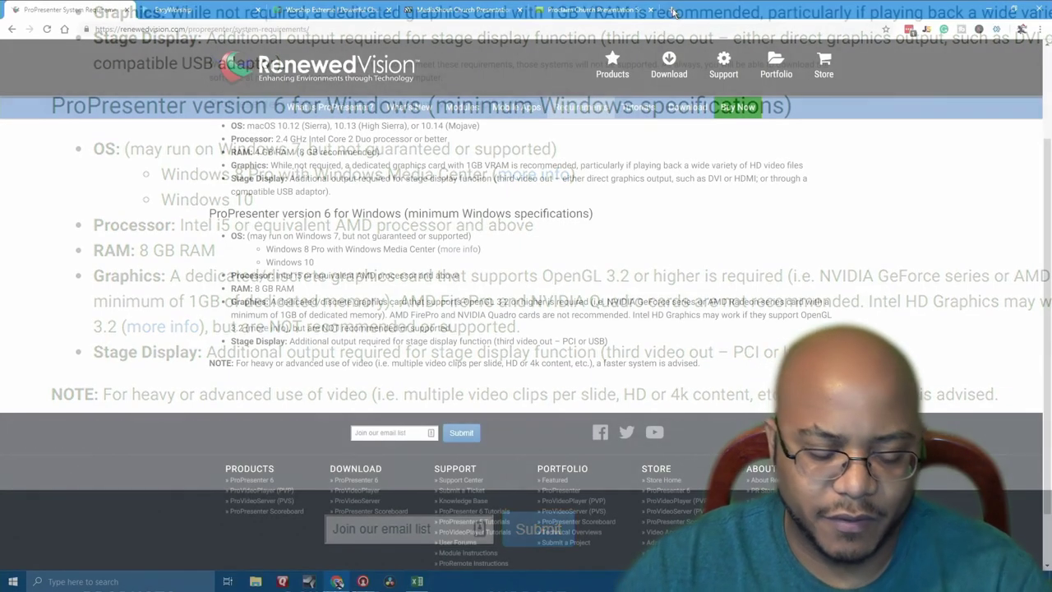
pyautogui.click(672, 12)
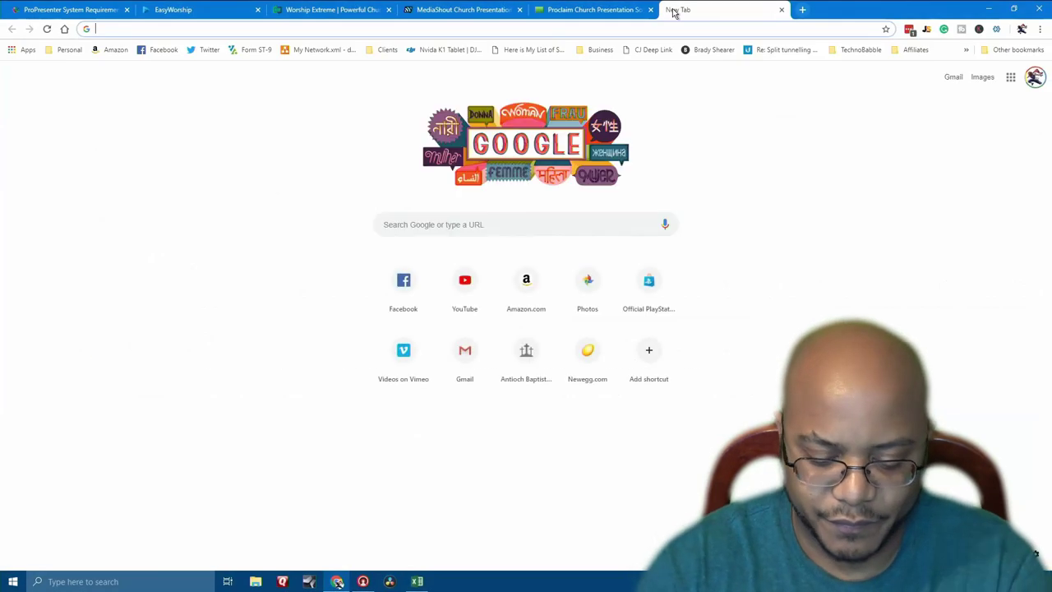
# - Search 'intel i5' and browse Intel's Core i5 processors list
pyautogui.write('intel i5')
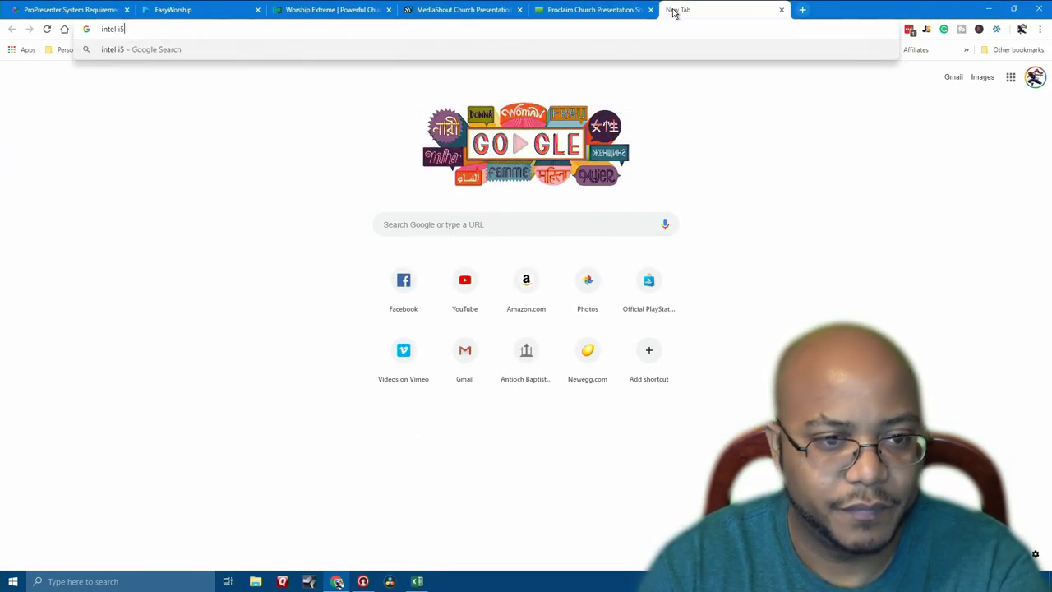
pyautogui.press('Return')
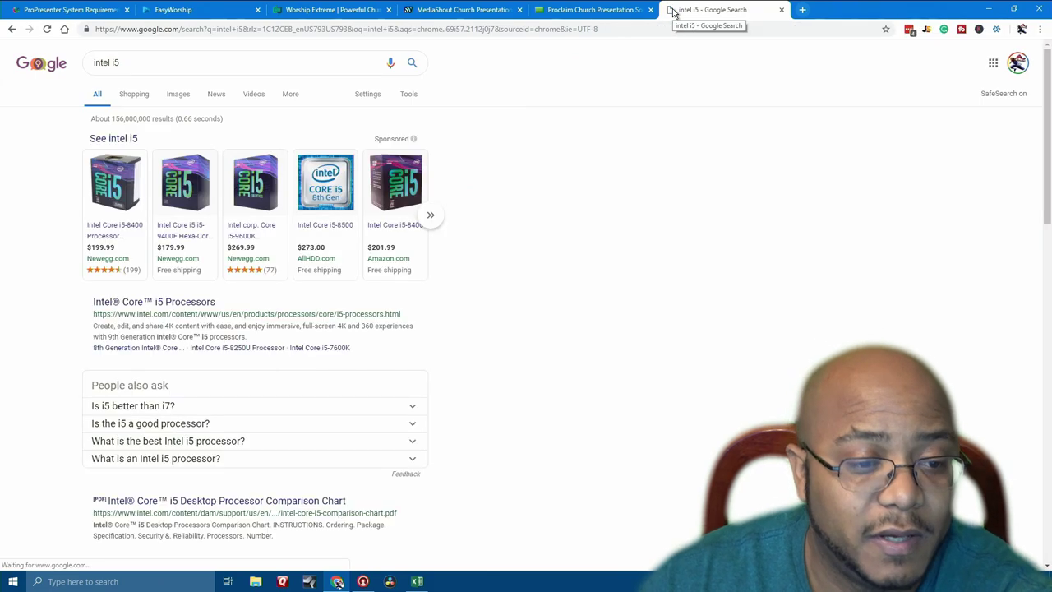
pyautogui.click(186, 304)
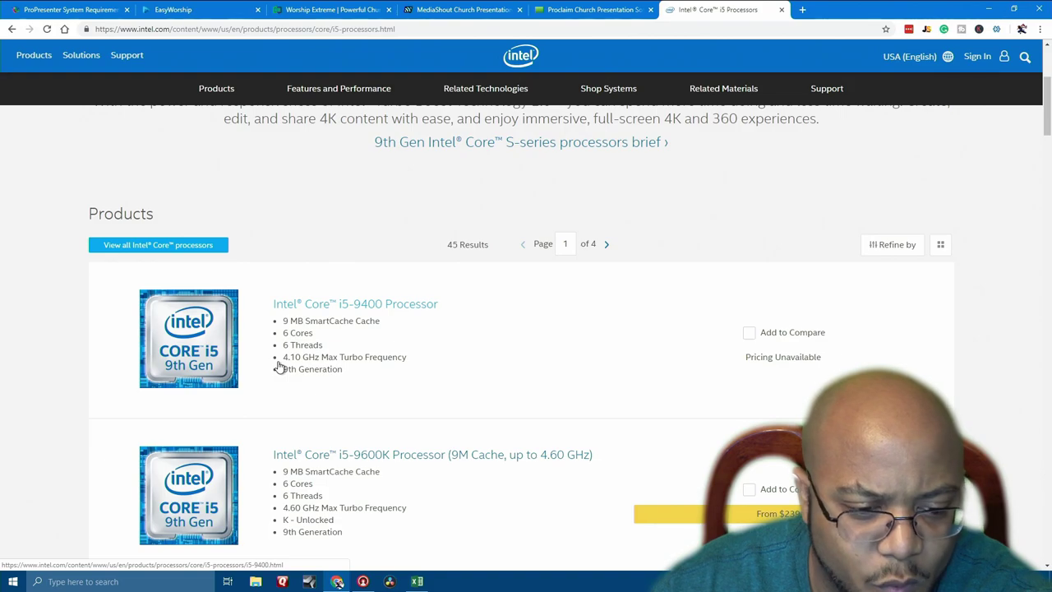
pyautogui.scroll(-3, 279, 367)
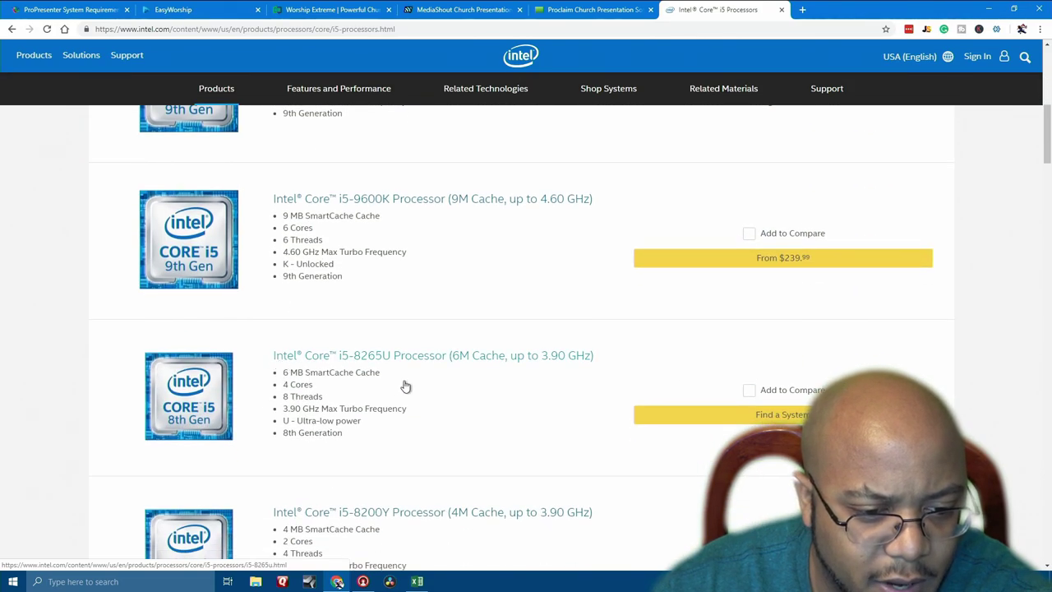
pyautogui.scroll(-5, 328, 411)
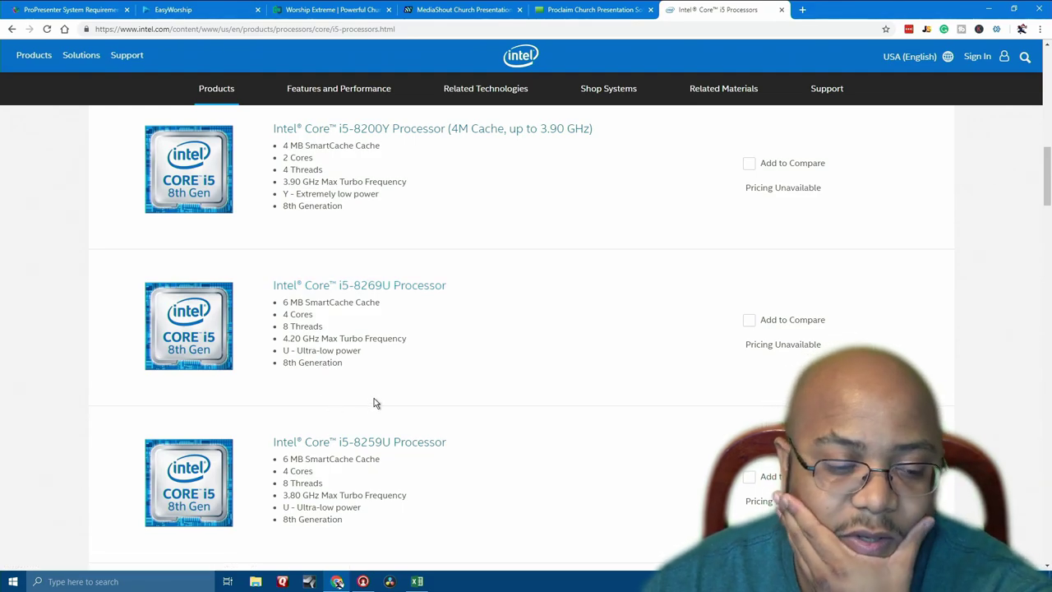
pyautogui.scroll(-10, 374, 403)
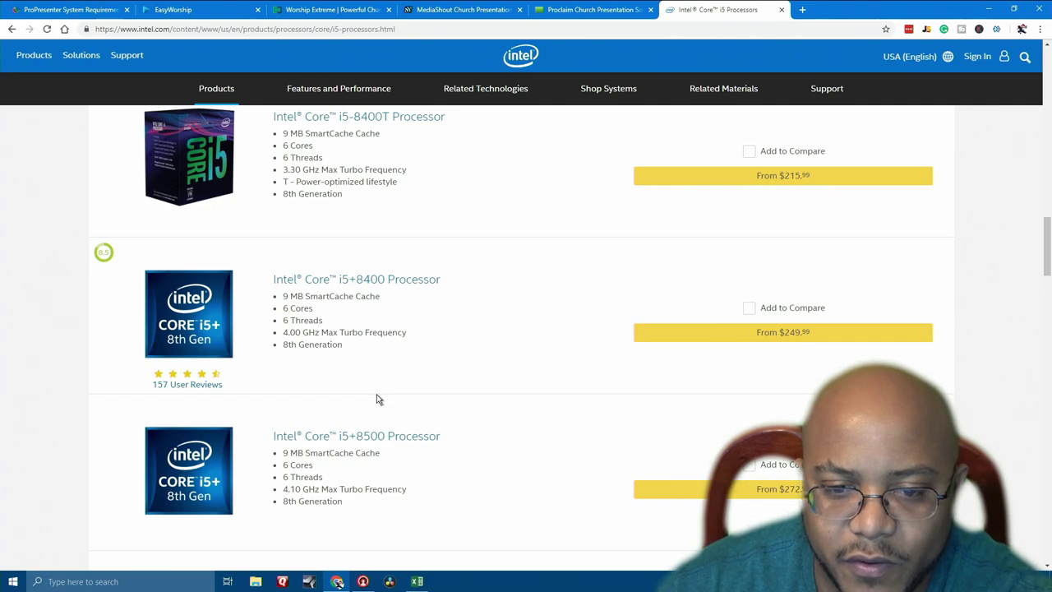
pyautogui.scroll(15, 378, 399)
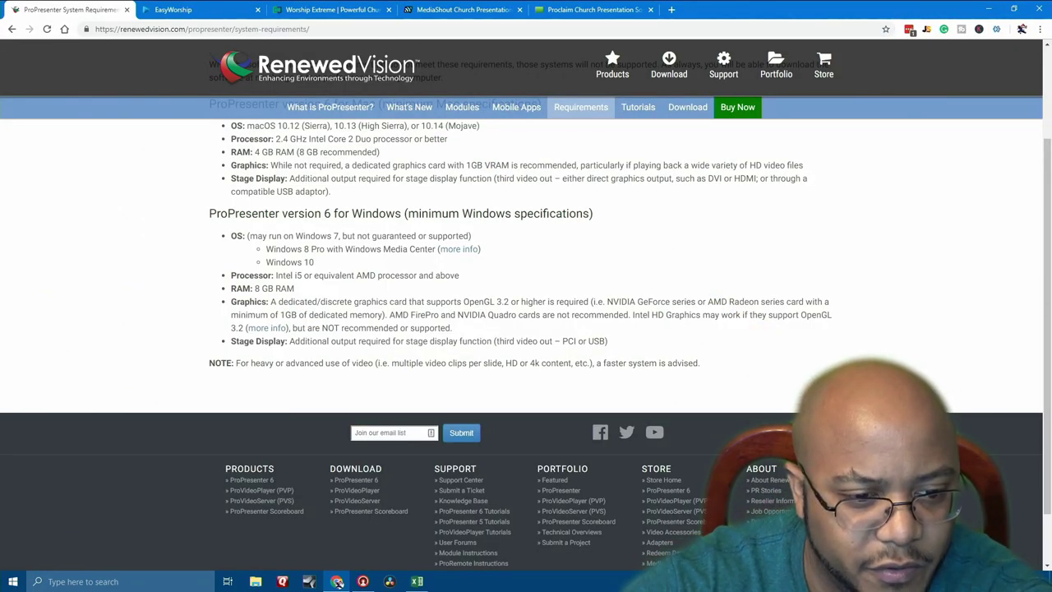
# - Enter 'Intel i5 or equivalent' as ProPresenter's CPU in B2, then return to its requirements page
pyautogui.click(416, 581)
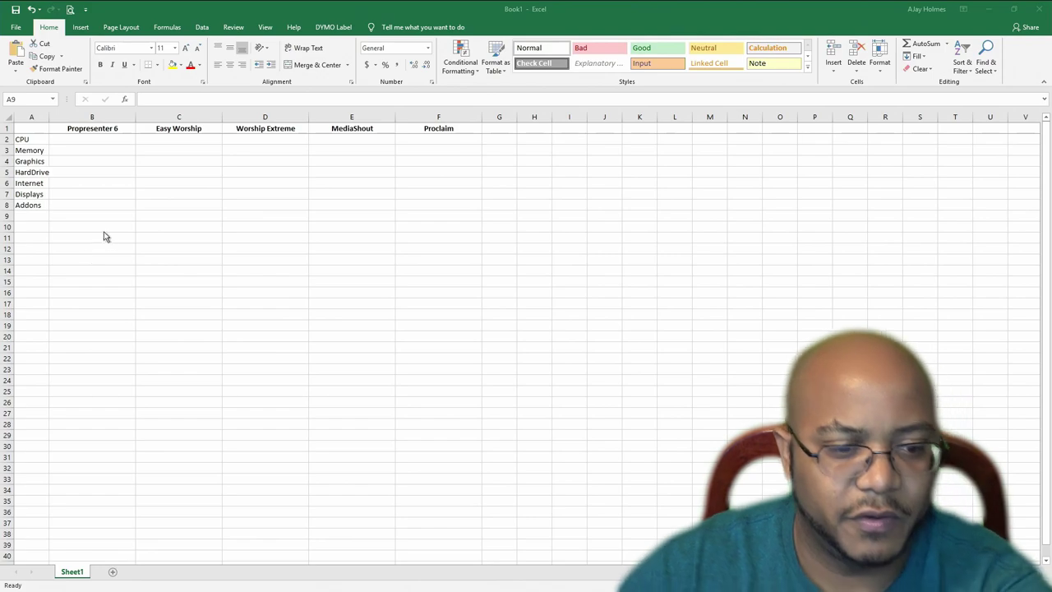
pyautogui.click(83, 140)
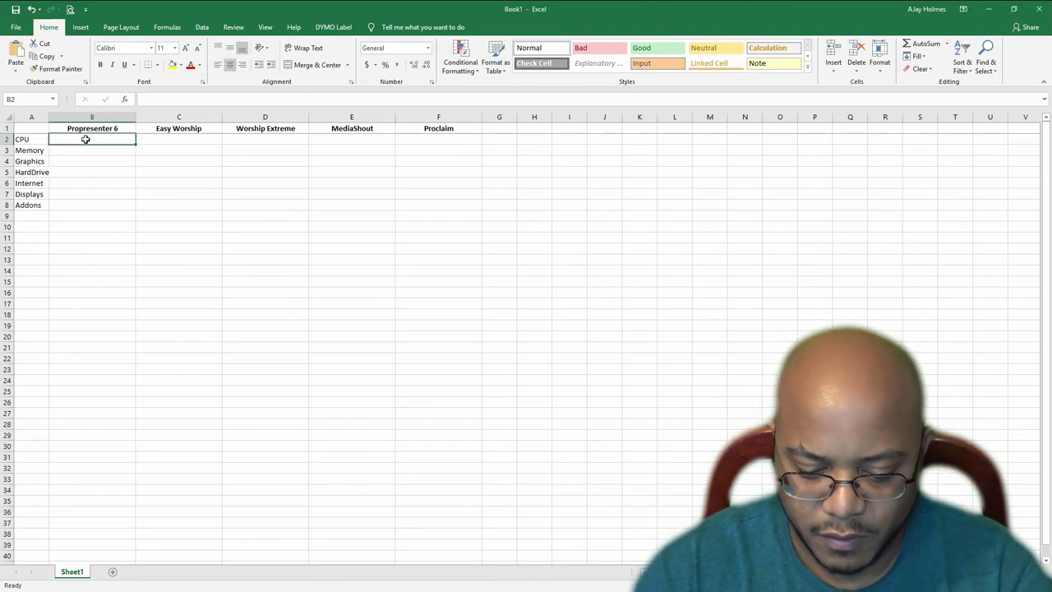
pyautogui.write('Intel i')
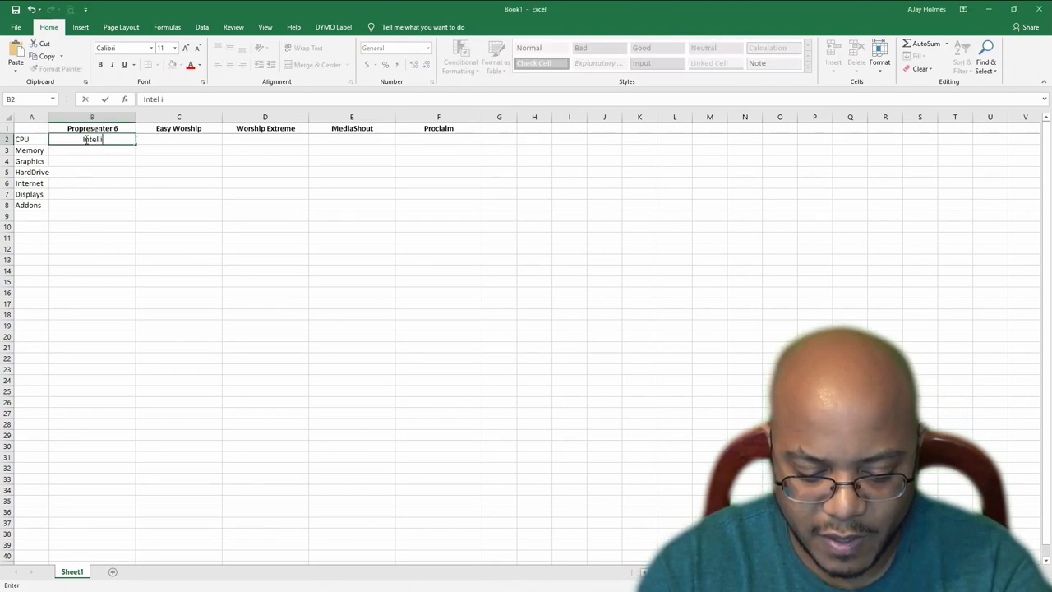
pyautogui.write('5 or equivalent')
pyautogui.press('Return')
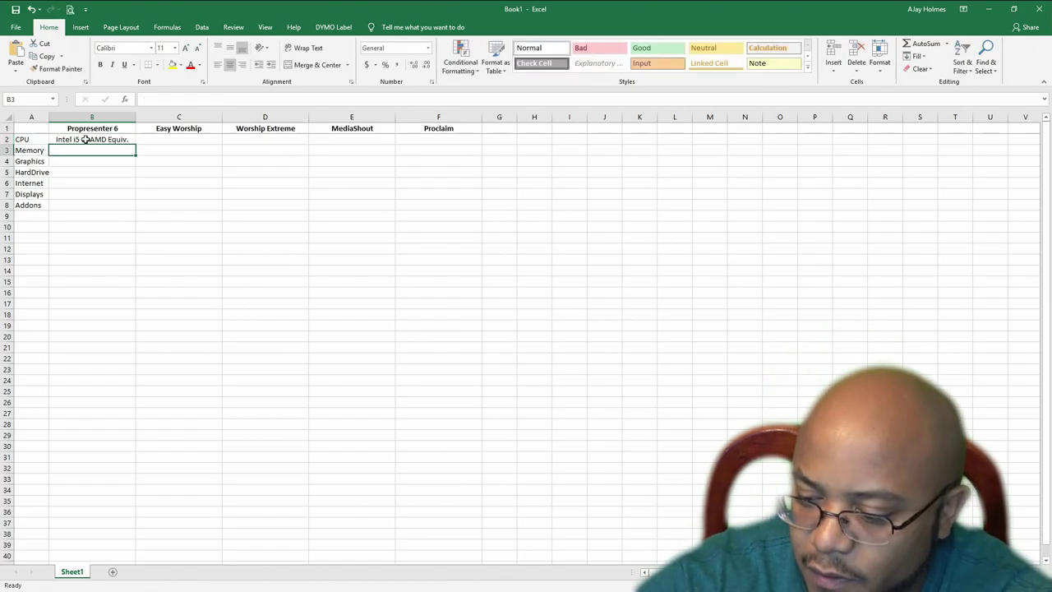
pyautogui.click(337, 580)
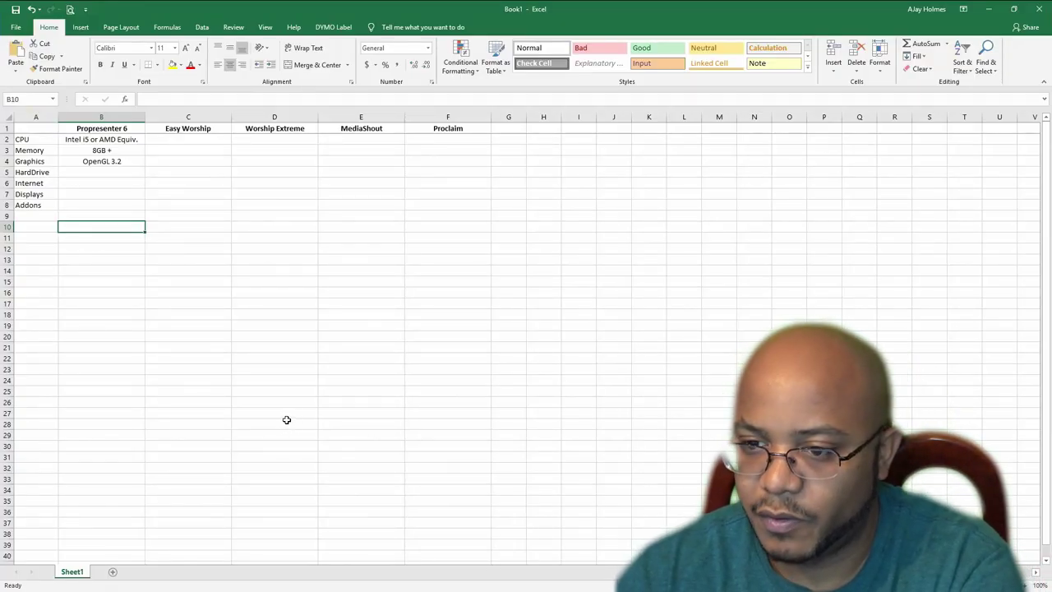
pyautogui.scroll(5, 286, 420)
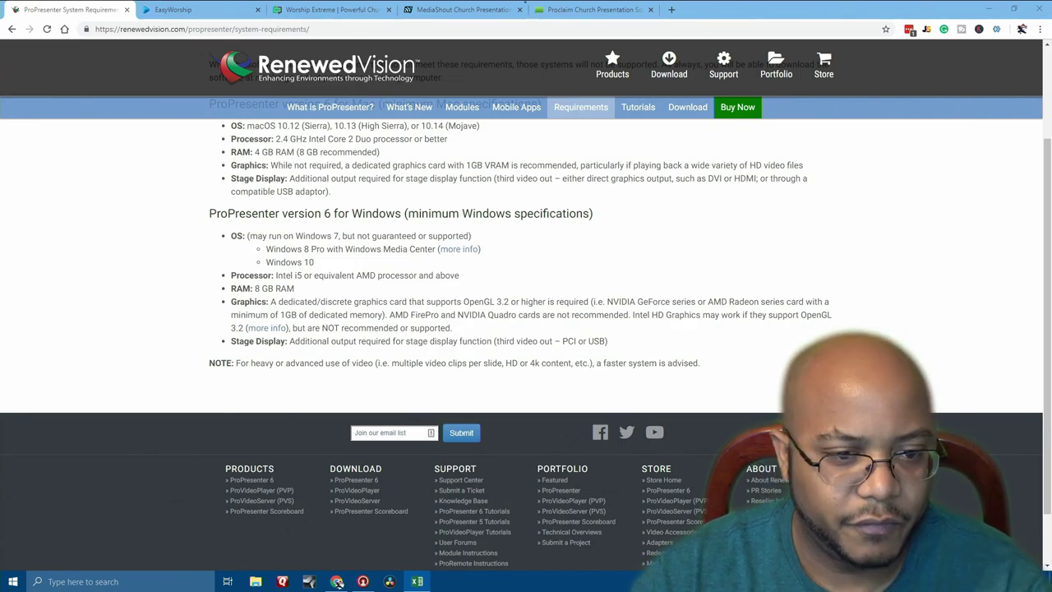
# - Close the ProPresenter tab and copy 'NVIDIA GeForce GTX' from EasyWorship's requirements
pyautogui.scroll(2, 704, 351)
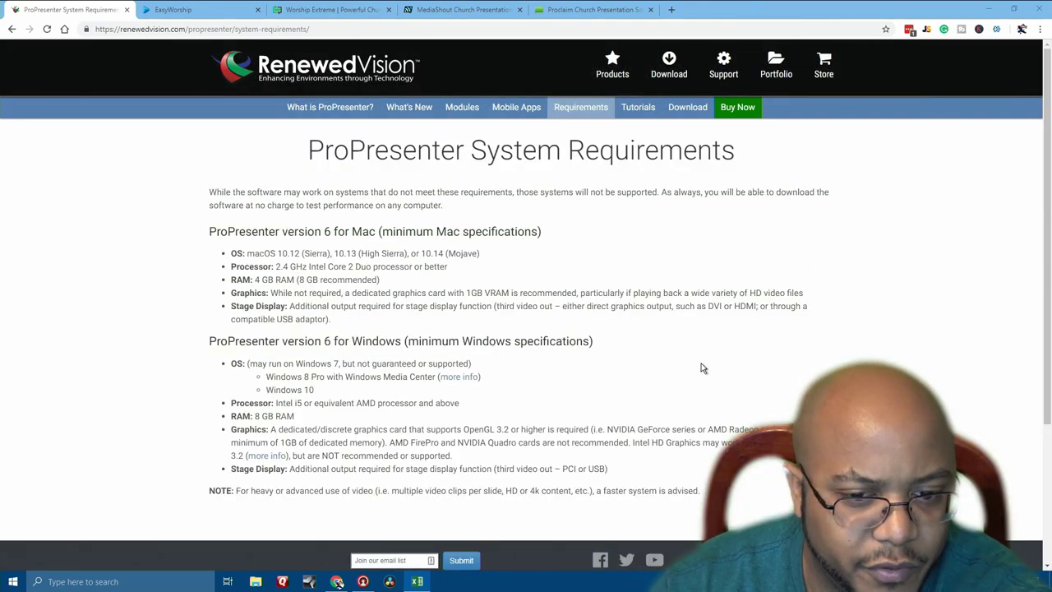
pyautogui.click(127, 10)
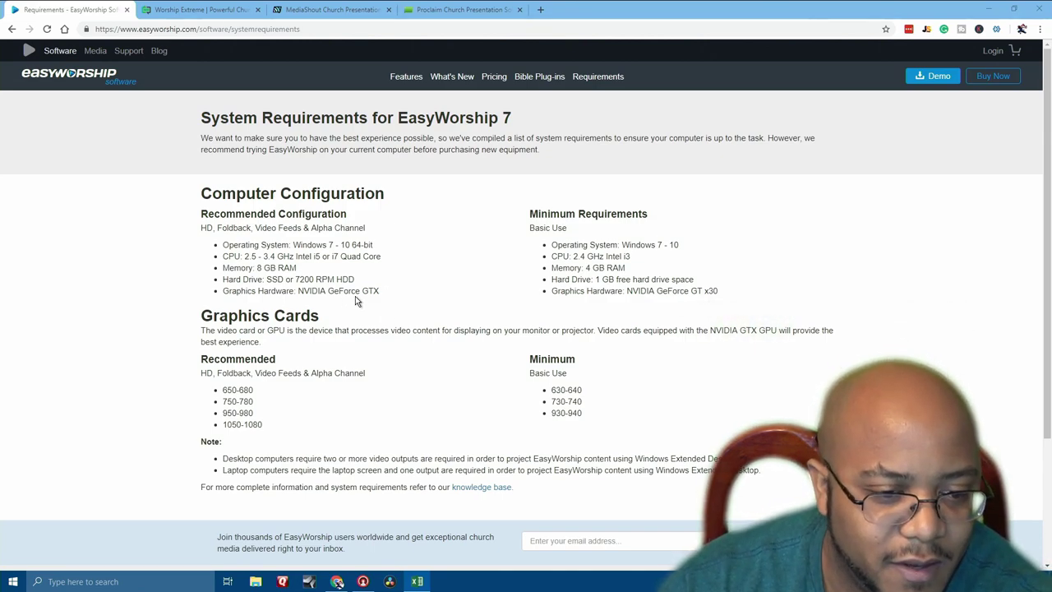
pyautogui.moveTo(383, 292); pyautogui.dragTo(298, 292)
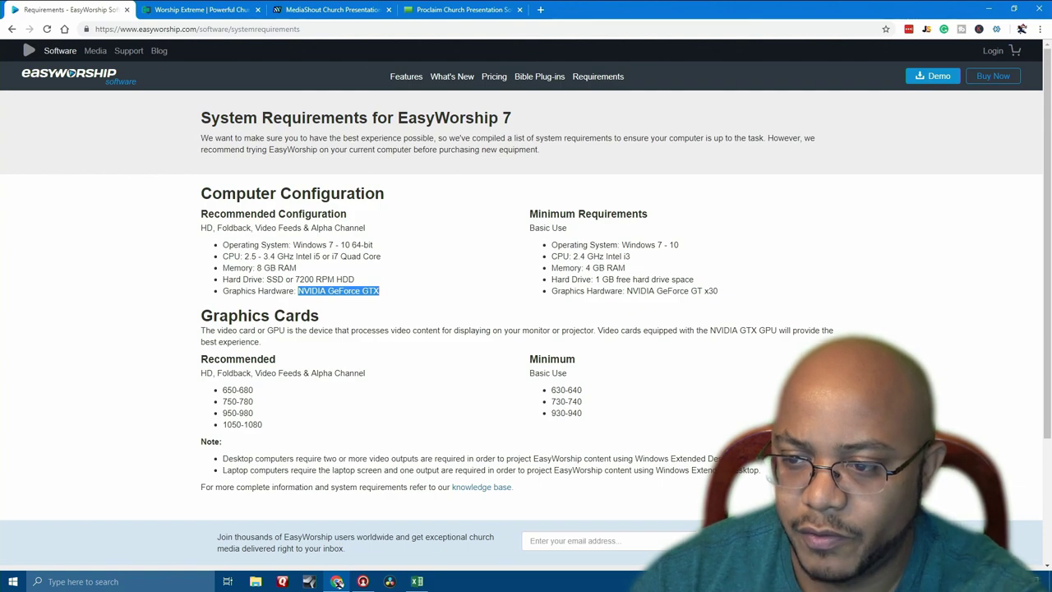
pyautogui.click(337, 581)
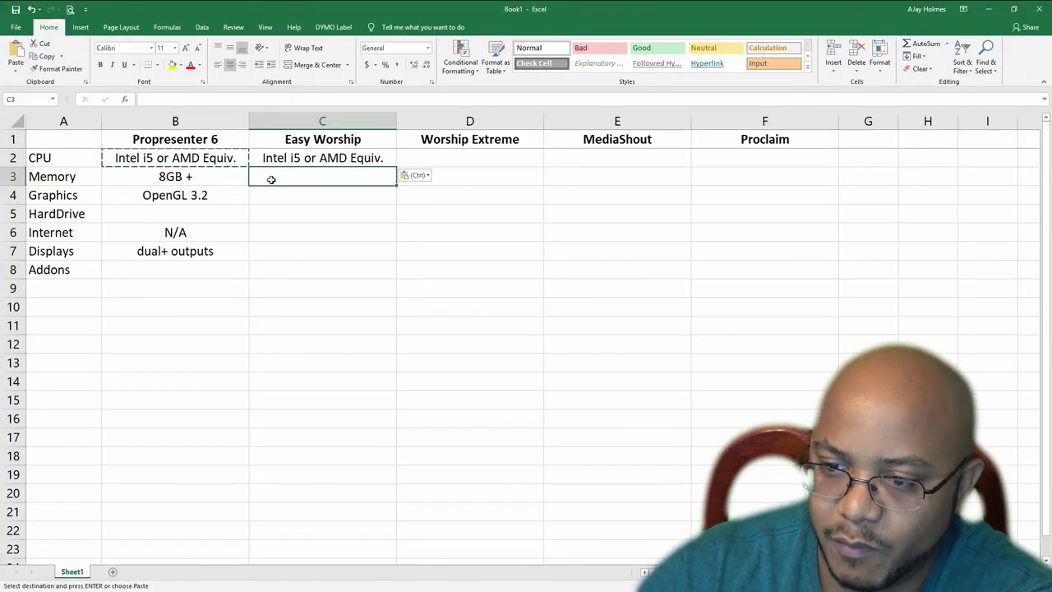
pyautogui.click(216, 176)
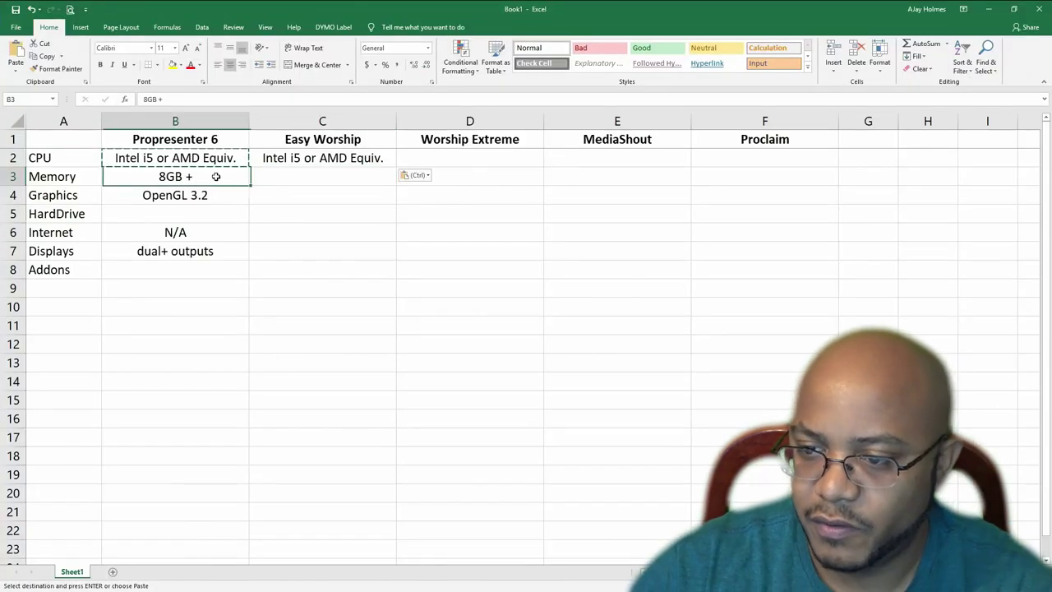
# - Copy ProPresenter's memory (8GB +) and graphics (OpenGL 3.2) into Easy Worship's C3 and C4
pyautogui.hotkey('ctrl', 'c')
pyautogui.click(317, 178)
pyautogui.hotkey('ctrl', 'v')
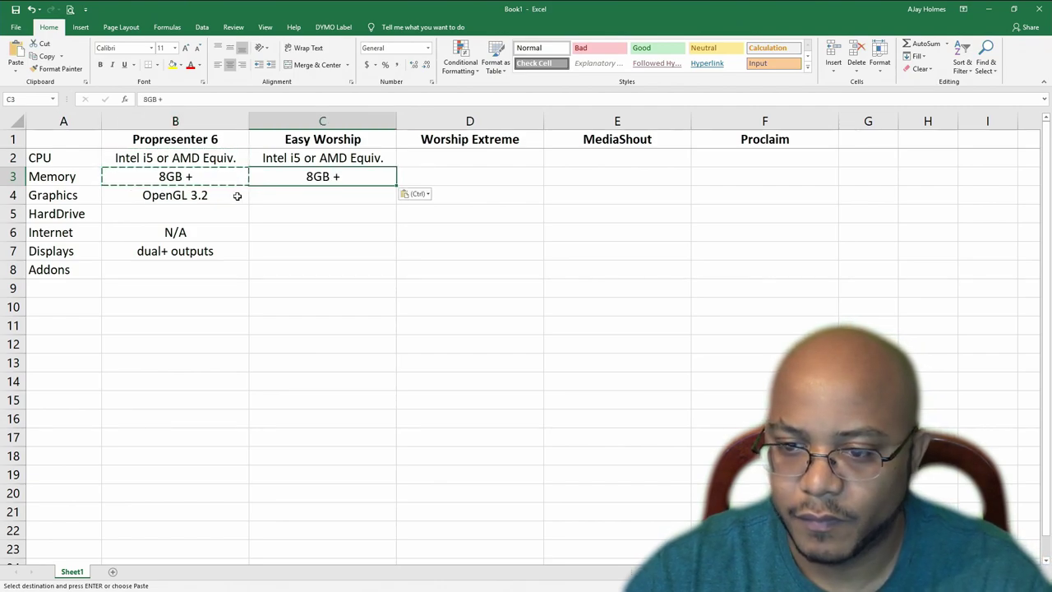
pyautogui.click(232, 197)
pyautogui.hotkey('ctrl', 'c')
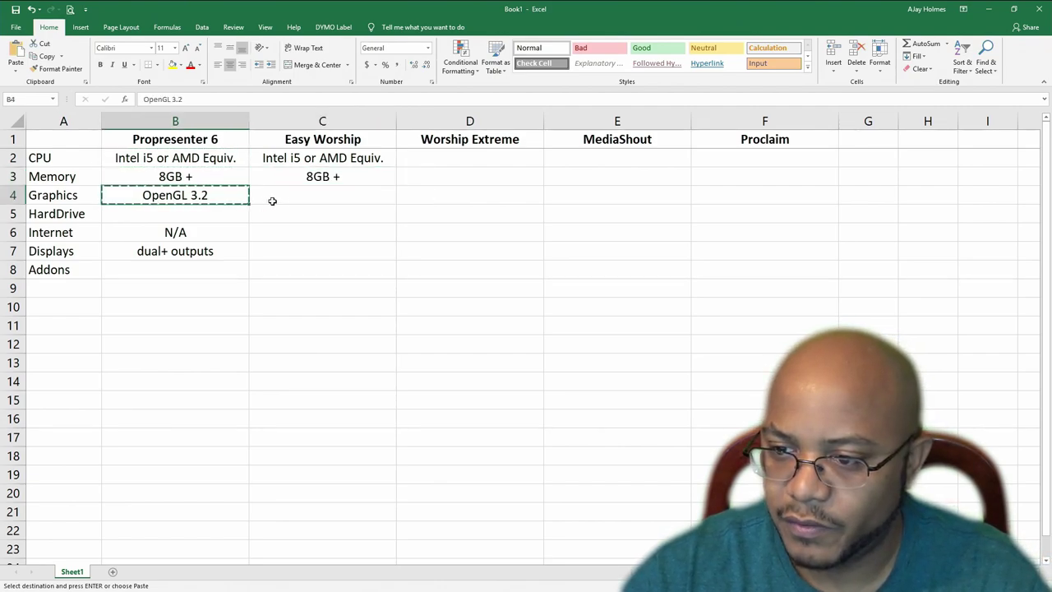
pyautogui.click(284, 196)
pyautogui.hotkey('ctrl', 'v')
# - Enter ?? in B5, SSD or 7200 RPM in C5, and copy N/A into C6
pyautogui.click(279, 214)
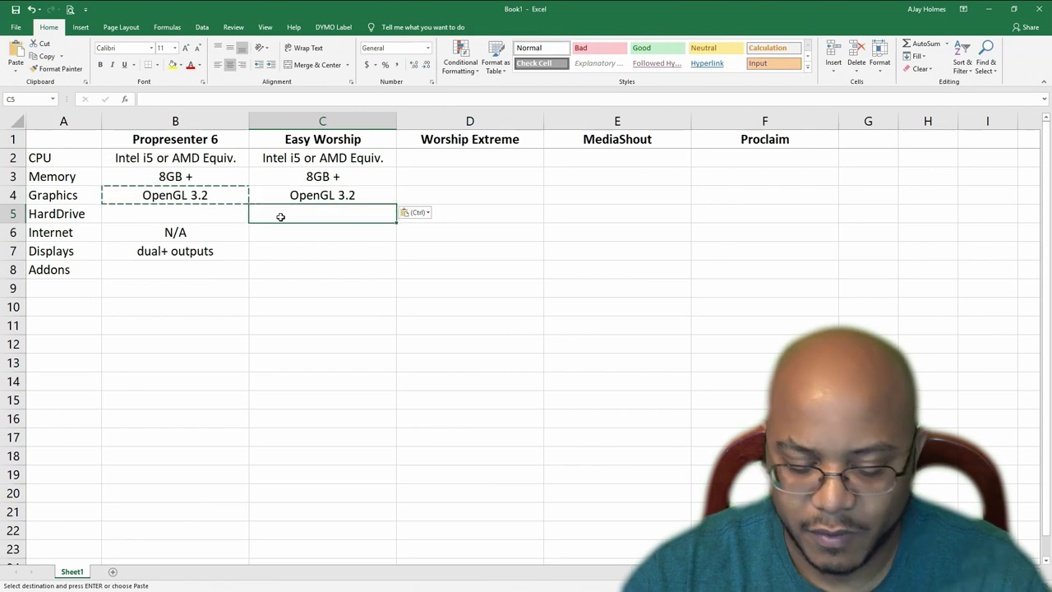
pyautogui.click(212, 215)
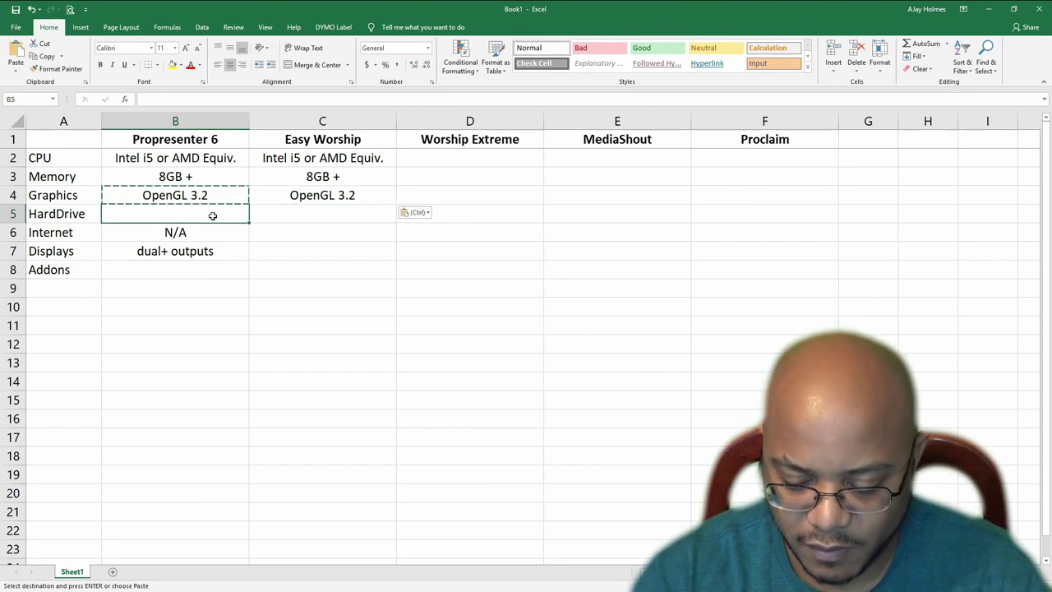
pyautogui.write('??')
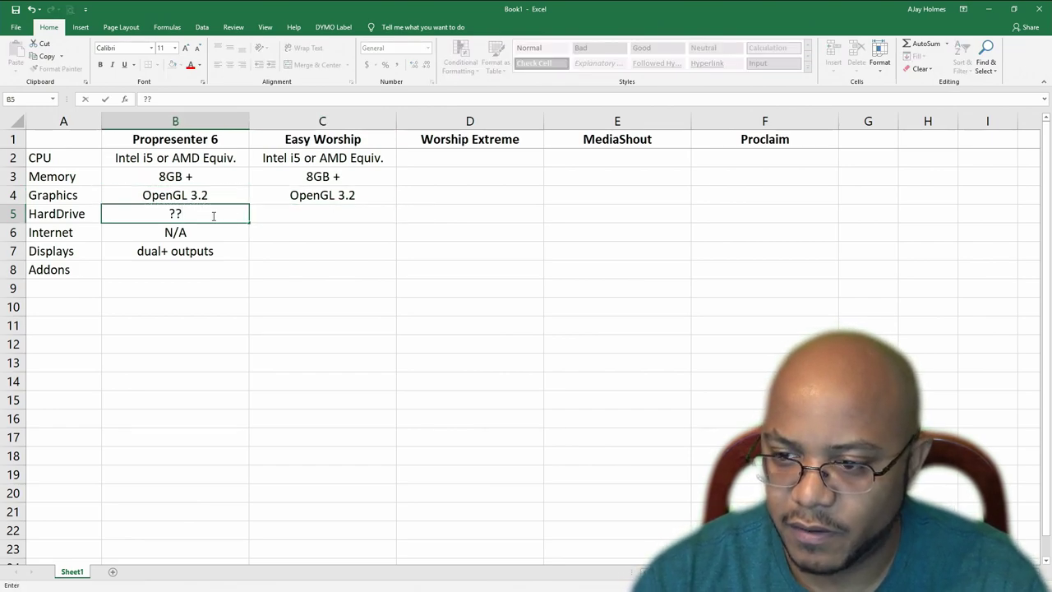
pyautogui.press('Tab')
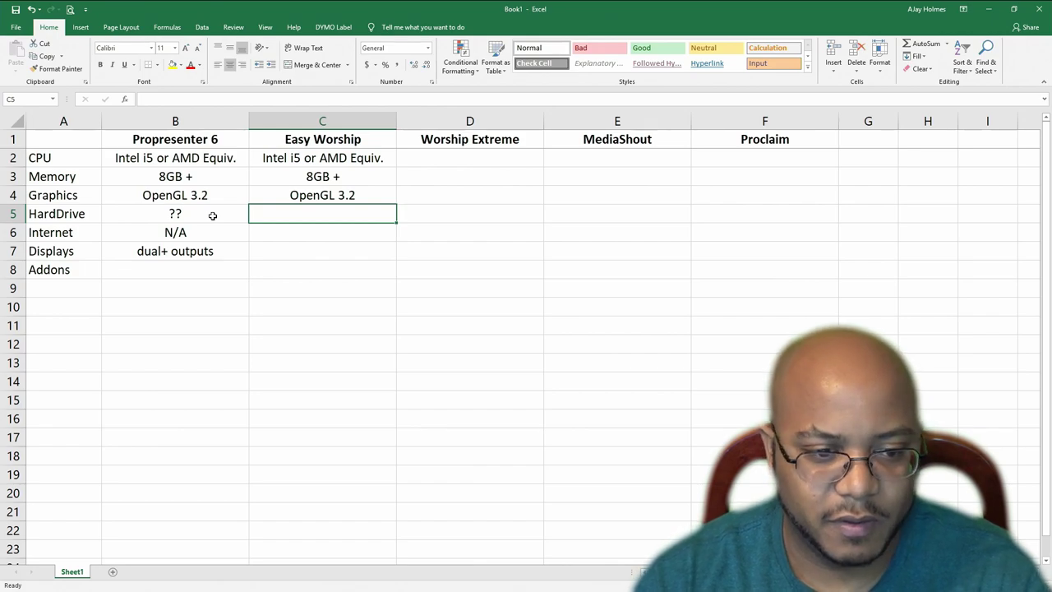
pyautogui.write('SSD or 7200')
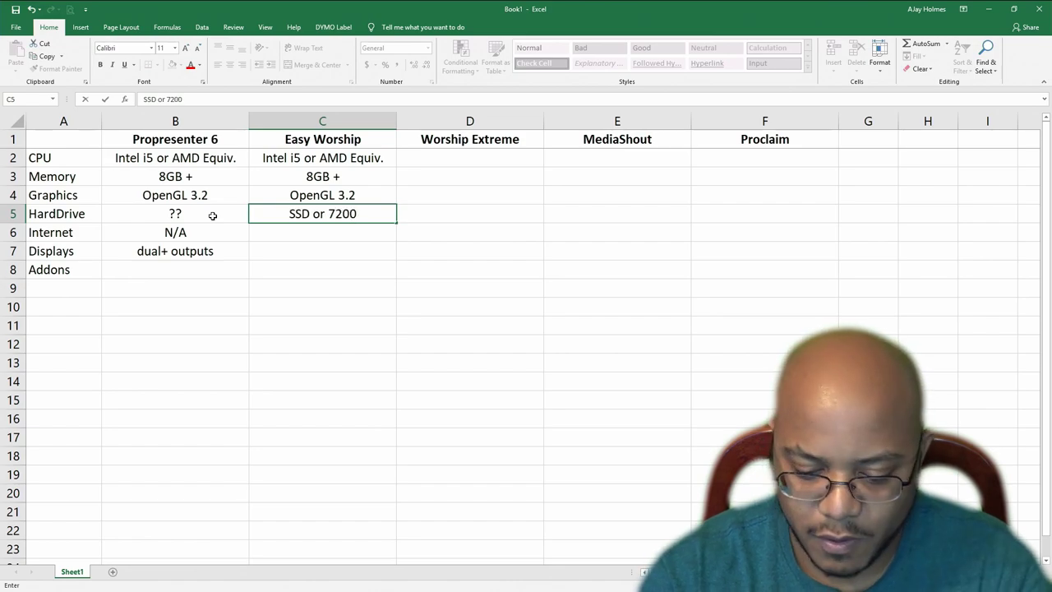
pyautogui.write(' RPM')
pyautogui.press('Return')
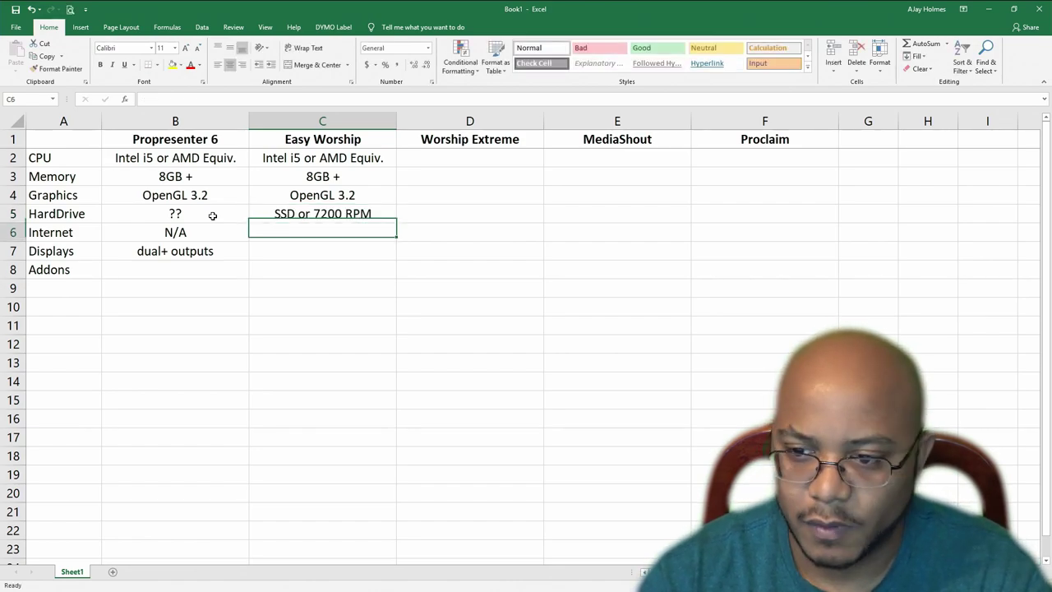
pyautogui.write('N')
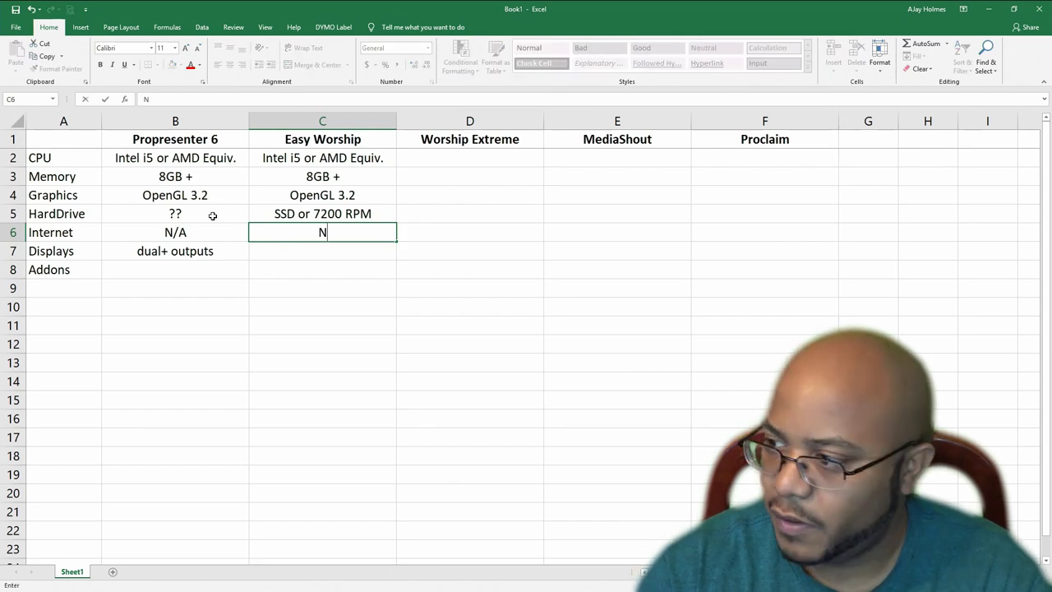
pyautogui.press('Left')
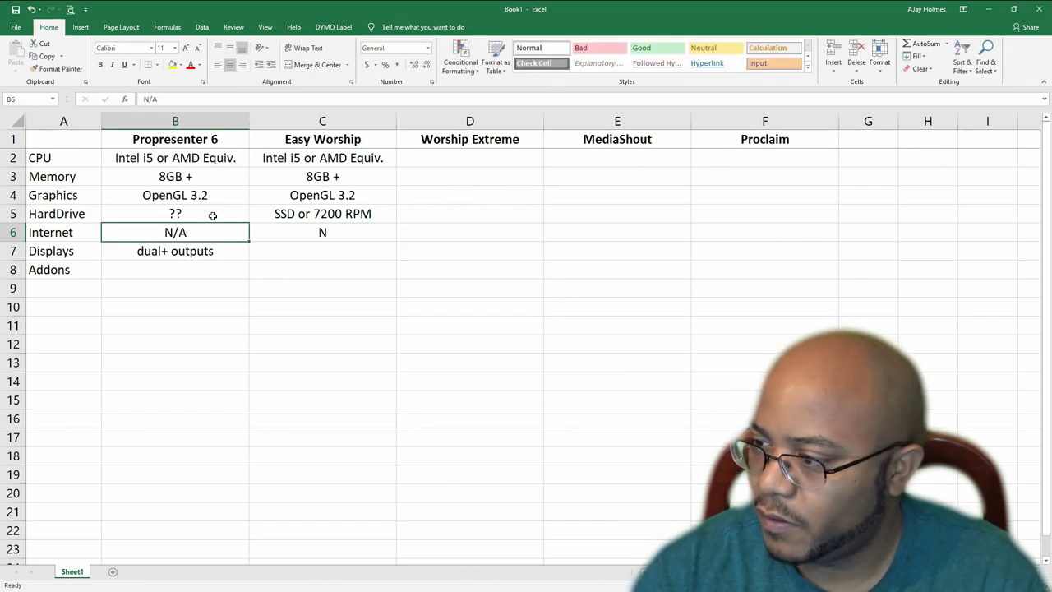
pyautogui.hotkey('ctrl', 'c')
pyautogui.press('Right')
pyautogui.hotkey('ctrl', 'v')
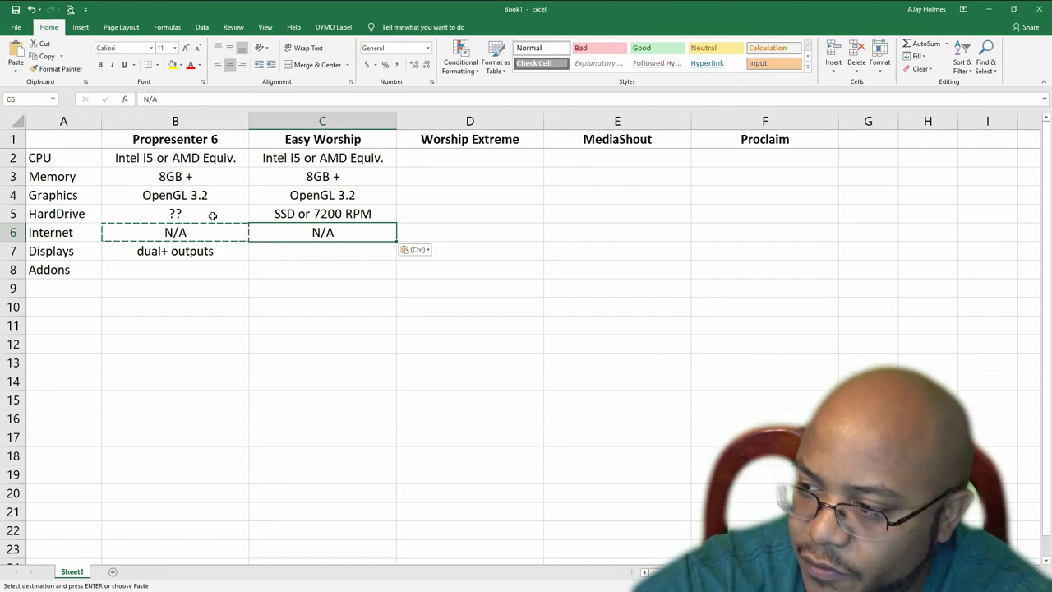
# - Check EasyWorship's video output note and copy 'dual+ outputs' into C7
pyautogui.click(267, 582)
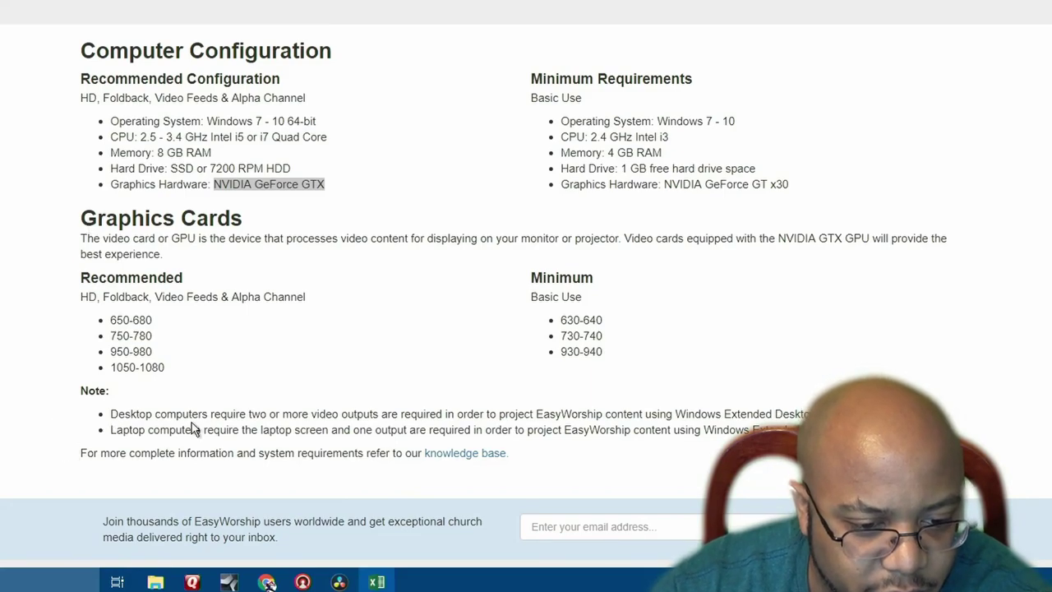
pyautogui.moveTo(115, 419); pyautogui.dragTo(789, 426)
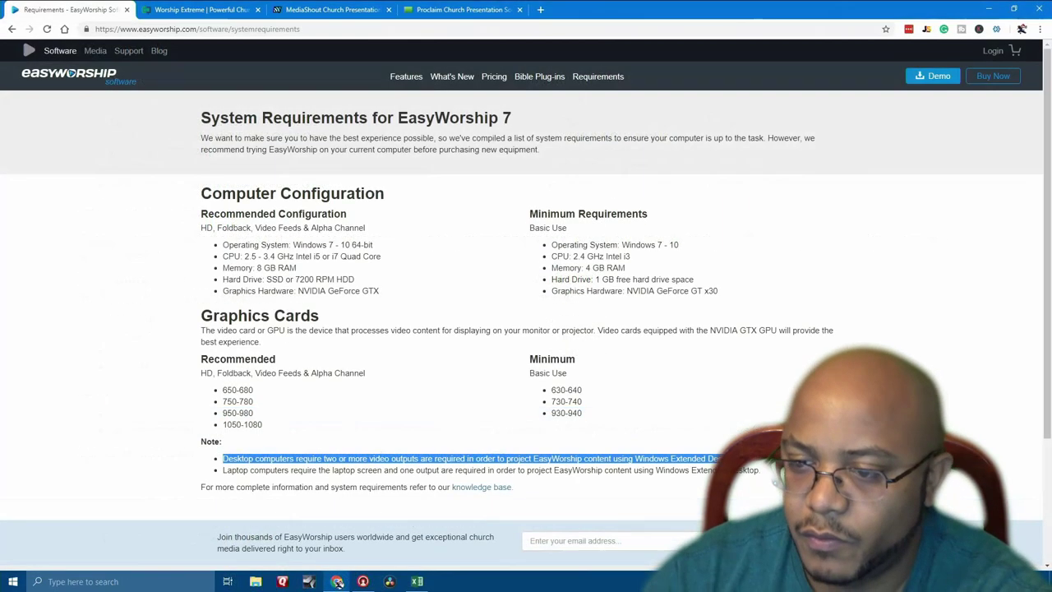
pyautogui.click(267, 582)
pyautogui.click(416, 581)
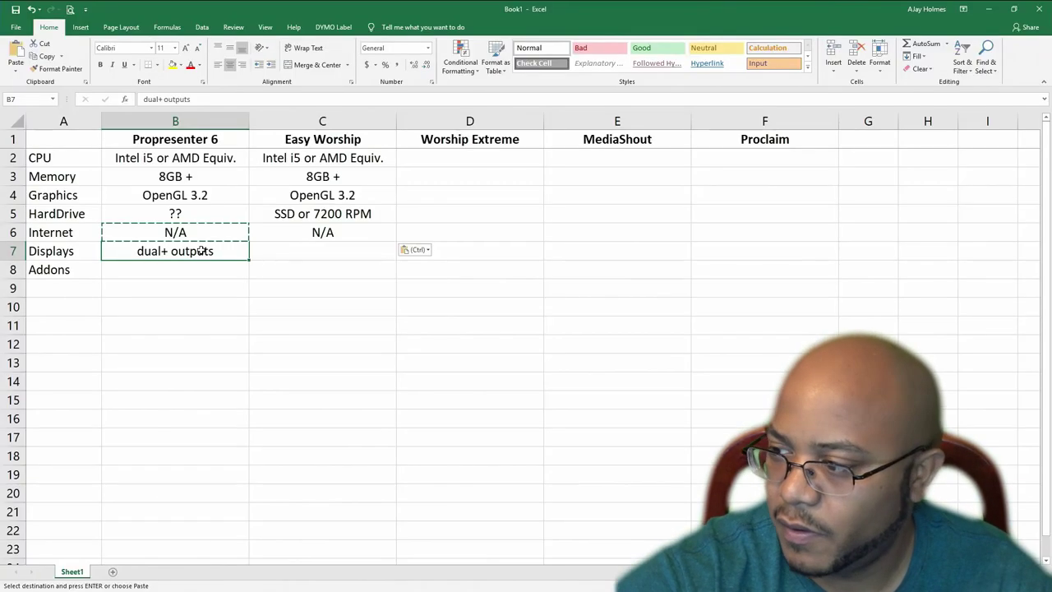
pyautogui.hotkey('ctrl', 'c')
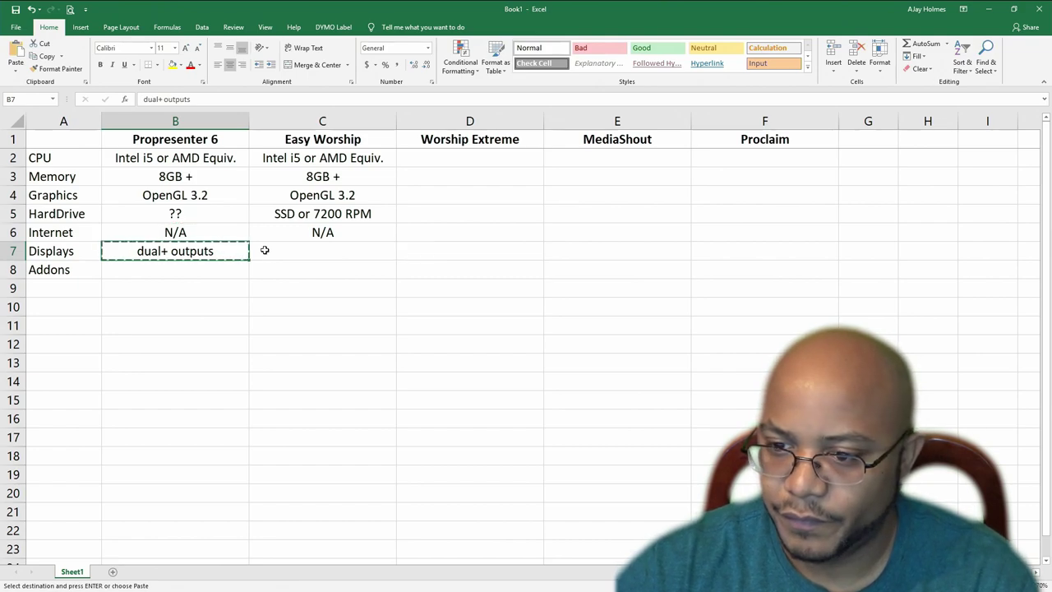
pyautogui.click(283, 250)
pyautogui.hotkey('ctrl', 'v')
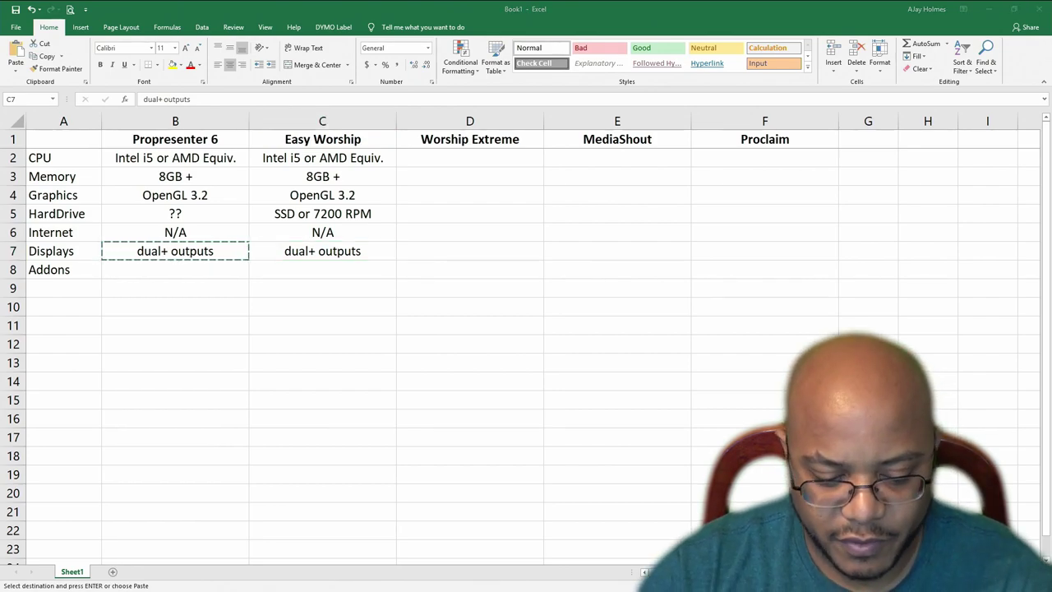
# - Replace Easy Worship's graphics in C4 with NVIDIA GeForce GTX
pyautogui.click(339, 197)
pyautogui.click(351, 196)
pyautogui.hotkey('ctrl', 'v')
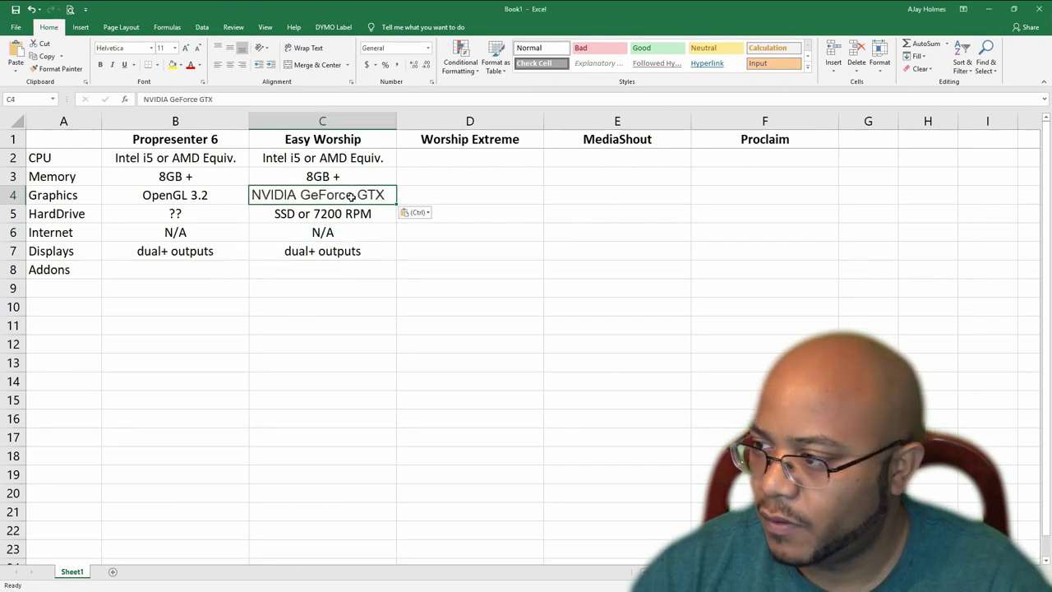
pyautogui.press('Return')
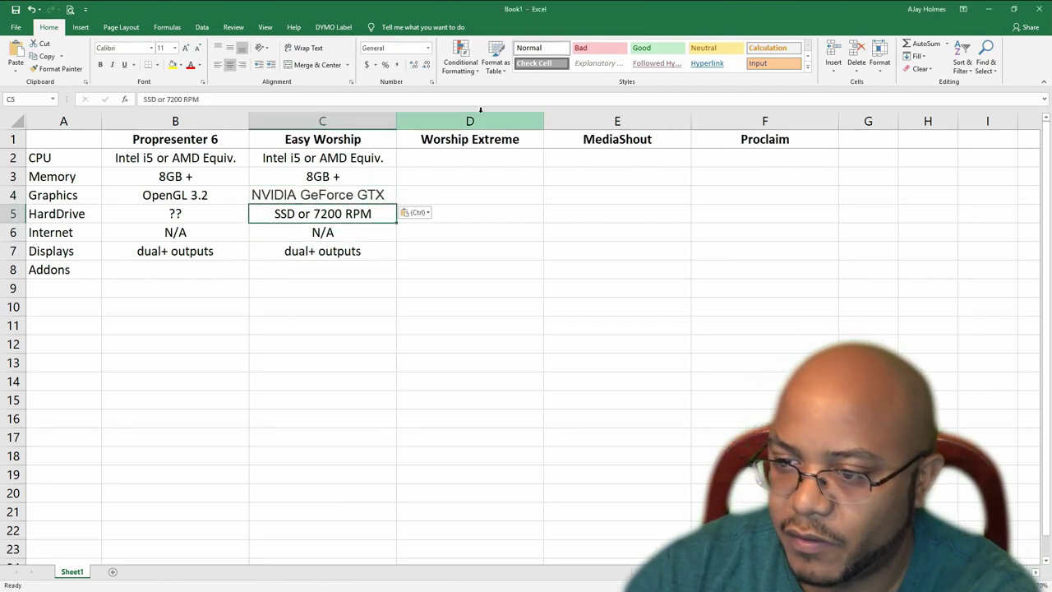
pyautogui.click(279, 269)
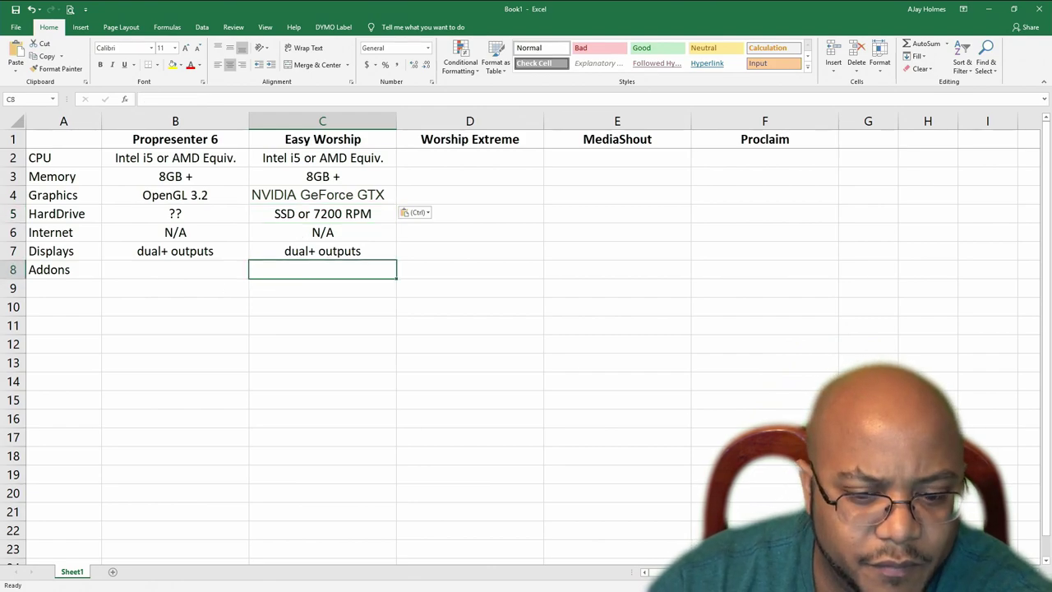
pyautogui.hotkey('alt', 'Tab')
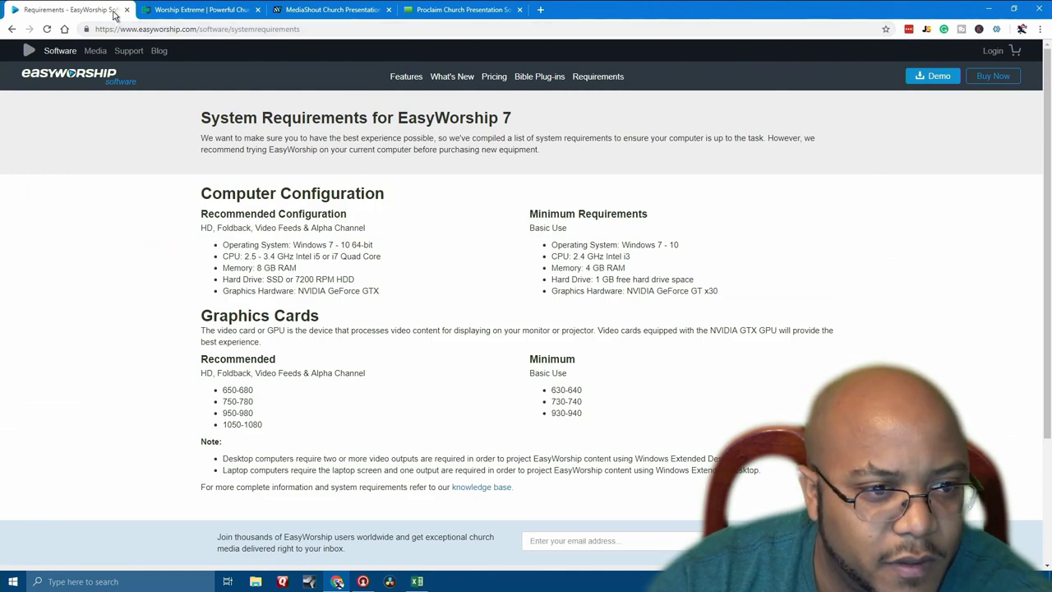
# - Close the EasyWorship tab, dismiss the Steam popup, and open MediaShout's pricing page
pyautogui.click(128, 10)
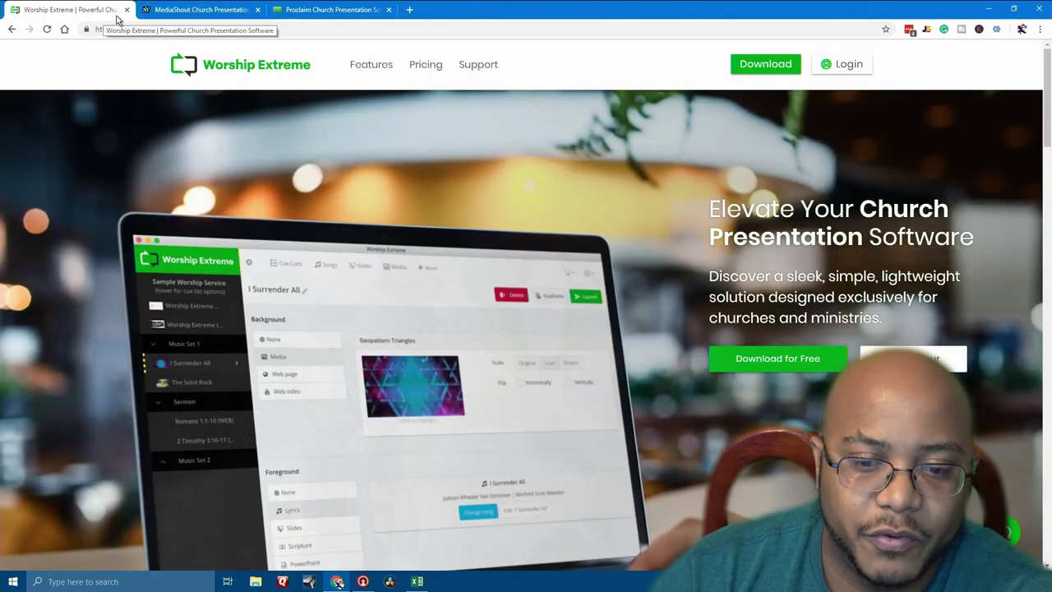
pyautogui.scroll(-8, 587, 277)
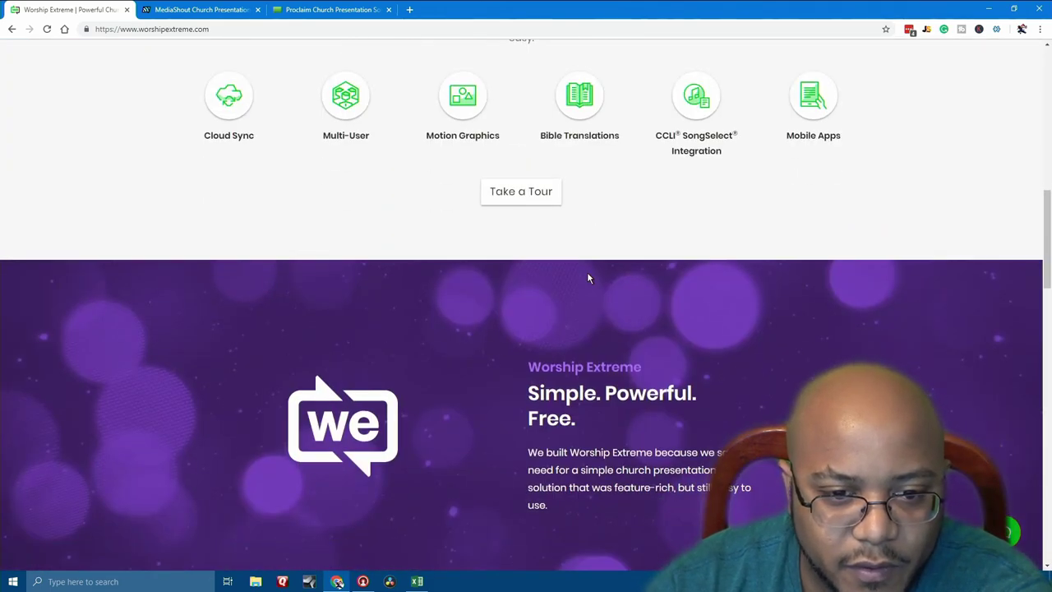
pyautogui.scroll(-5, 588, 277)
pyautogui.scroll(-5, 588, 277)
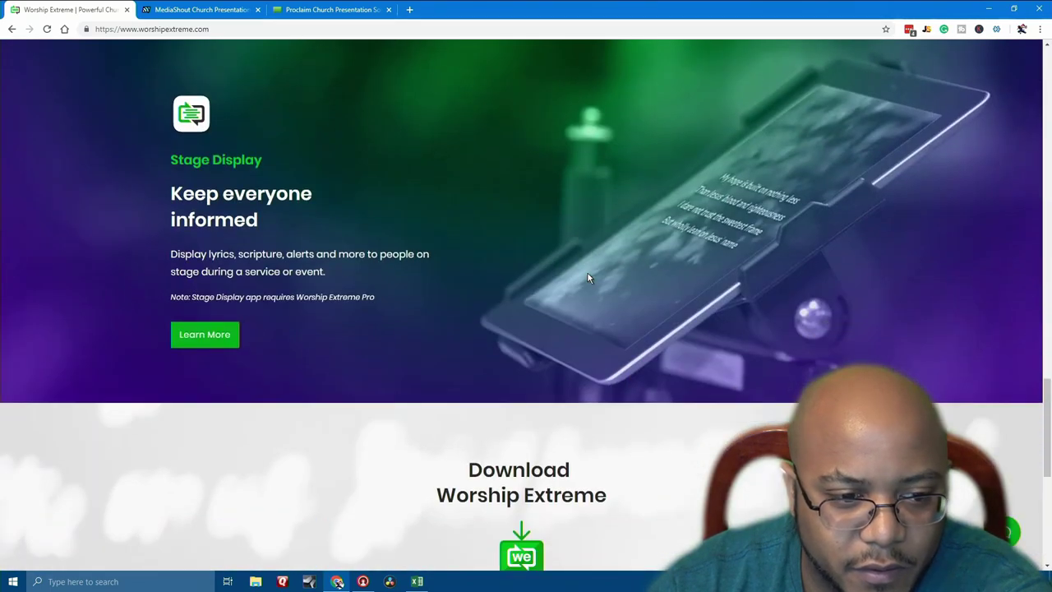
pyautogui.scroll(-5, 588, 278)
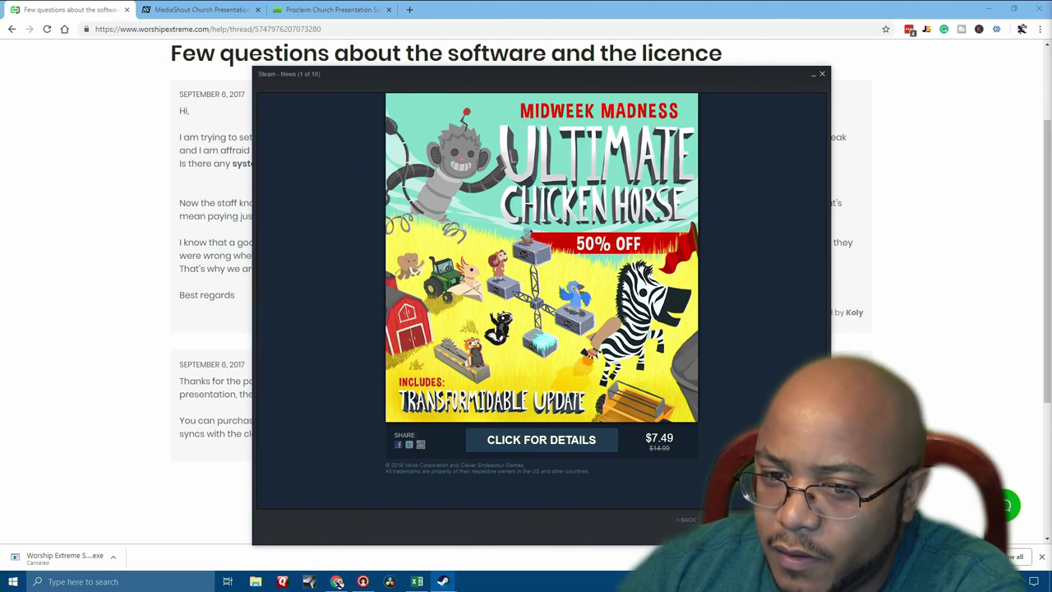
pyautogui.click(337, 583)
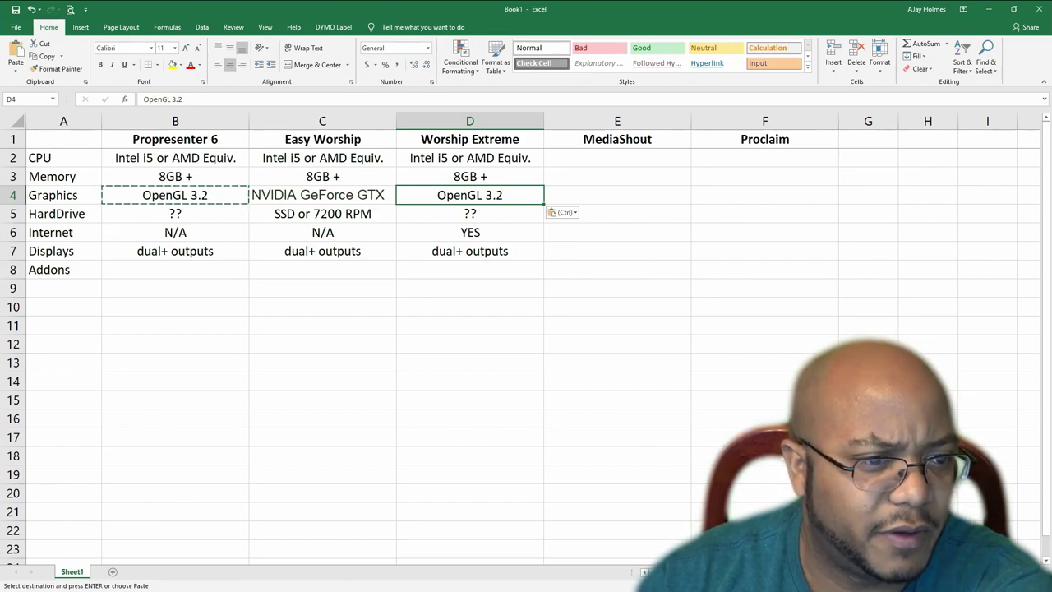
pyautogui.hotkey('alt', 'Tab')
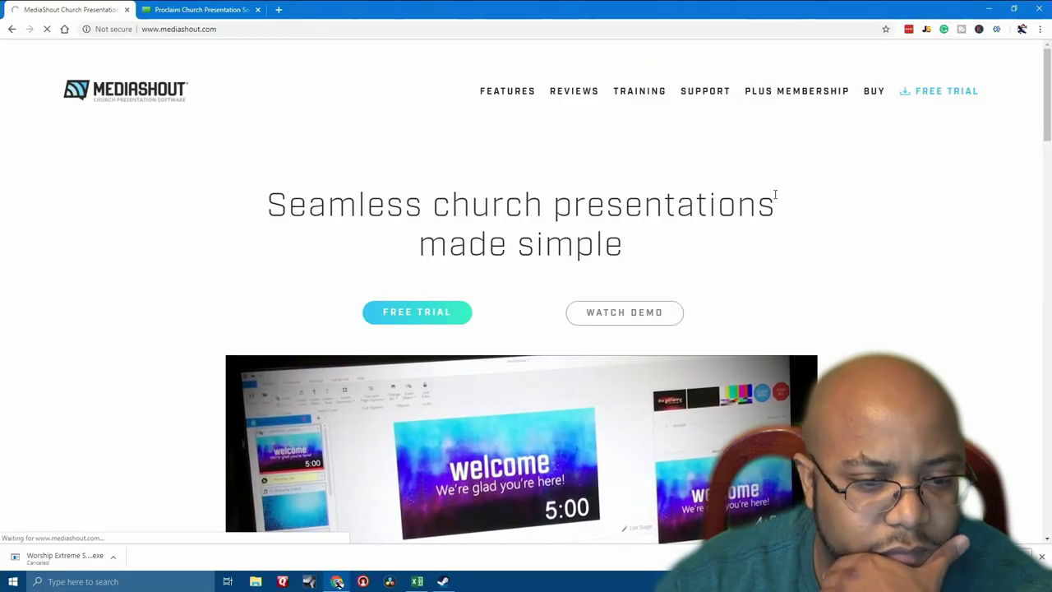
pyautogui.click(874, 91)
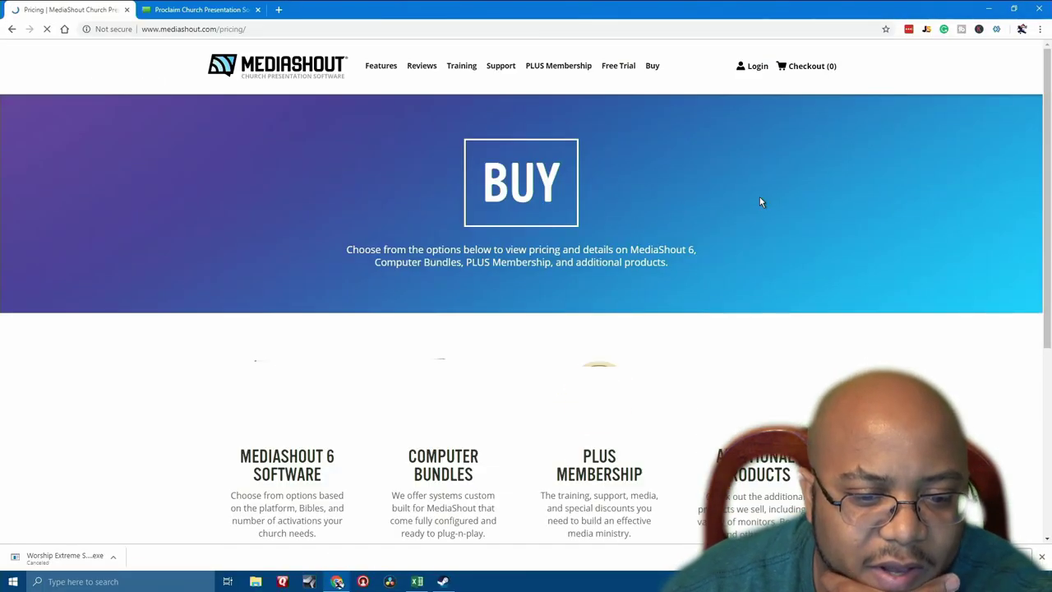
# - Open MediaShout's Computer Bundles page listing the four preconfigured systems
pyautogui.click(442, 396)
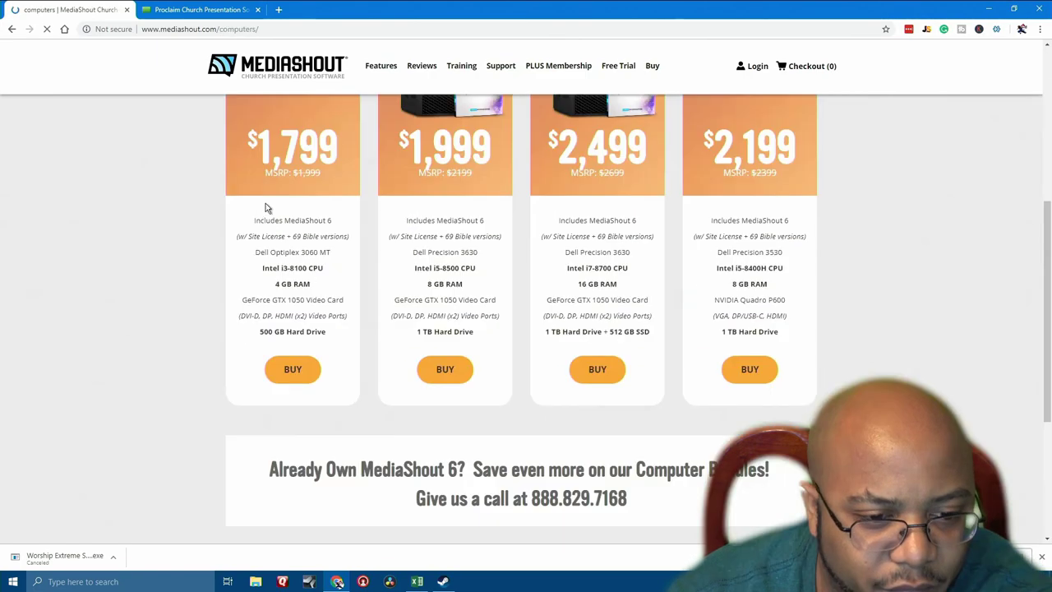
pyautogui.scroll(2, 310, 315)
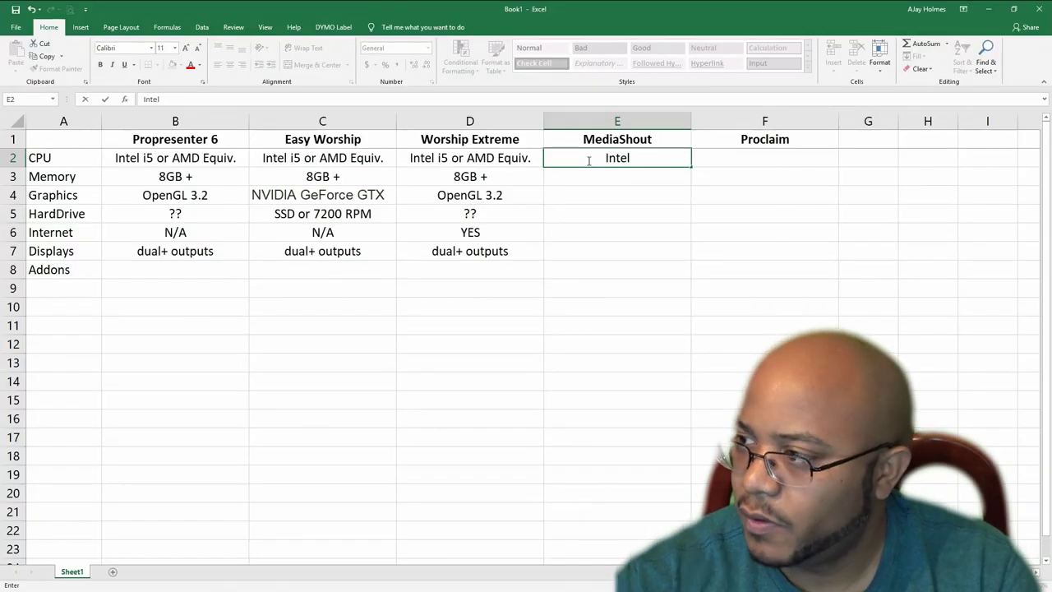
# - Finish MediaShout's CPU in E2 as 'Intel i3 or AMD Equiv'
pyautogui.write('i3')
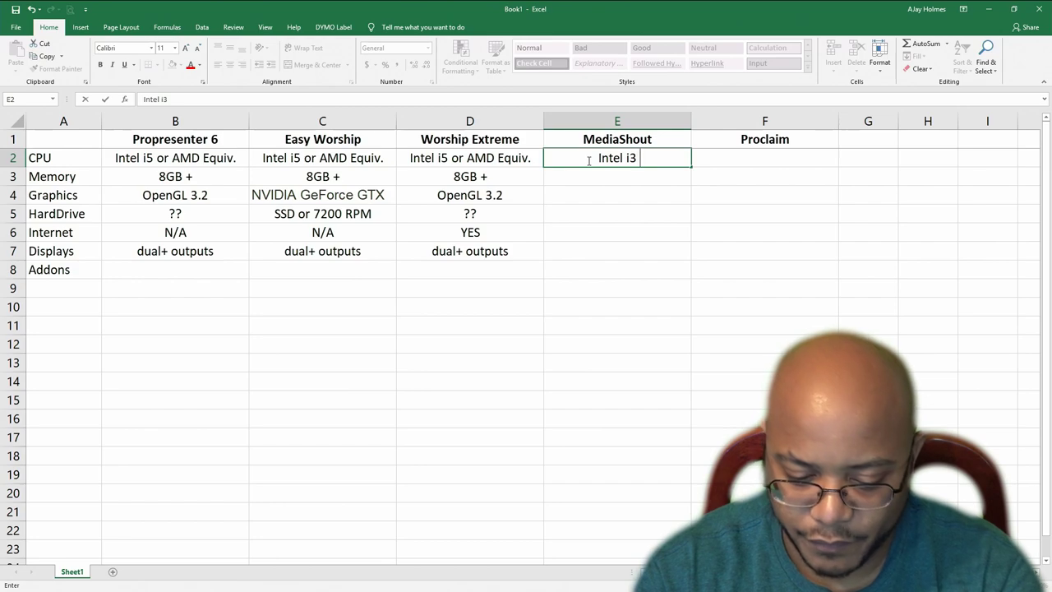
pyautogui.write('or AM')
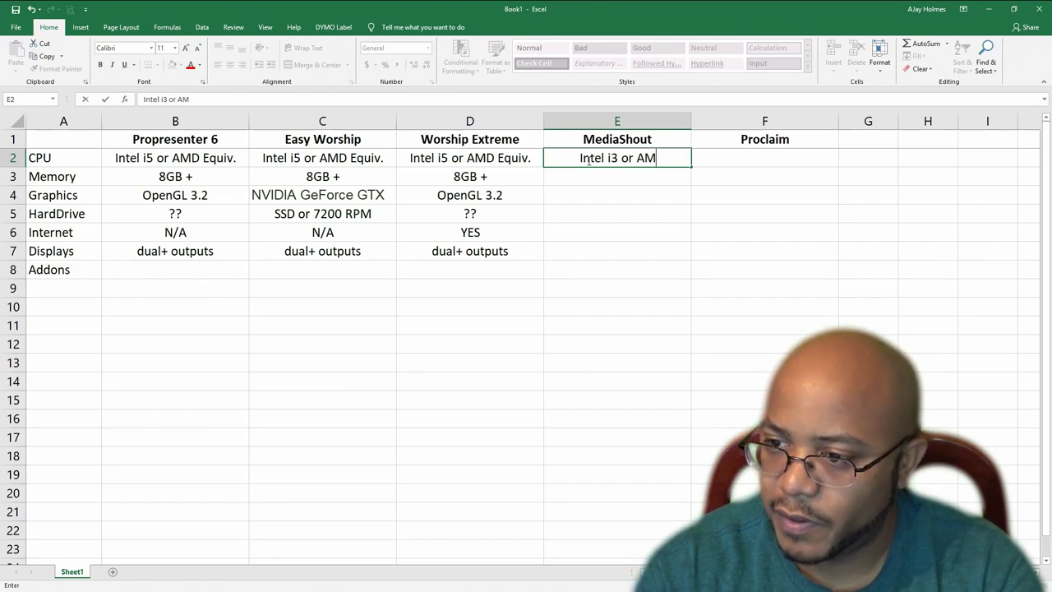
pyautogui.write('D Equiv')
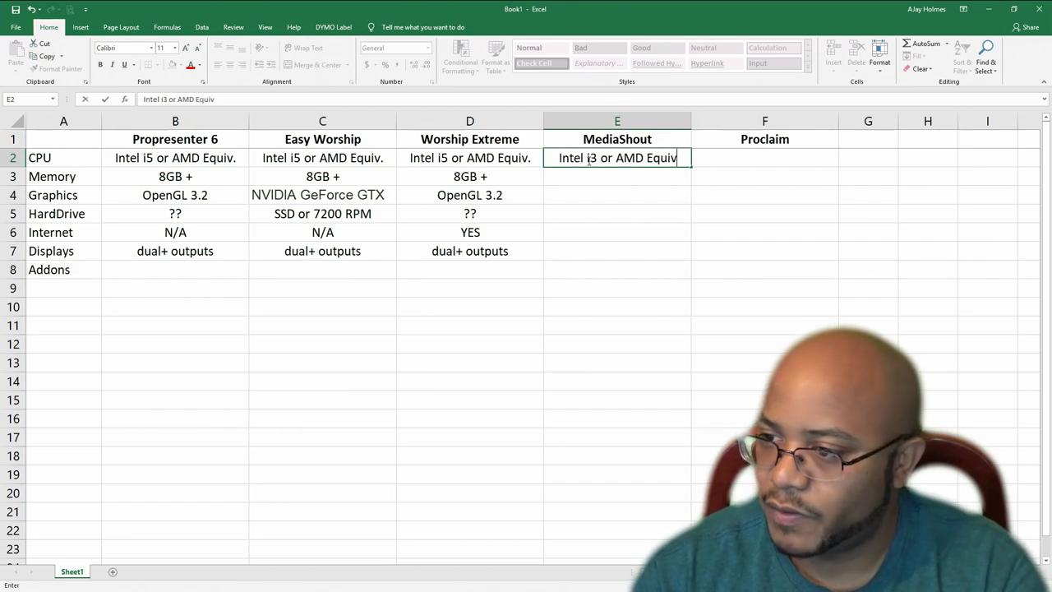
pyautogui.press('Return')
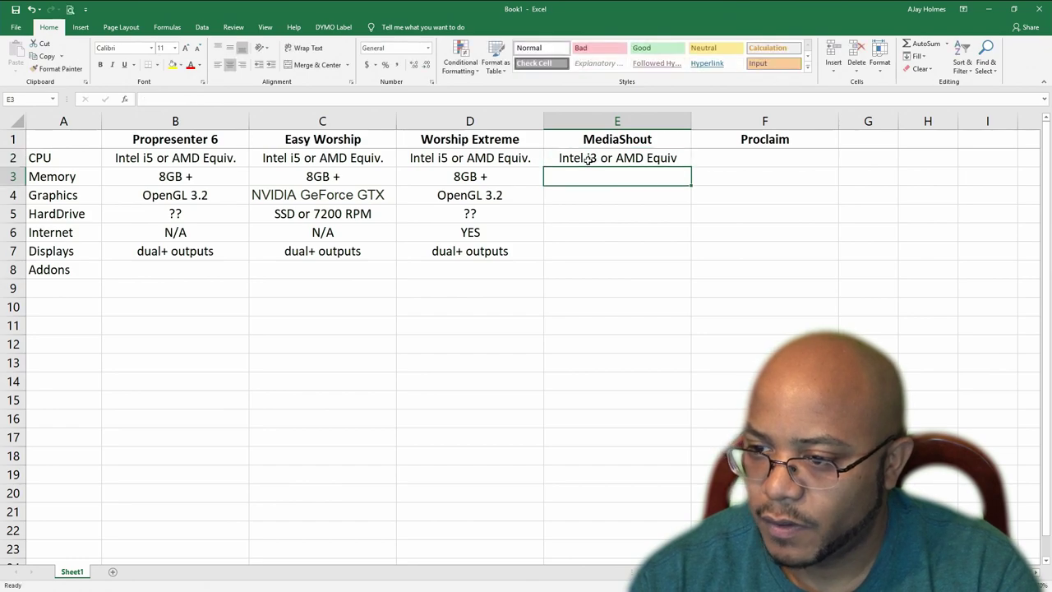
# - Copy Worship Extreme's memory-through-displays values into column E and set E6 to N/A
pyautogui.press('Left')
pyautogui.hotkey('ctrl', 'c')
pyautogui.press('Right')
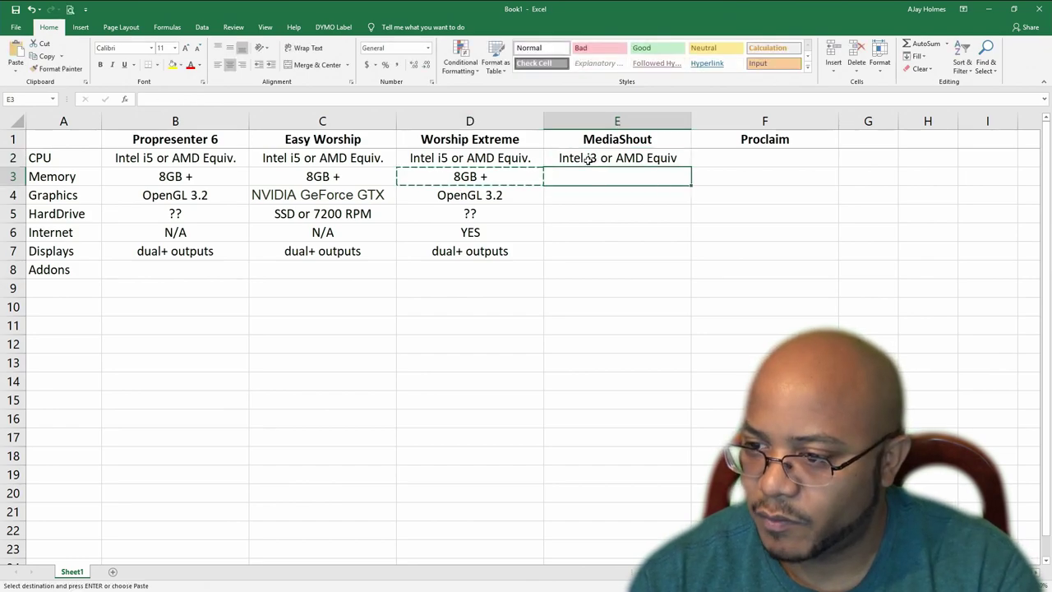
pyautogui.press('Left')
pyautogui.hotkey('shift', 'Down')
pyautogui.hotkey('shift', 'Down')
pyautogui.hotkey('shift', 'Down')
pyautogui.hotkey('shift', 'Down')
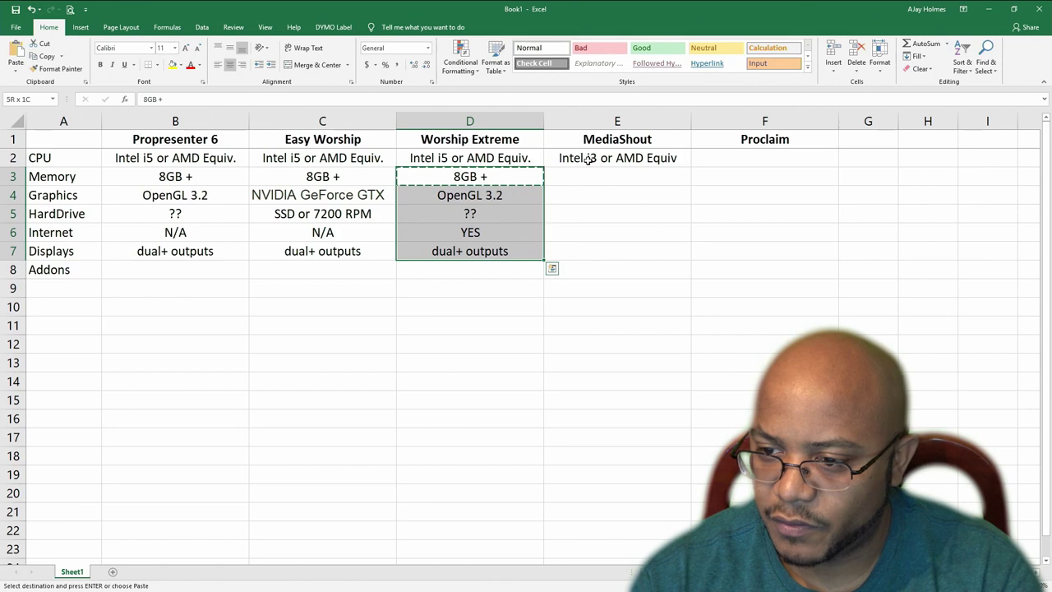
pyautogui.hotkey('ctrl', 'c')
pyautogui.press('Right')
pyautogui.hotkey('ctrl', 'v')
pyautogui.press('Down')
pyautogui.press('Down')
pyautogui.press('Down')
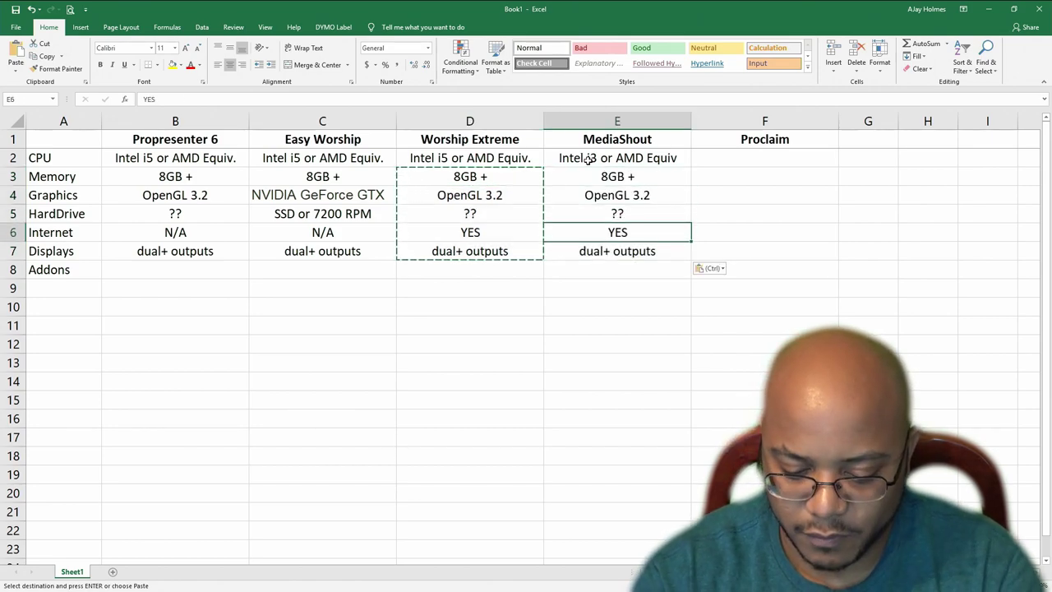
pyautogui.write('N/A')
pyautogui.press('Return')
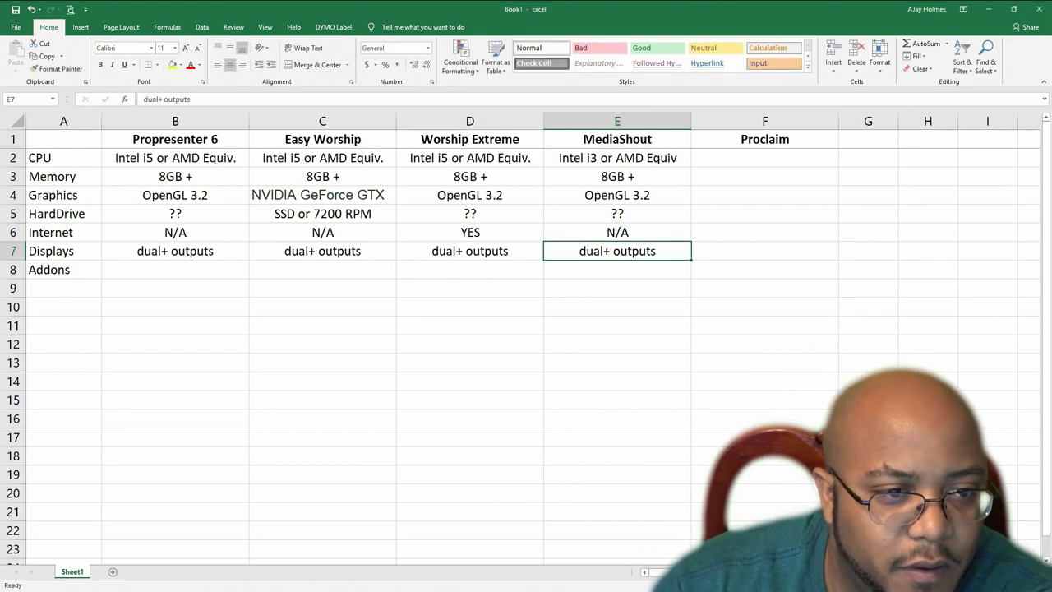
pyautogui.click(337, 581)
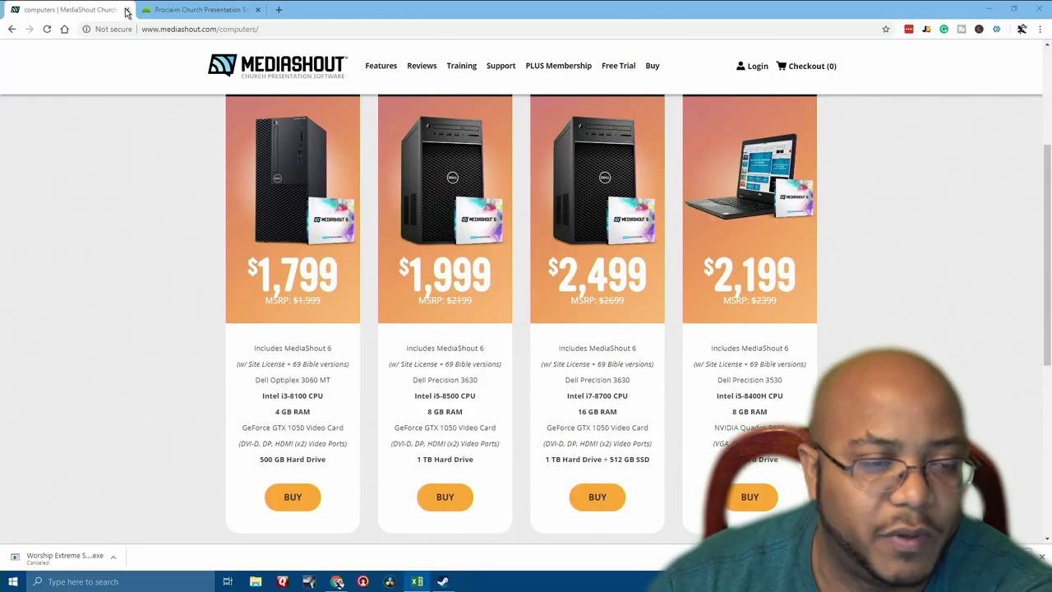
# - Close the MediaShout tab and open Proclaim's system requirements help article
pyautogui.click(127, 10)
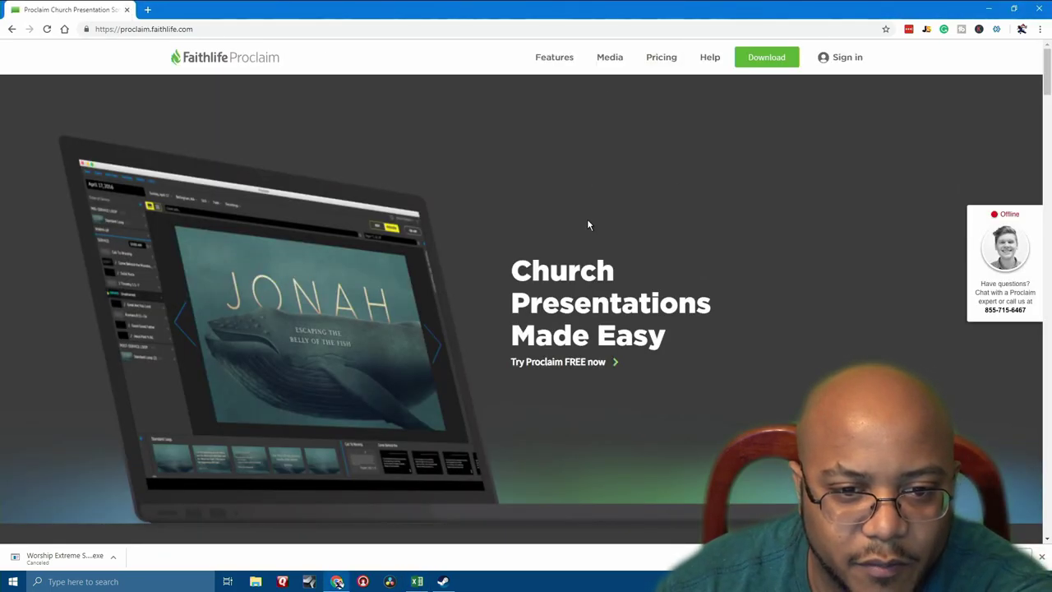
pyautogui.scroll(-15, 603, 252)
pyautogui.scroll(-15, 603, 253)
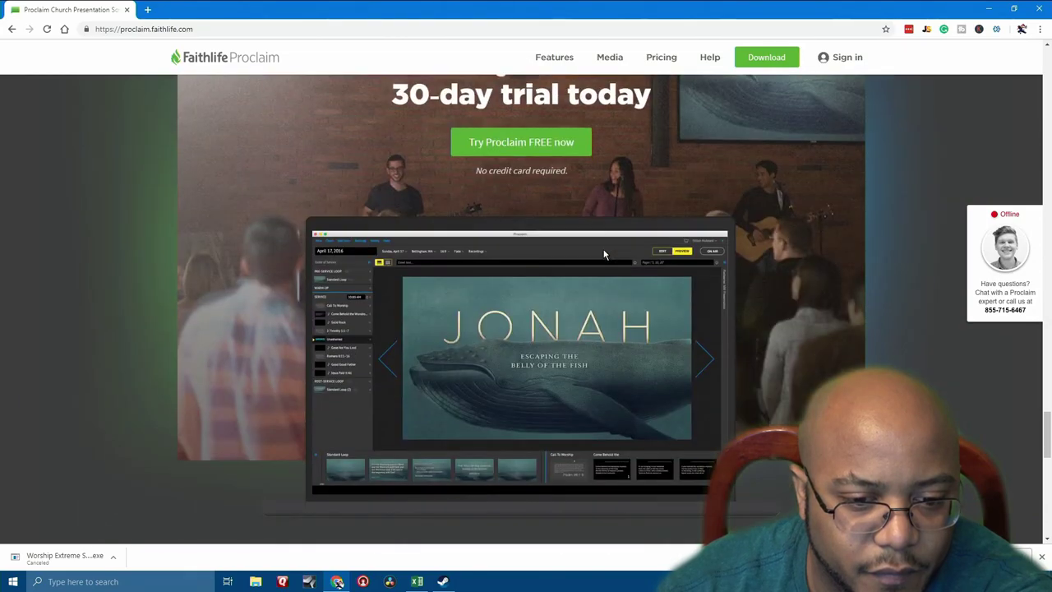
pyautogui.scroll(-8, 603, 254)
pyautogui.scroll(20, 603, 254)
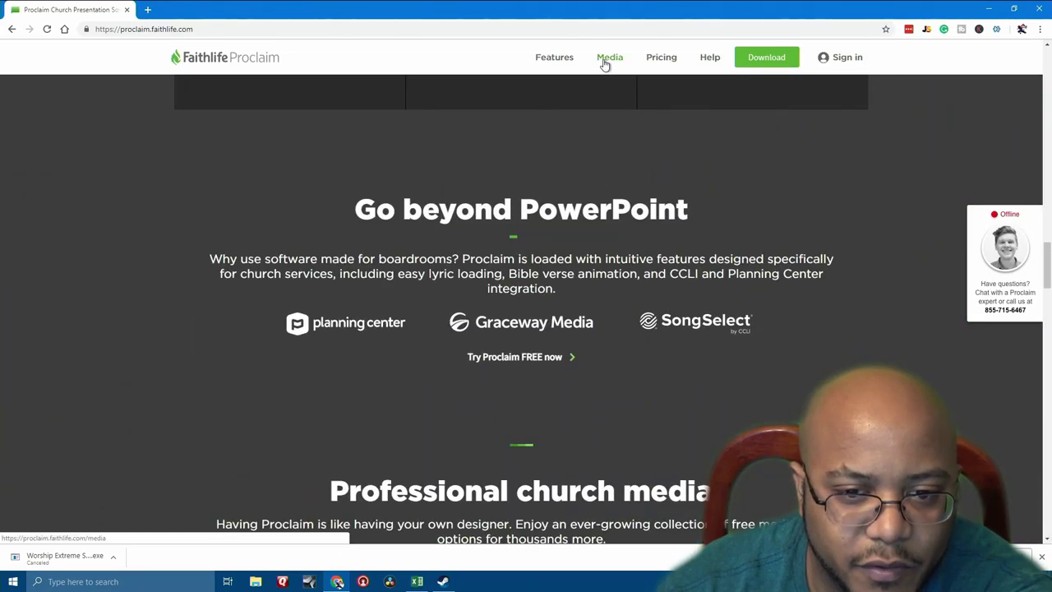
pyautogui.click(710, 64)
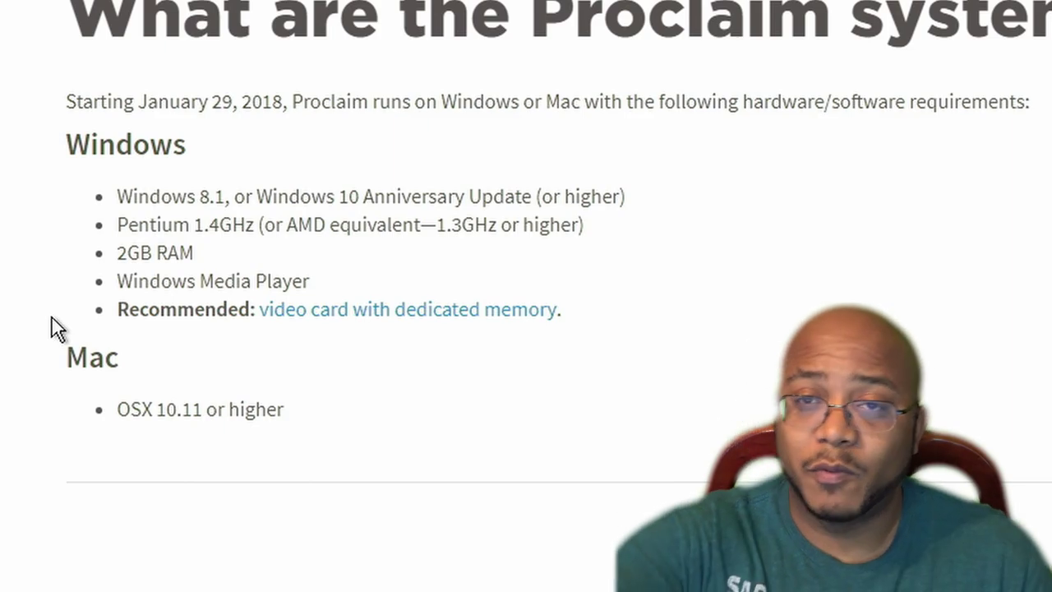
pyautogui.hotkey('alt', 'Tab')
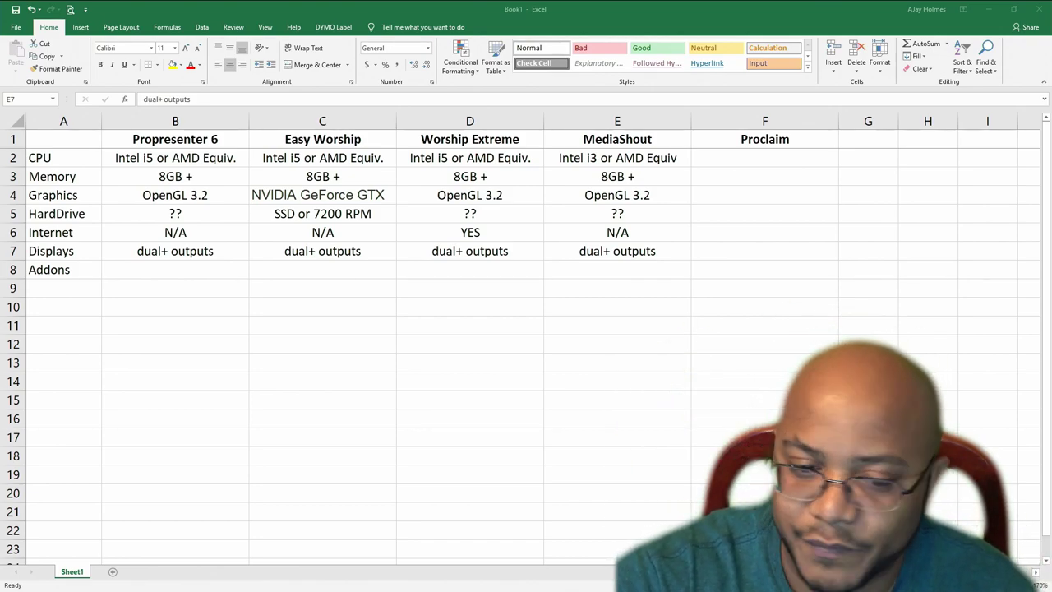
# - Load newegg.com in the Chrome tab that held the Proclaim requirements page
pyautogui.hotkey('alt', 'Tab')
pyautogui.click(323, 29)
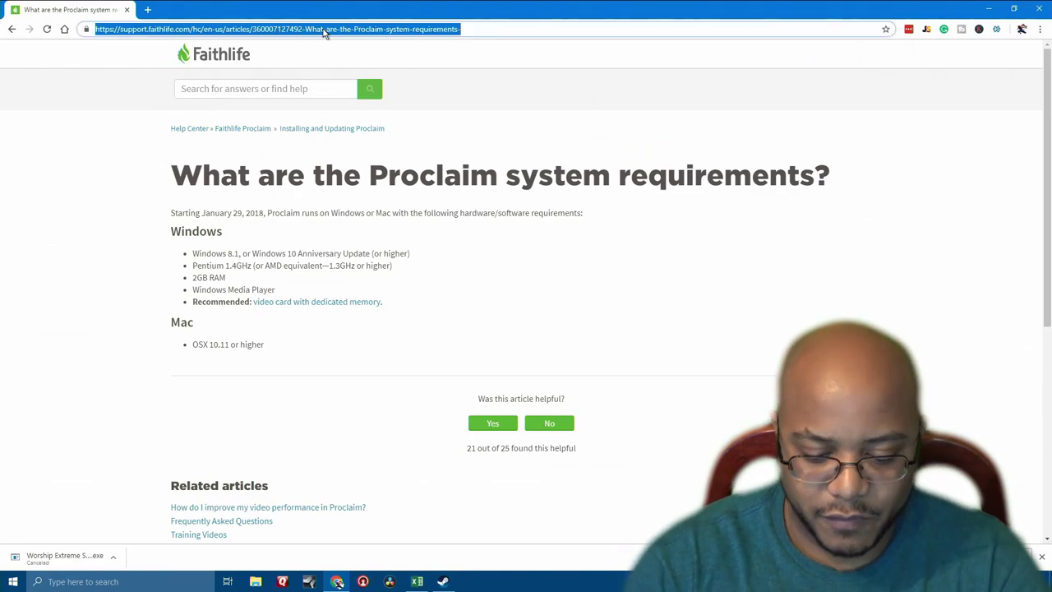
pyautogui.write('newegg.com')
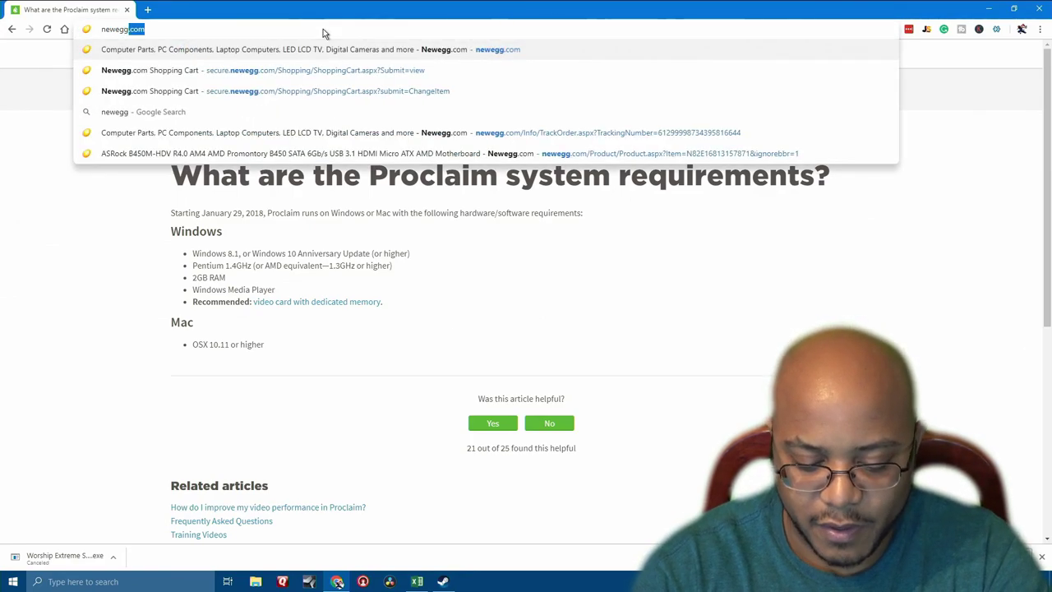
pyautogui.press('Return')
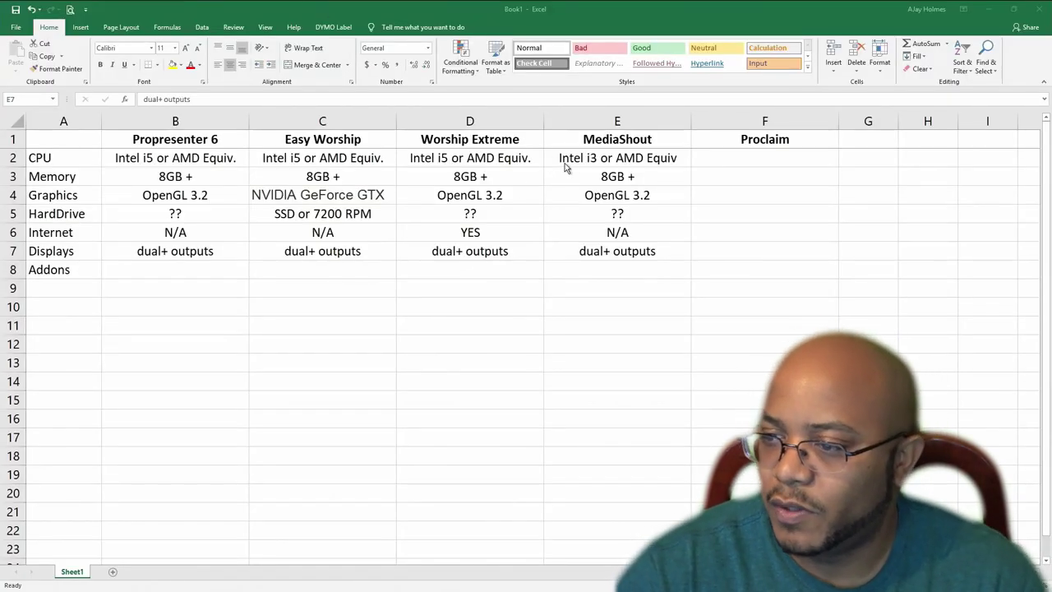
pyautogui.hotkey('alt', 'Tab')
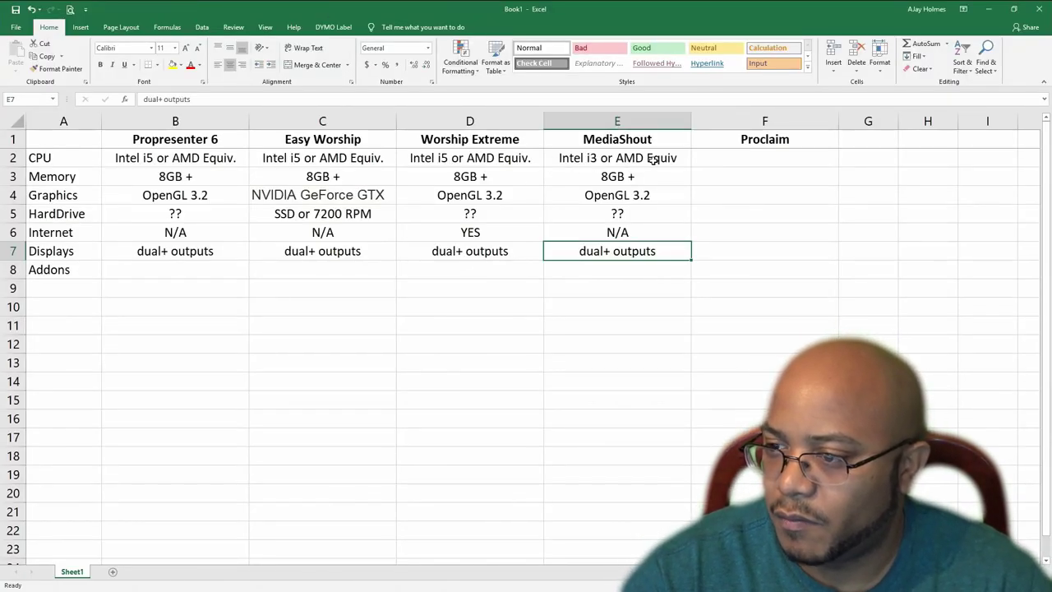
# - Fill Propresenter 6's CPU and memory cells B2, B3 and Easy Worship's graphics cell C4 green
pyautogui.click(227, 159)
pyautogui.click(183, 67)
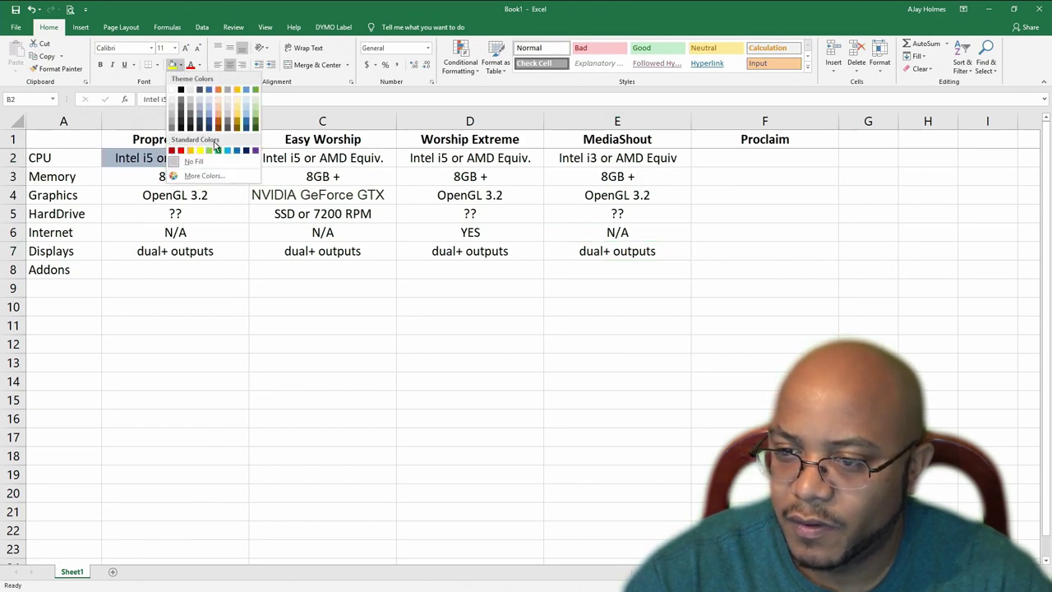
pyautogui.click(256, 96)
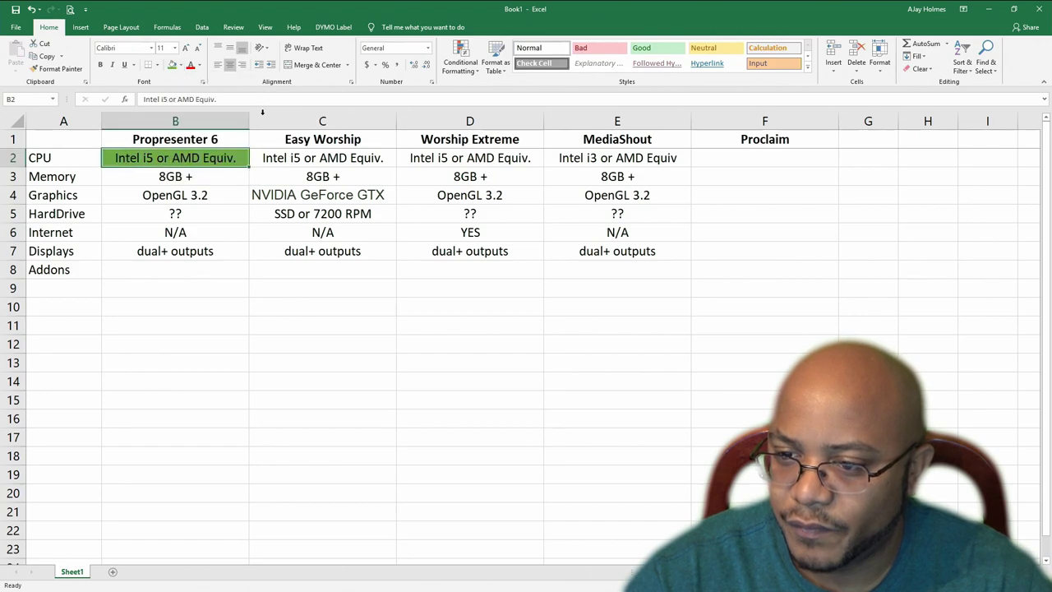
pyautogui.click(193, 175)
pyautogui.click(175, 67)
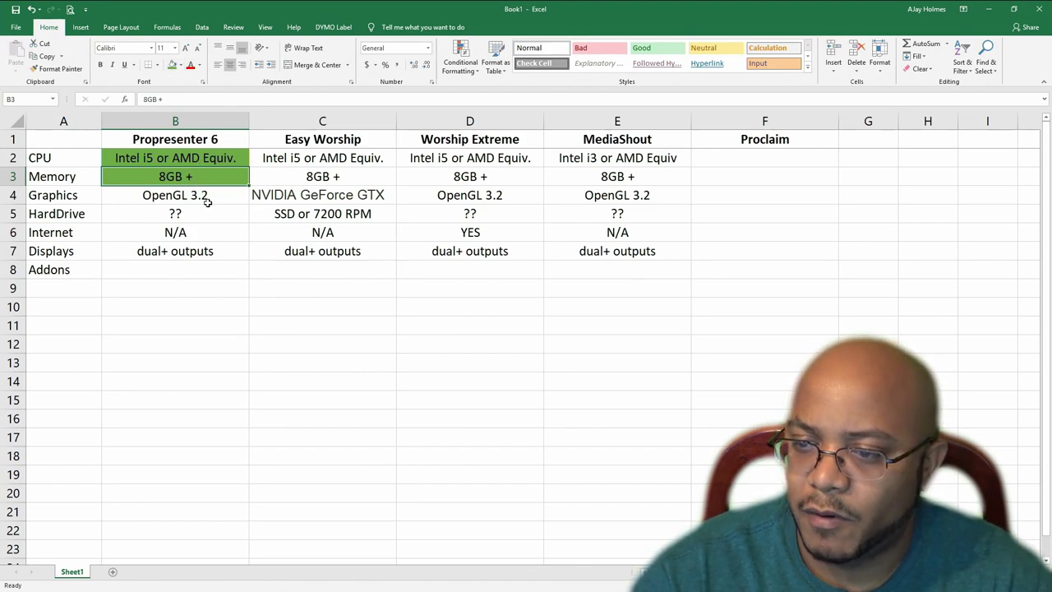
pyautogui.click(306, 196)
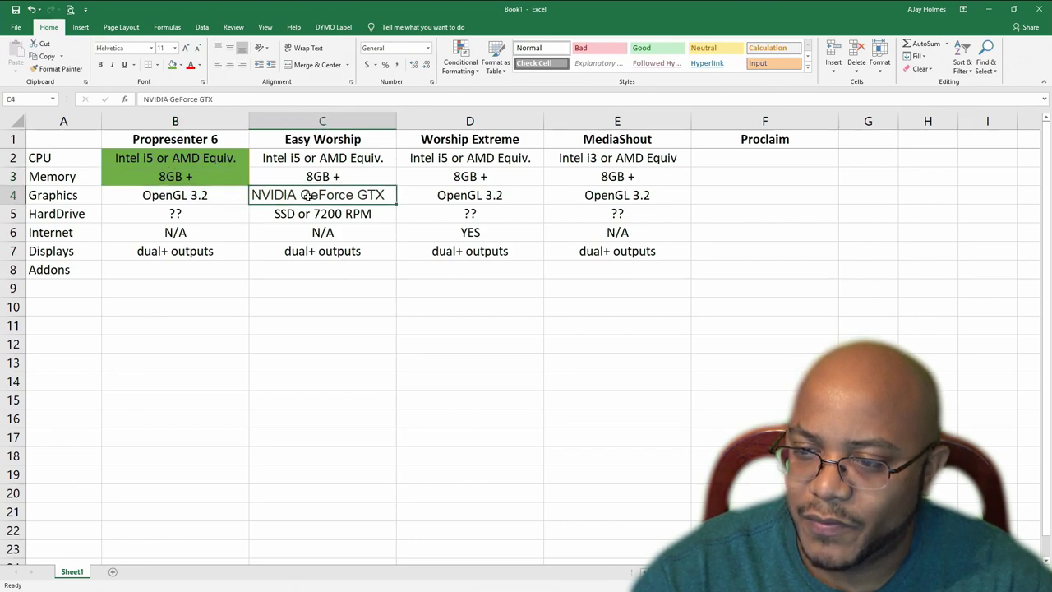
pyautogui.click(174, 67)
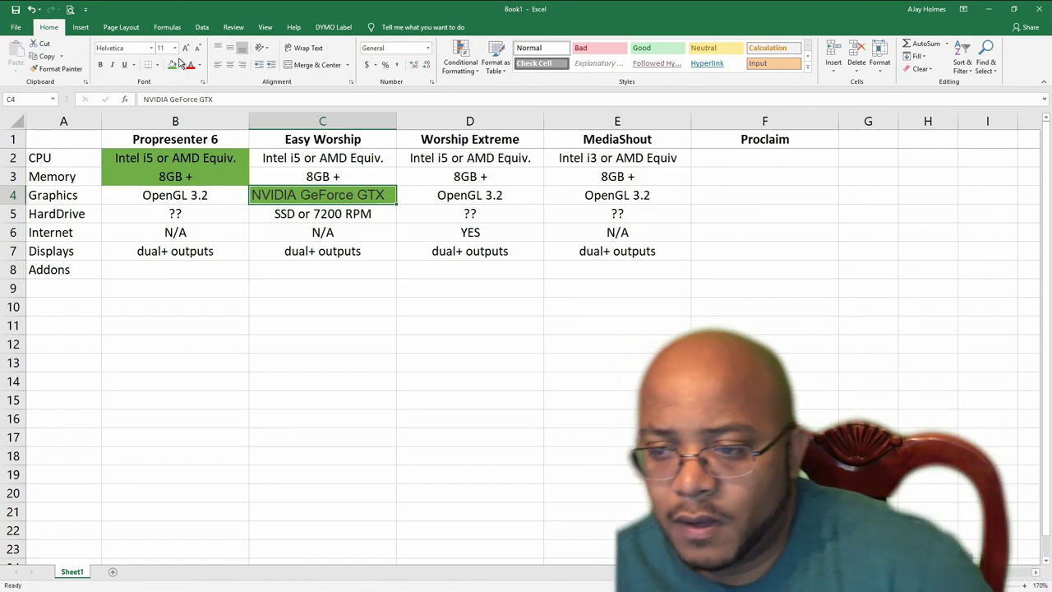
# - Shade Easy Worship's hard-drive cell C5 and the Displays row B7:E7 green
pyautogui.click(349, 213)
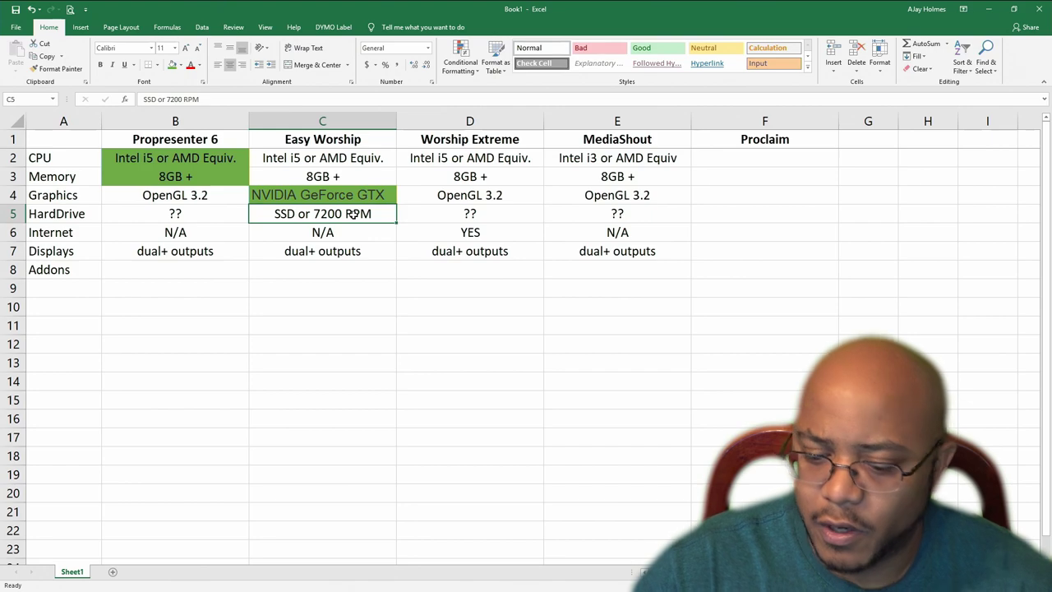
pyautogui.click(172, 66)
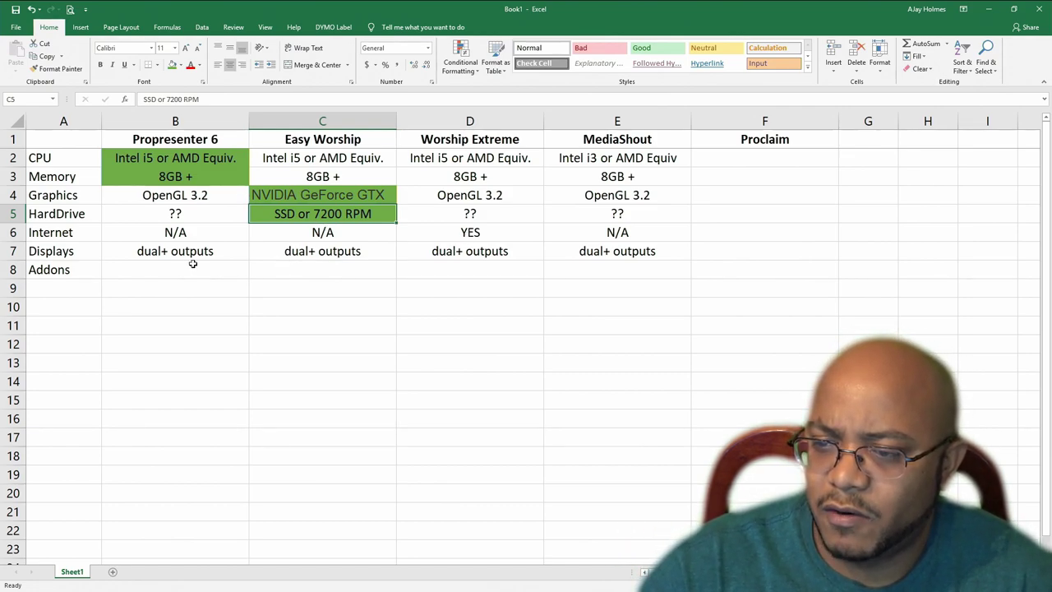
pyautogui.moveTo(175, 252); pyautogui.dragTo(592, 256)
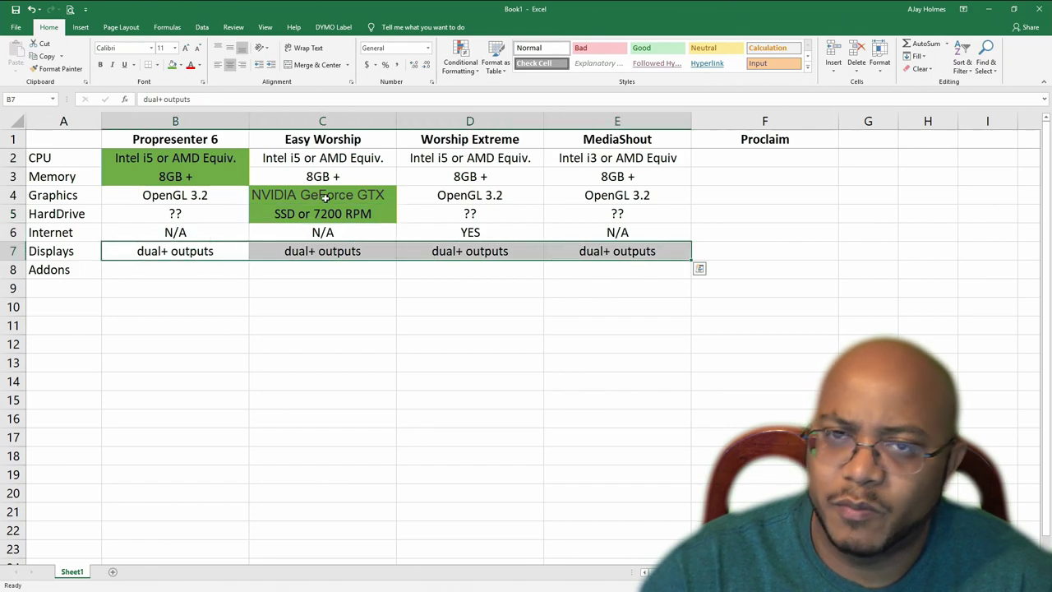
pyautogui.click(173, 65)
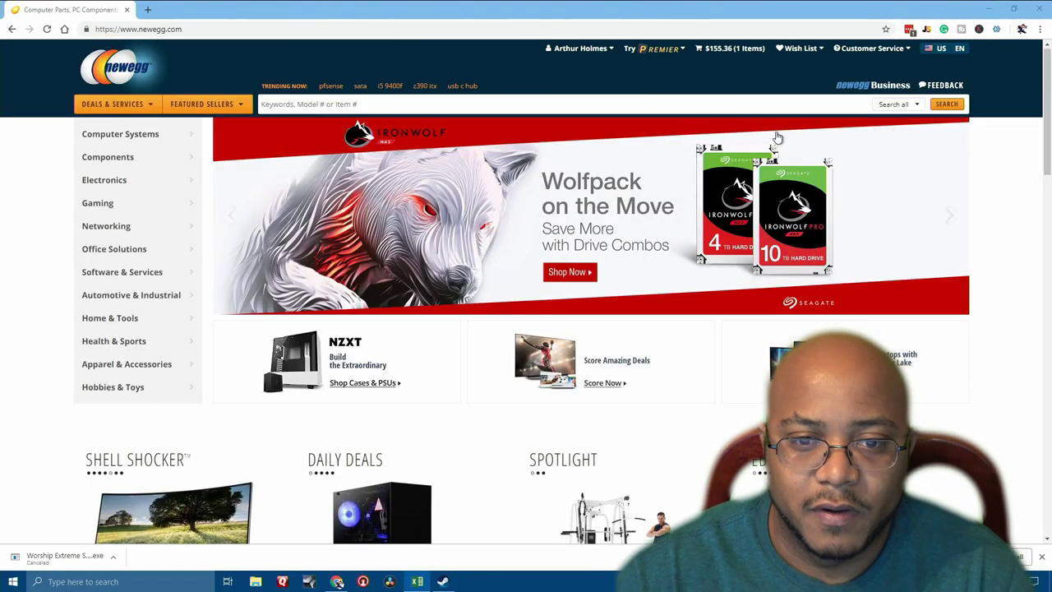
# - Reload Newegg and go to the Computer Cases listing under Components
pyautogui.click(746, 52)
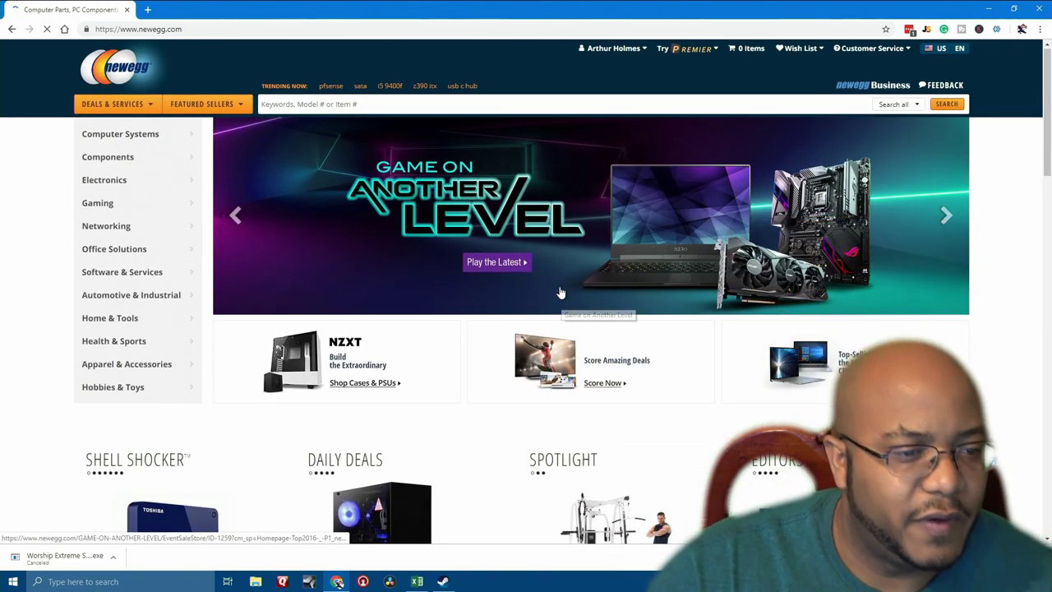
pyautogui.moveTo(123, 134)
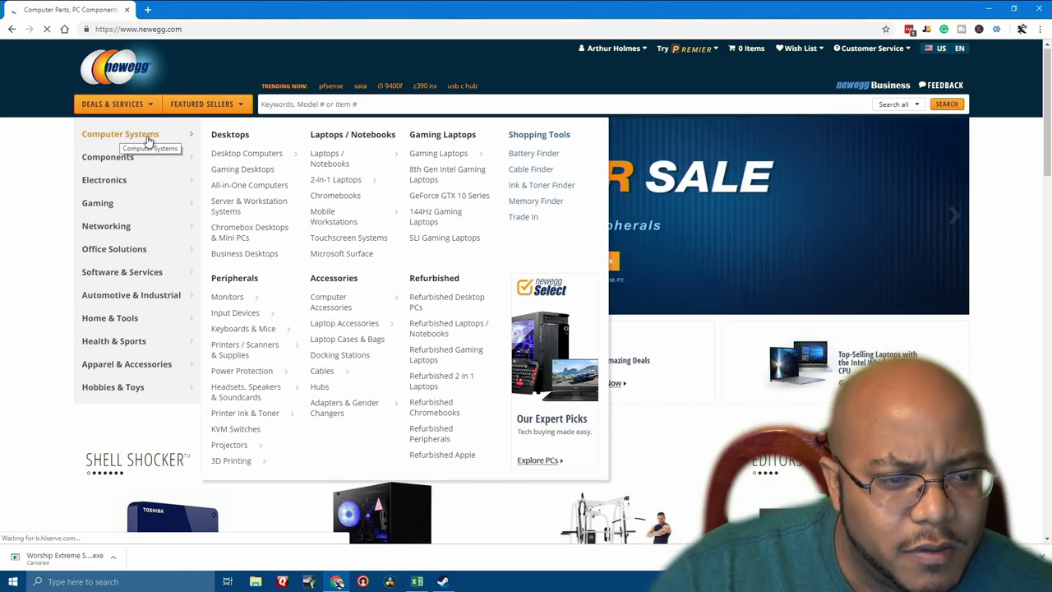
pyautogui.moveTo(127, 159)
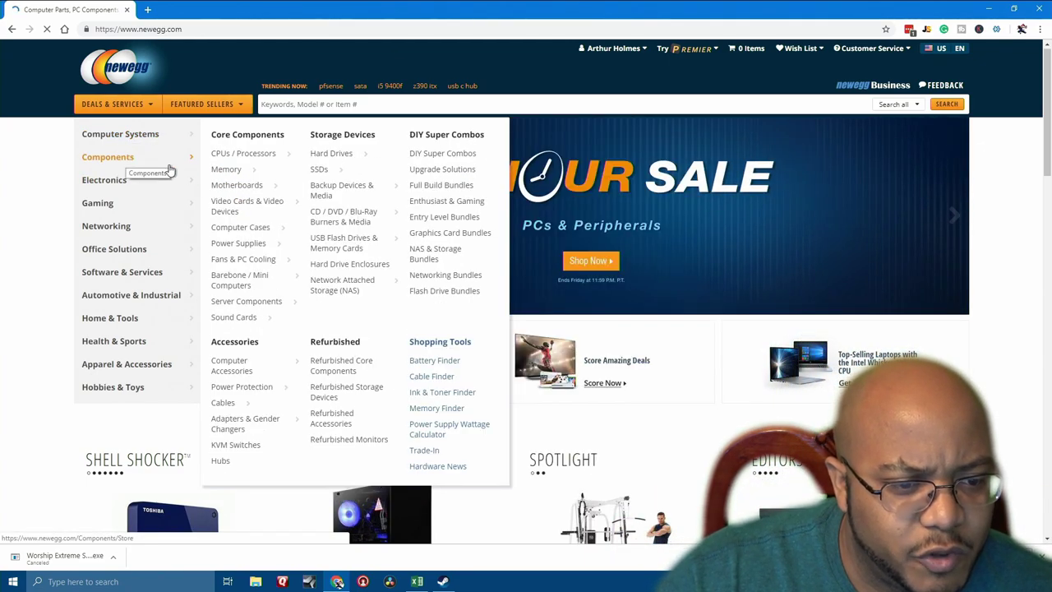
pyautogui.moveTo(251, 227)
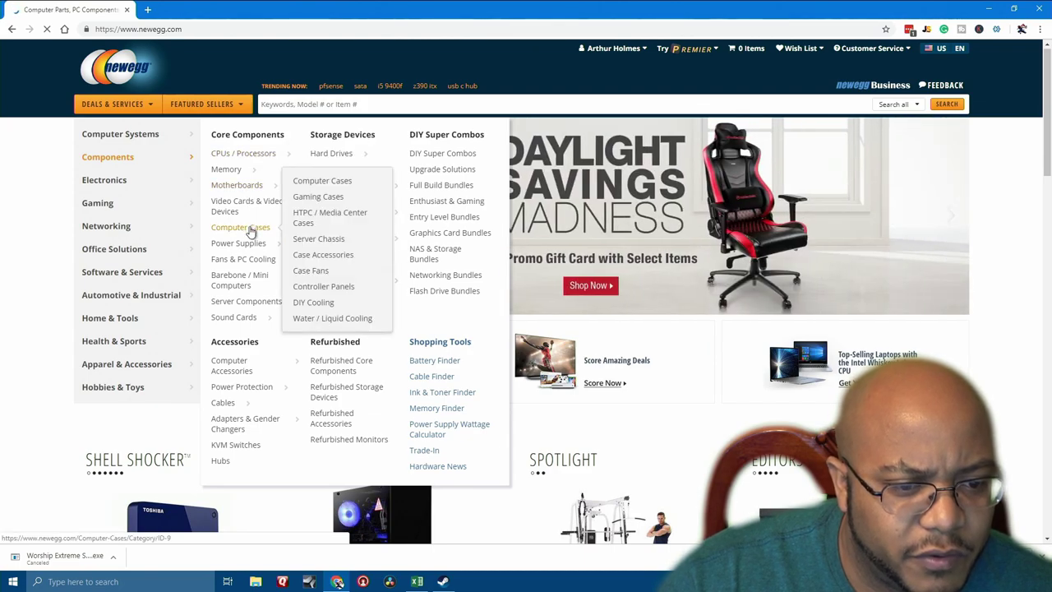
pyautogui.click(321, 182)
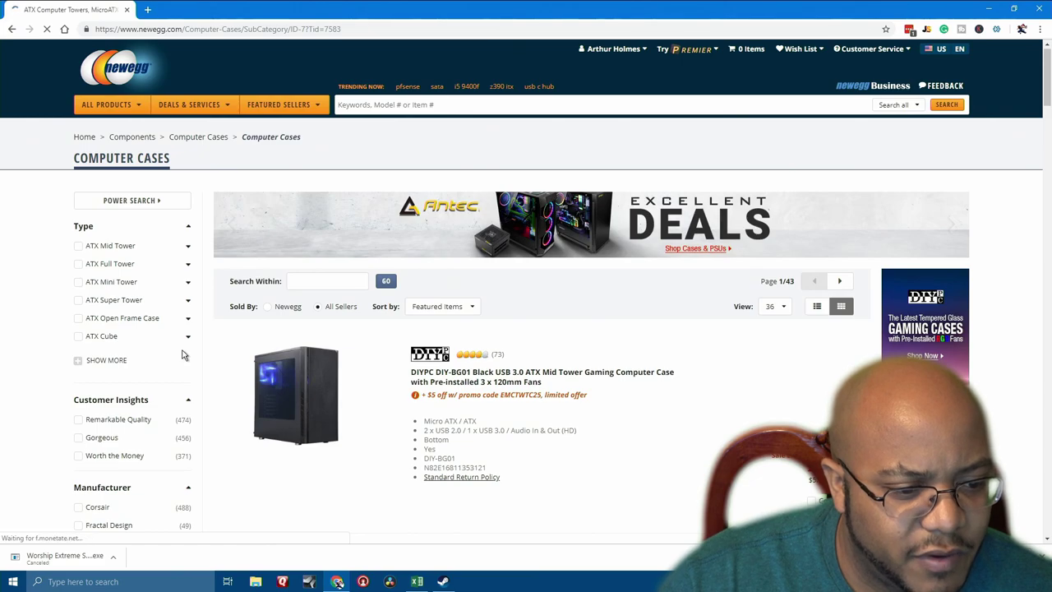
# - Filter the computer cases to the Cooler Master manufacturer
pyautogui.scroll(-2, 185, 353)
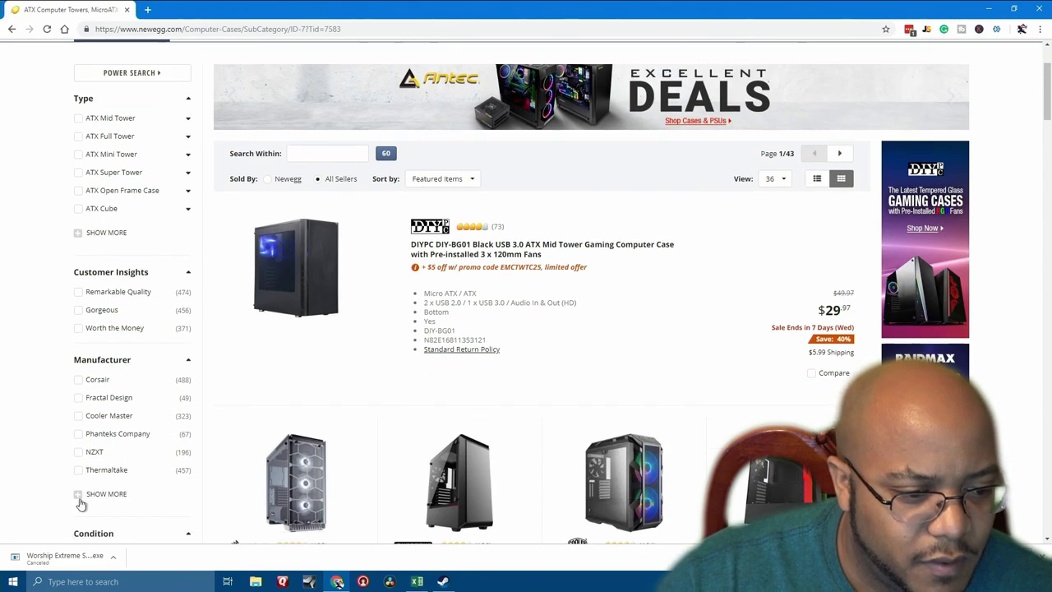
pyautogui.click(79, 415)
pyautogui.click(174, 494)
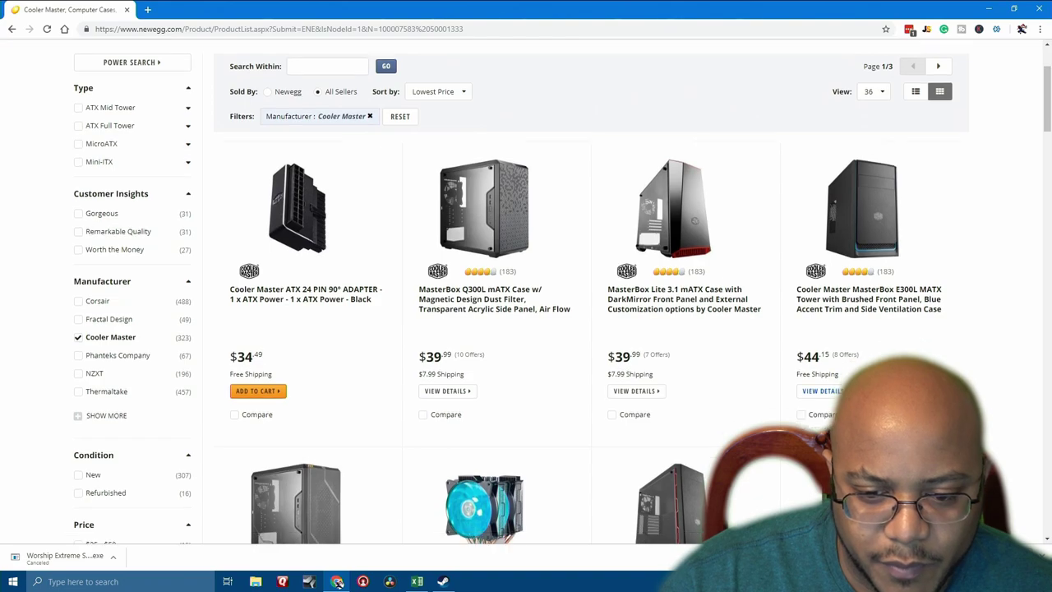
pyautogui.scroll(-2, 792, 401)
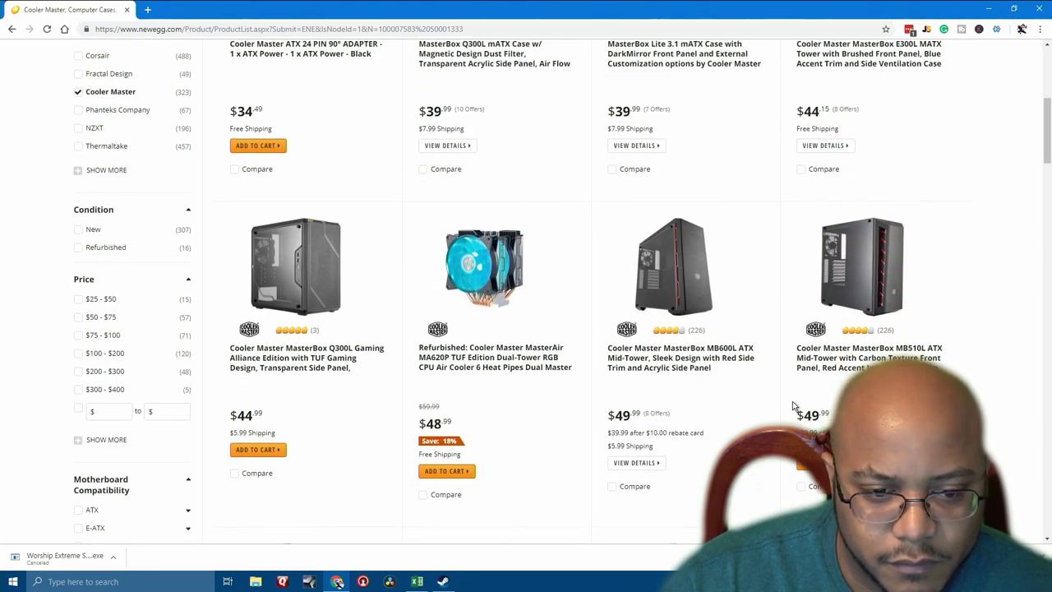
pyautogui.scroll(3, 793, 401)
# - Add the Cooler Master MasterBox E300L sold by Newegg at $39.99 to the cart
pyautogui.click(869, 310)
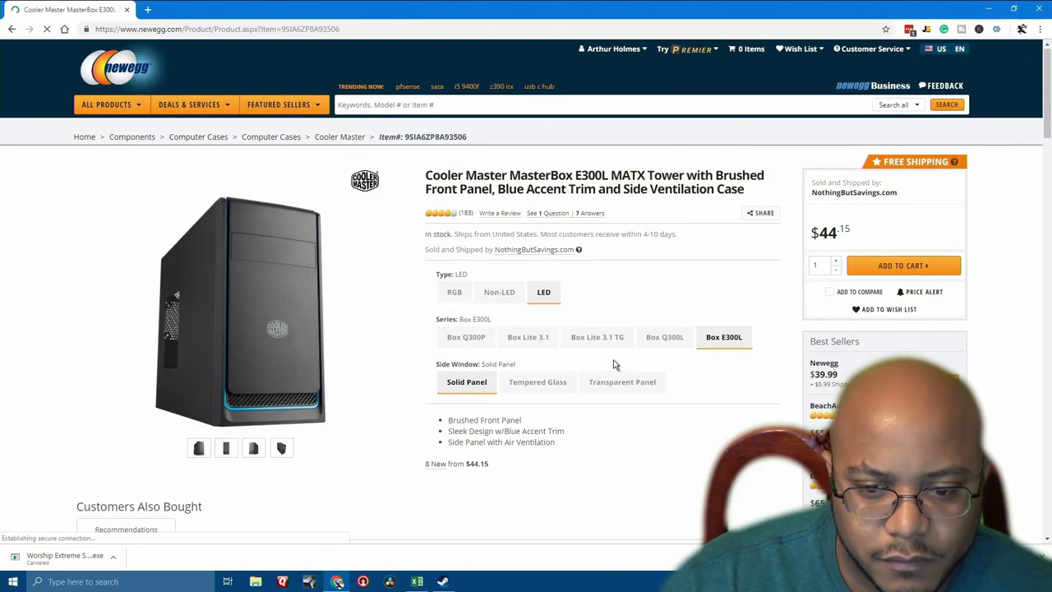
pyautogui.moveTo(821, 415)
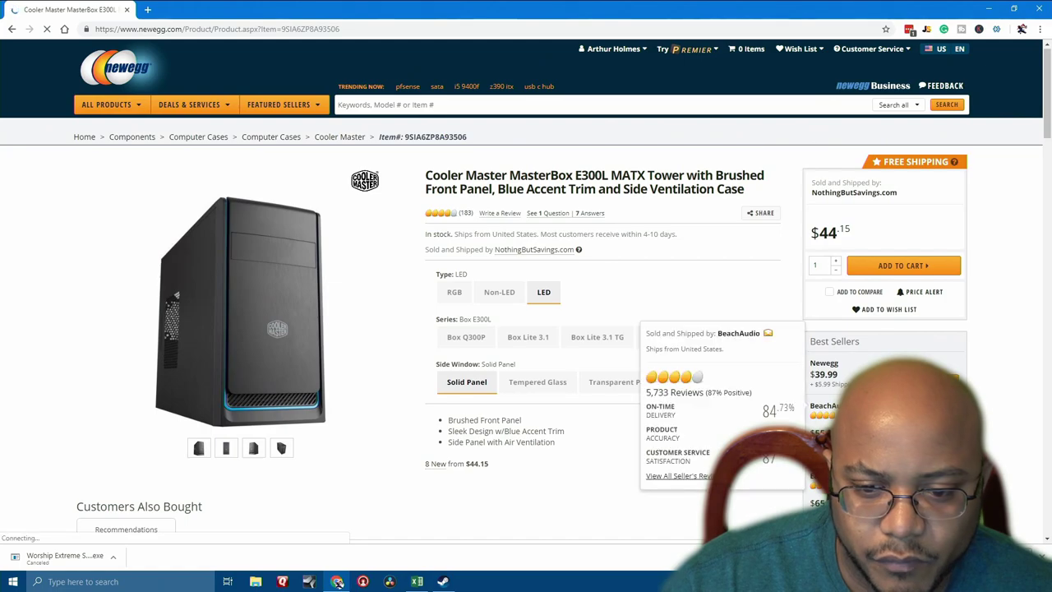
pyautogui.click(828, 370)
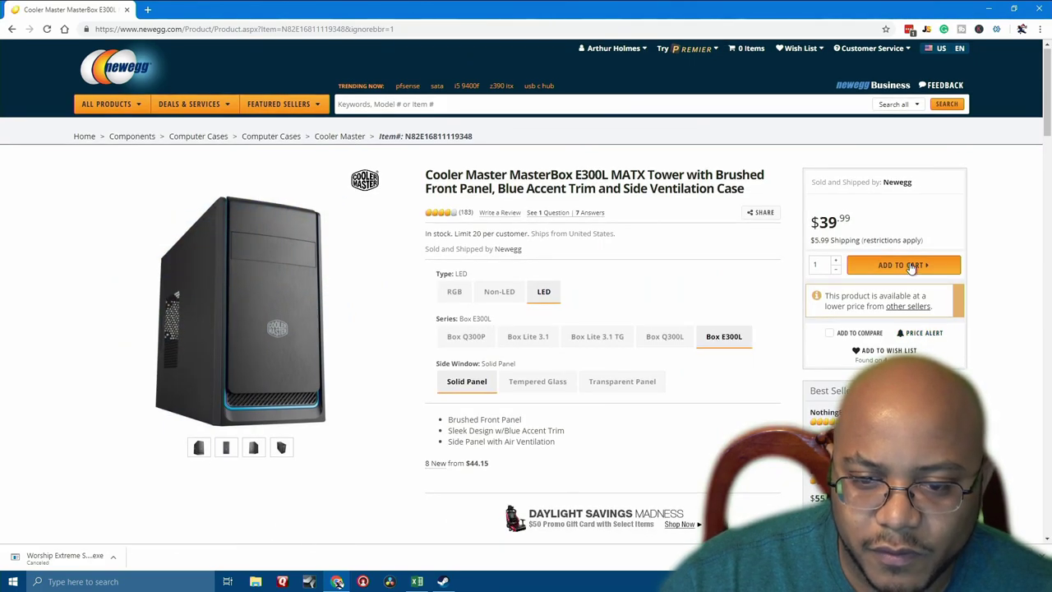
pyautogui.click(897, 268)
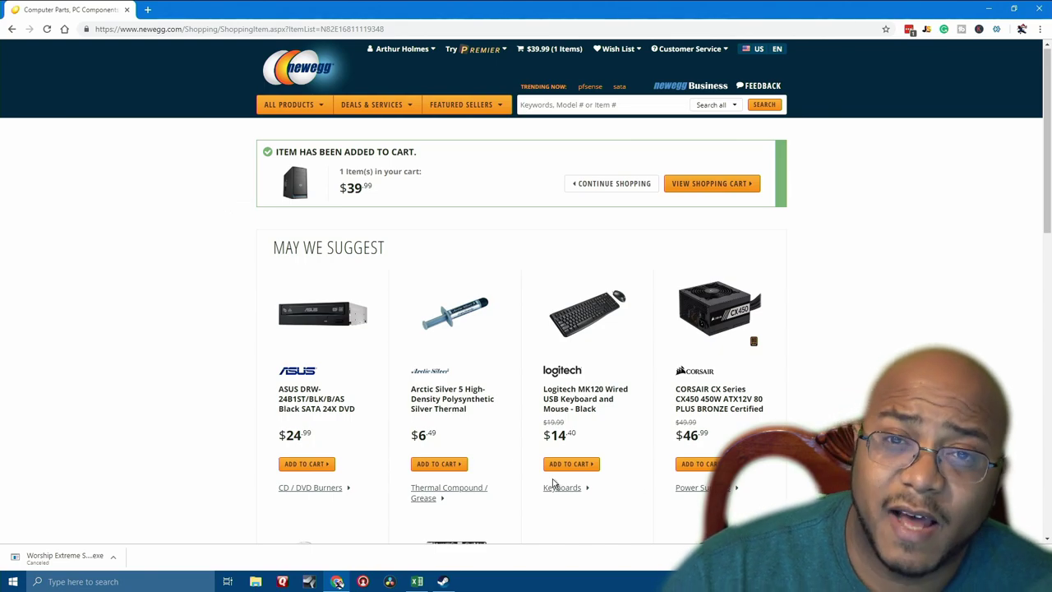
# - Add the Logitech MK120 keyboard-mouse set and Lite-On iHAS124-14 DVD burner to the cart, declining protection
pyautogui.click(576, 468)
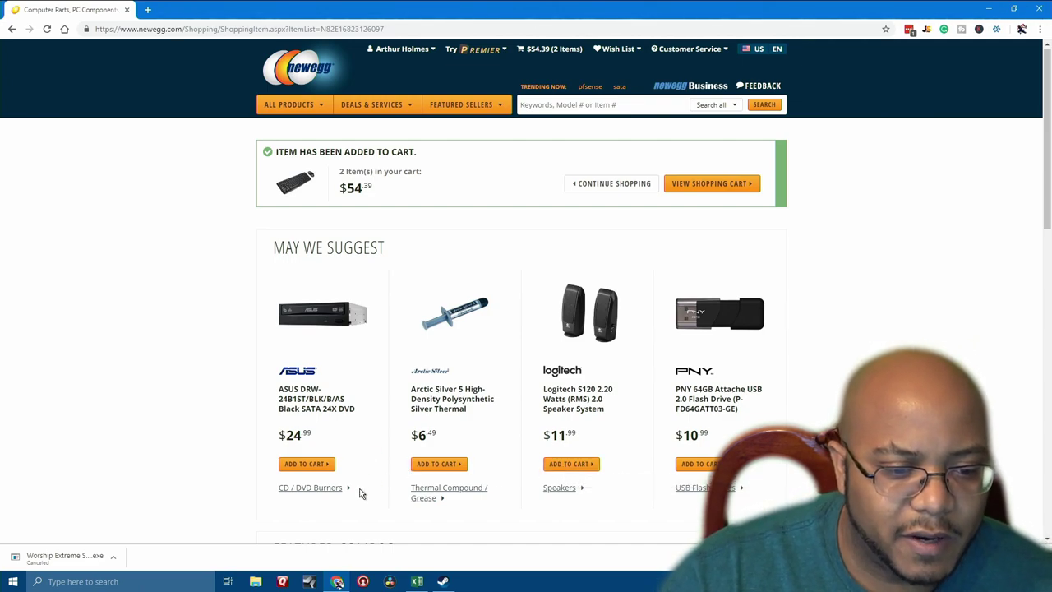
pyautogui.click(332, 489)
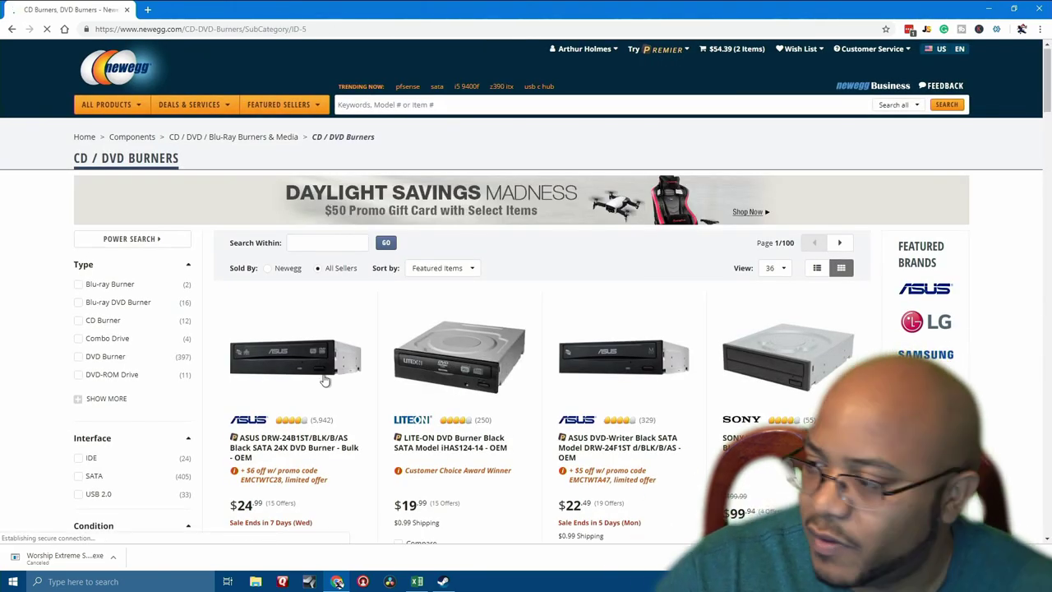
pyautogui.scroll(-6, 457, 428)
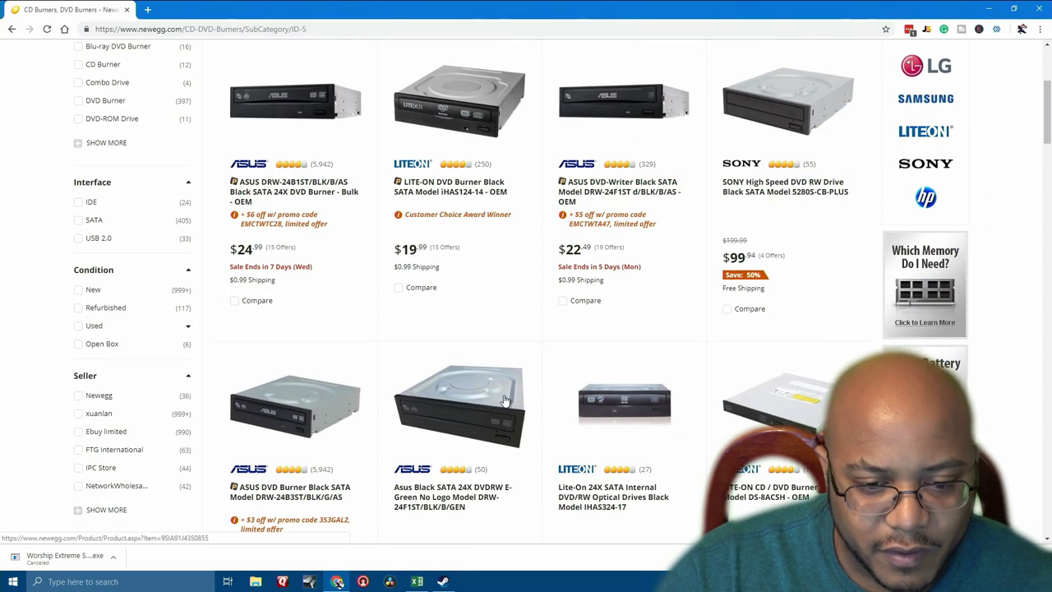
pyautogui.scroll(-2, 507, 401)
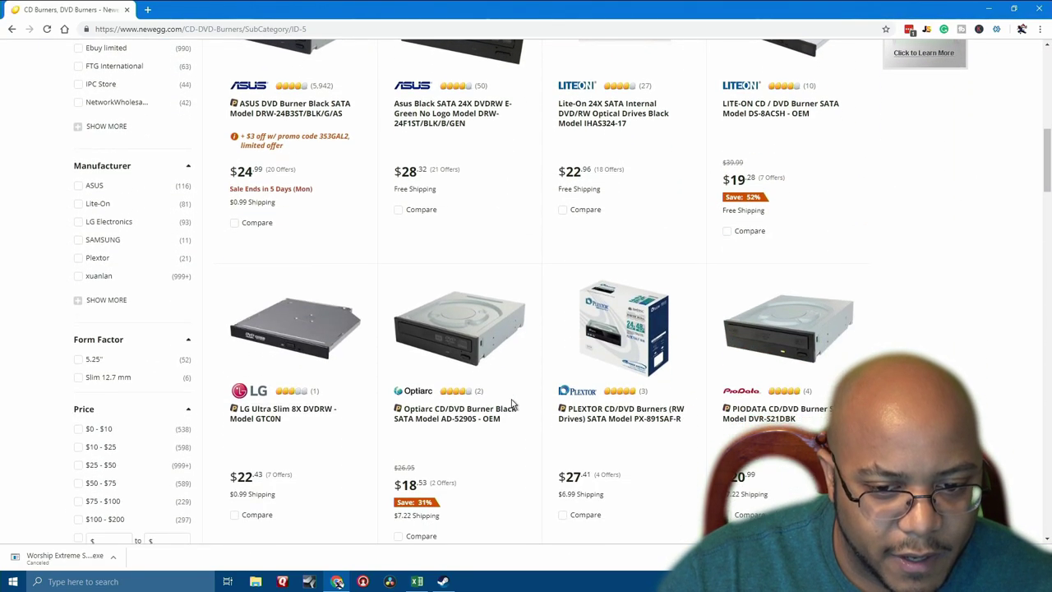
pyautogui.scroll(3, 511, 401)
pyautogui.scroll(5, 493, 419)
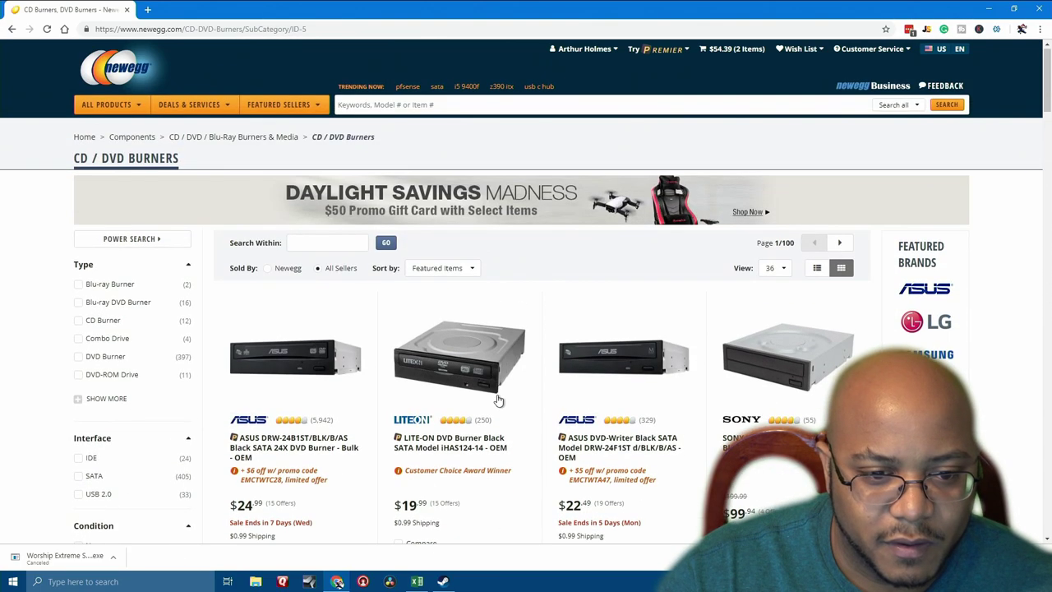
pyautogui.click(474, 446)
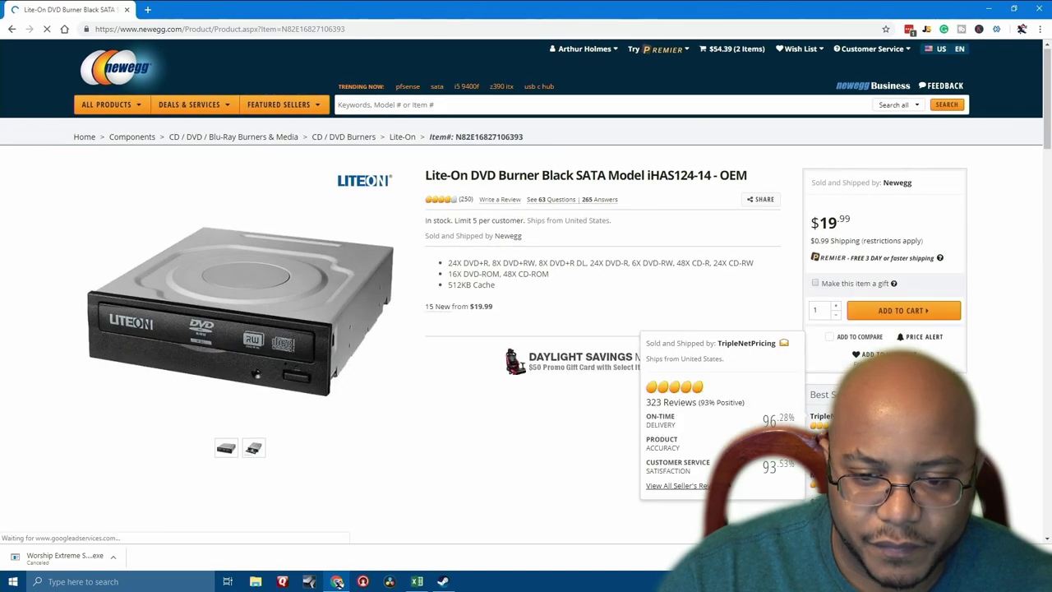
pyautogui.click(898, 312)
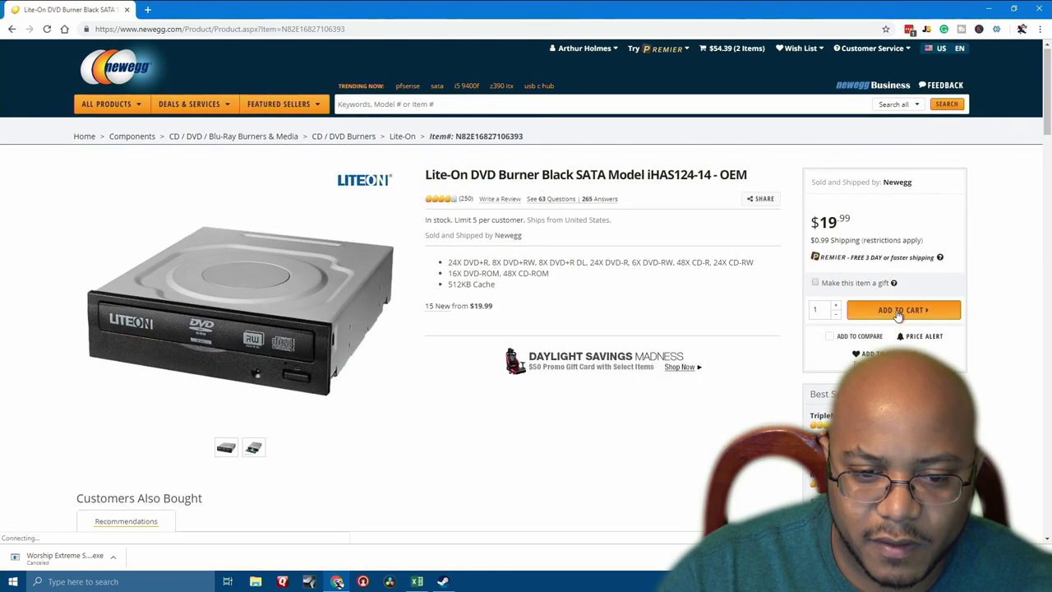
pyautogui.click(558, 386)
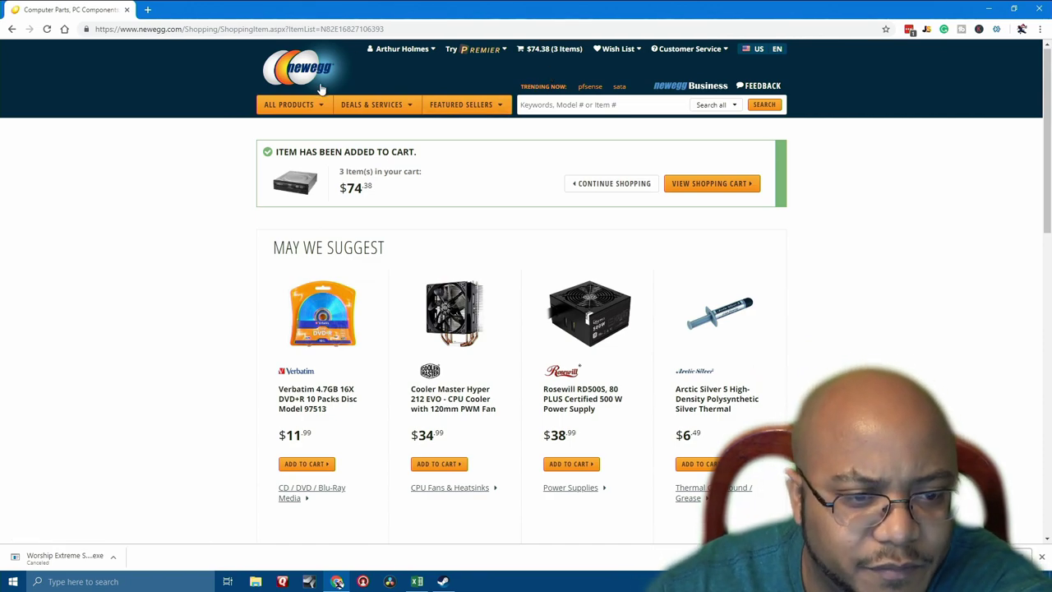
pyautogui.click(305, 104)
# - List desktop processors filtered to AMD Ryzen and Intel Core i5 series, excluding Ryzen Threadripper
pyautogui.moveTo(298, 148)
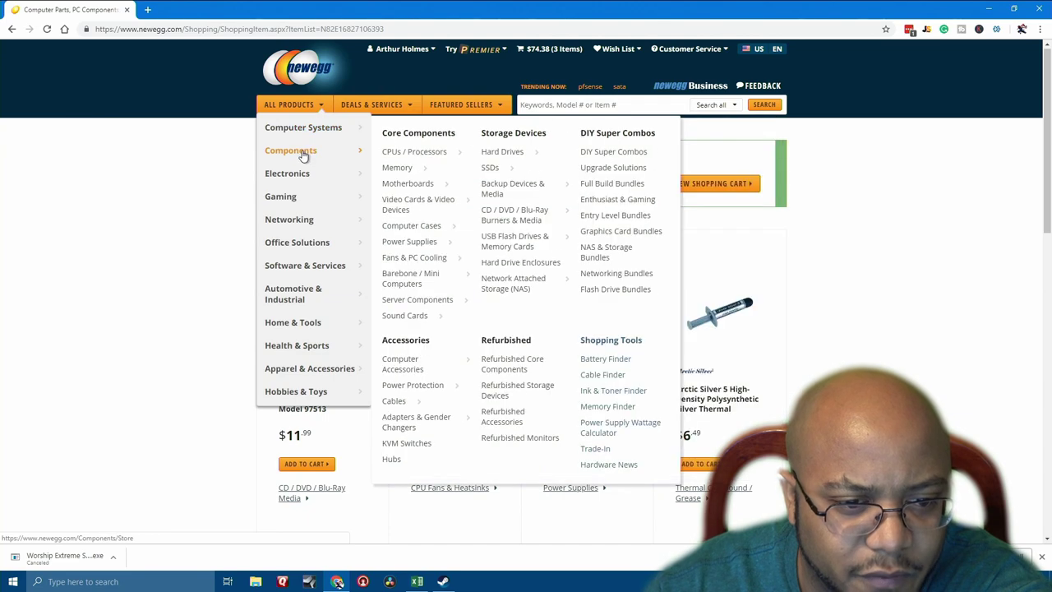
pyautogui.moveTo(411, 154)
pyautogui.click(516, 144)
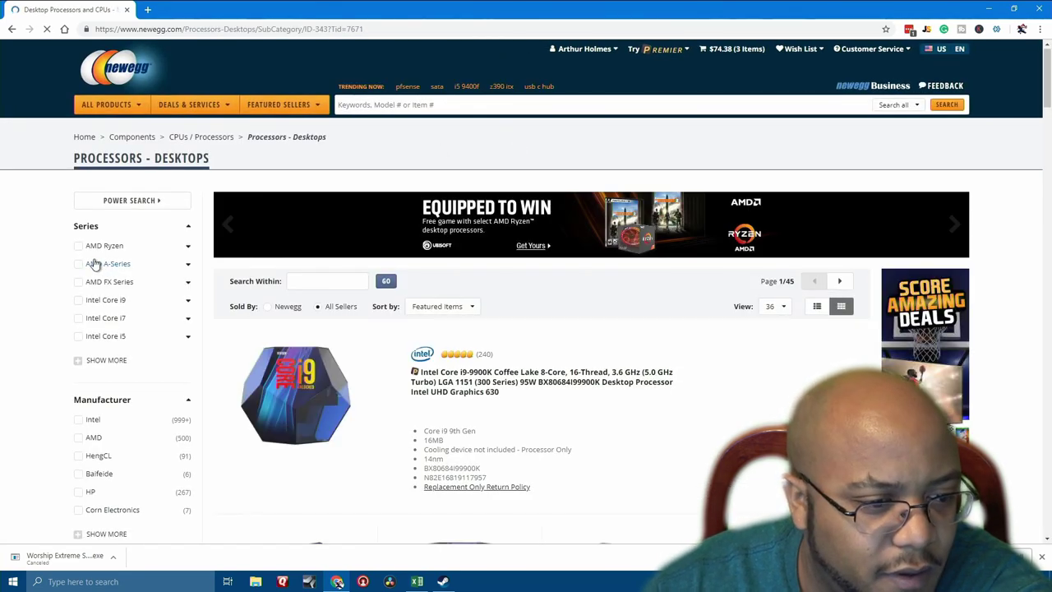
pyautogui.click(79, 247)
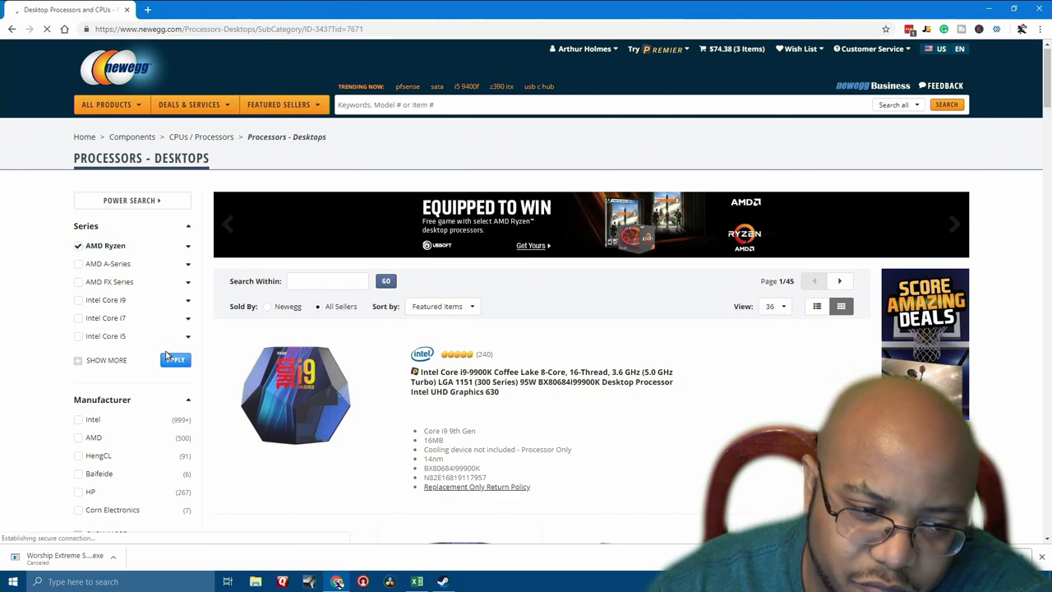
pyautogui.click(77, 246)
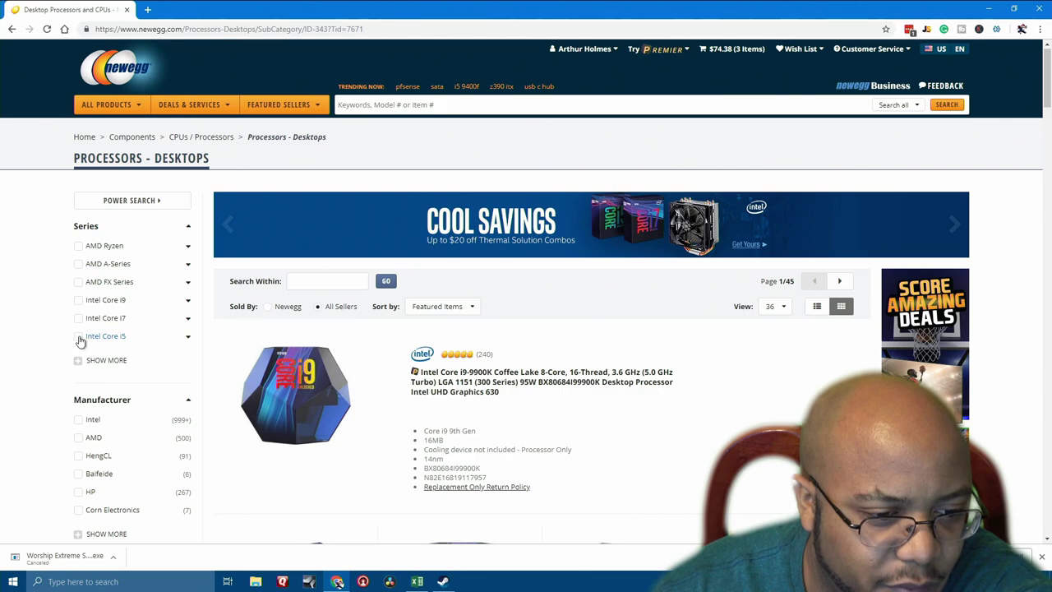
pyautogui.click(79, 336)
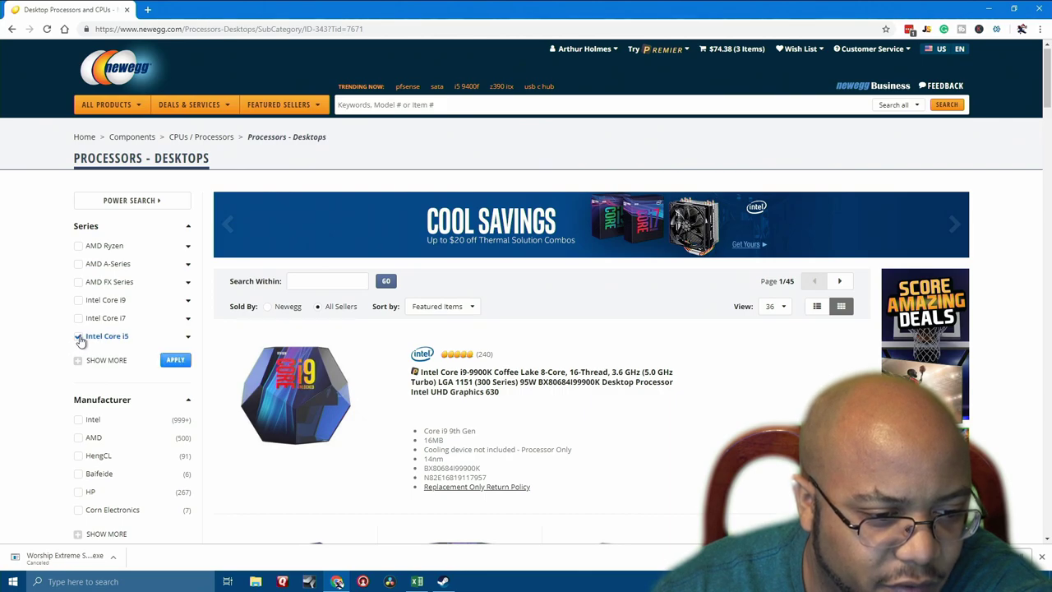
pyautogui.click(79, 247)
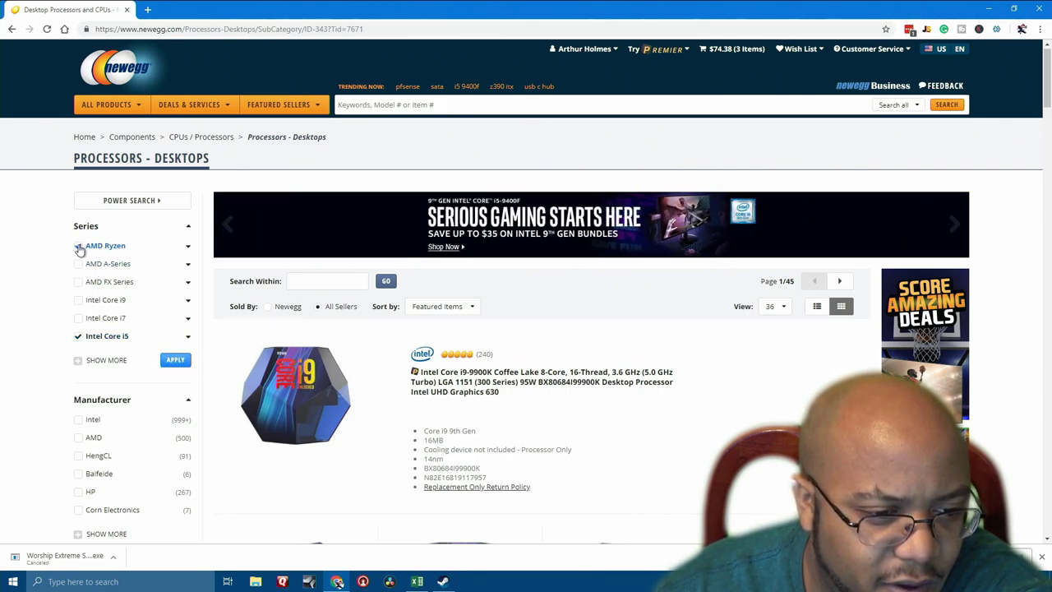
pyautogui.click(188, 249)
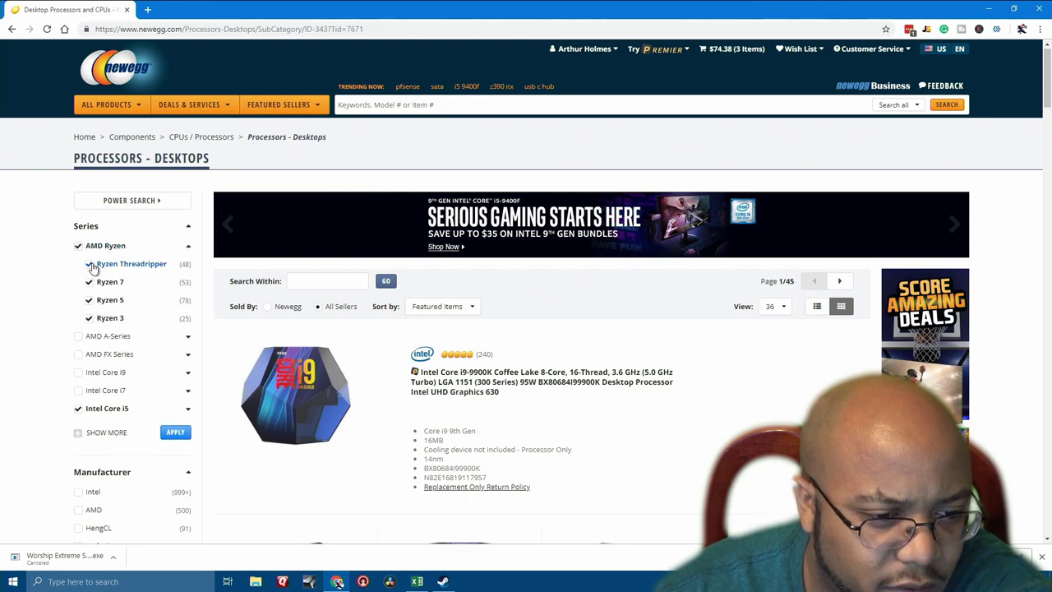
pyautogui.click(90, 264)
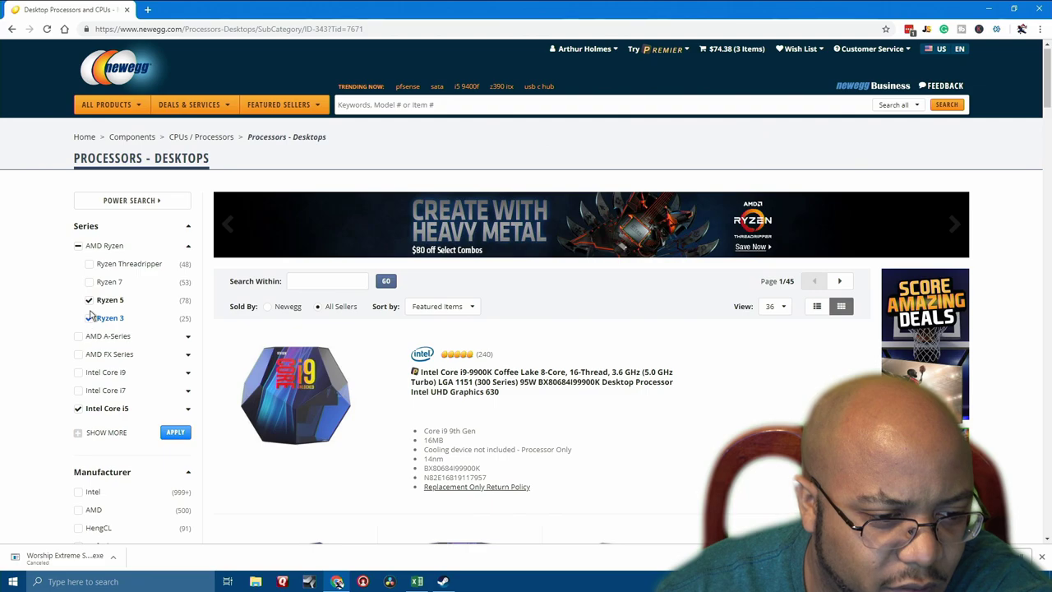
# - Exclude Core i5 2nd, 3rd, 6th, 7th Gen and X-Series, then apply the series filter
pyautogui.click(187, 410)
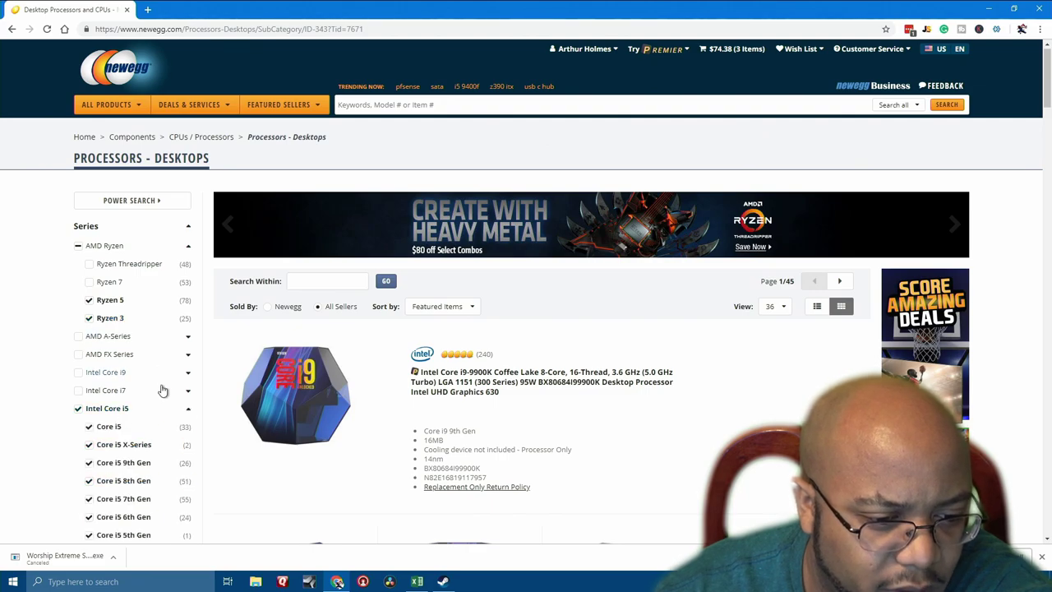
pyautogui.scroll(-2, 184, 407)
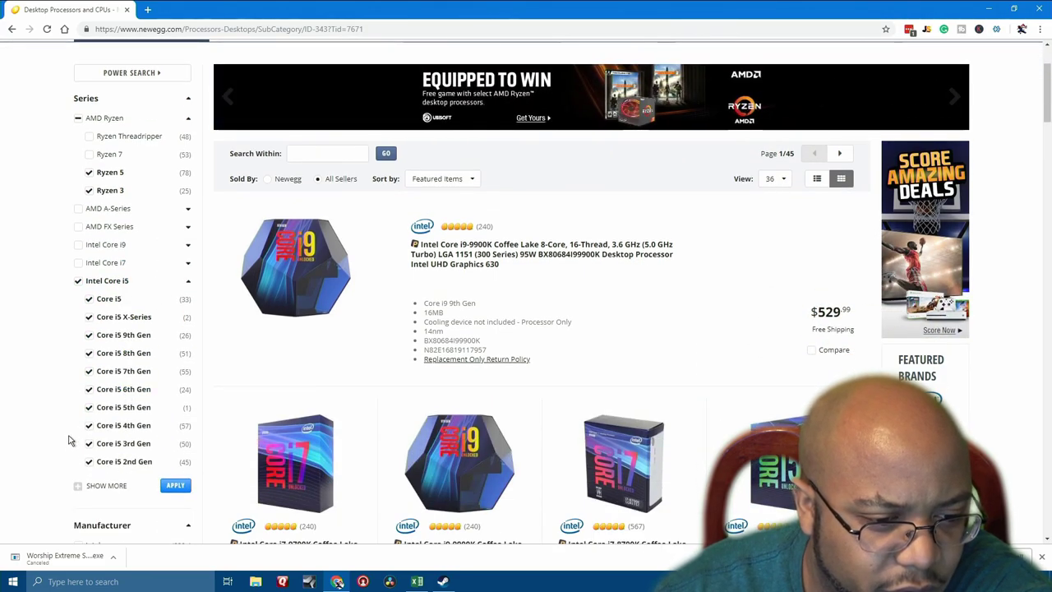
pyautogui.click(89, 462)
pyautogui.click(89, 445)
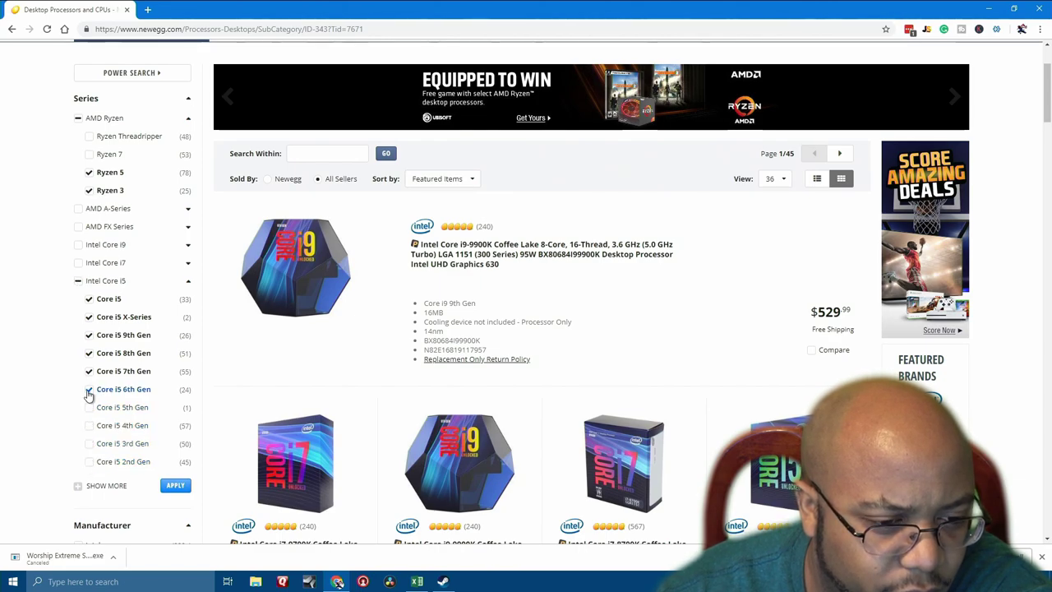
pyautogui.click(88, 390)
pyautogui.click(90, 372)
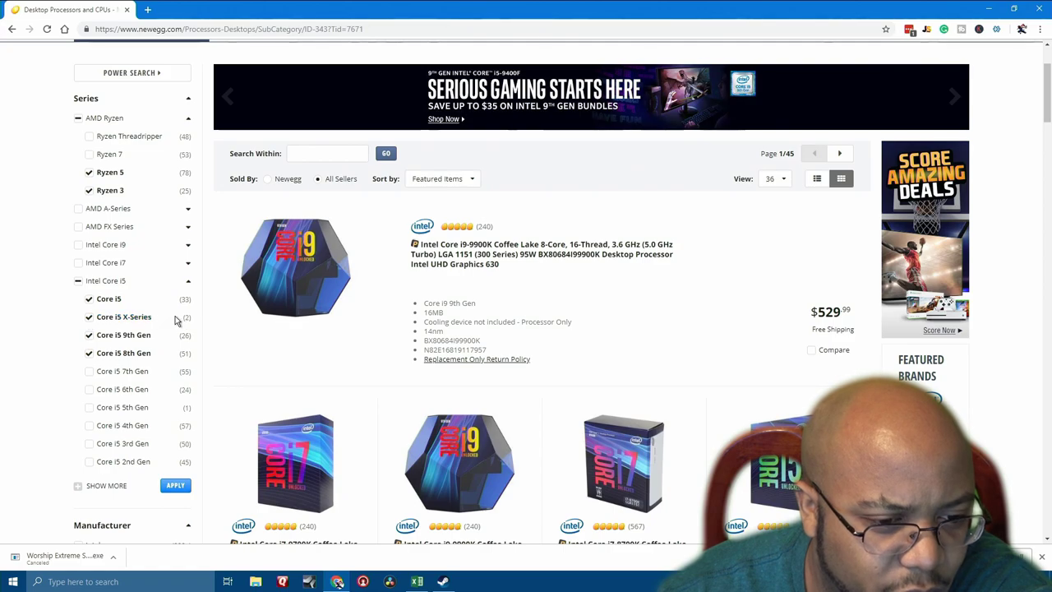
pyautogui.click(88, 317)
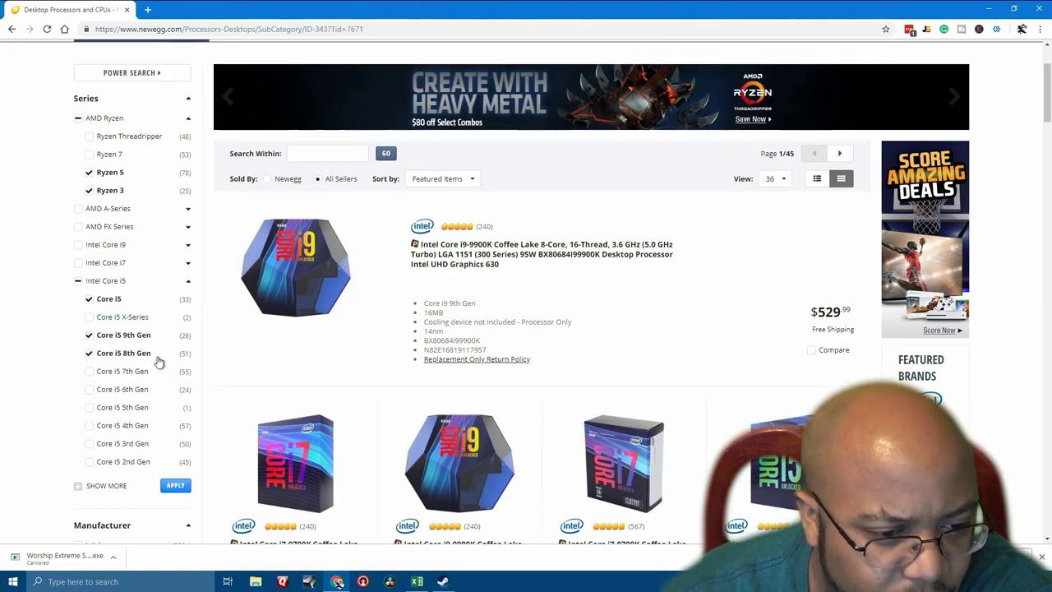
pyautogui.click(175, 485)
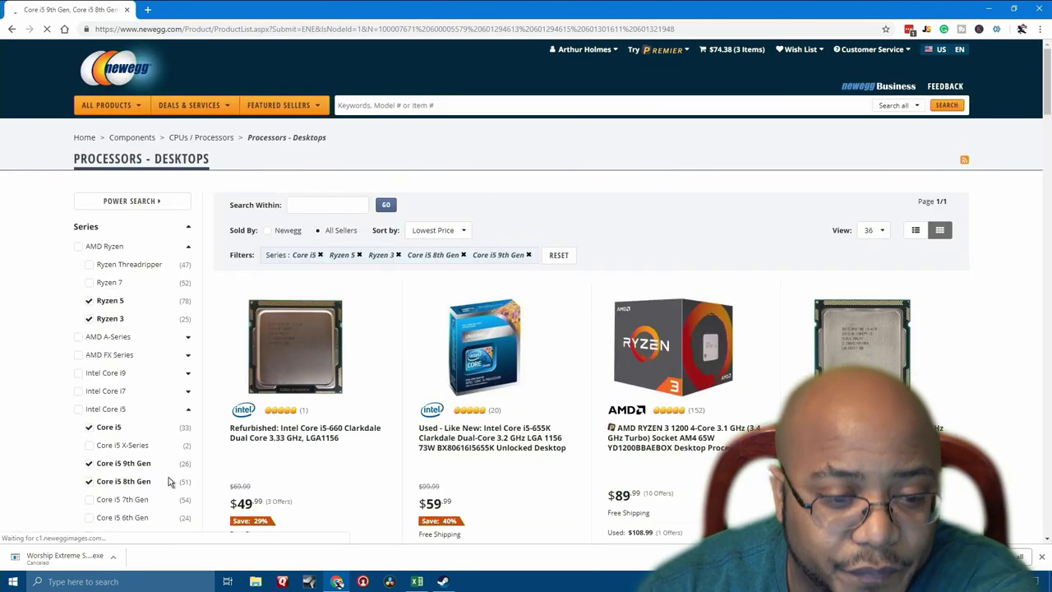
# - Narrow the processor results to new-condition quad-core chips
pyautogui.scroll(-3, 143, 387)
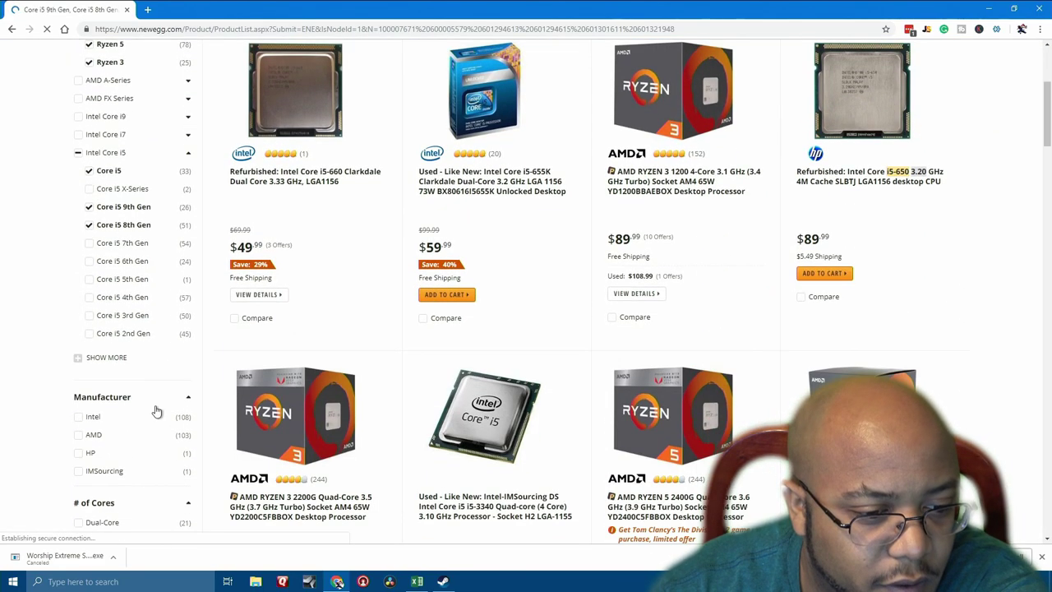
pyautogui.scroll(-3, 98, 427)
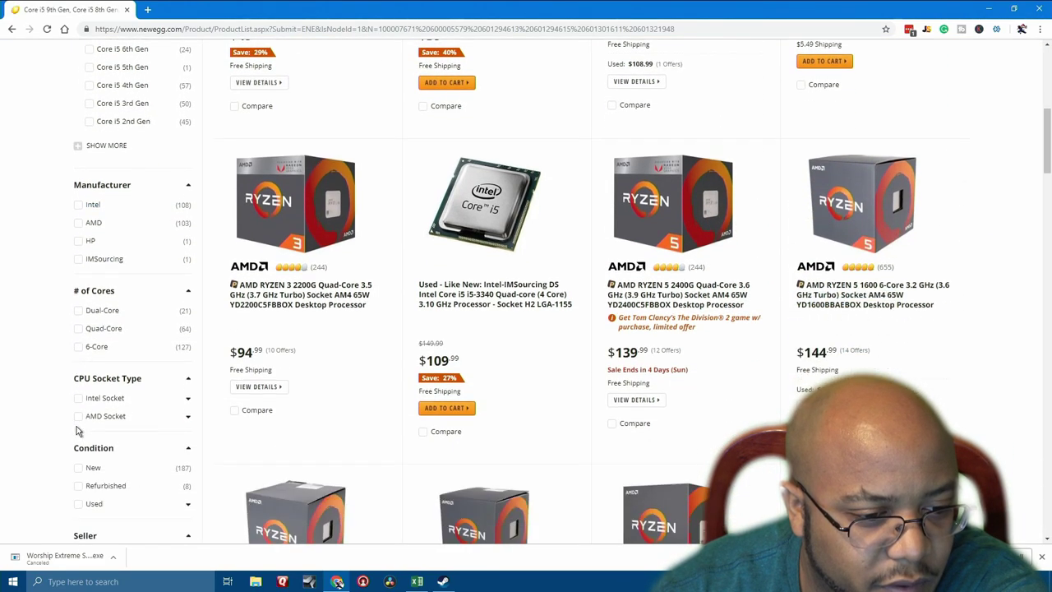
pyautogui.click(78, 287)
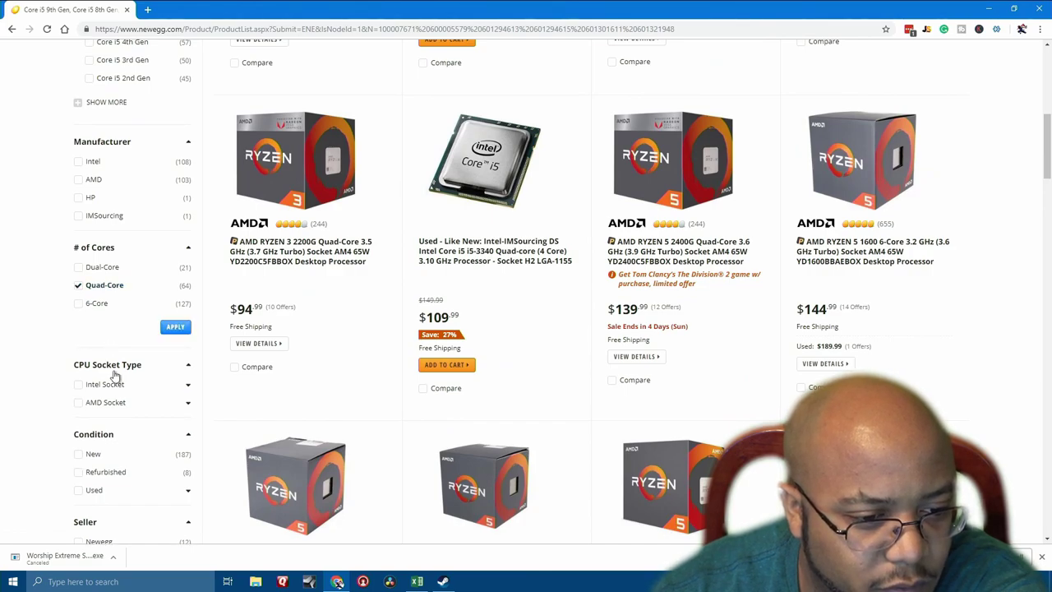
pyautogui.click(78, 455)
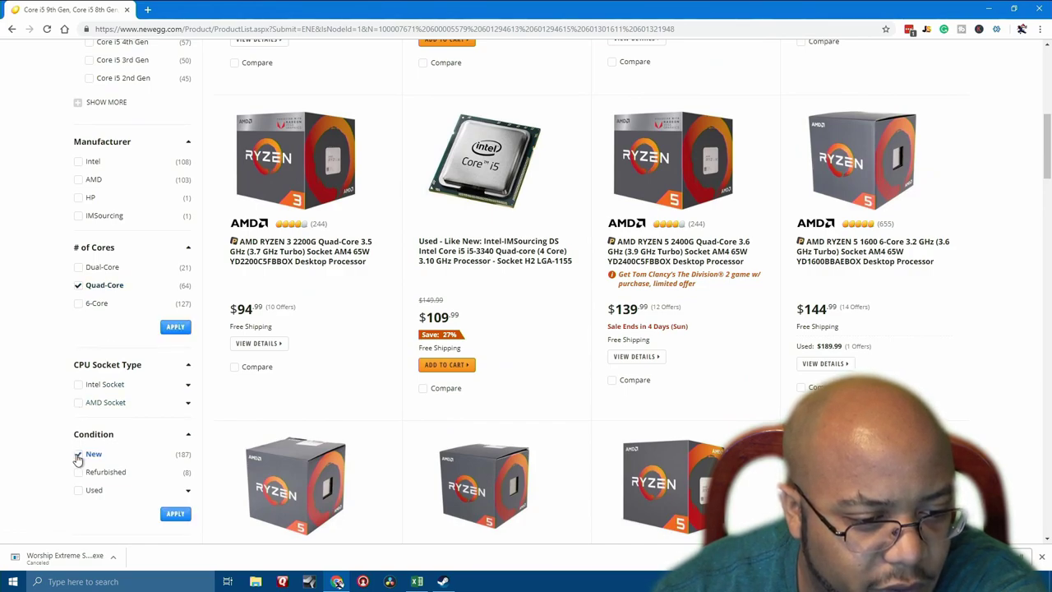
pyautogui.click(173, 328)
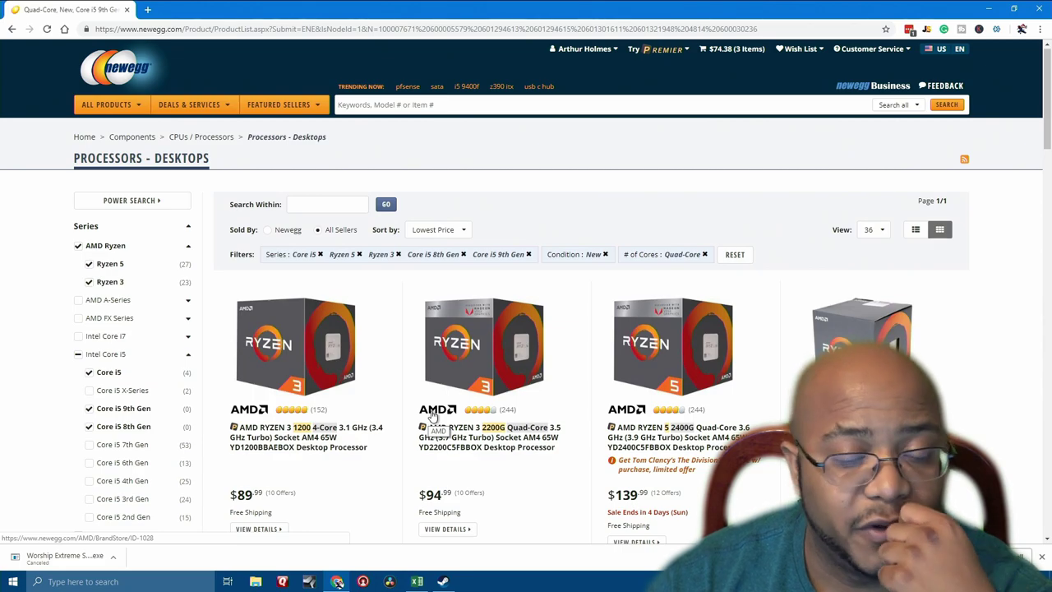
# - Browse the filtered processors and open the AMD Ryzen 5 2400G product page
pyautogui.scroll(-2, 433, 415)
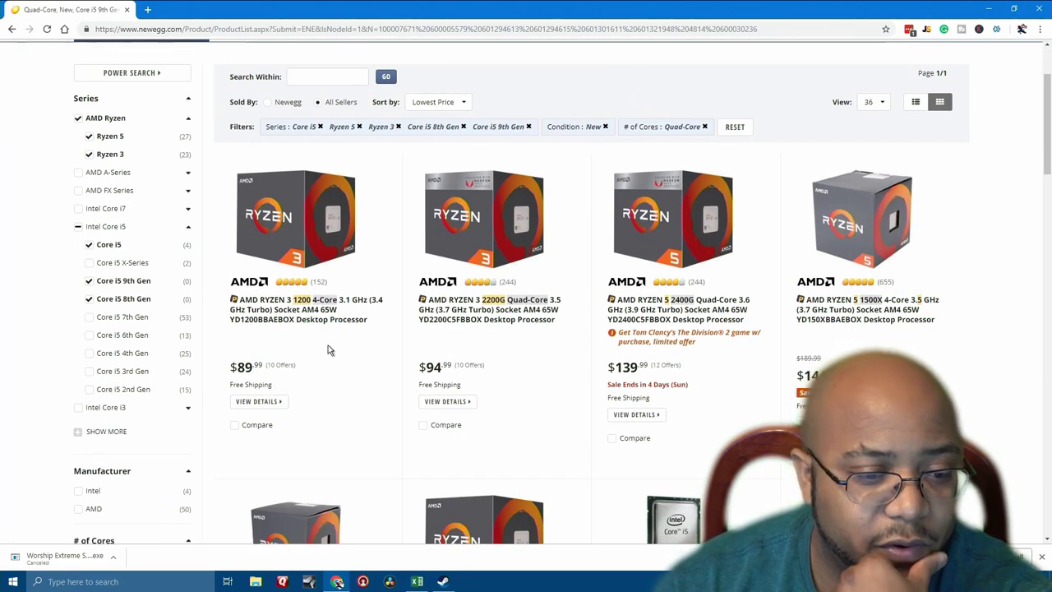
pyautogui.scroll(-2, 334, 322)
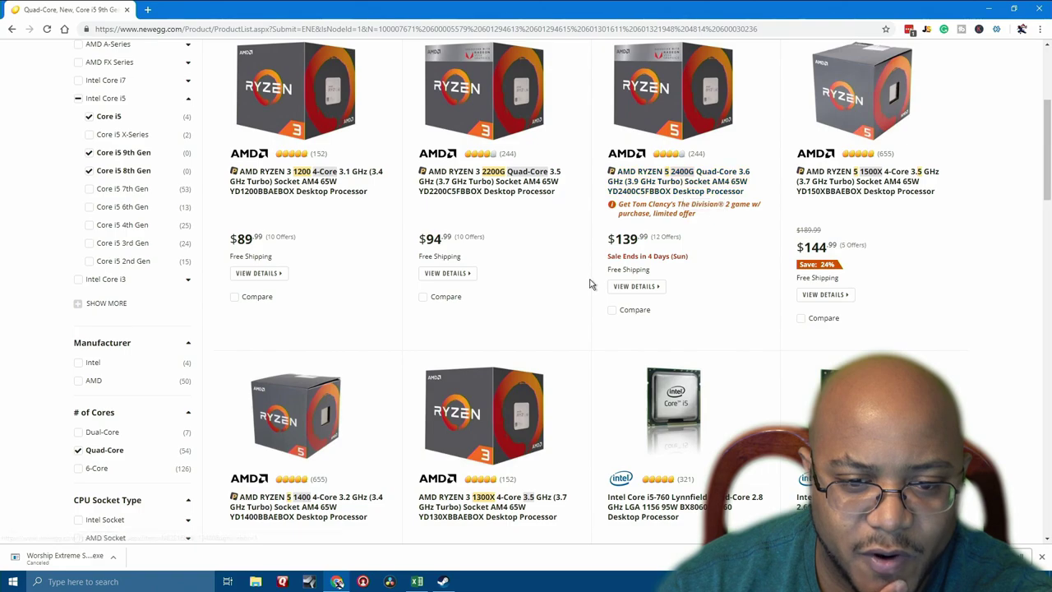
pyautogui.scroll(-2, 629, 240)
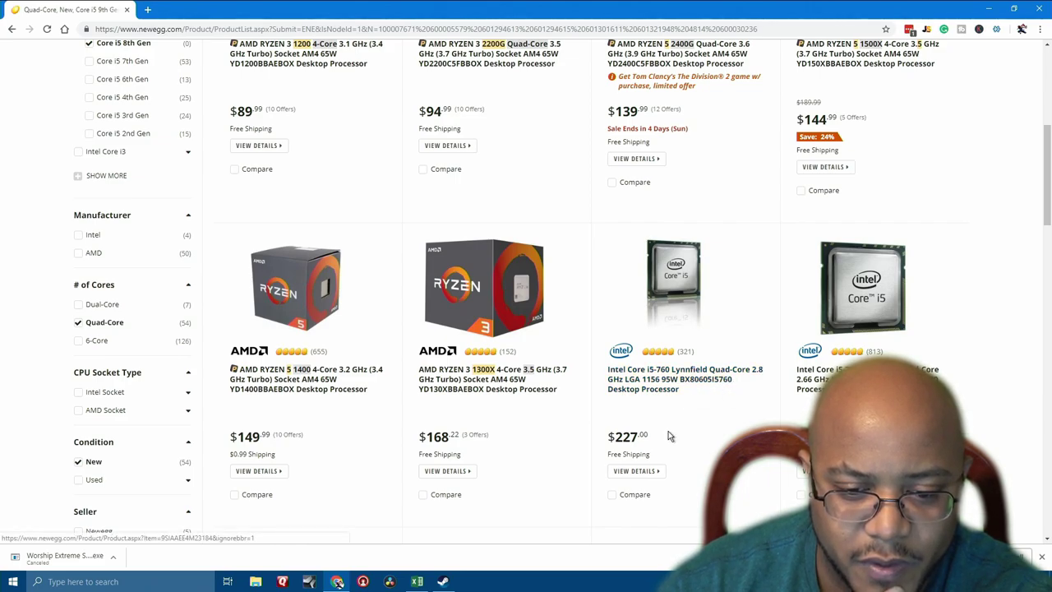
pyautogui.scroll(-3, 664, 429)
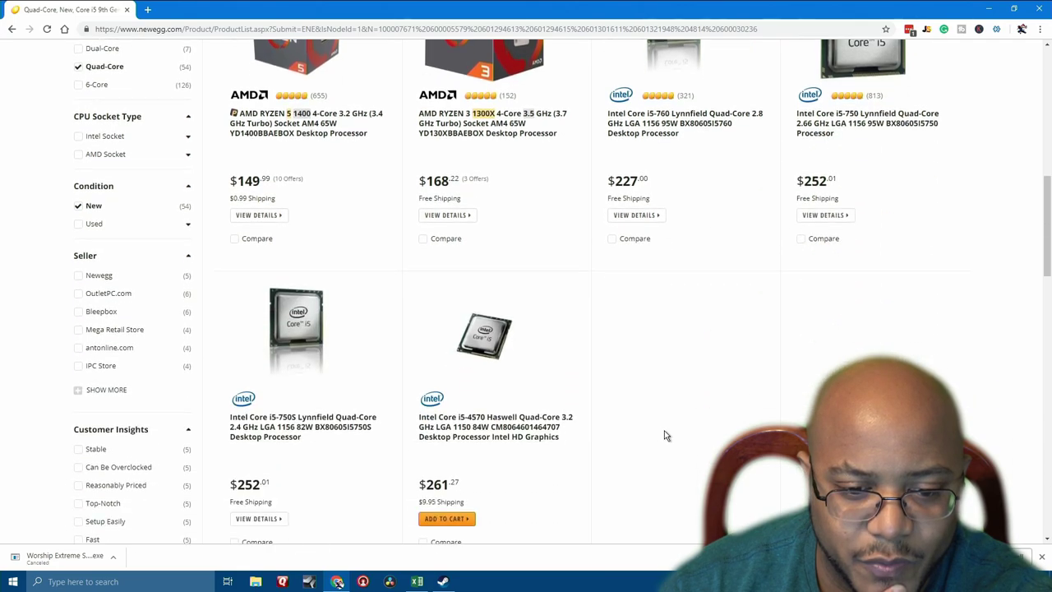
pyautogui.scroll(-2, 665, 436)
pyautogui.scroll(3, 665, 435)
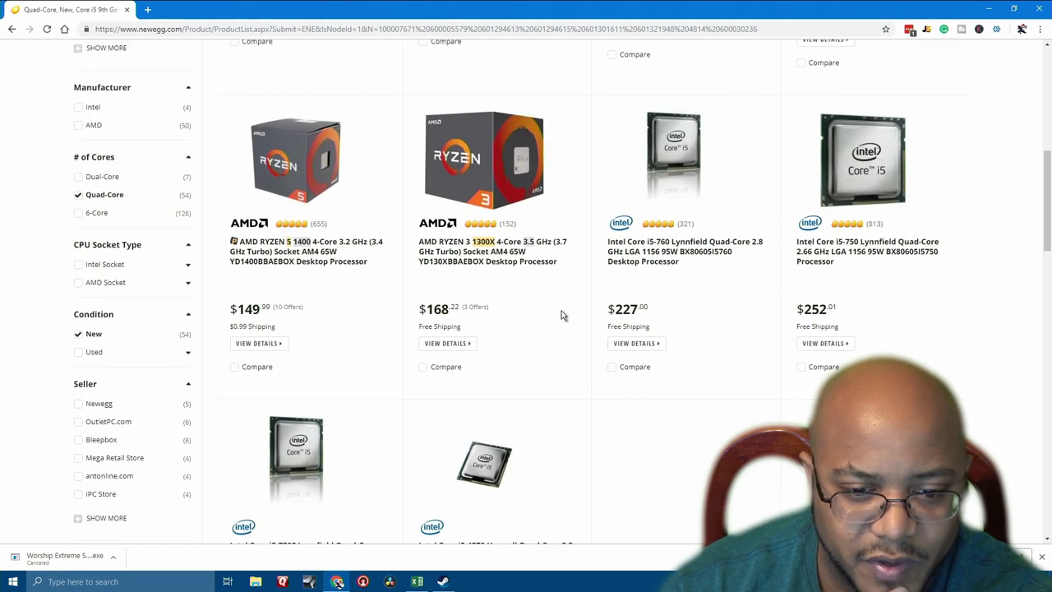
pyautogui.scroll(3, 507, 317)
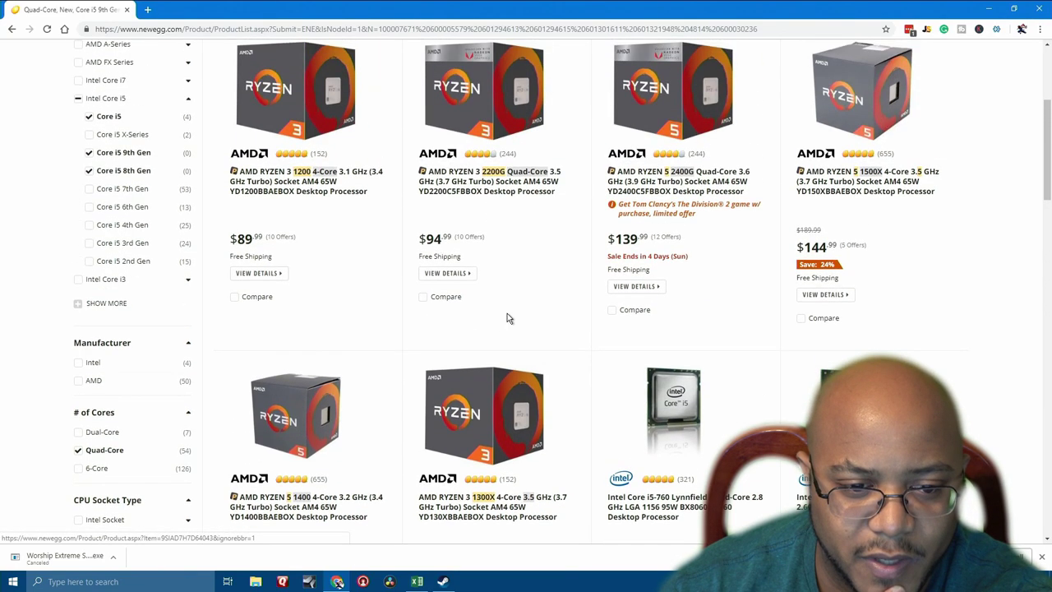
pyautogui.scroll(-2, 507, 318)
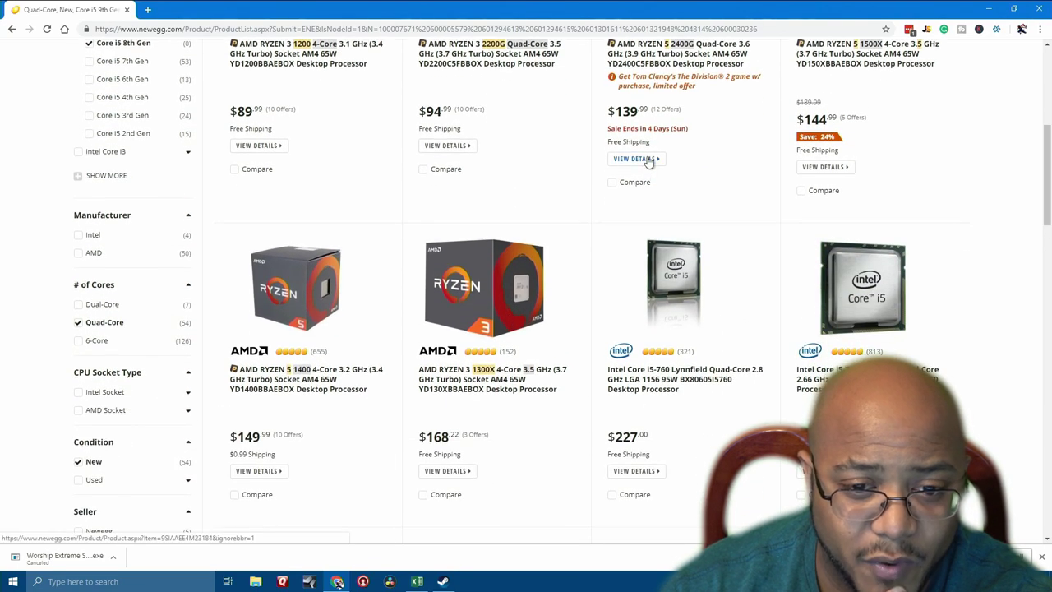
pyautogui.moveTo(629, 182)
pyautogui.scroll(2, 629, 183)
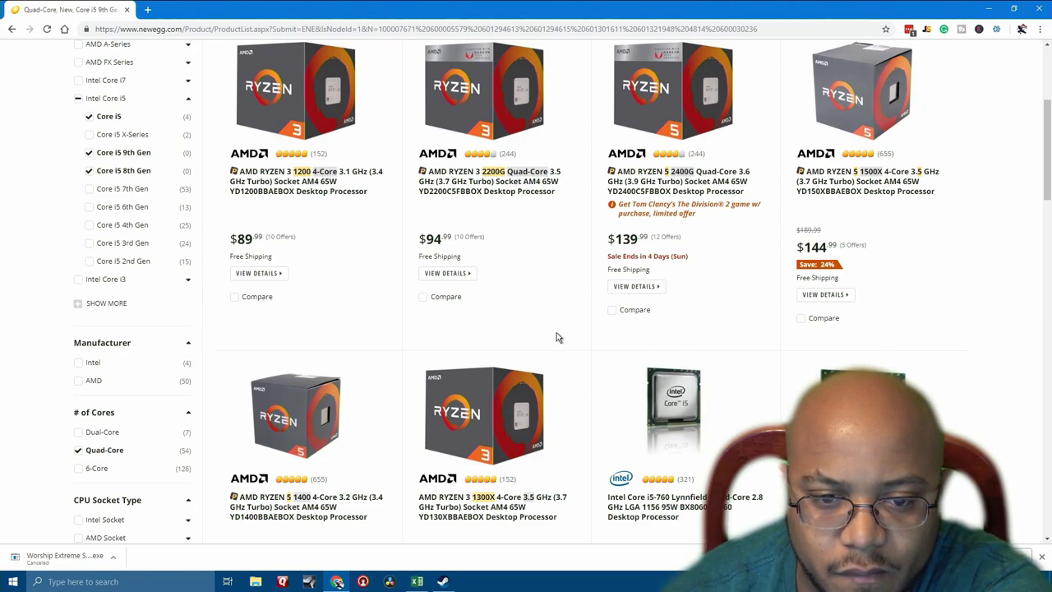
pyautogui.click(705, 188)
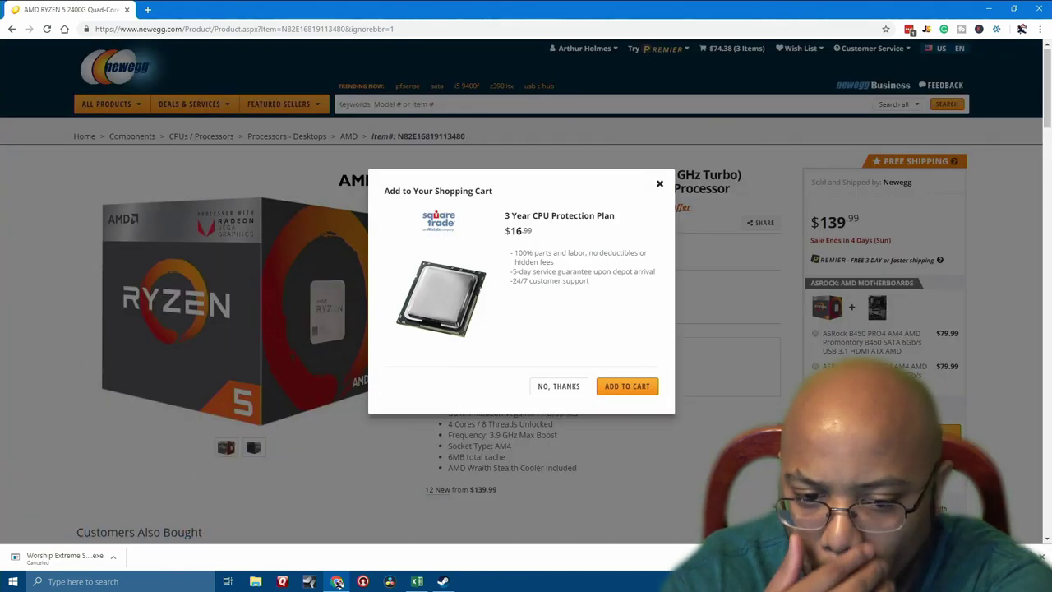
# - Decline the 3-year protection plan offered for the Ryzen 5 2400G
pyautogui.click(559, 387)
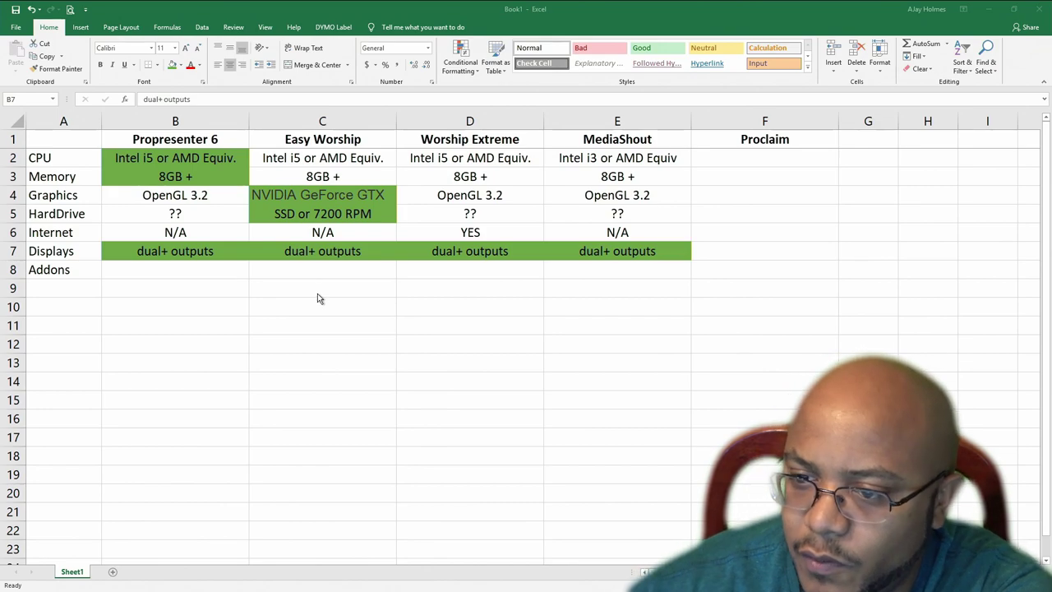
# - Mark the CPU row finished by entering DONE in cell G2
pyautogui.click(13, 157)
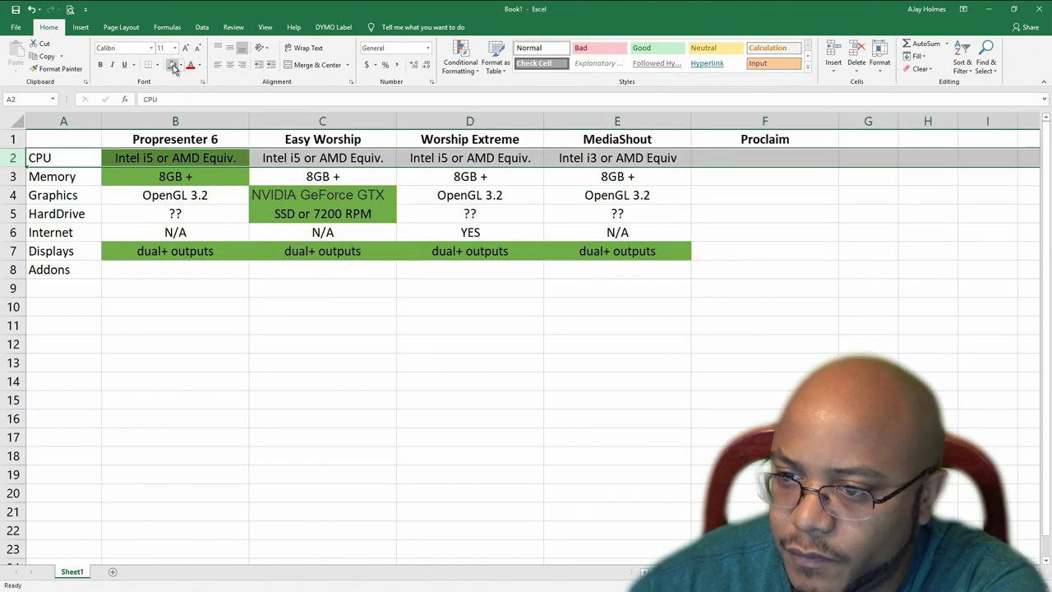
pyautogui.click(857, 161)
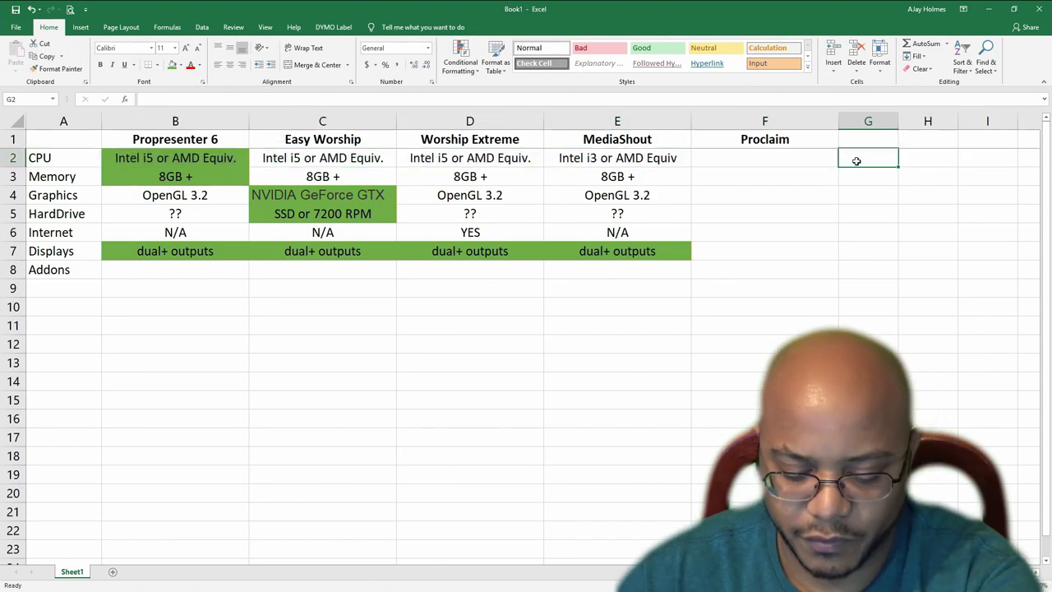
pyautogui.write('DONE')
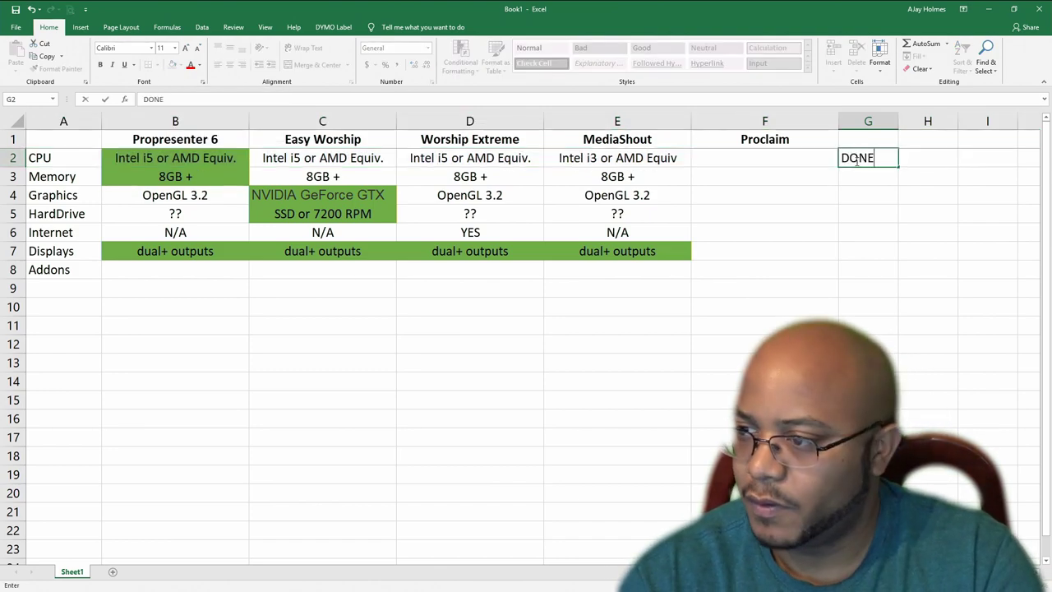
pyautogui.press('Return')
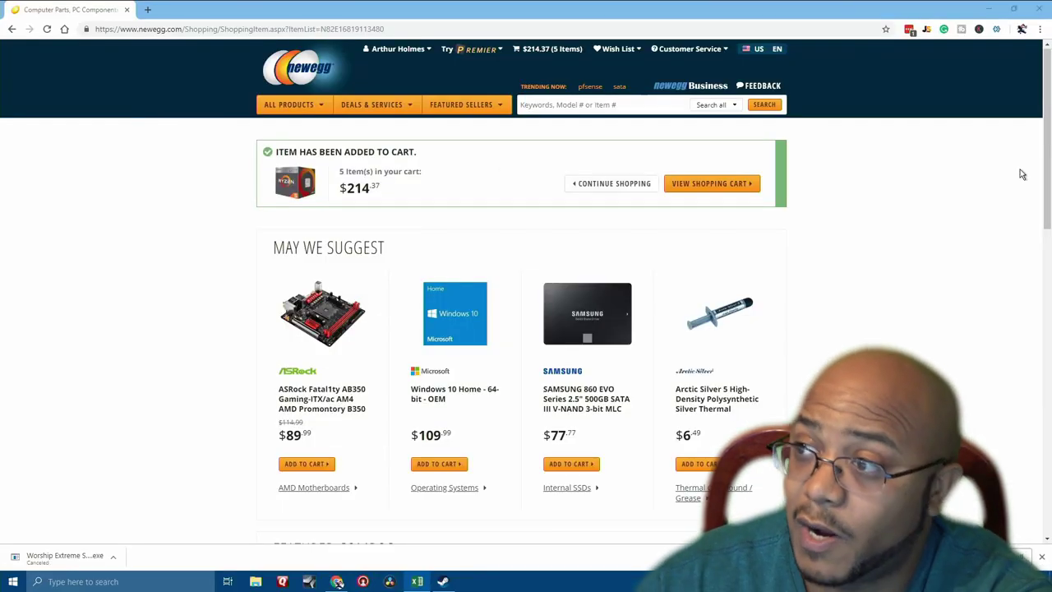
# - Go to the AMD Motherboards category under Components
pyautogui.moveTo(290, 105)
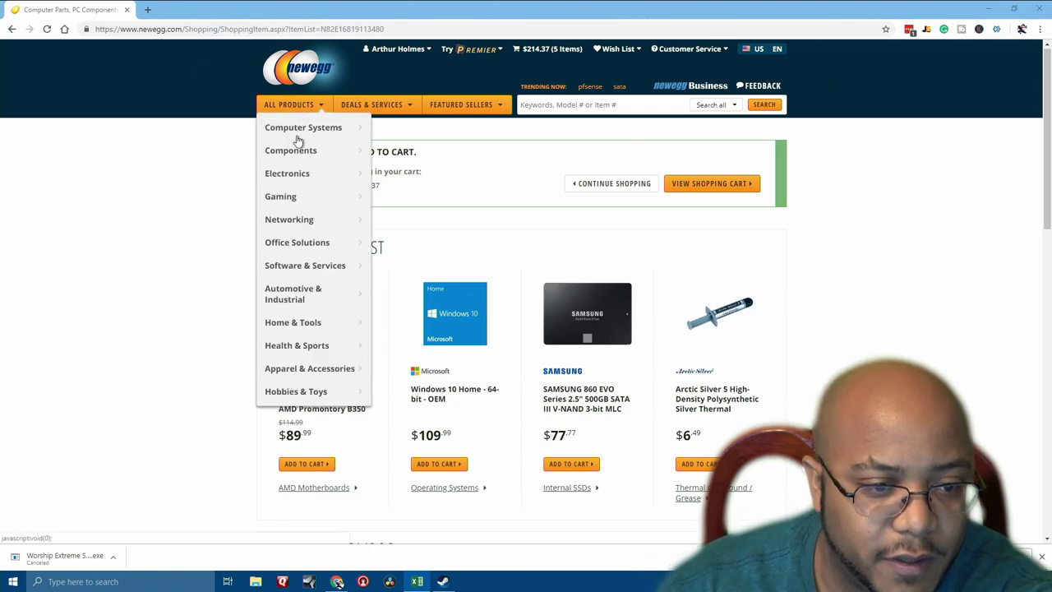
pyautogui.moveTo(288, 151)
pyautogui.moveTo(422, 185)
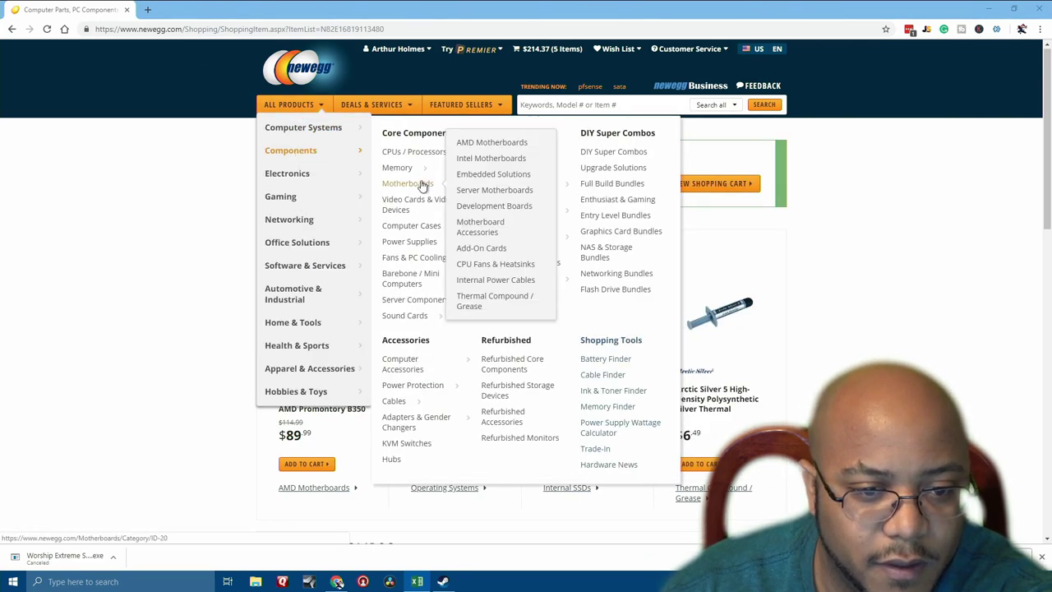
pyautogui.click(493, 144)
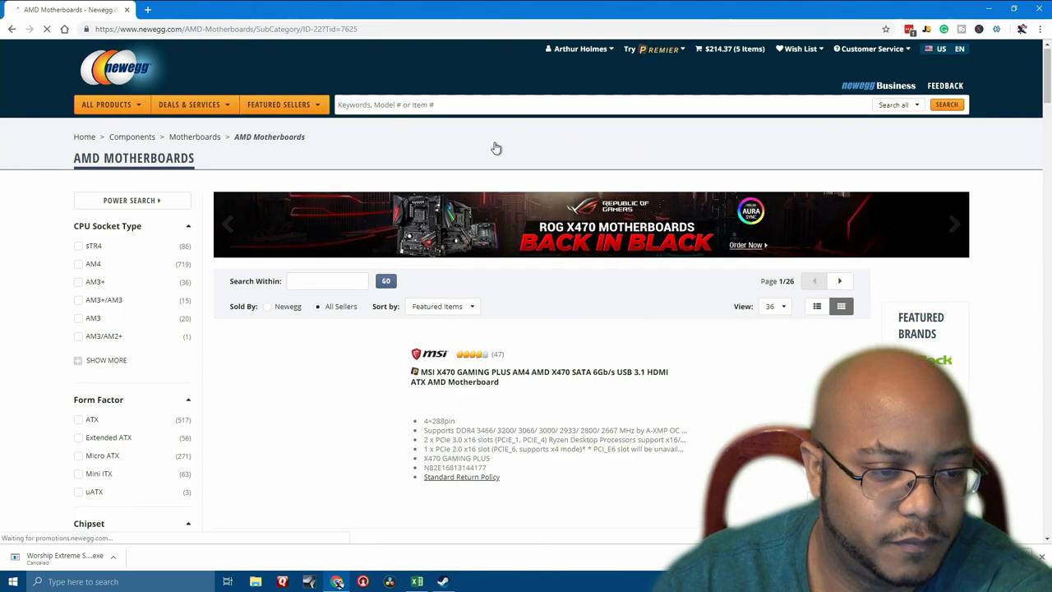
# - Filter the motherboards to AM4 socket, Micro ATX, New condition and sold by Newegg
pyautogui.click(79, 264)
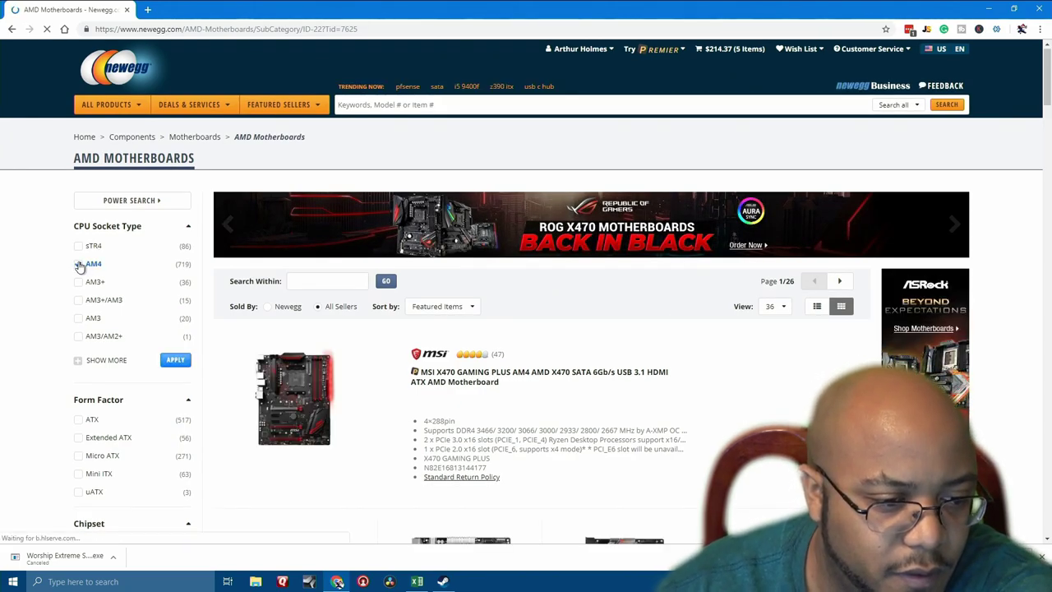
pyautogui.scroll(-2, 130, 366)
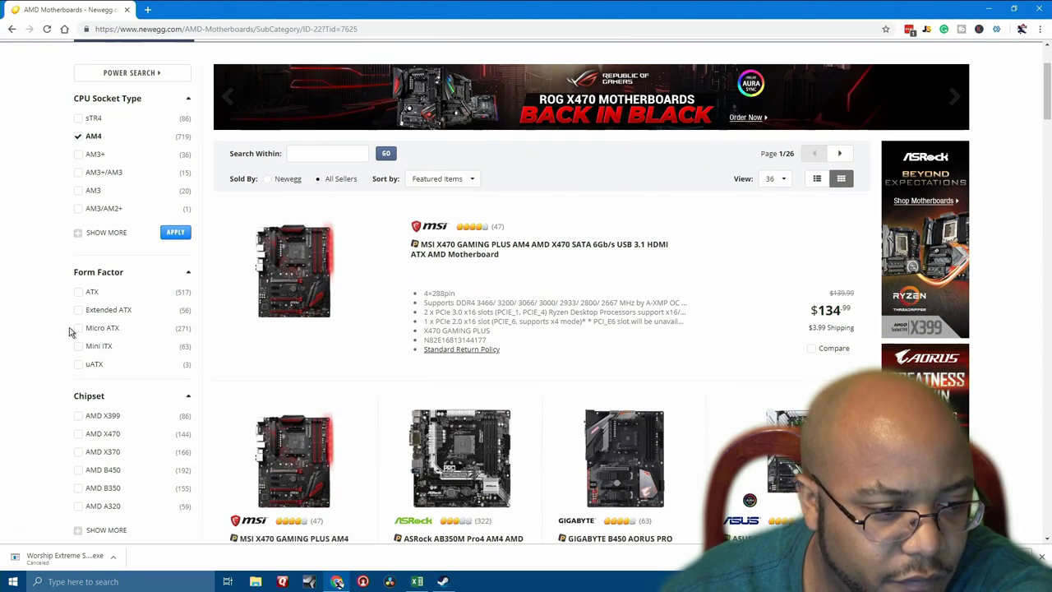
pyautogui.click(79, 328)
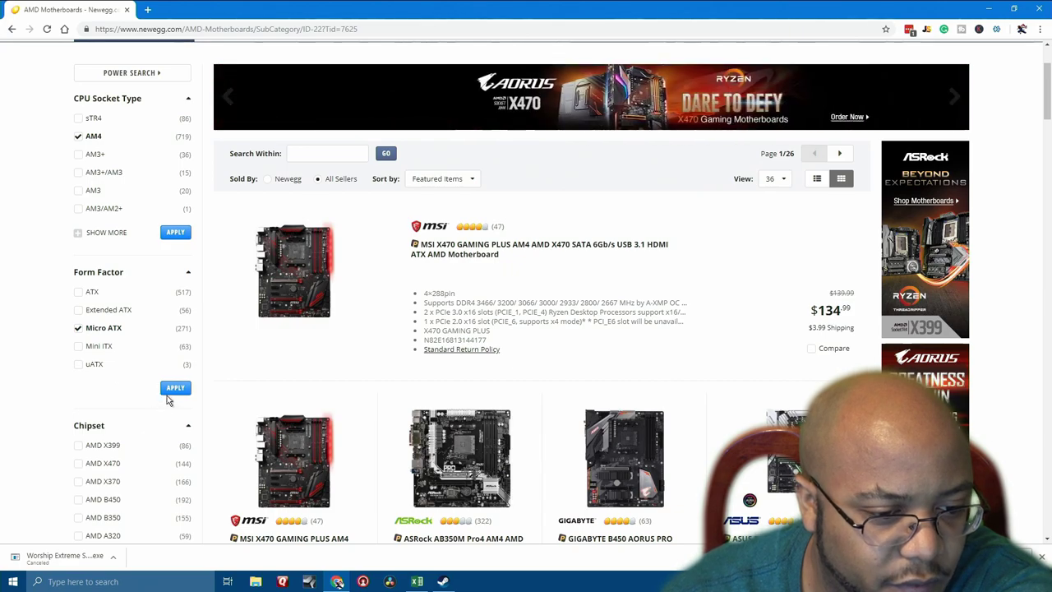
pyautogui.scroll(-4, 164, 391)
pyautogui.scroll(-2, 95, 387)
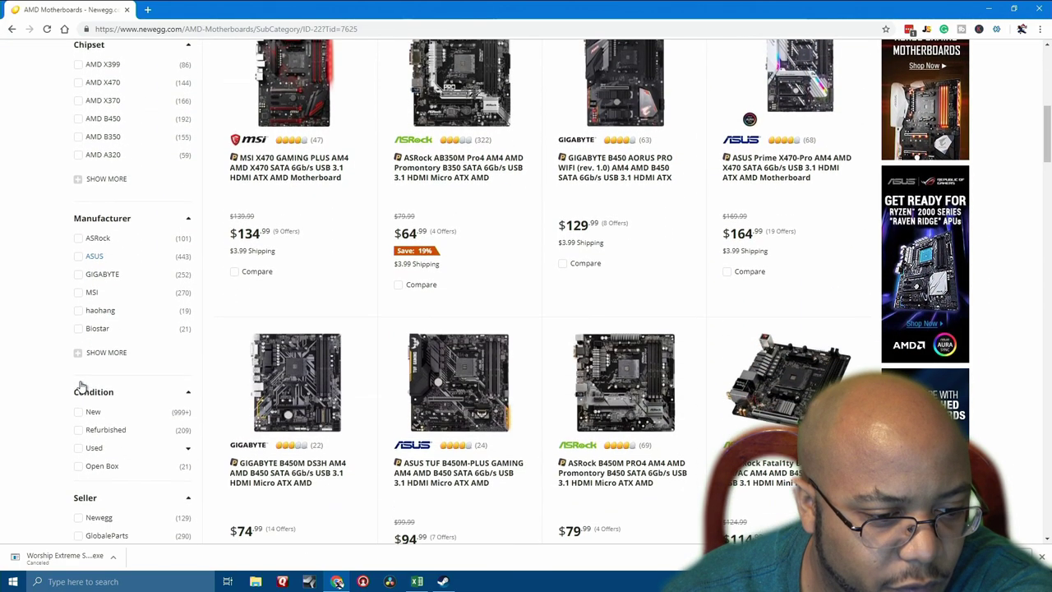
pyautogui.click(81, 410)
pyautogui.scroll(-2, 81, 410)
pyautogui.click(78, 416)
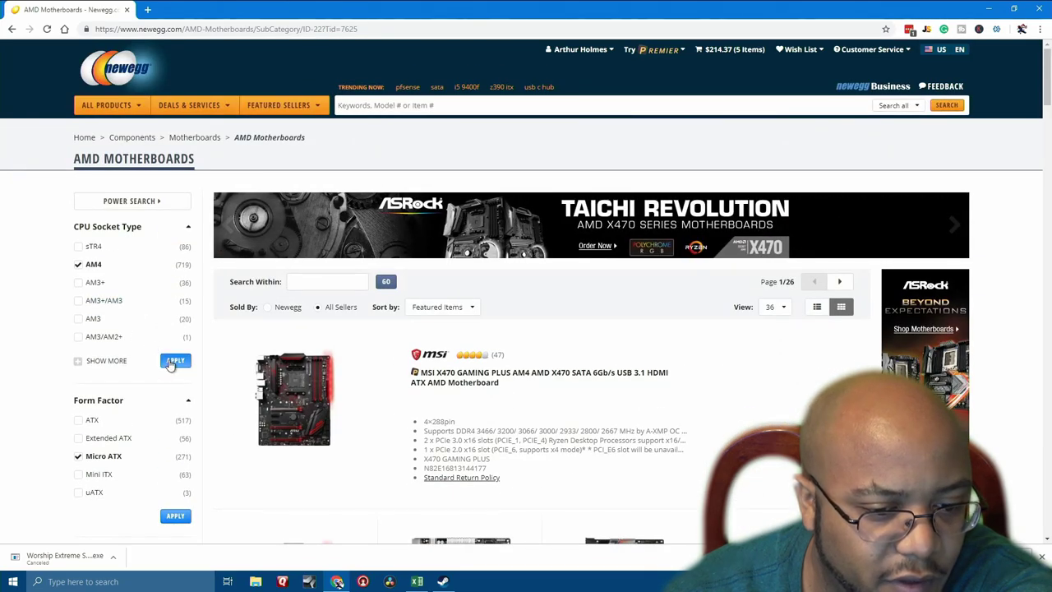
pyautogui.click(171, 362)
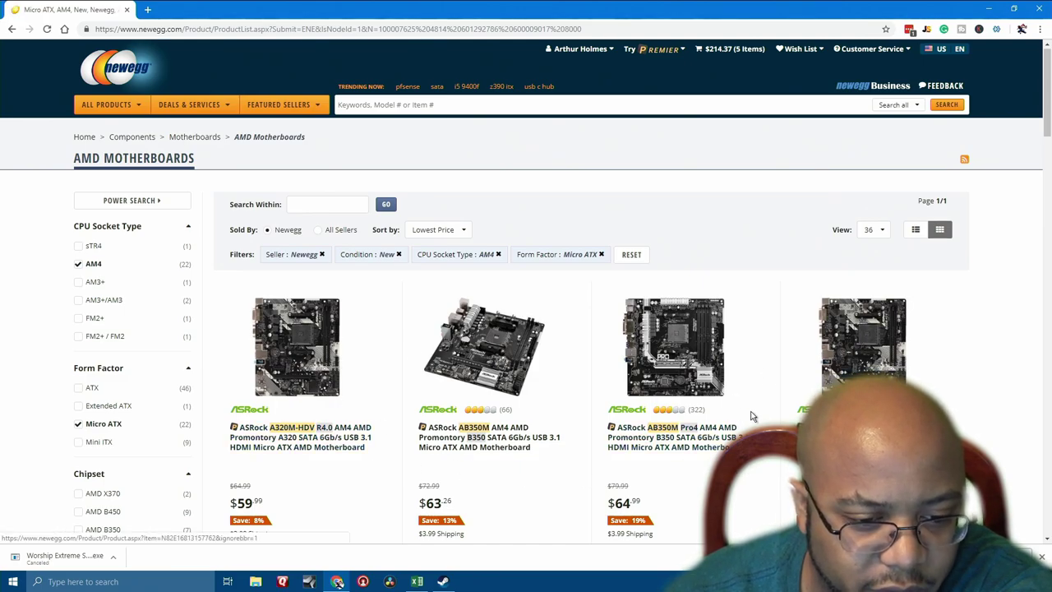
# - Open the $59.99 ASRock A320M-HDV R4.0 AM4 Micro ATX listing from the lowest-price results
pyautogui.scroll(-3, 742, 417)
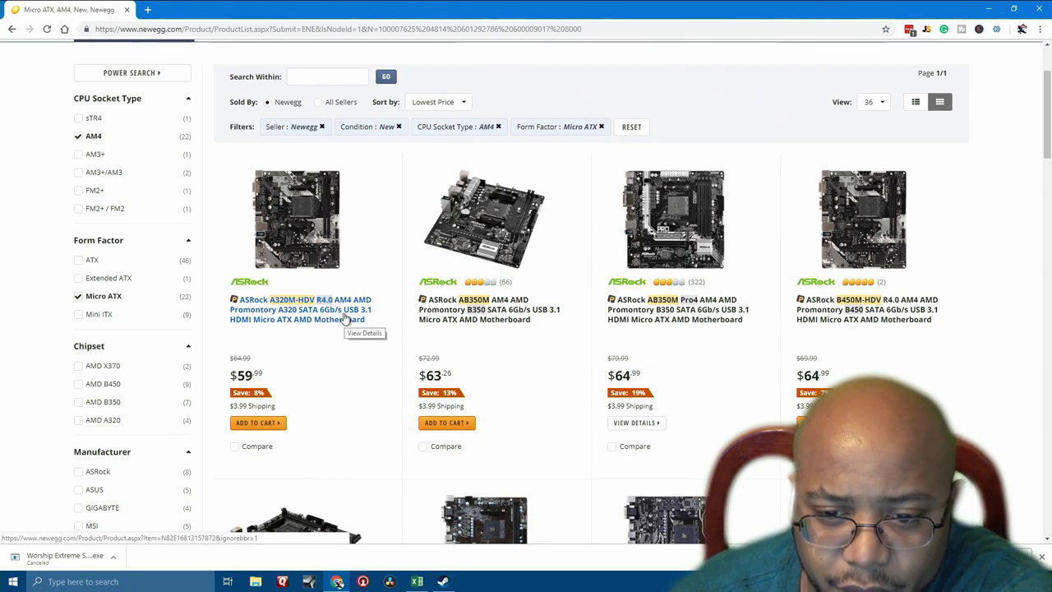
pyautogui.scroll(-2, 345, 320)
pyautogui.scroll(-5, 343, 319)
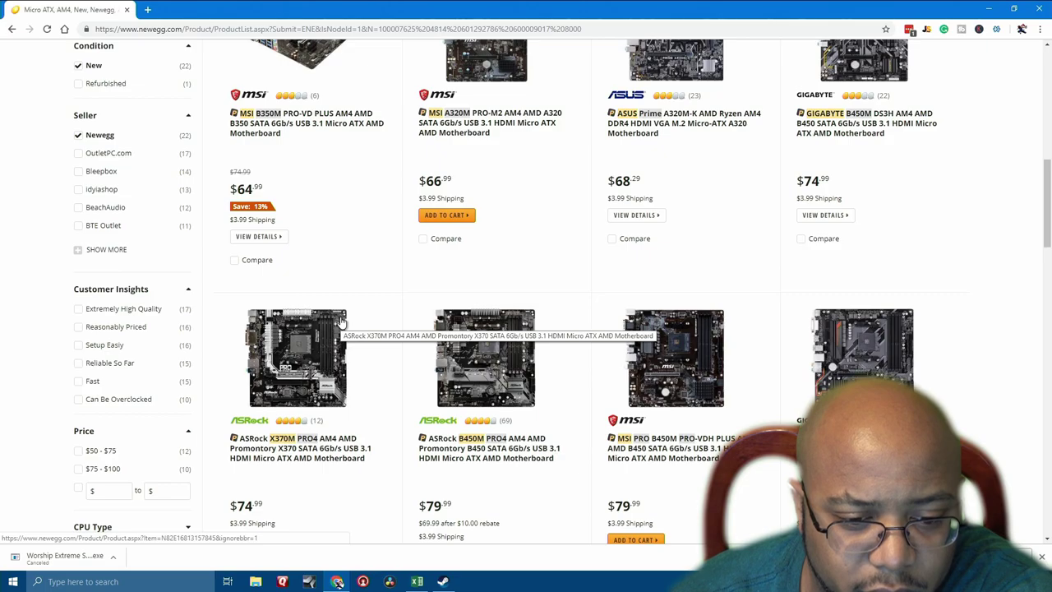
pyautogui.scroll(8, 343, 322)
pyautogui.click(302, 442)
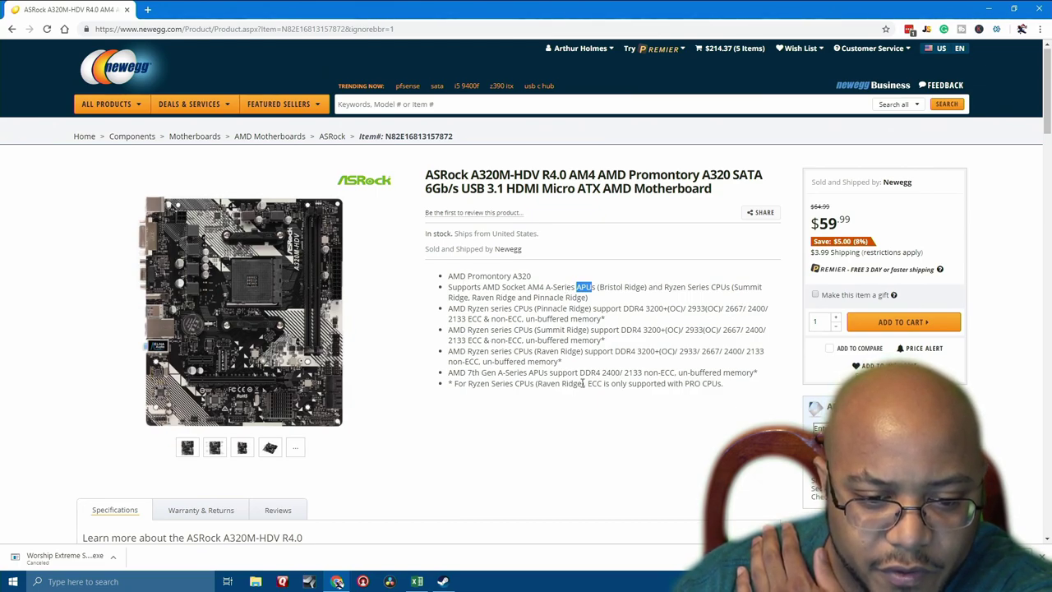
# - Check the A320M-HDV's rear I/O image in the gallery, then return to the filtered board list
pyautogui.moveTo(238, 386)
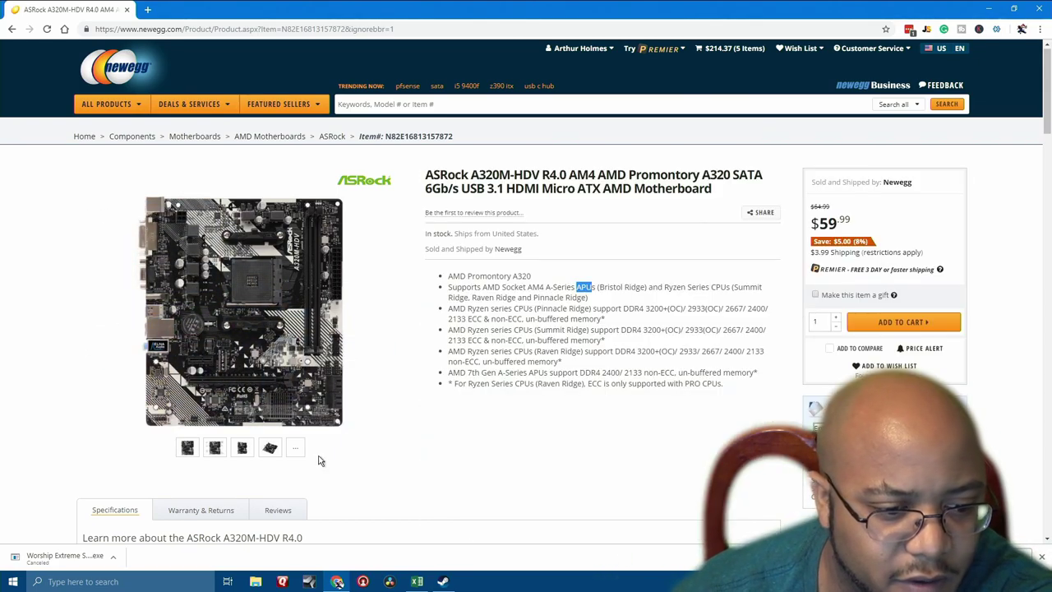
pyautogui.click(295, 448)
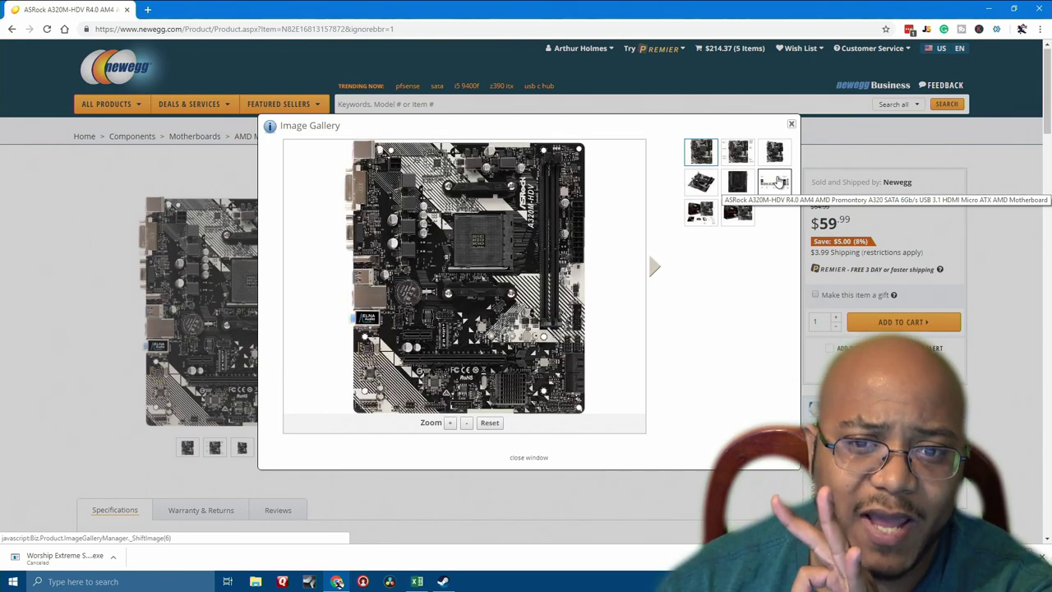
pyautogui.click(778, 182)
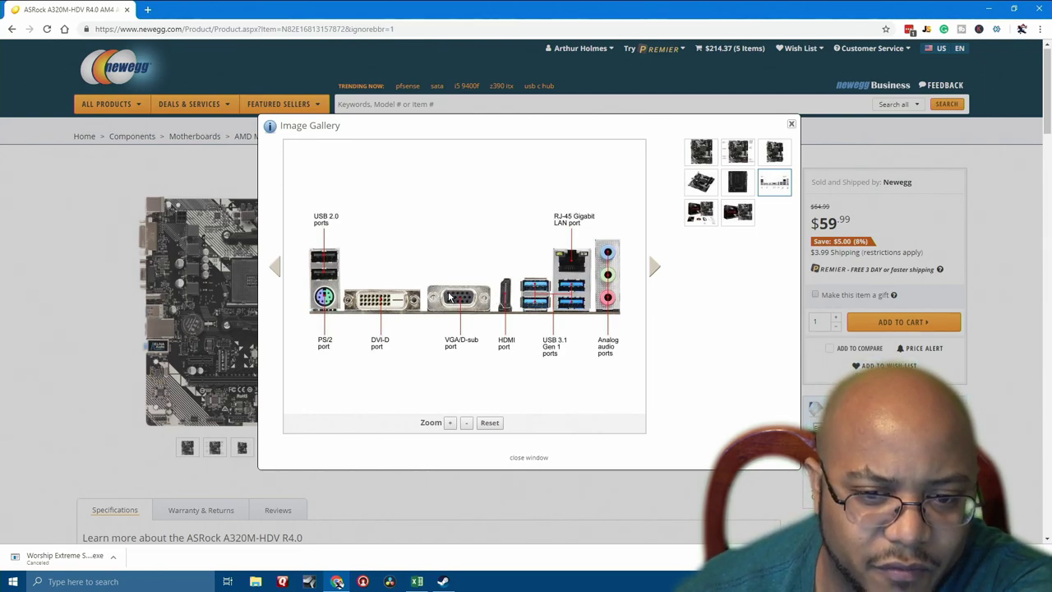
pyautogui.click(790, 127)
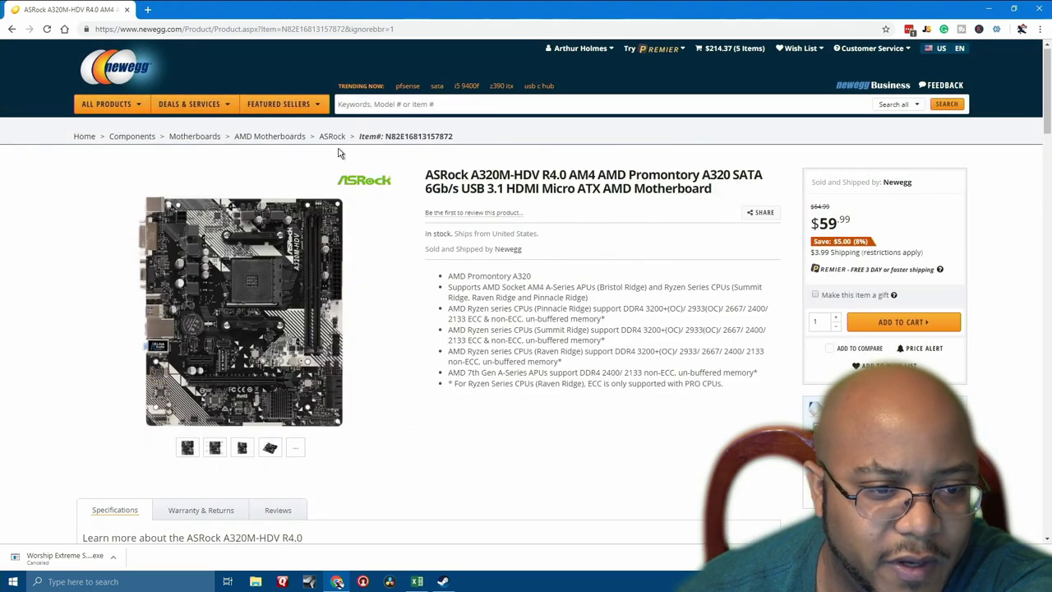
pyautogui.click(12, 29)
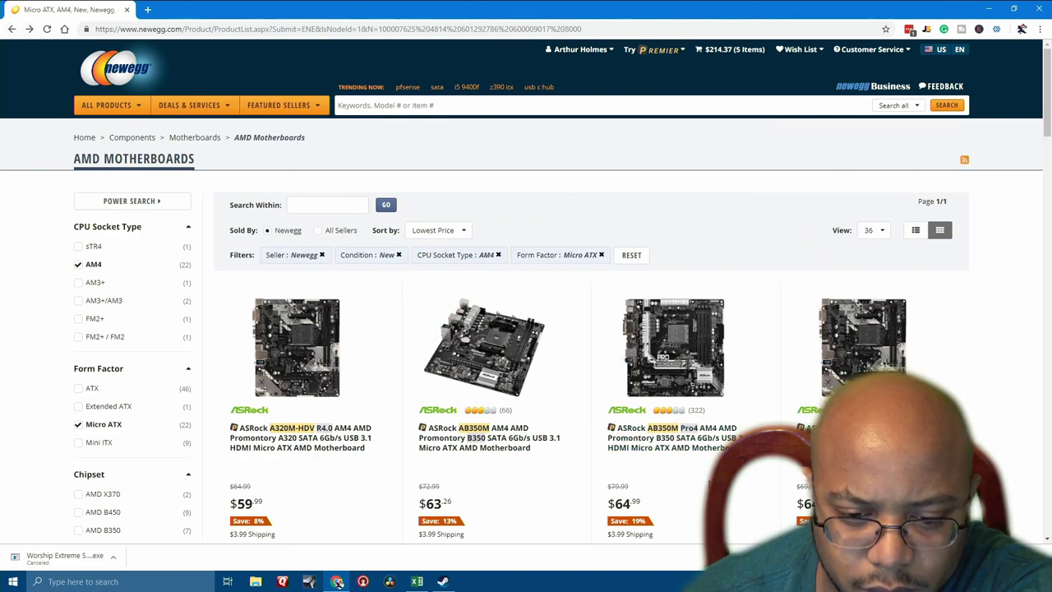
pyautogui.click(705, 444)
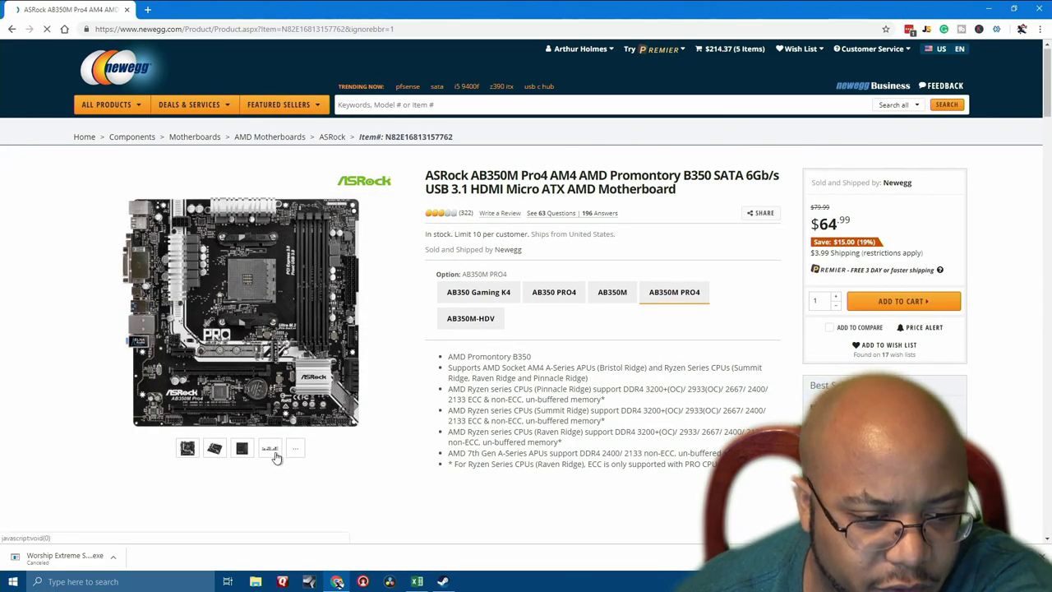
pyautogui.click(278, 458)
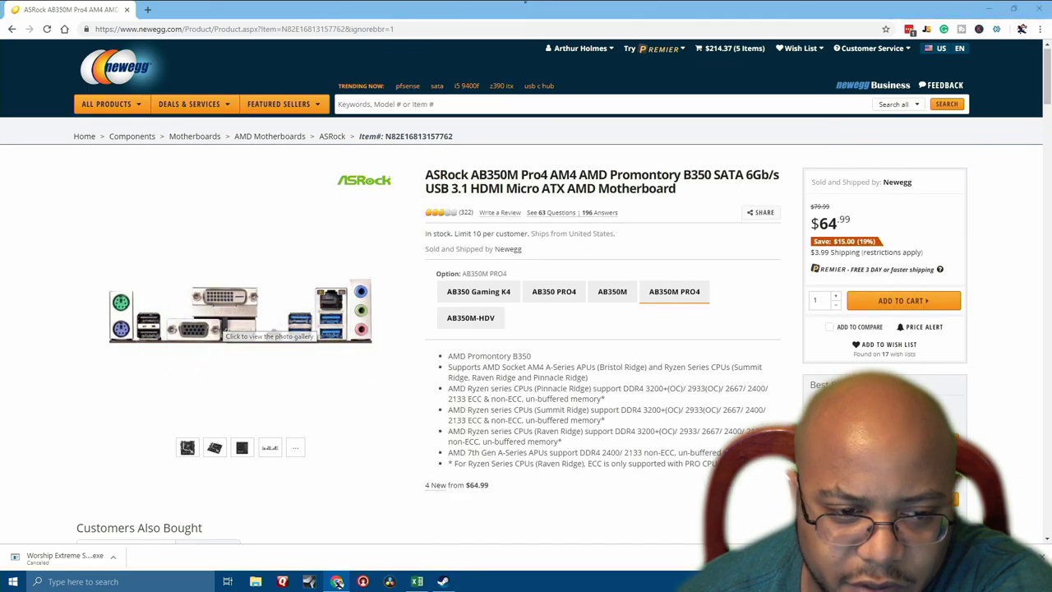
pyautogui.click(13, 29)
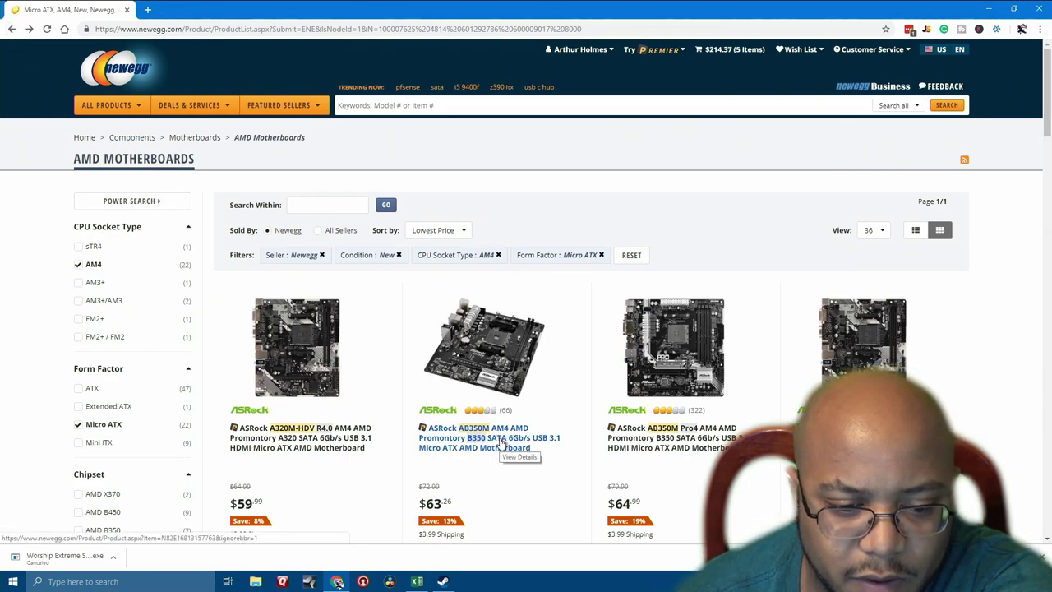
pyautogui.click(500, 441)
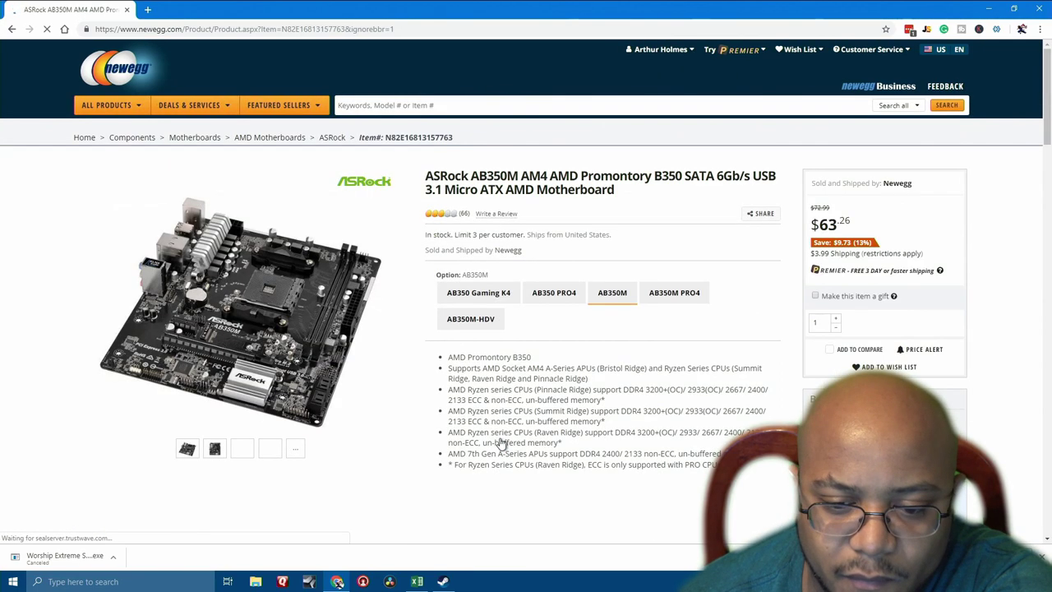
pyautogui.click(11, 30)
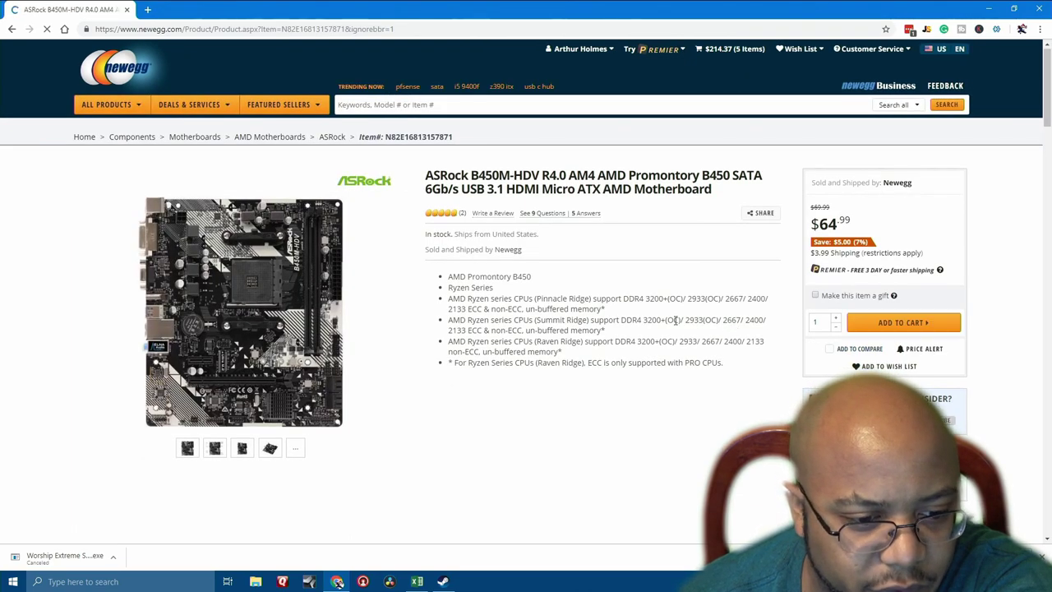
pyautogui.click(299, 453)
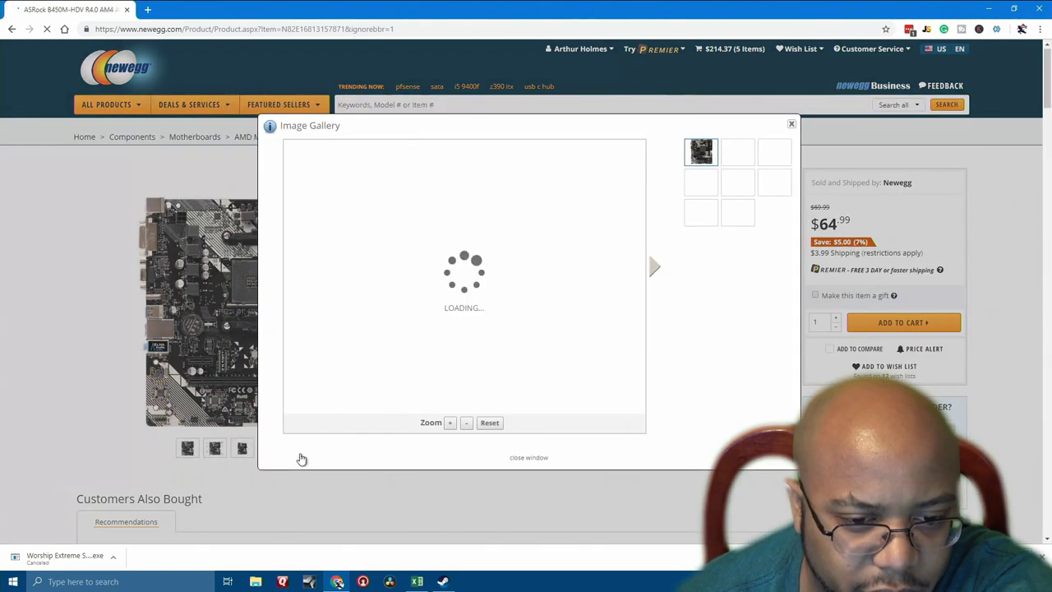
pyautogui.click(774, 186)
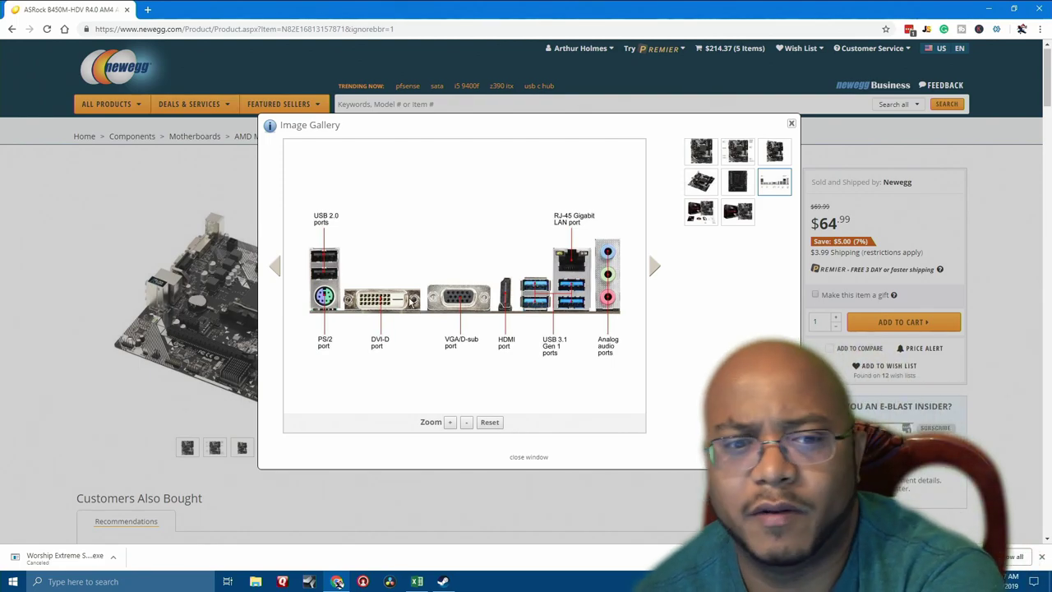
pyautogui.click(789, 126)
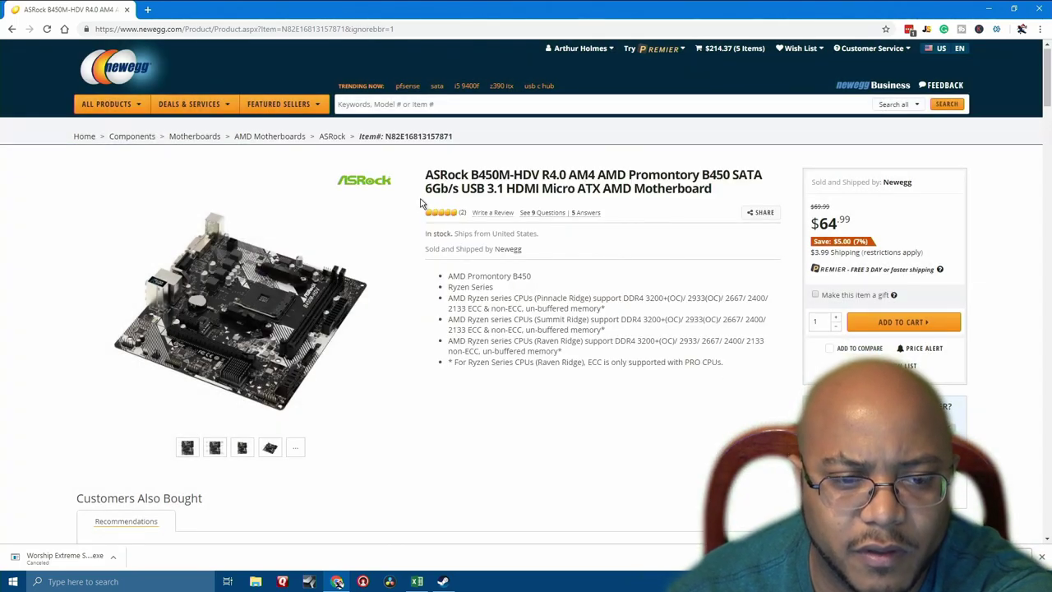
pyautogui.click(11, 29)
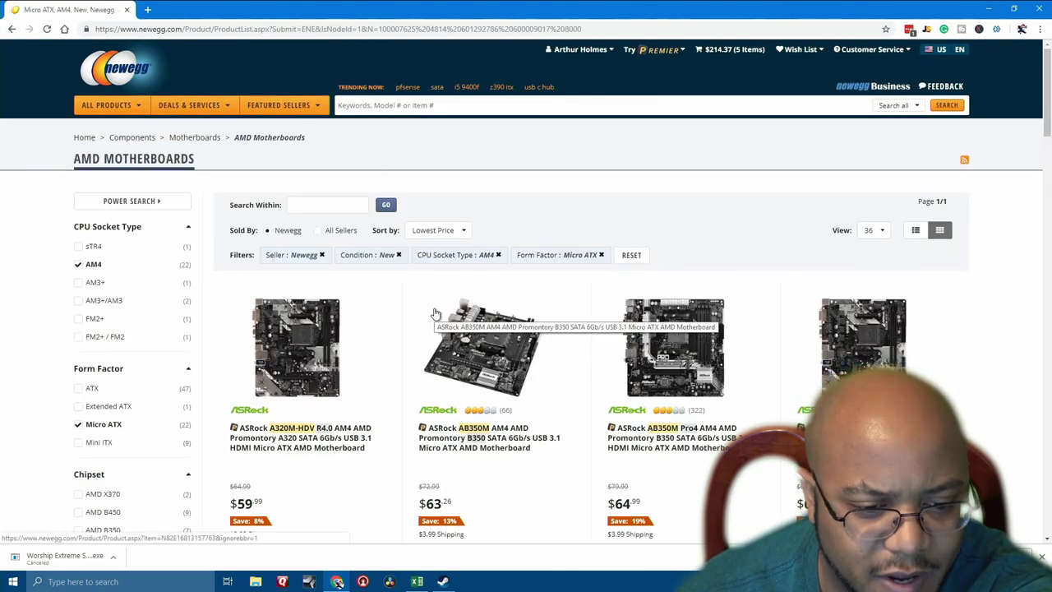
pyautogui.scroll(-2, 435, 315)
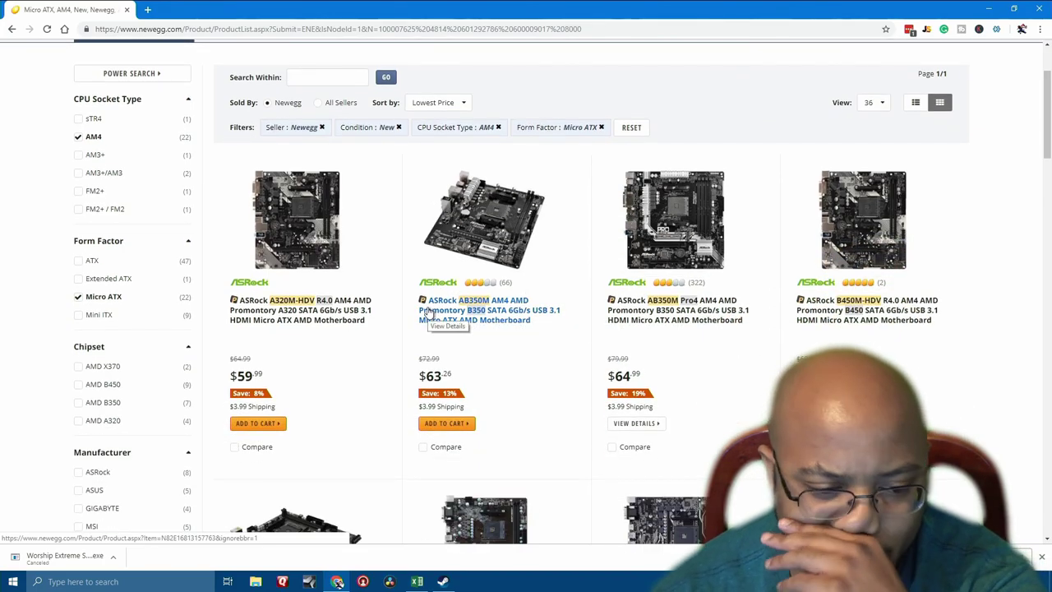
pyautogui.scroll(-2, 431, 313)
pyautogui.scroll(-3, 427, 310)
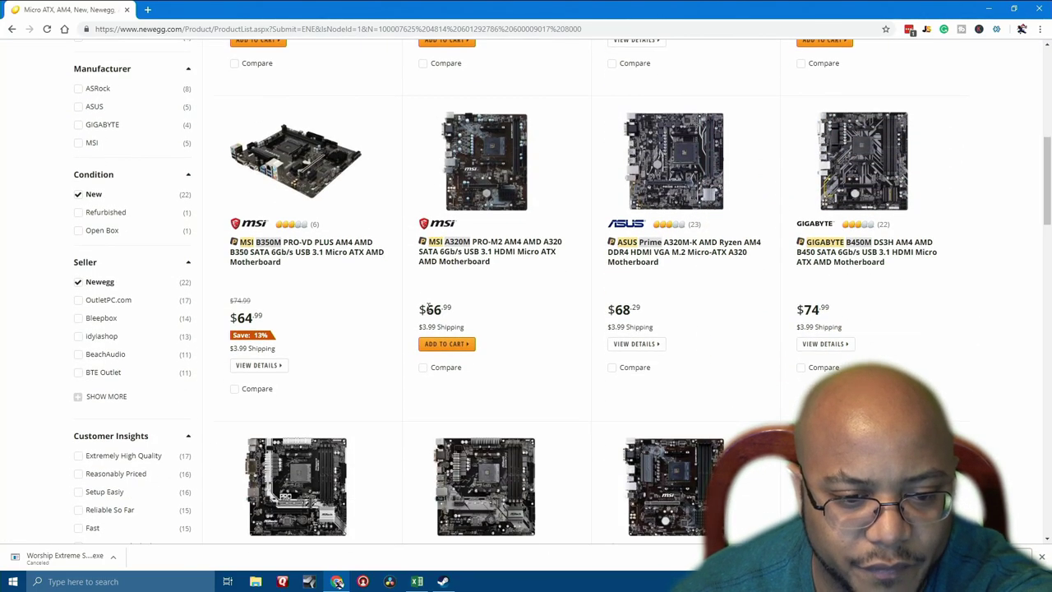
pyautogui.scroll(-3, 428, 308)
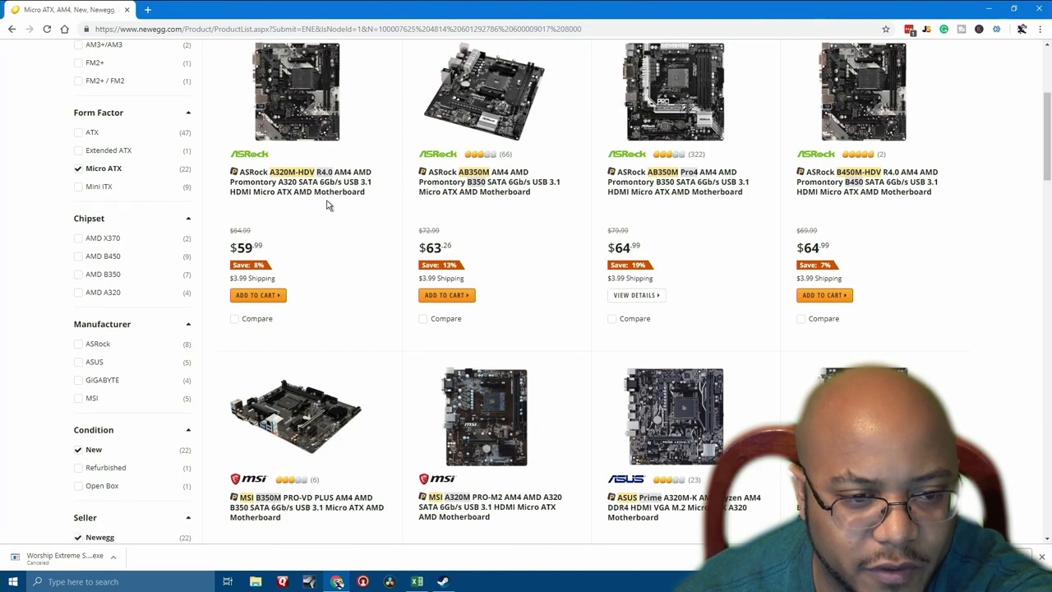
pyautogui.click(319, 194)
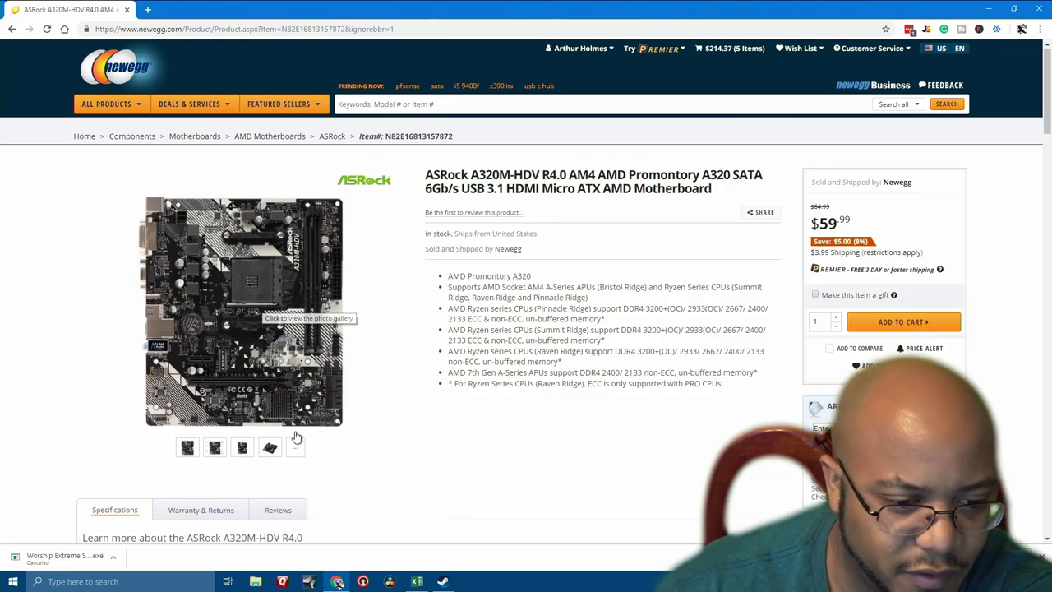
pyautogui.click(297, 442)
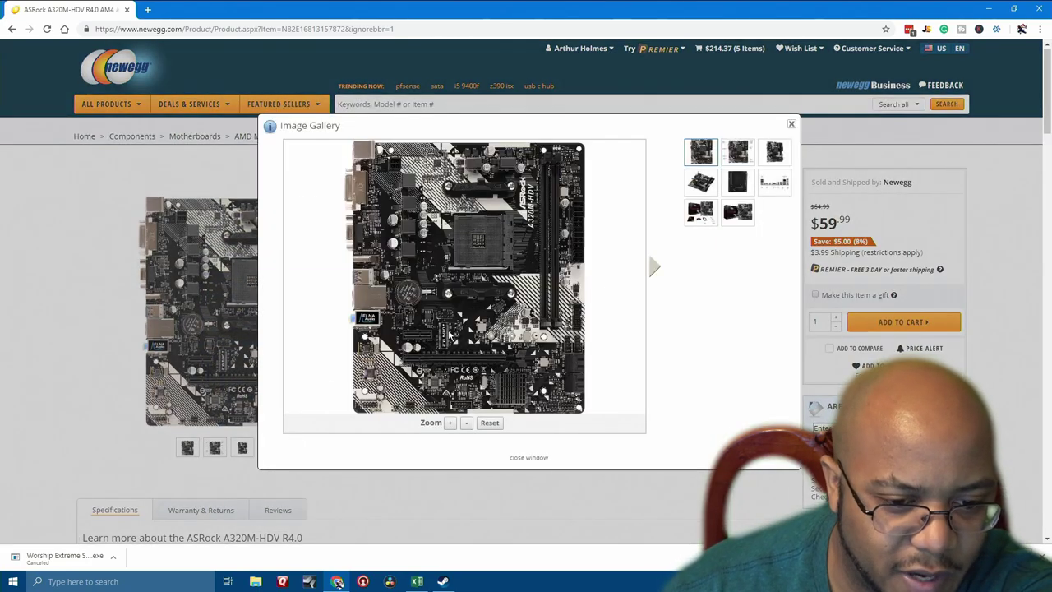
pyautogui.click(782, 180)
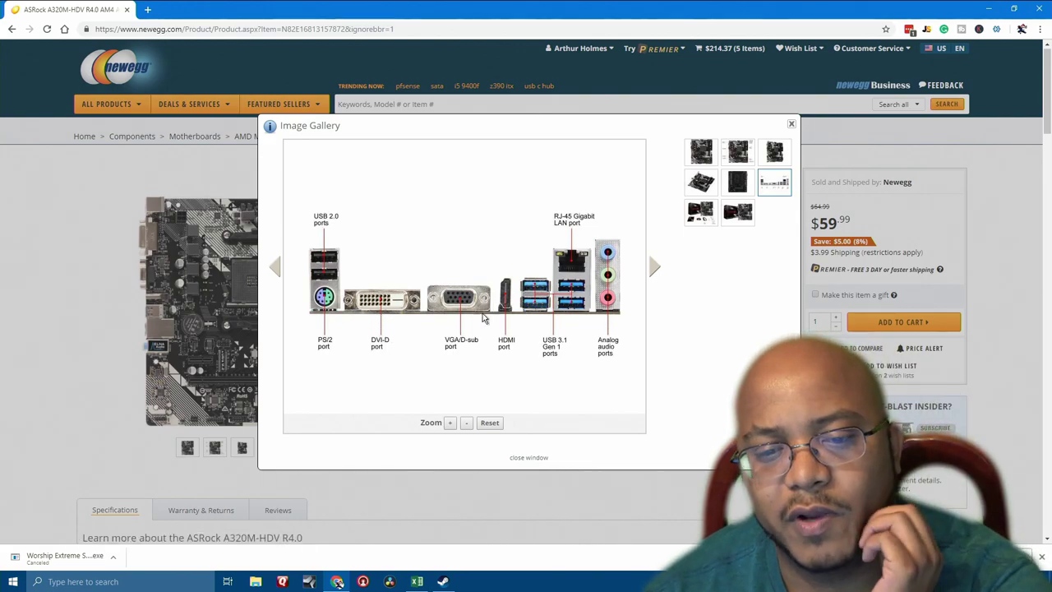
pyautogui.click(789, 126)
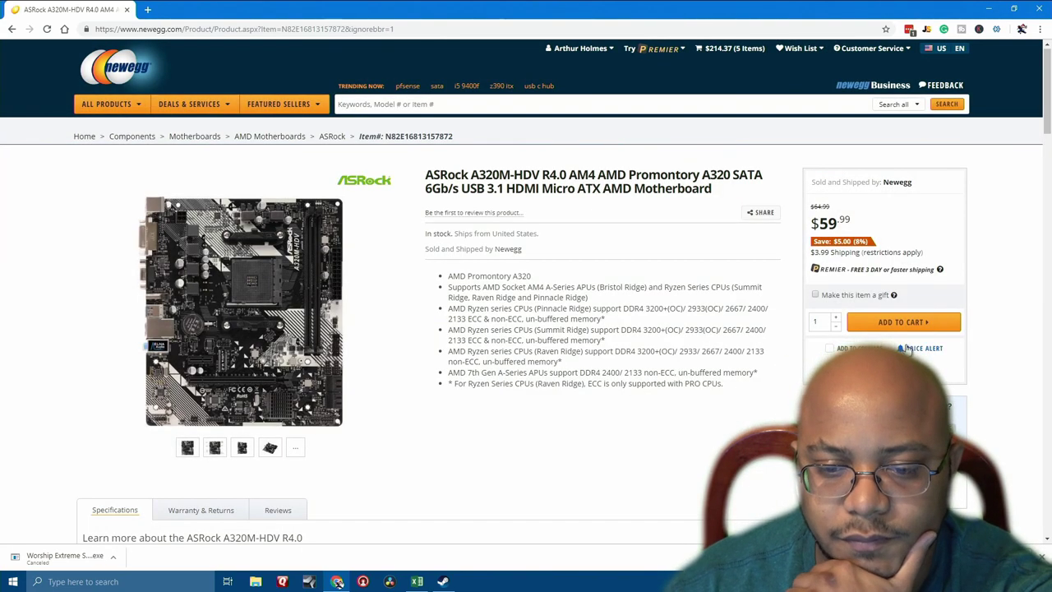
pyautogui.scroll(-1, 705, 353)
pyautogui.scroll(-8, 658, 337)
pyautogui.scroll(6, 641, 329)
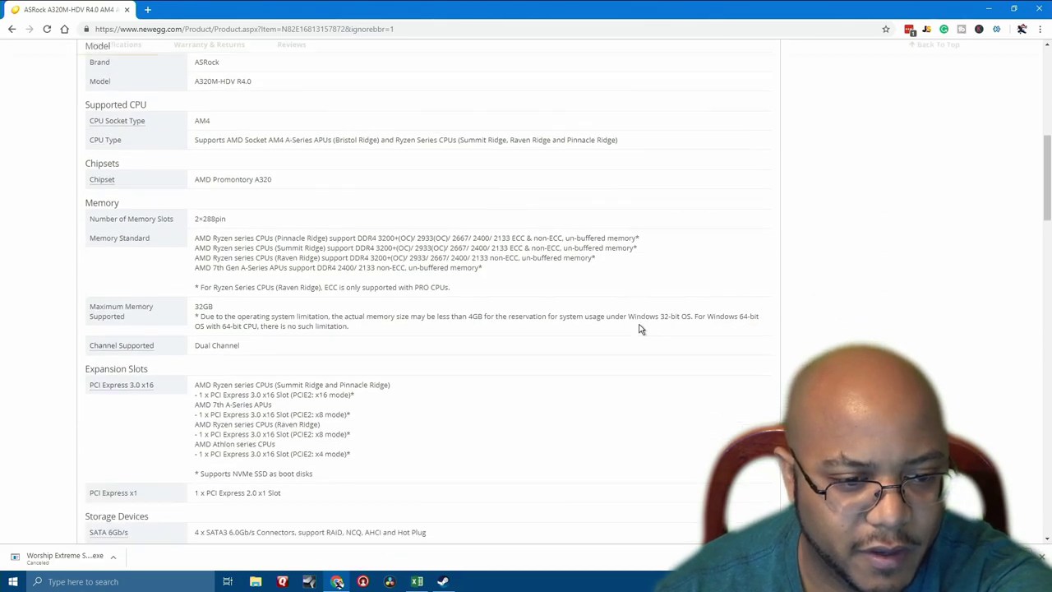
pyautogui.scroll(-10, 641, 329)
pyautogui.scroll(-20, 640, 328)
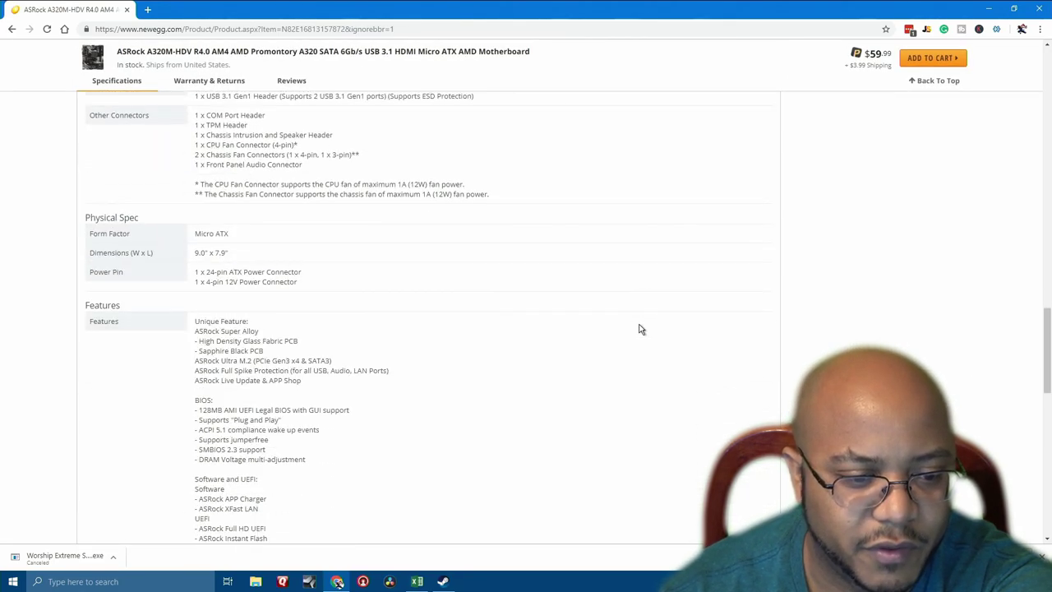
pyautogui.scroll(5, 638, 324)
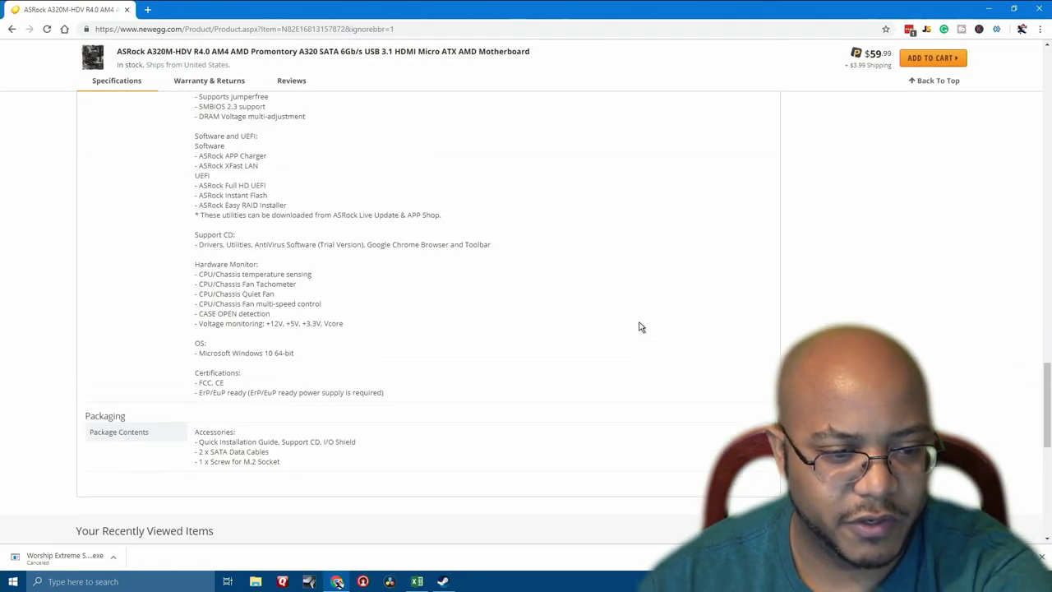
pyautogui.scroll(1, 636, 323)
pyautogui.scroll(4, 637, 328)
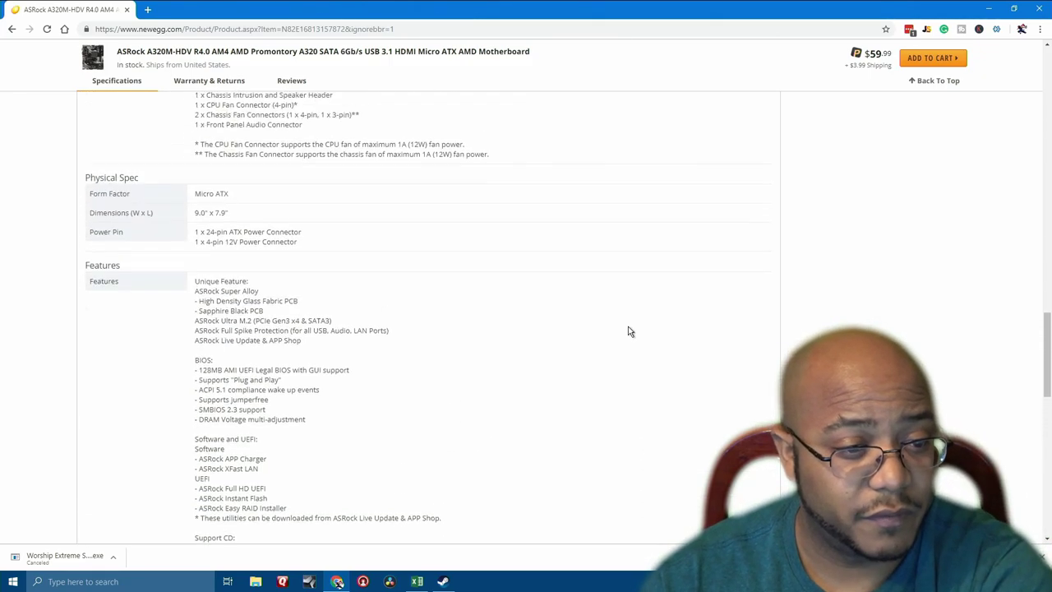
pyautogui.scroll(12, 628, 327)
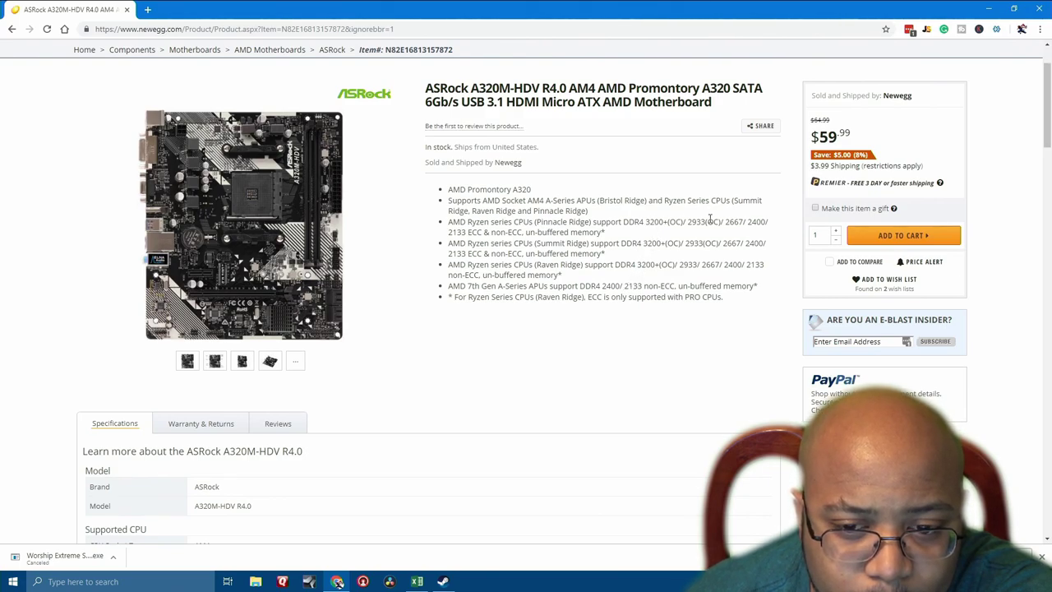
# - Add the ASRock A320M-HDV R4.0 to the cart, declining the protection plan
pyautogui.click(918, 237)
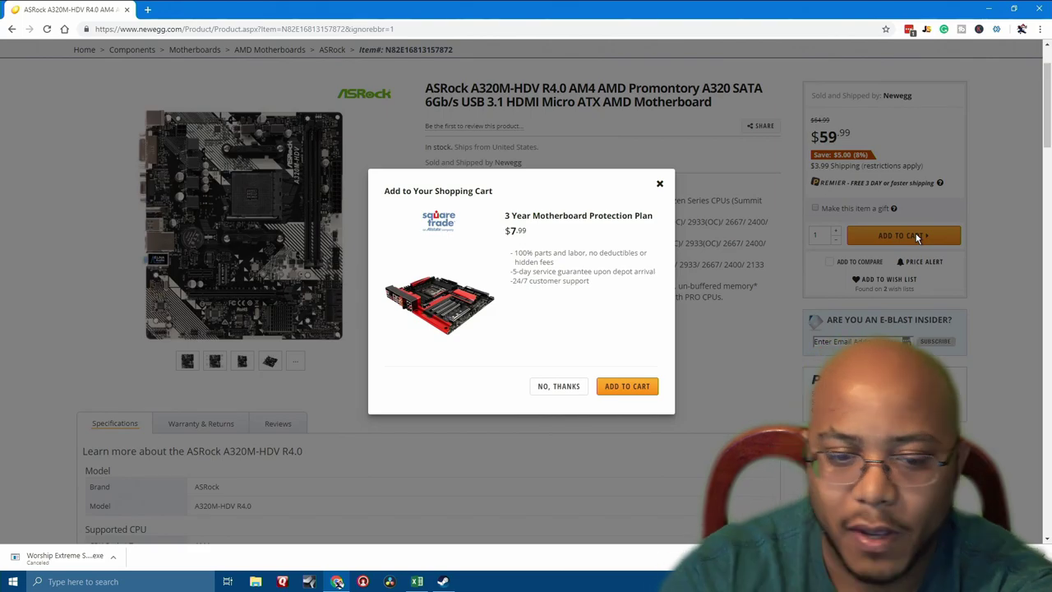
pyautogui.click(558, 387)
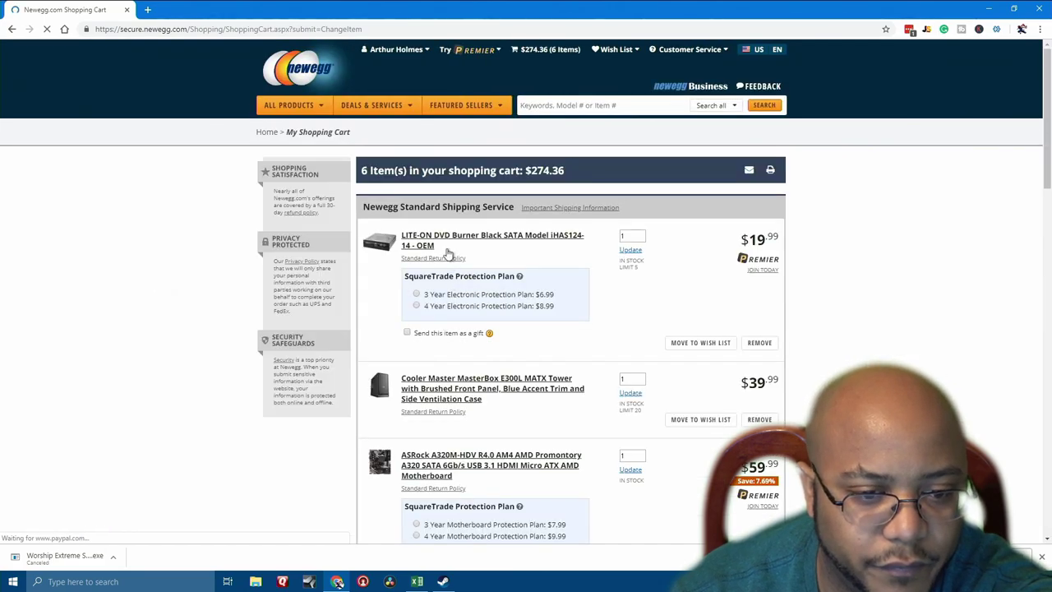
pyautogui.moveTo(284, 105)
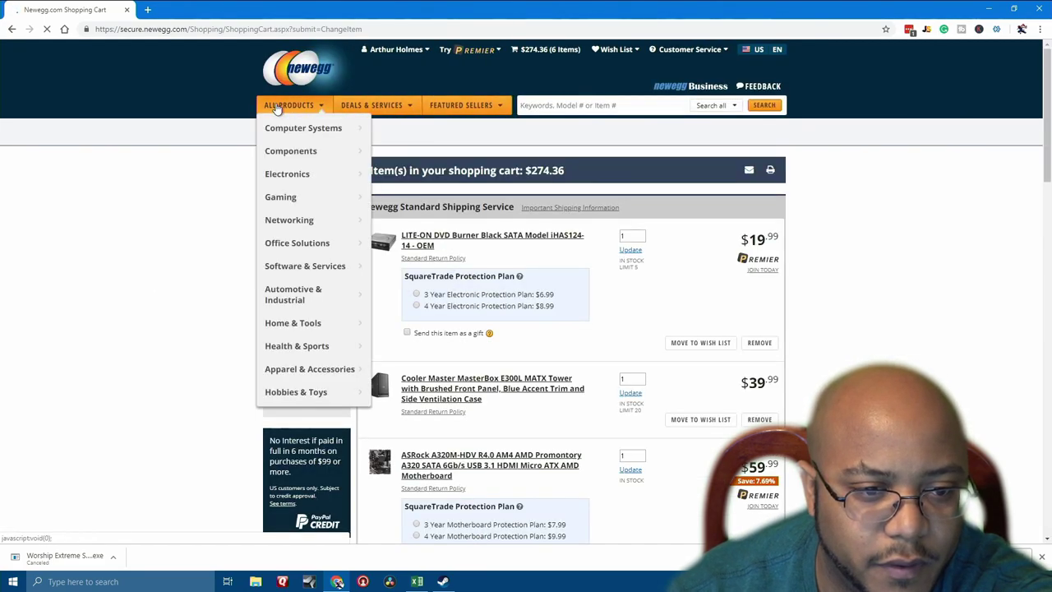
pyautogui.moveTo(289, 151)
pyautogui.moveTo(399, 171)
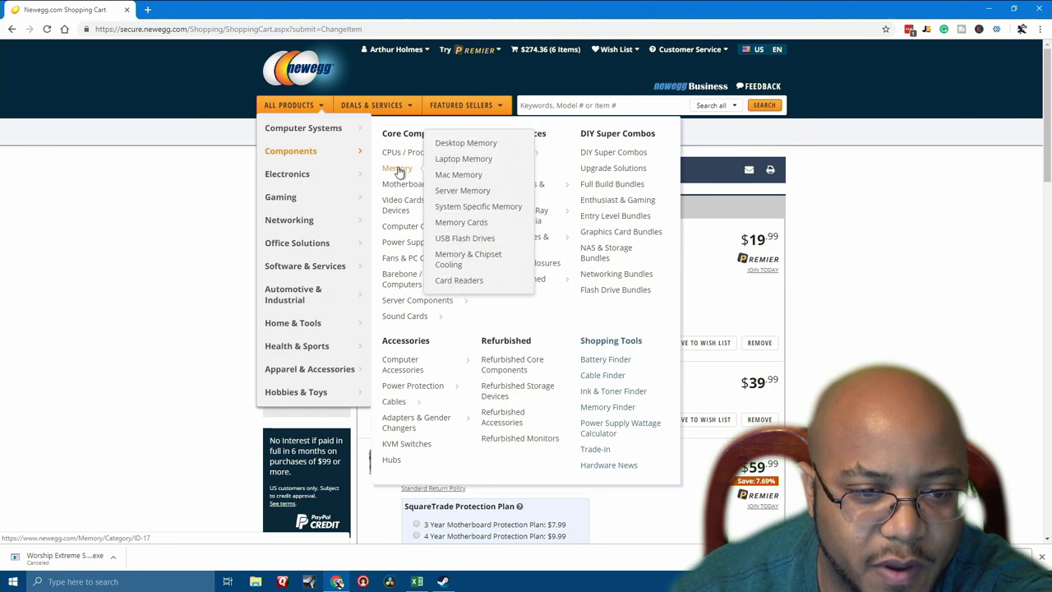
# - Open Newegg's Desktop Memory category and check cell G3 in the requirements sheet
pyautogui.click(448, 143)
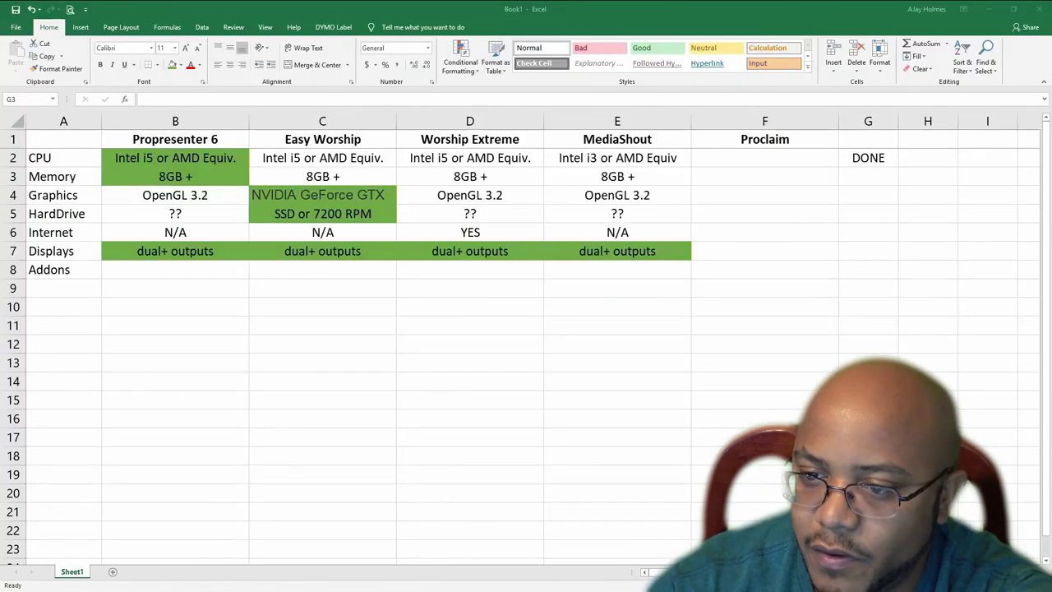
pyautogui.click(873, 179)
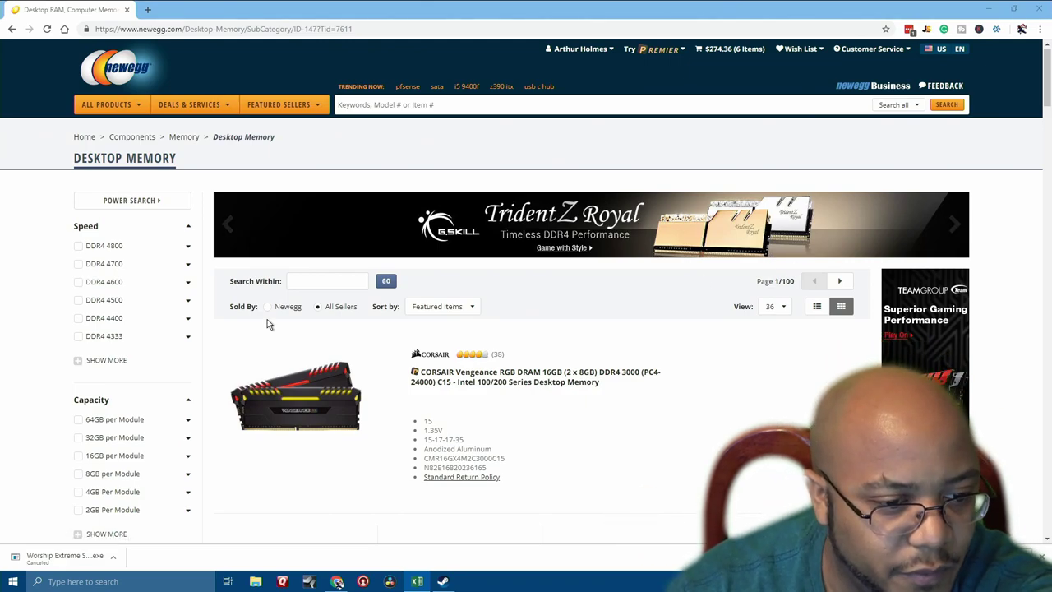
# - Filter to 8GB-per-module memory, keeping only 16GB (2 x 8GB) kits
pyautogui.click(81, 362)
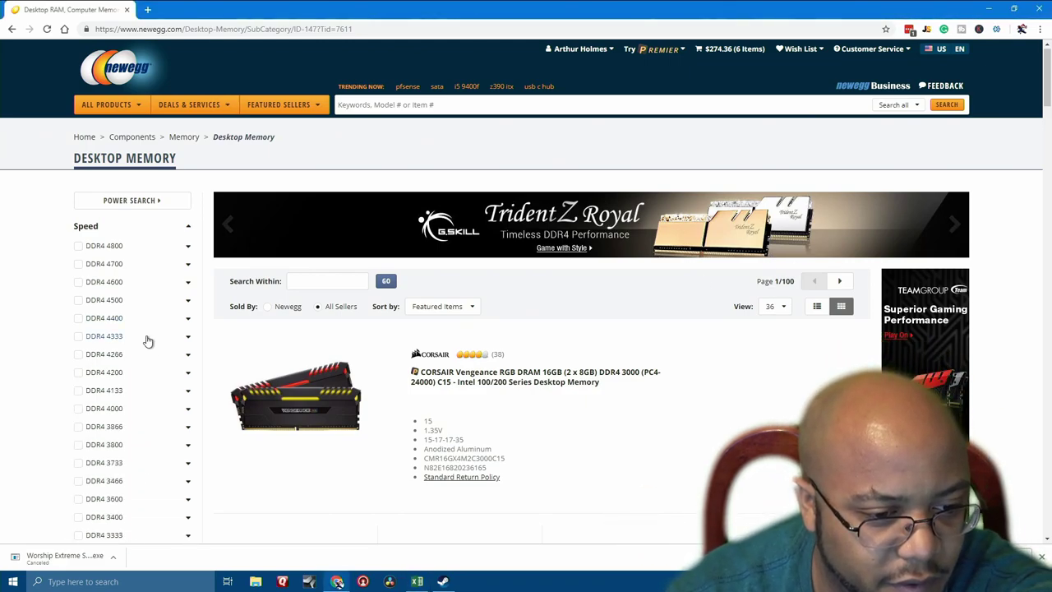
pyautogui.scroll(-8, 146, 340)
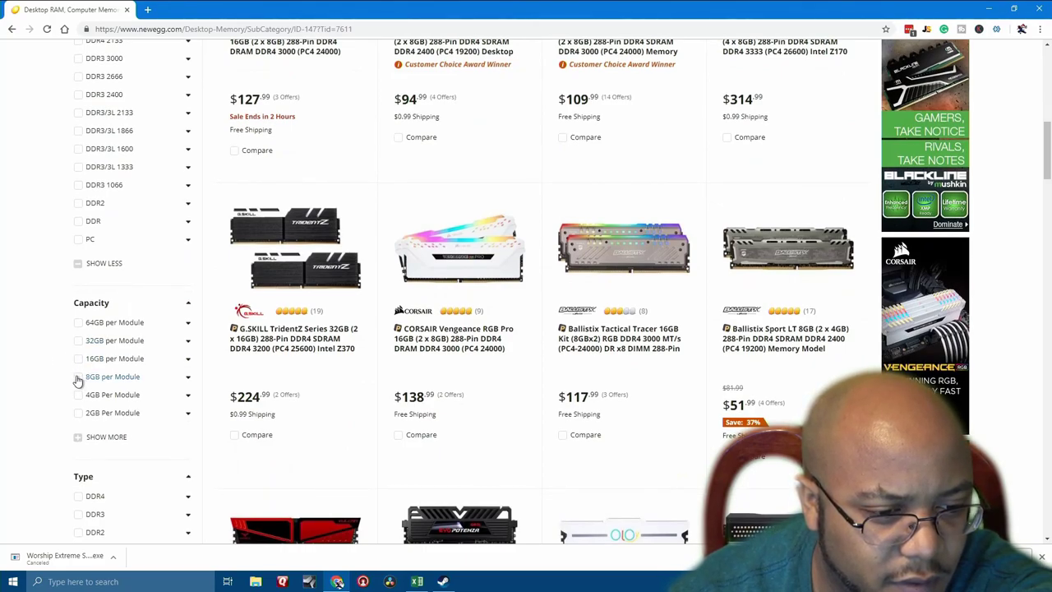
pyautogui.click(78, 377)
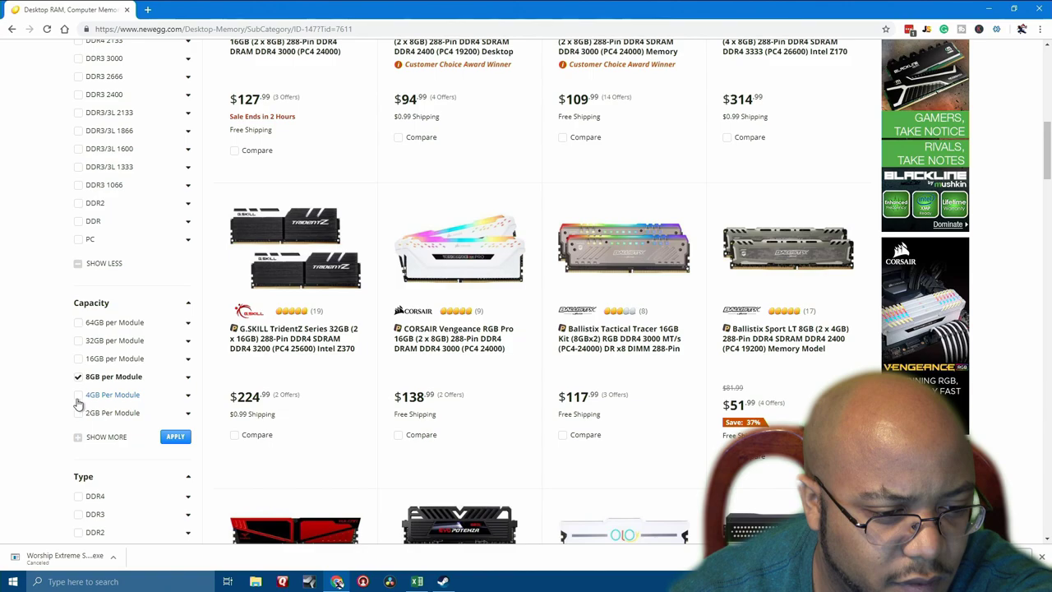
pyautogui.click(189, 379)
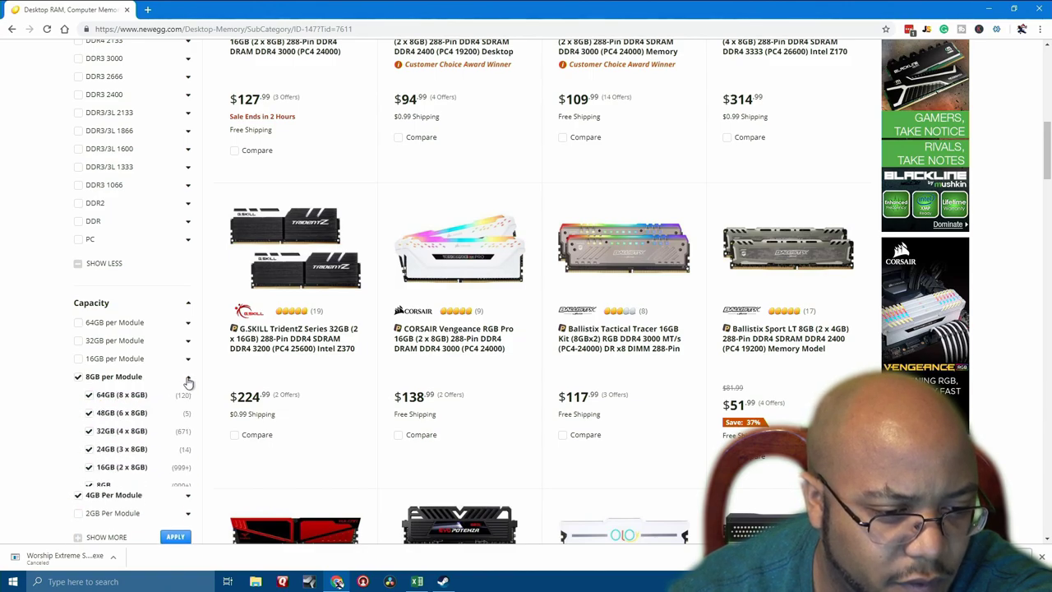
pyautogui.click(89, 486)
pyautogui.click(88, 412)
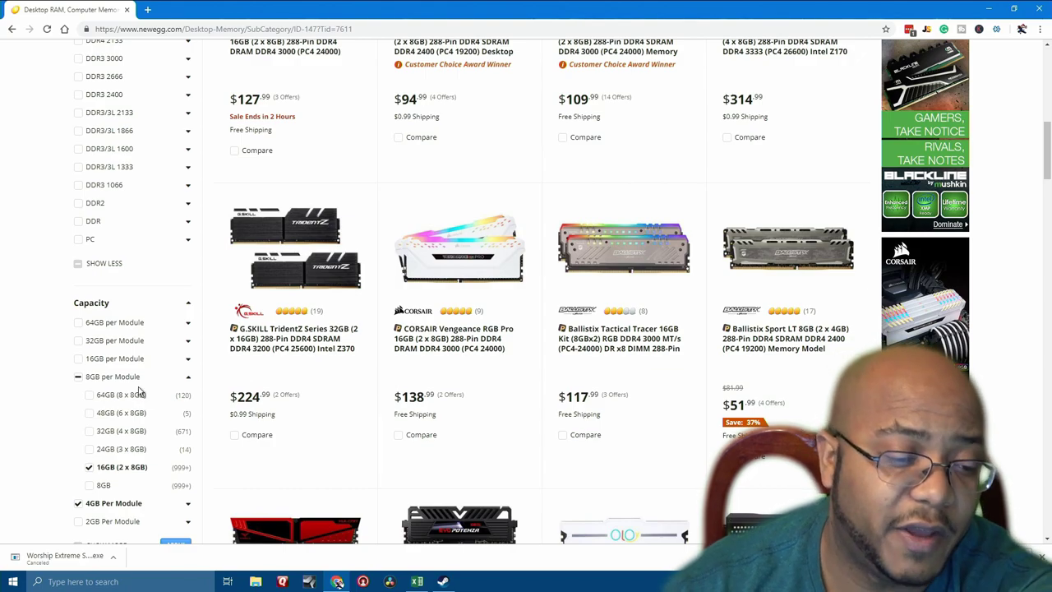
# - Narrow 4GB-per-module kits to 8GB (2 x 4GB), dropping the 12GB, 16GB, 24GB and 32GB kits
pyautogui.scroll(-2, 159, 379)
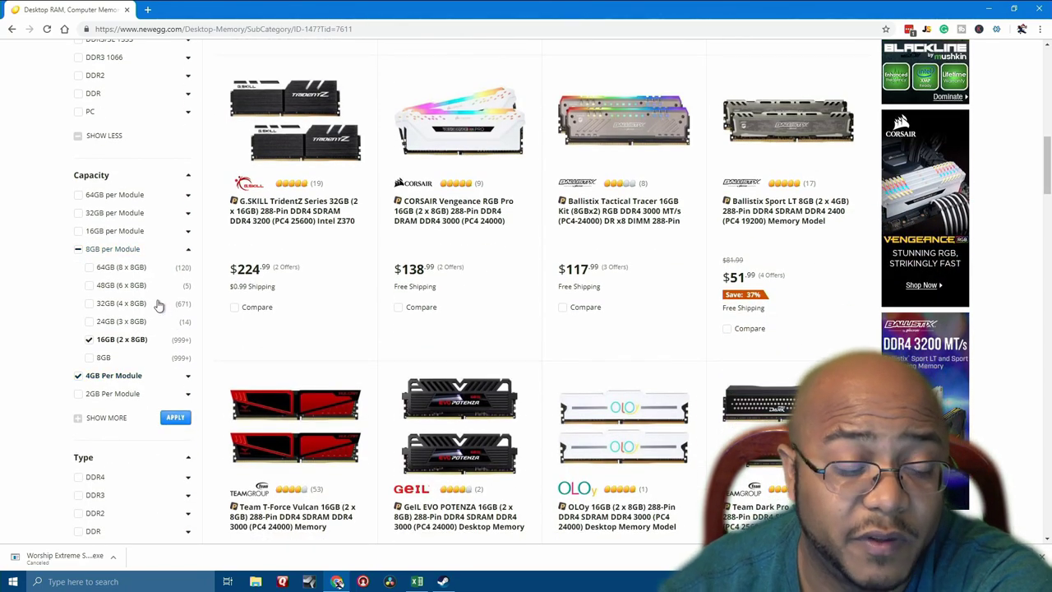
pyautogui.click(189, 378)
pyautogui.scroll(-2, 164, 355)
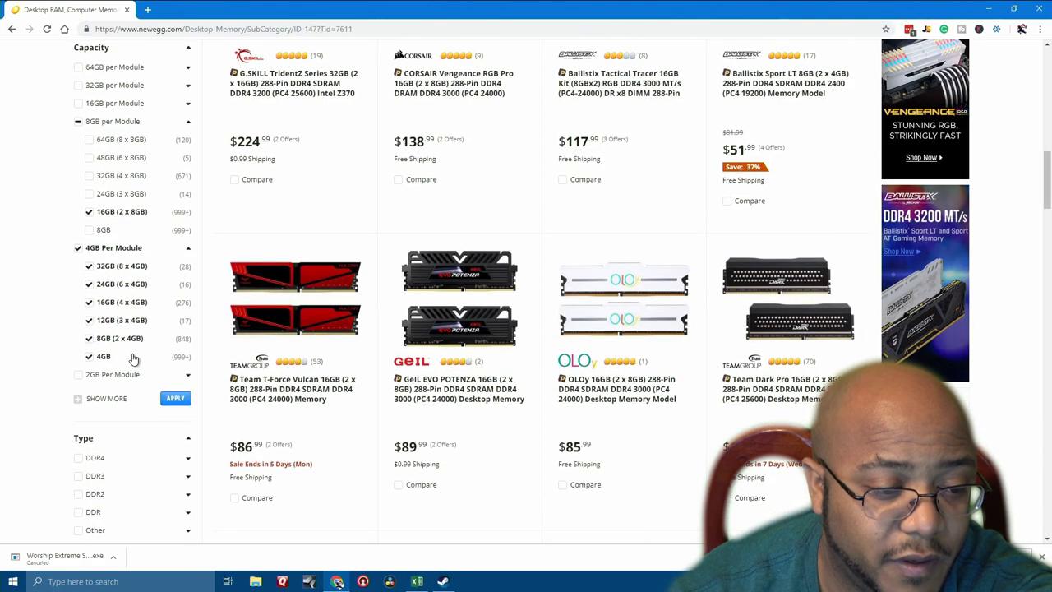
pyautogui.click(89, 320)
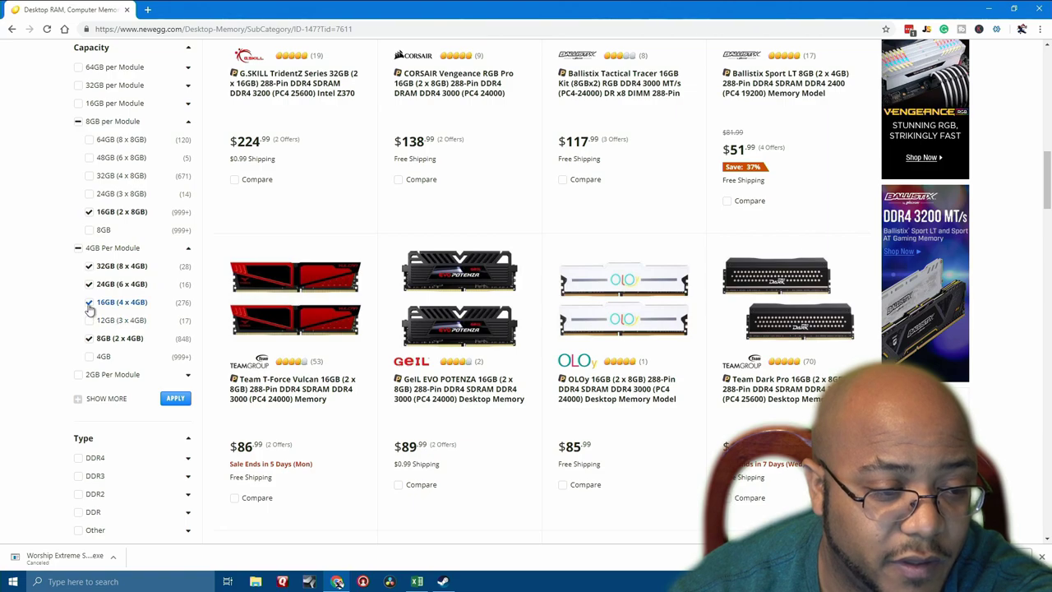
pyautogui.click(89, 302)
pyautogui.click(89, 283)
pyautogui.click(89, 265)
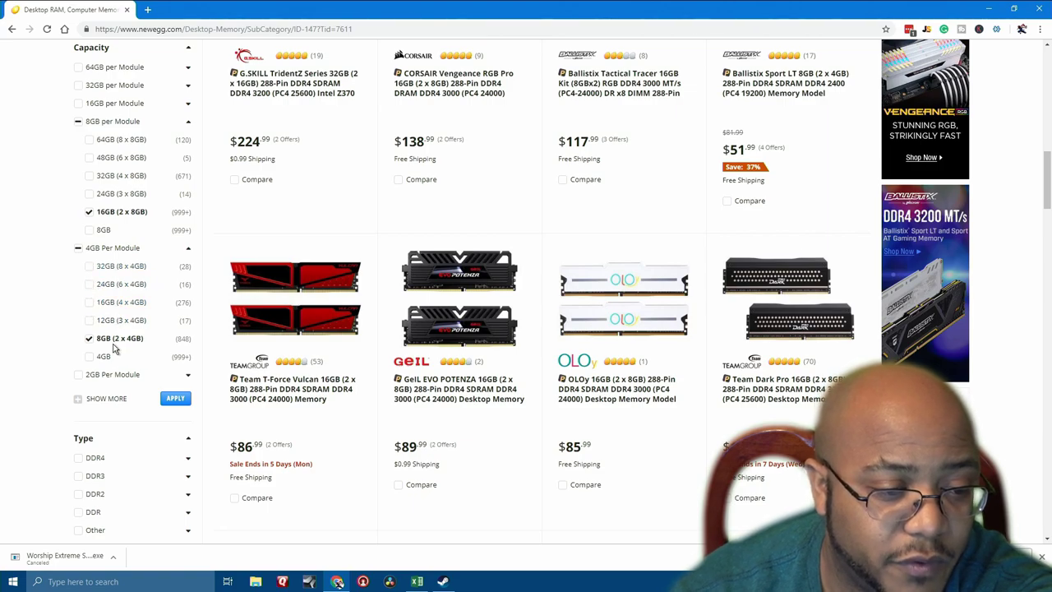
# - Limit results to DDR4 memory sold by Newegg, re-selecting the 8GB (2 x 4GB) kit size
pyautogui.scroll(-2, 137, 427)
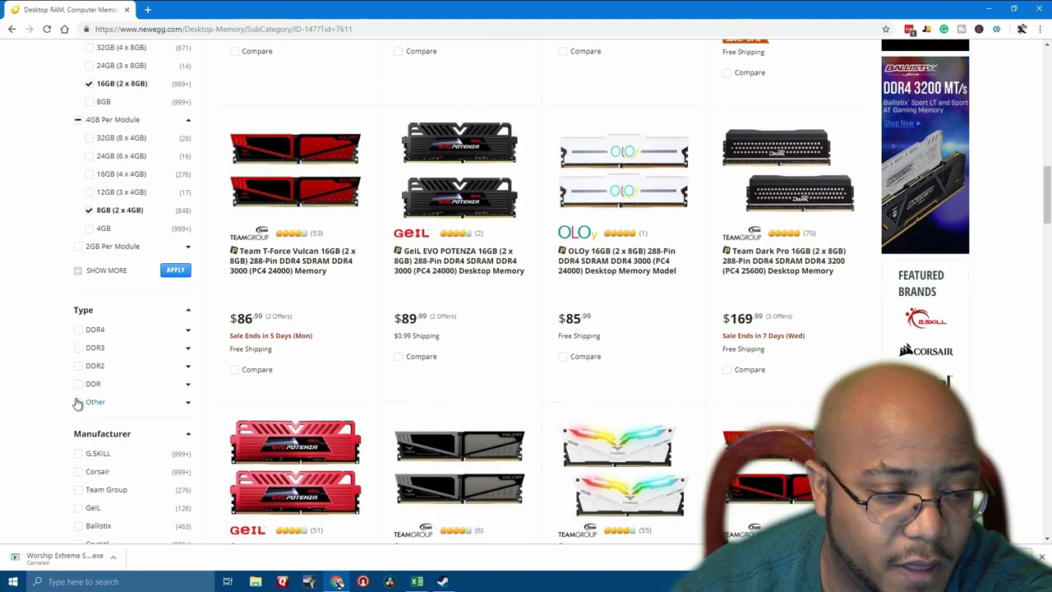
pyautogui.click(80, 332)
pyautogui.scroll(-5, 132, 386)
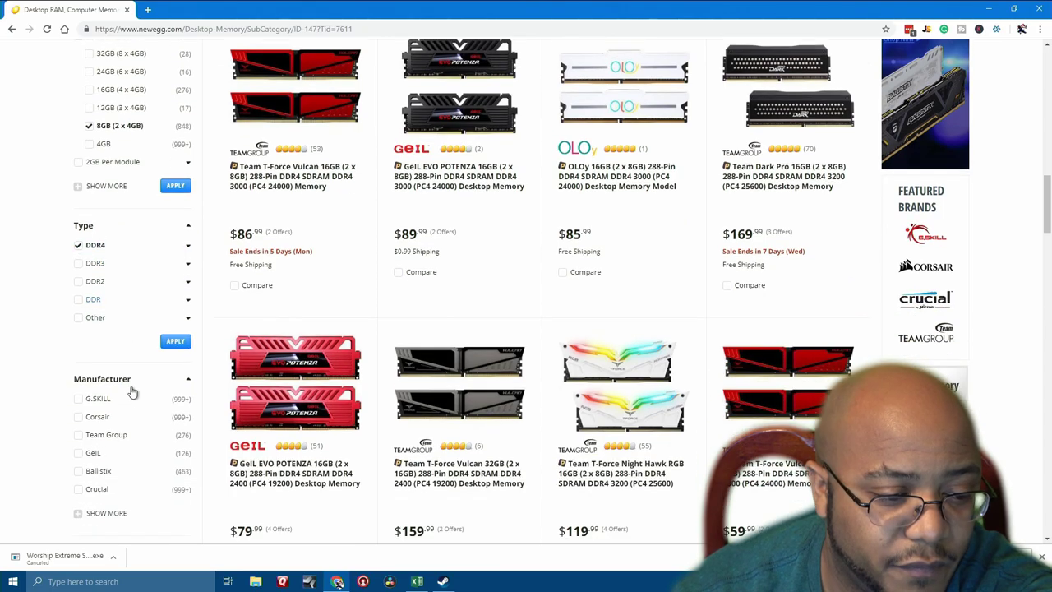
pyautogui.scroll(-2, 132, 392)
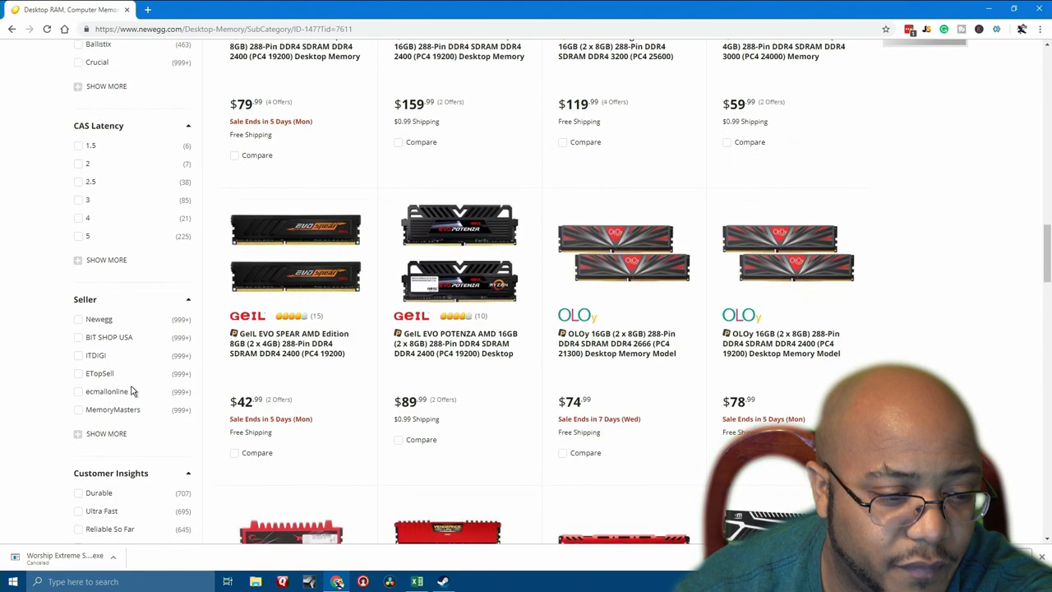
pyautogui.click(77, 320)
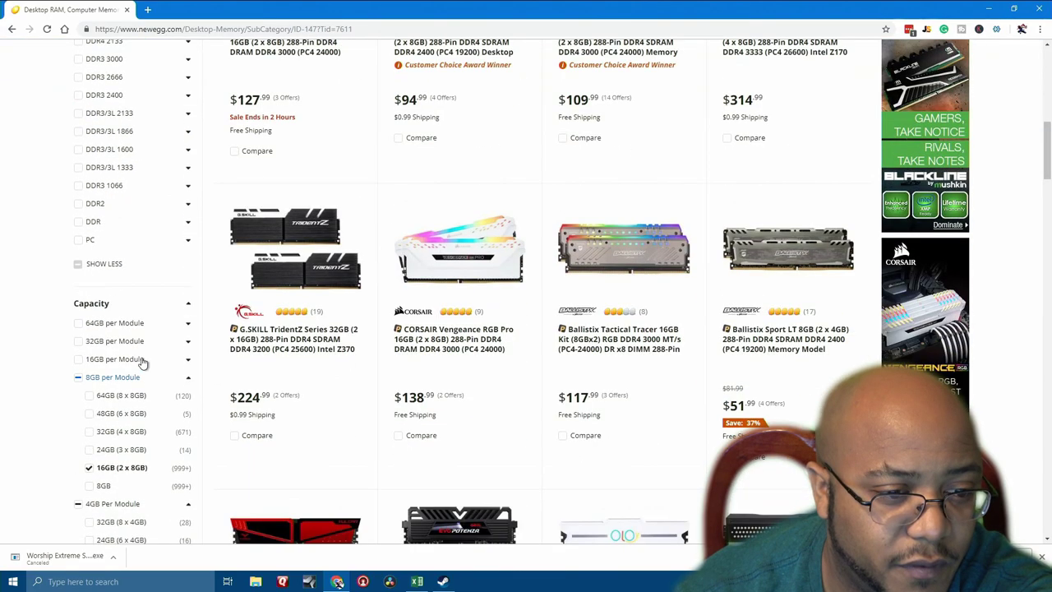
pyautogui.scroll(-3, 142, 363)
pyautogui.click(123, 428)
pyautogui.scroll(-1, 152, 387)
pyautogui.click(170, 398)
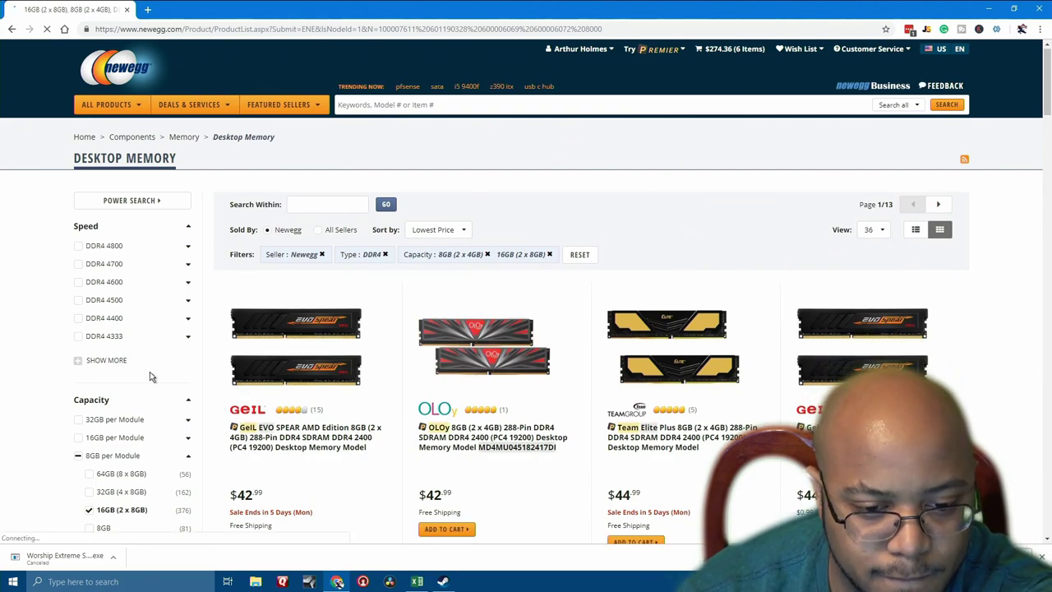
pyautogui.scroll(-5, 149, 373)
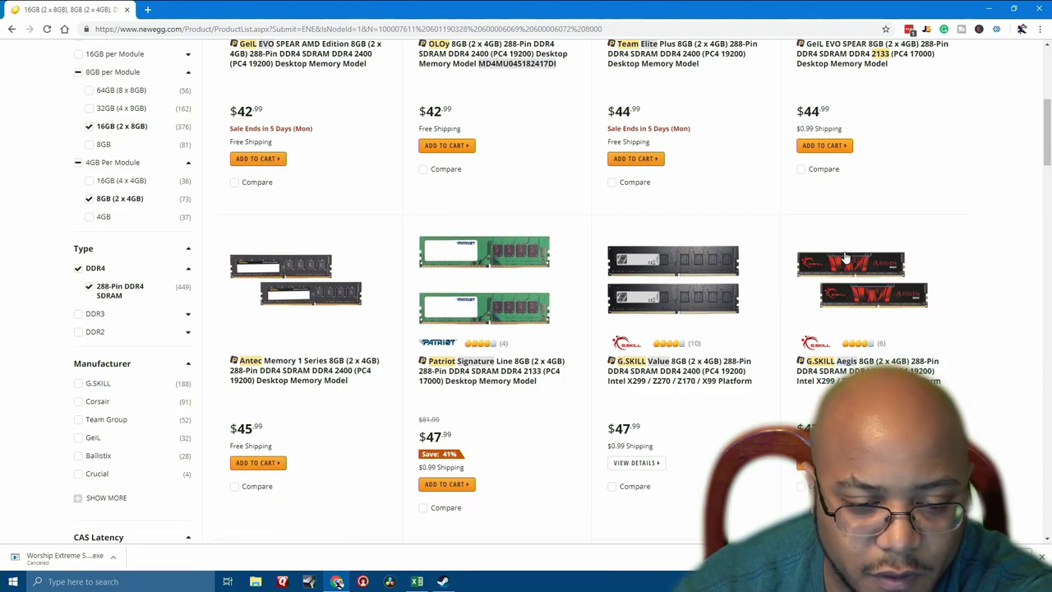
pyautogui.scroll(-3, 849, 255)
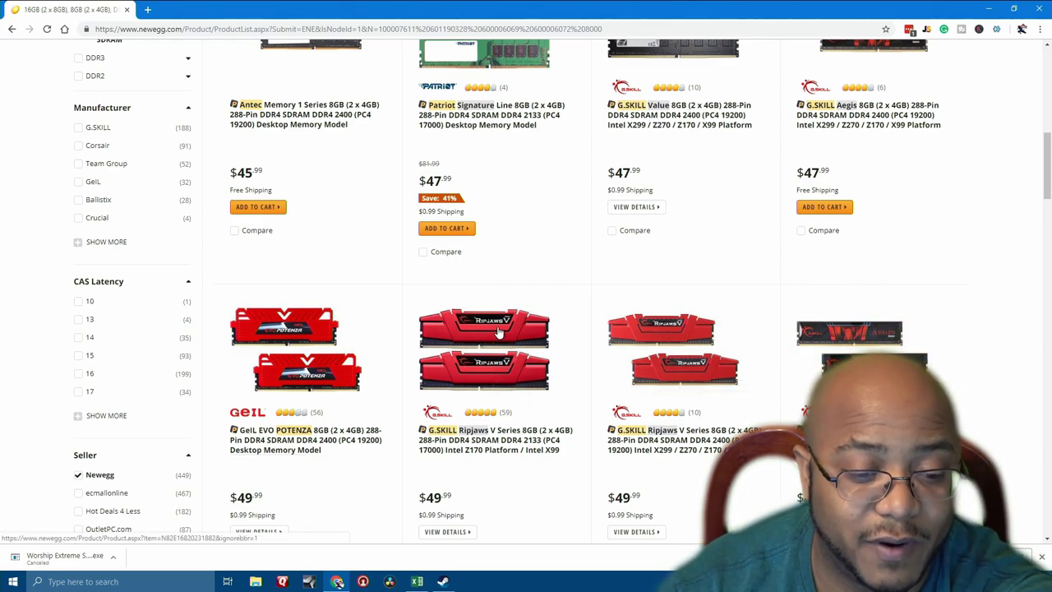
pyautogui.scroll(-5, 493, 320)
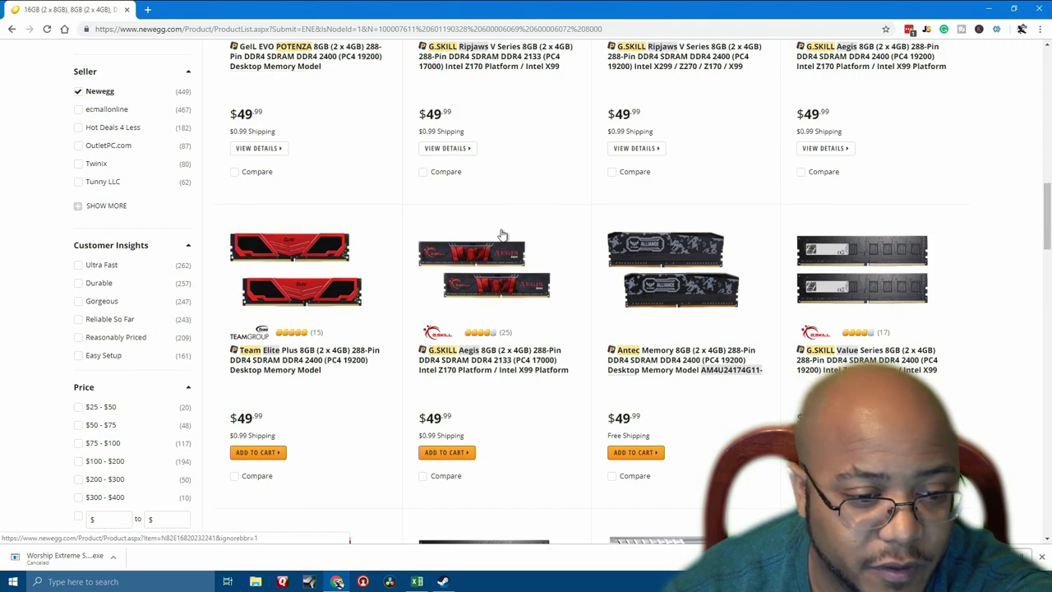
pyautogui.scroll(-2, 498, 235)
pyautogui.scroll(5, 491, 228)
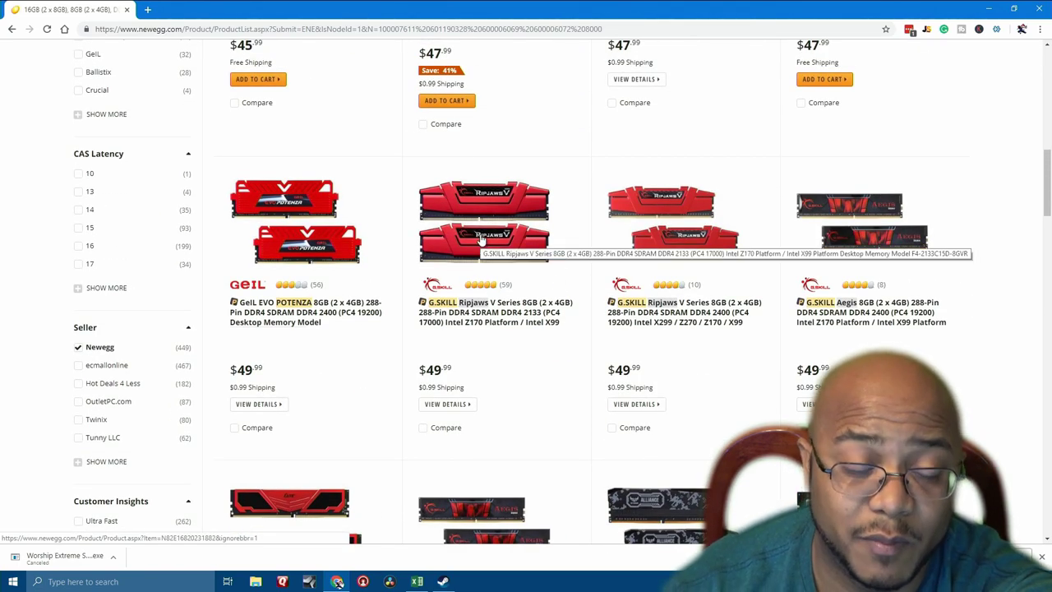
pyautogui.scroll(-6, 500, 296)
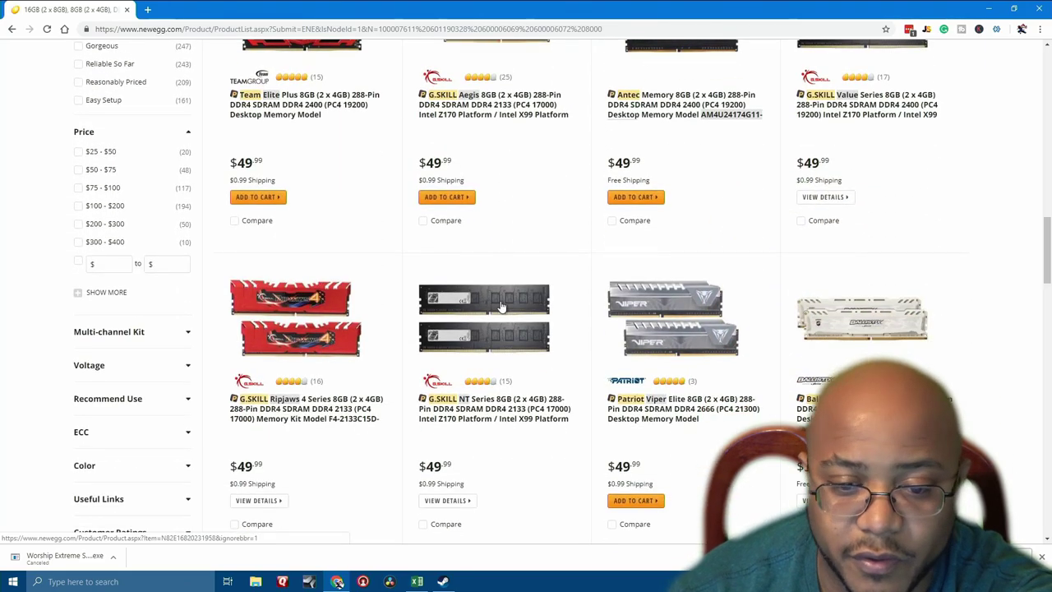
pyautogui.scroll(-5, 500, 305)
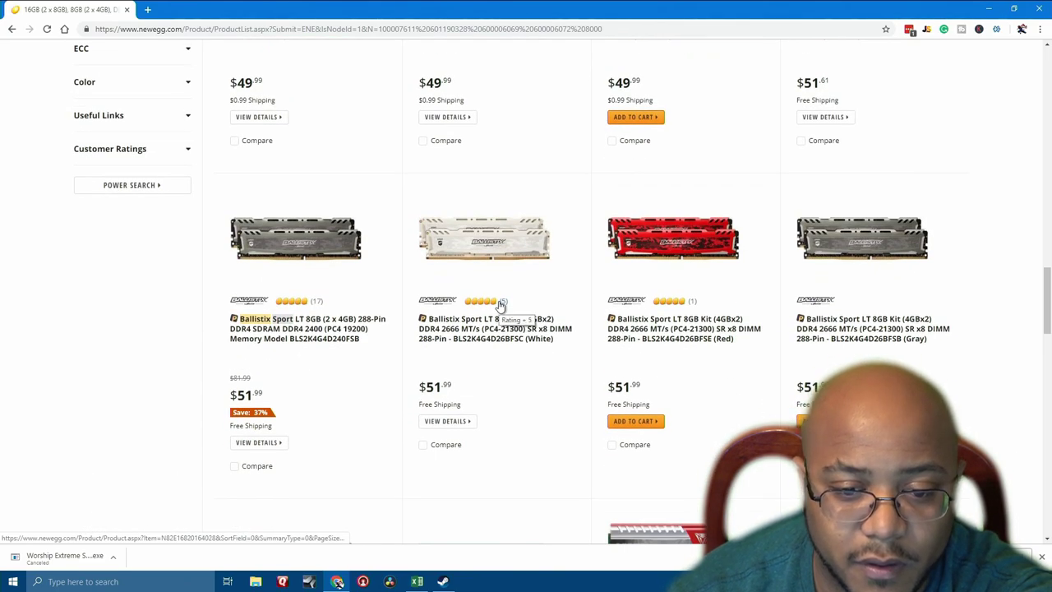
pyautogui.scroll(-3, 500, 305)
pyautogui.scroll(-3, 496, 307)
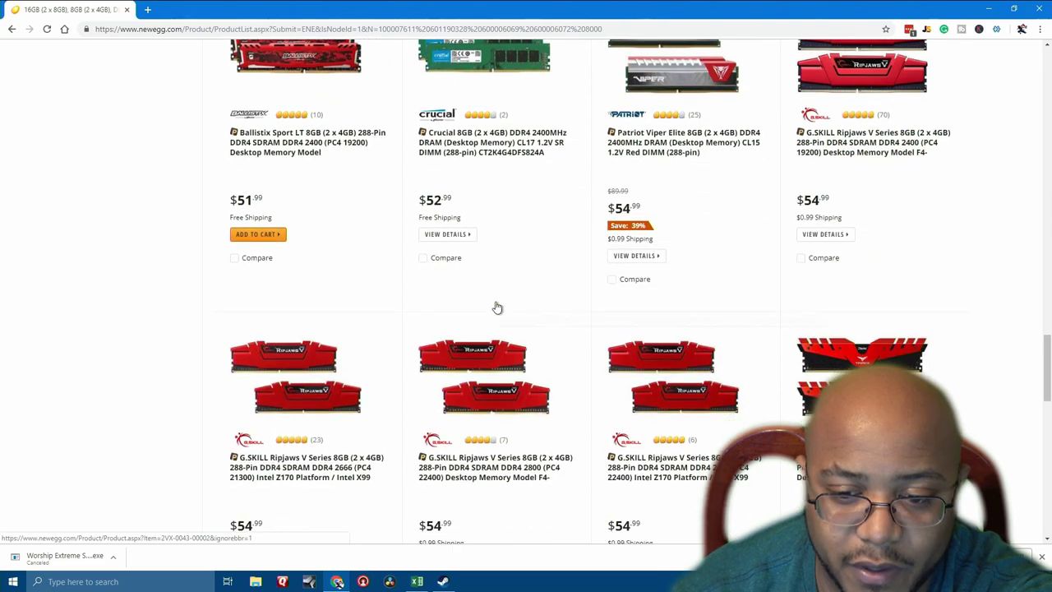
pyautogui.scroll(-8, 496, 307)
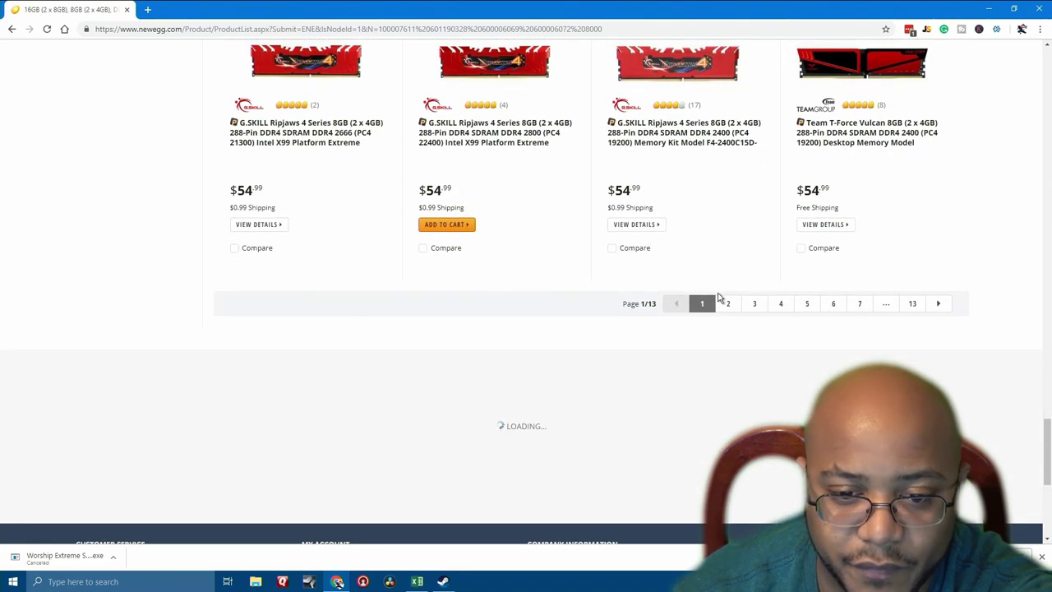
# - Browse pages 4 and 3 of the filtered DDR4 memory results
pyautogui.click(782, 306)
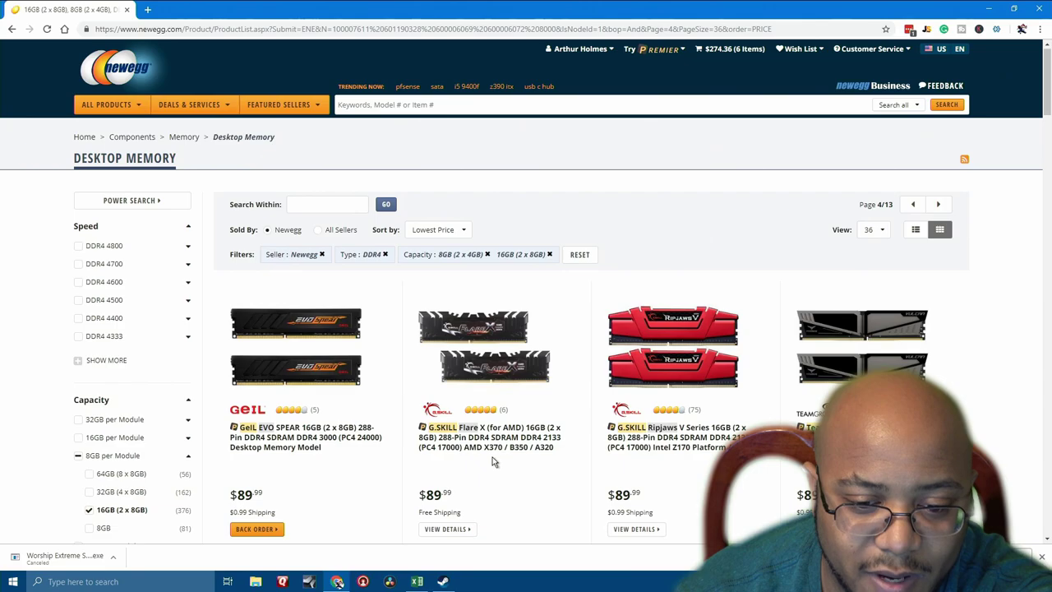
pyautogui.scroll(-8, 491, 461)
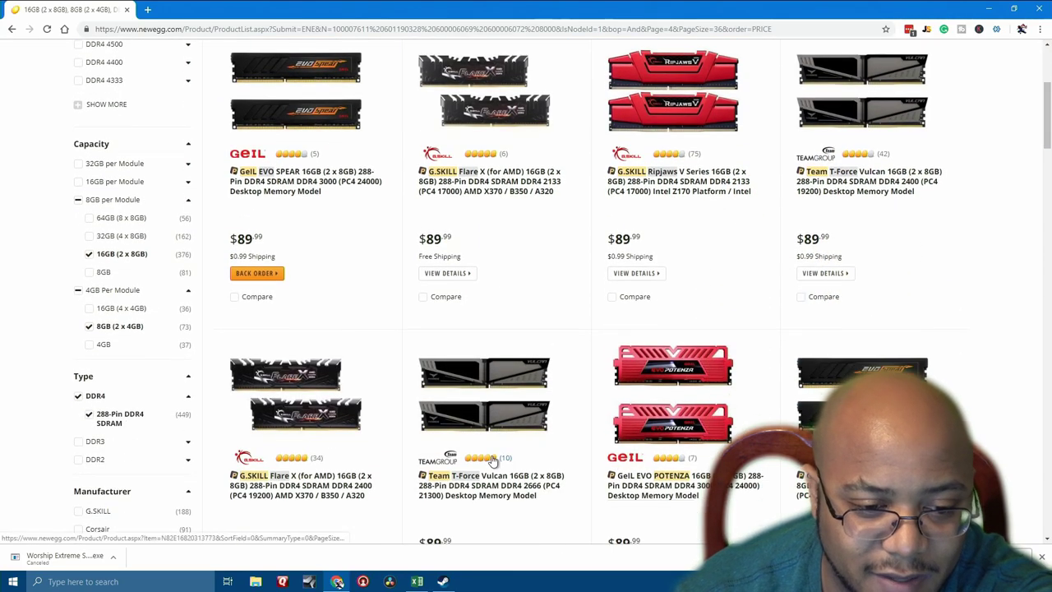
pyautogui.scroll(-15, 491, 461)
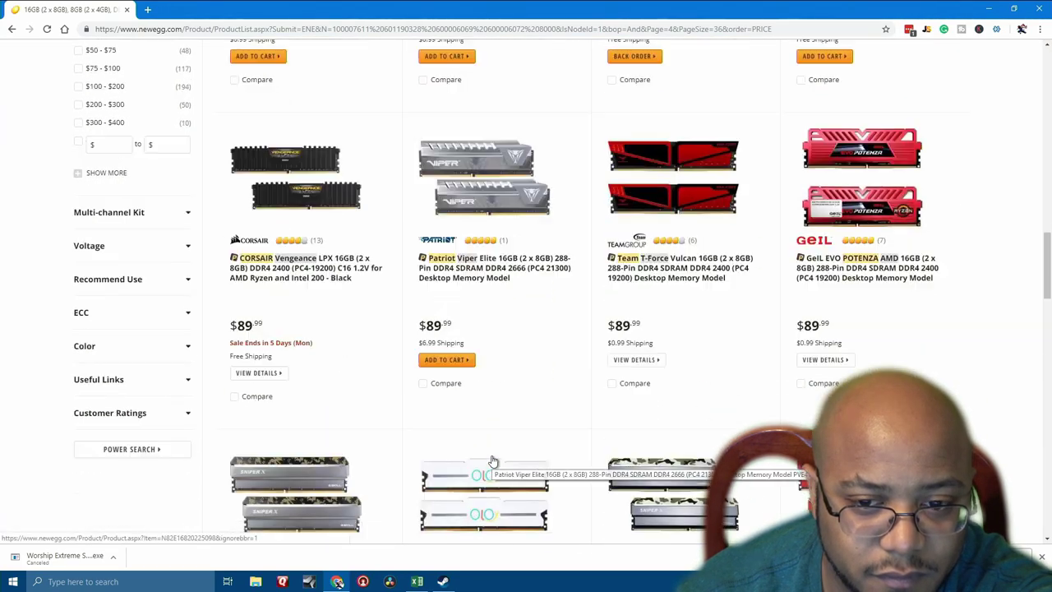
pyautogui.scroll(-3, 538, 465)
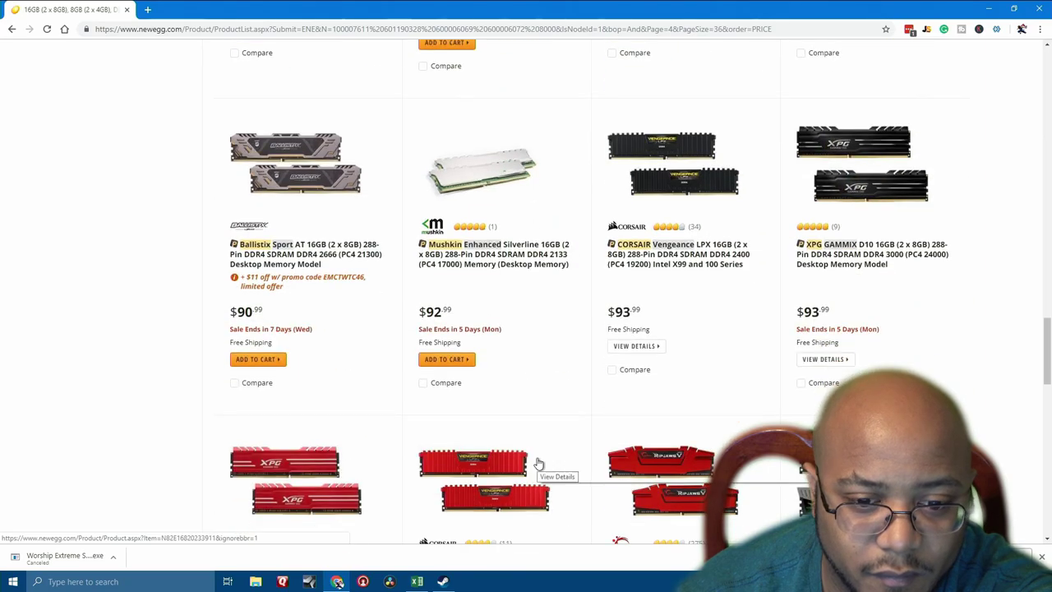
pyautogui.scroll(-2, 536, 463)
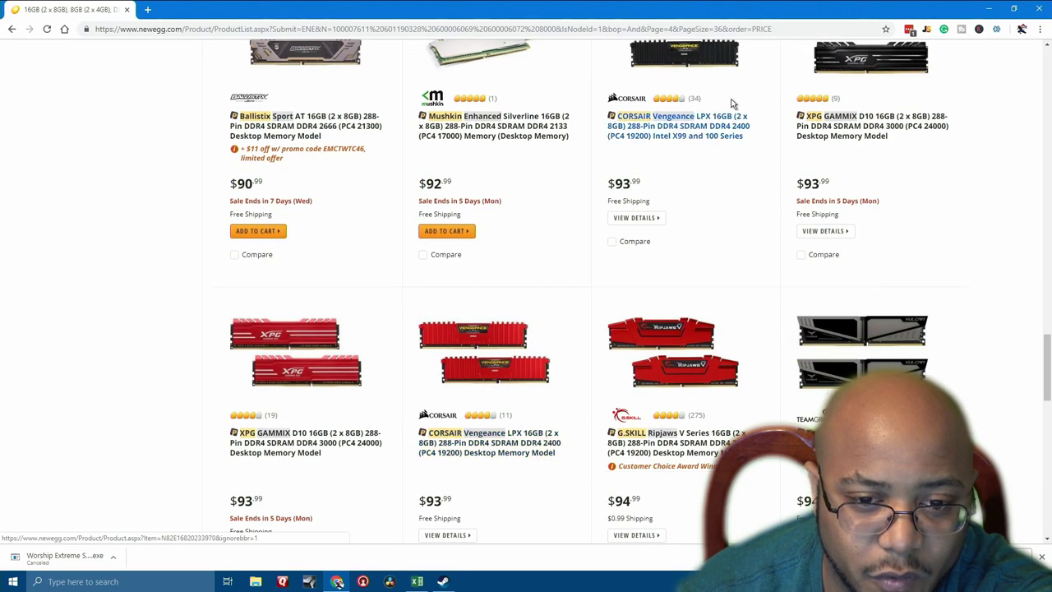
pyautogui.scroll(-7, 653, 334)
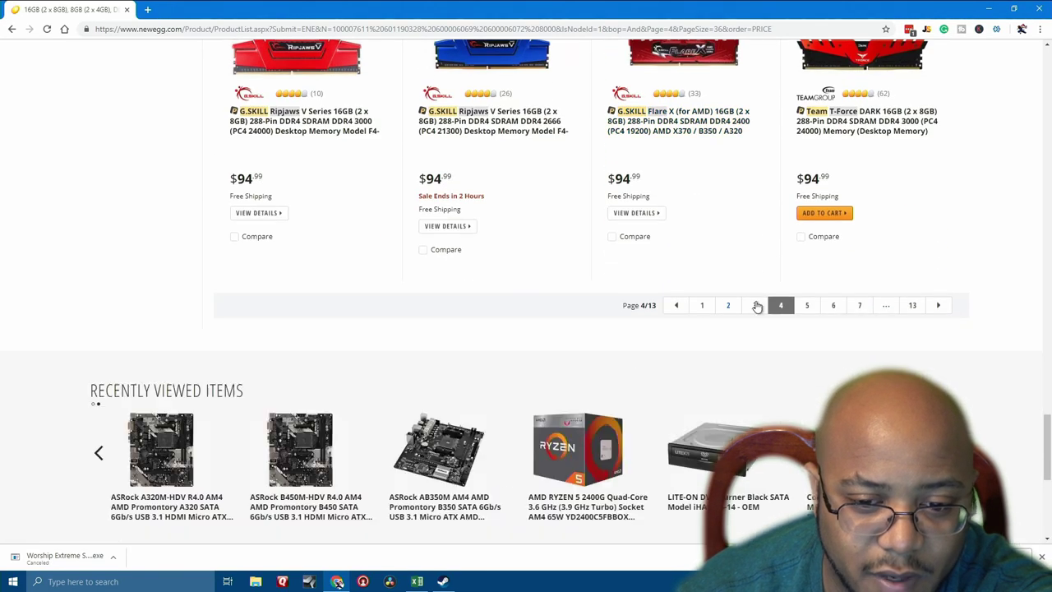
pyautogui.click(755, 306)
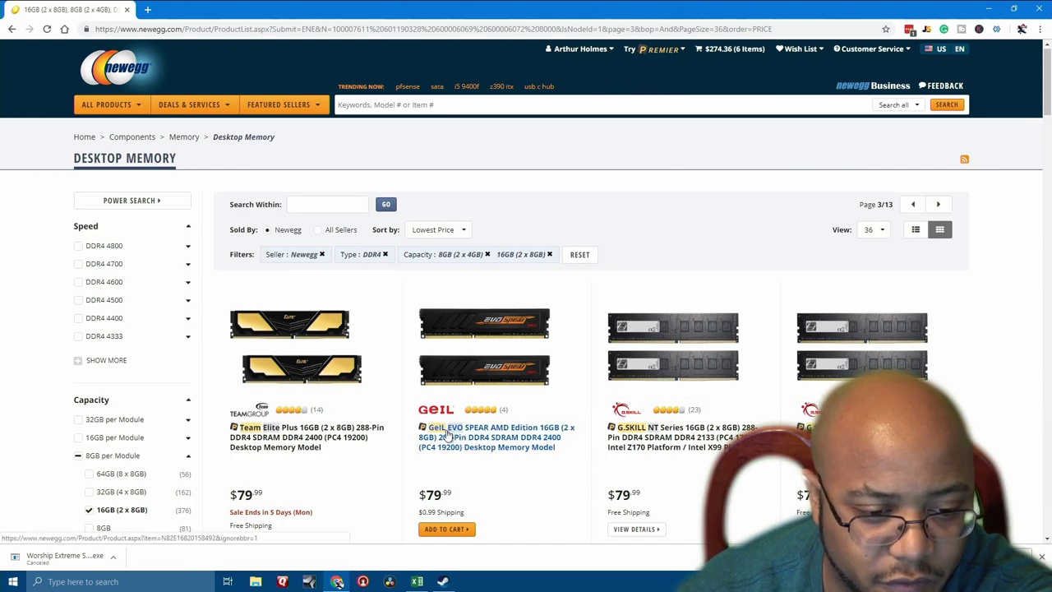
pyautogui.scroll(-7, 454, 437)
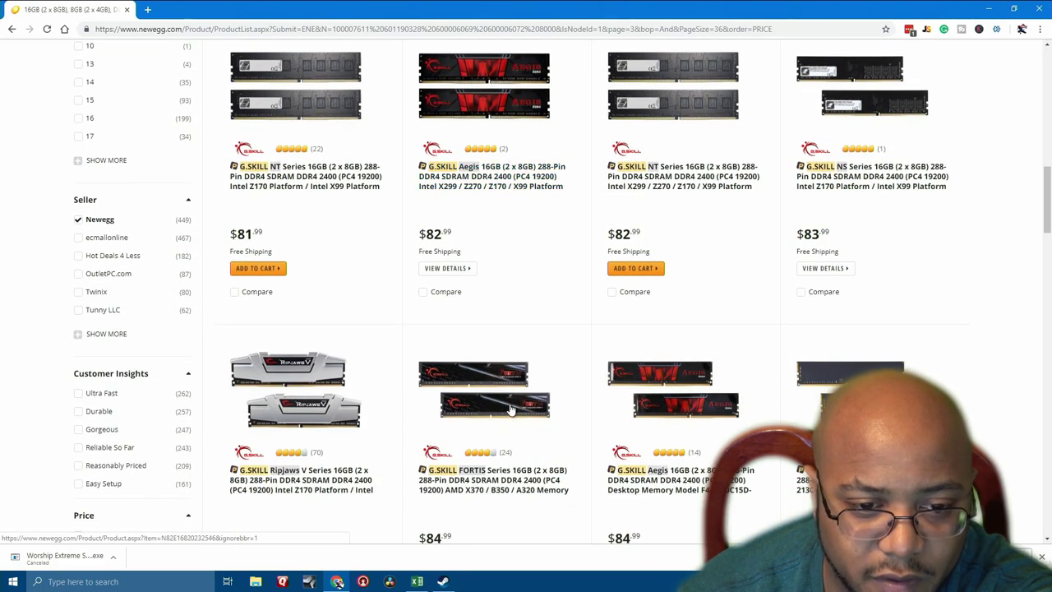
pyautogui.scroll(-15, 510, 412)
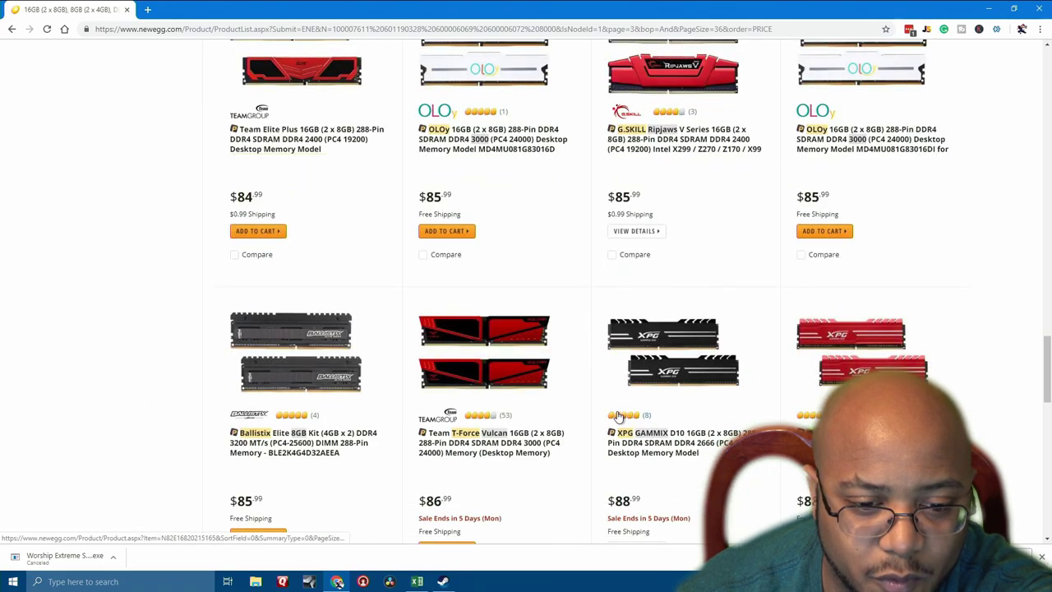
pyautogui.scroll(-10, 618, 417)
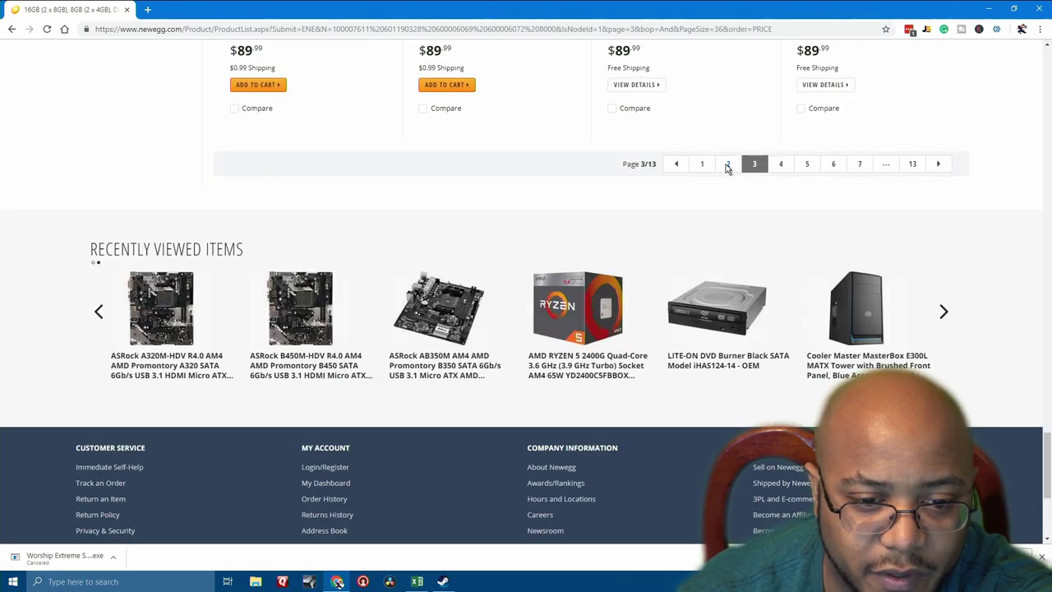
# - Browse page 2 of the results, with kits priced $74.99 to $79.99
pyautogui.click(727, 164)
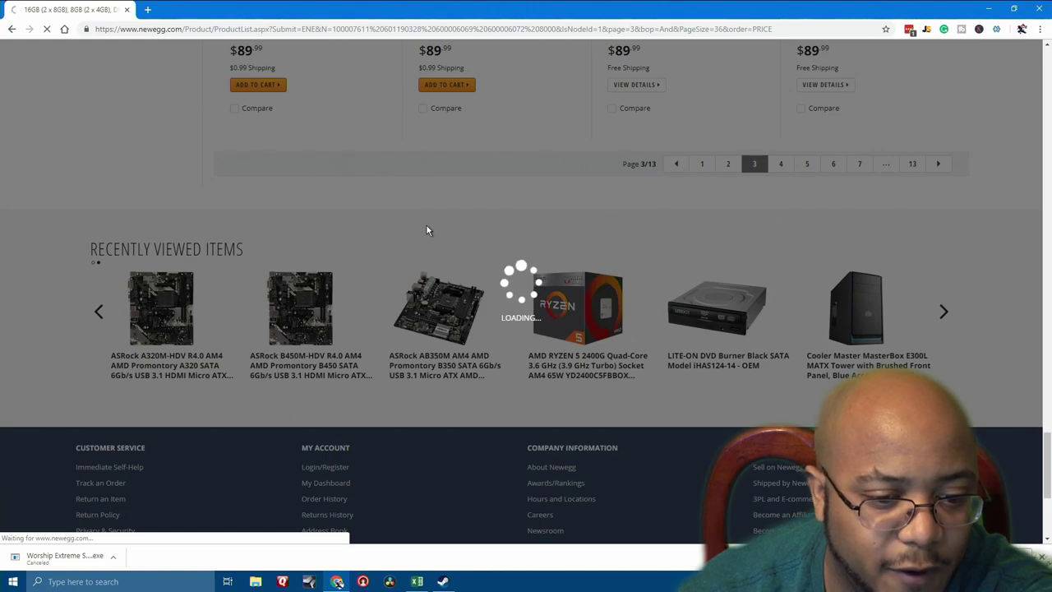
pyautogui.scroll(-3, 517, 313)
pyautogui.scroll(-3, 516, 312)
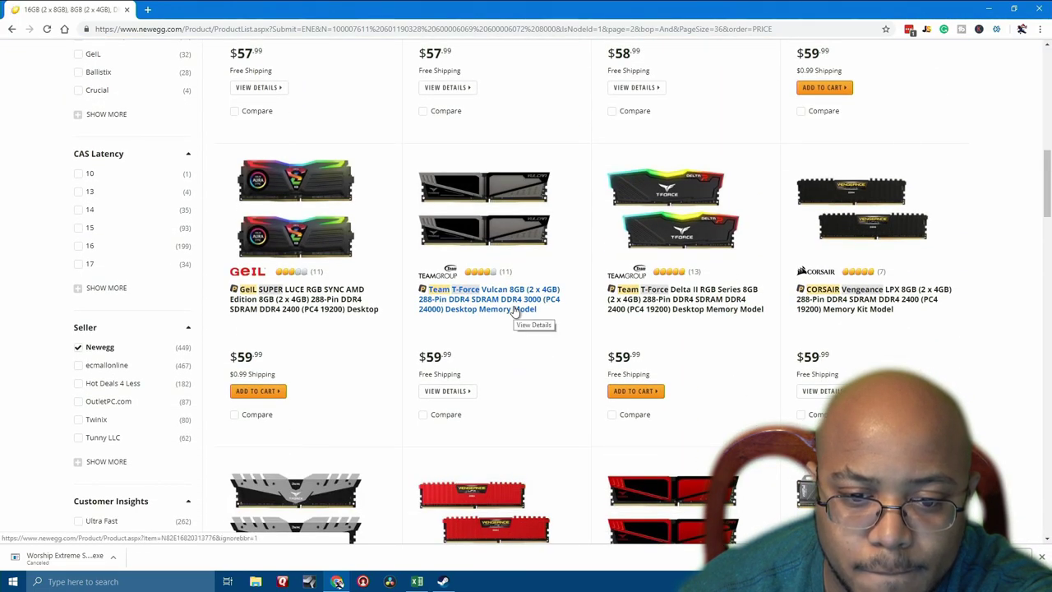
pyautogui.scroll(-5, 514, 310)
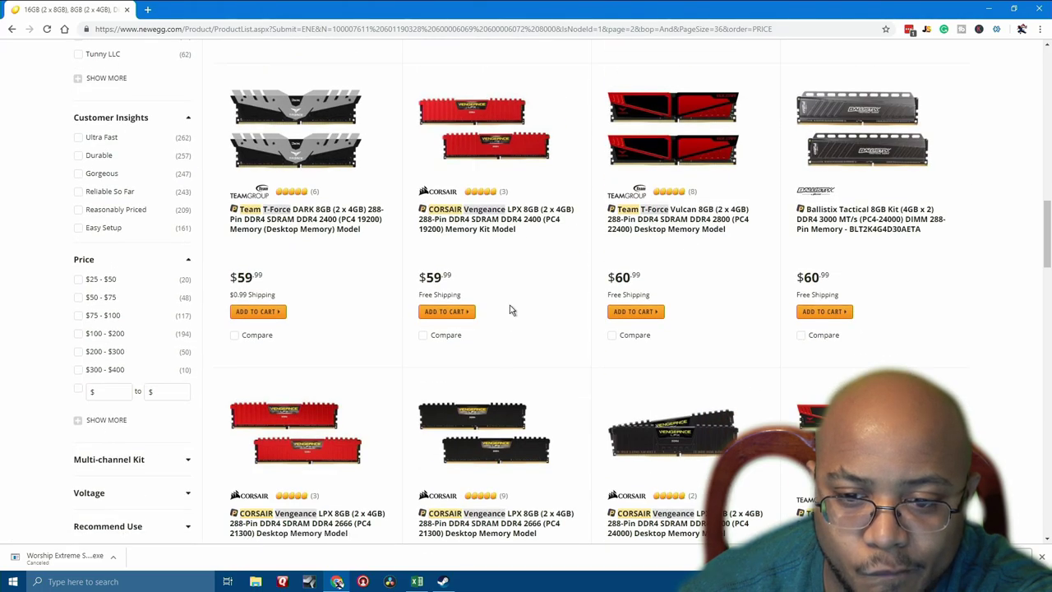
pyautogui.scroll(-5, 511, 309)
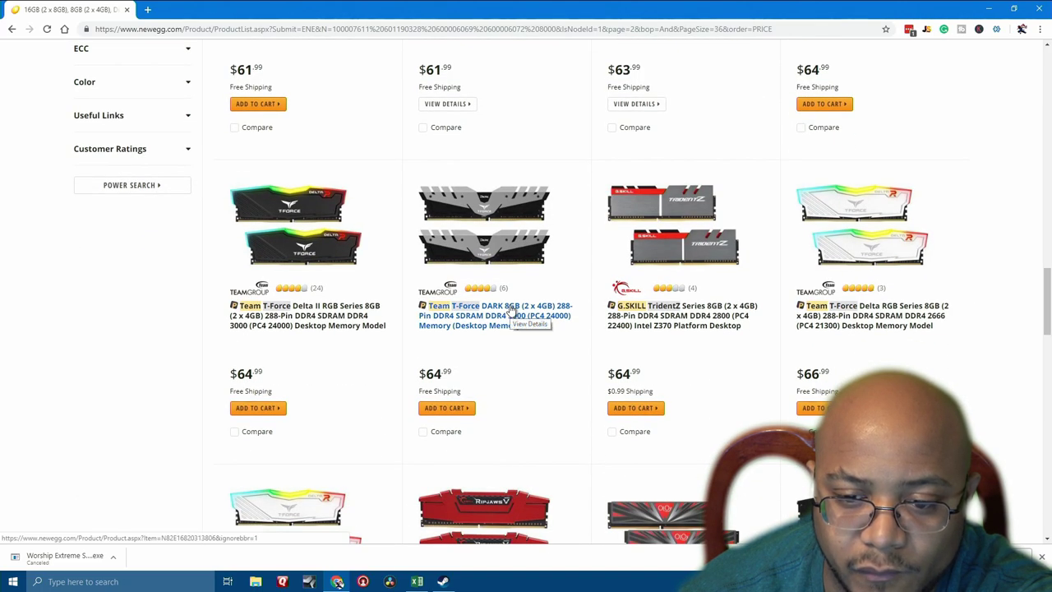
pyautogui.scroll(-5, 509, 307)
pyautogui.scroll(-5, 507, 306)
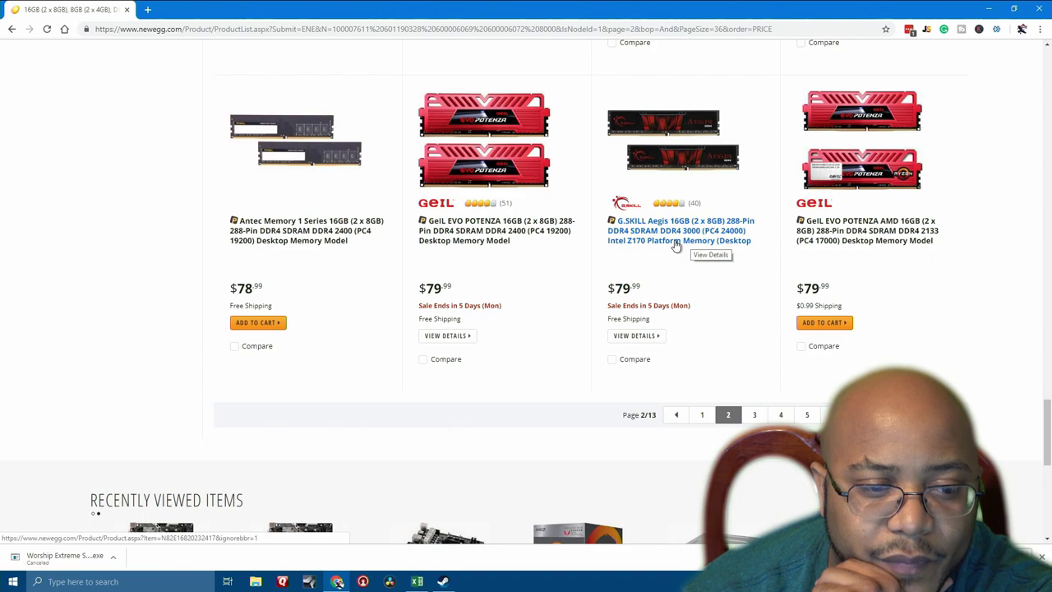
pyautogui.scroll(3, 675, 245)
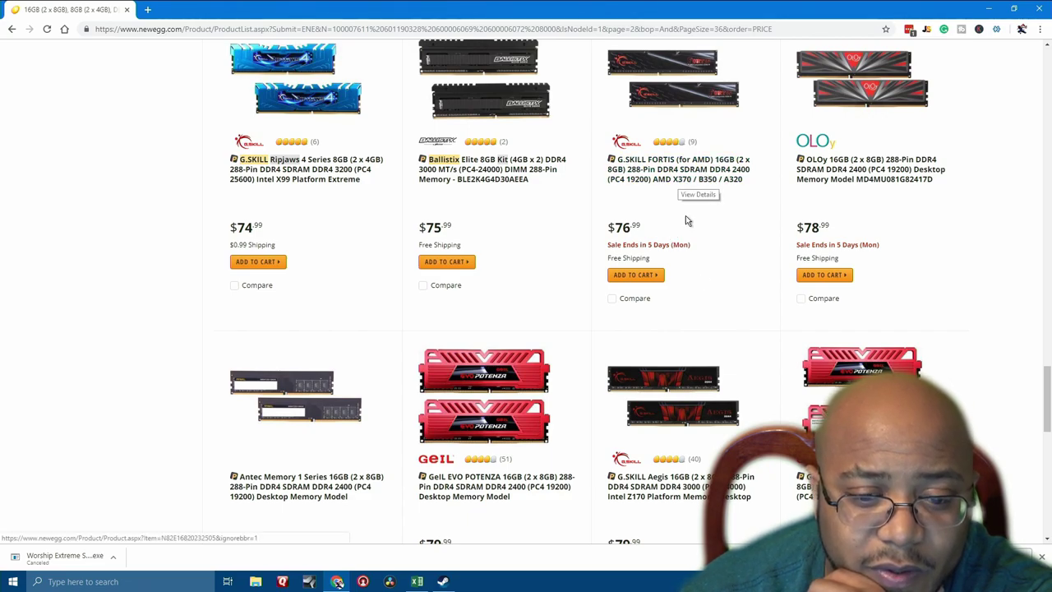
pyautogui.scroll(-2, 682, 207)
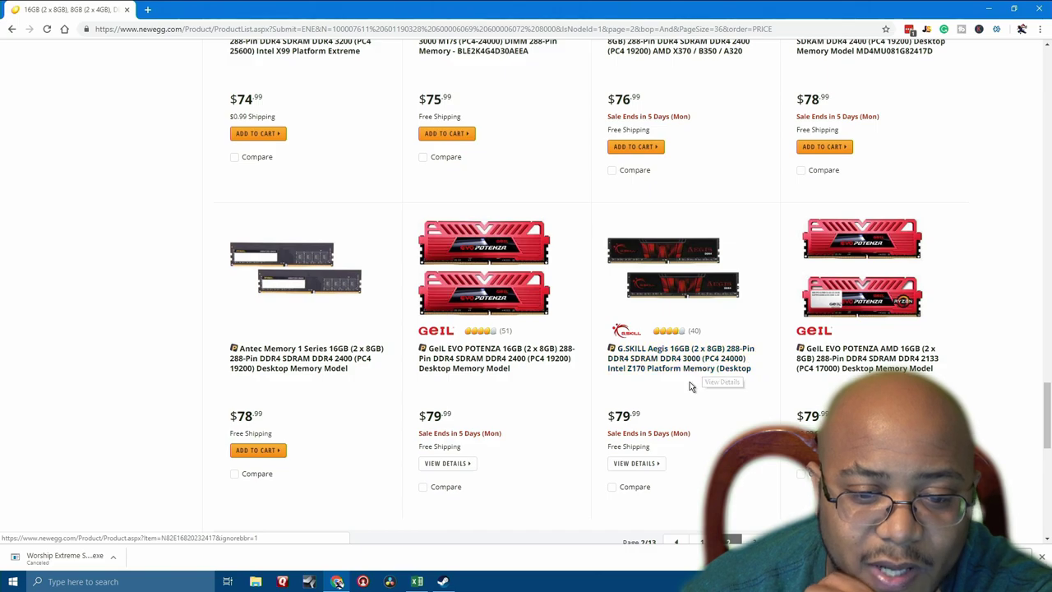
# - Open the $79.99 G.SKILL Aegis 16GB DDR4 3000 kit and add it to the cart
pyautogui.click(661, 364)
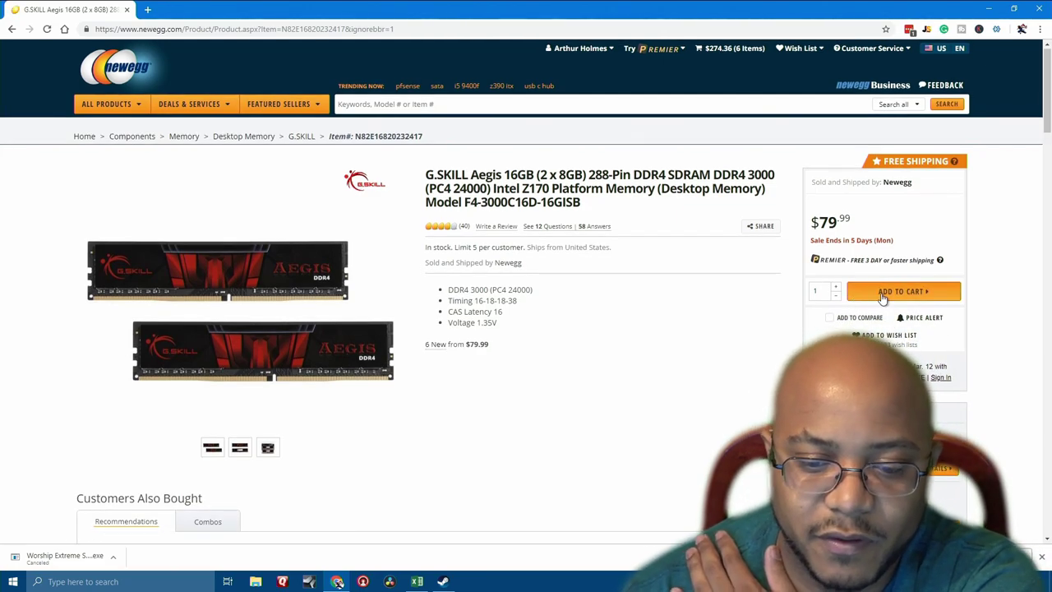
pyautogui.click(882, 292)
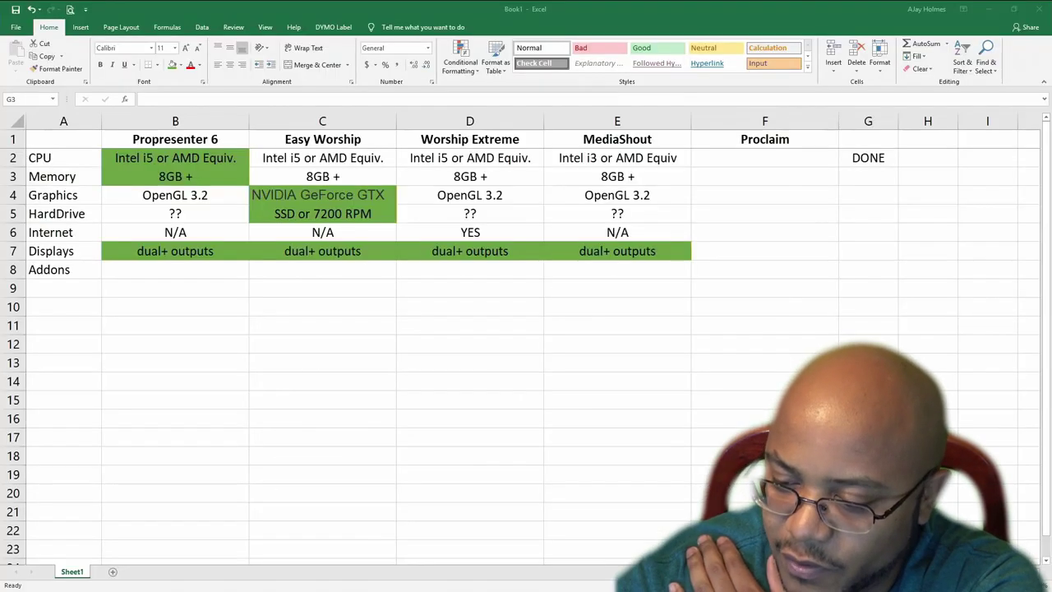
# - Enter OVER in cell G3 beside the Memory row of the spreadsheet
pyautogui.hotkey('alt', 'Tab')
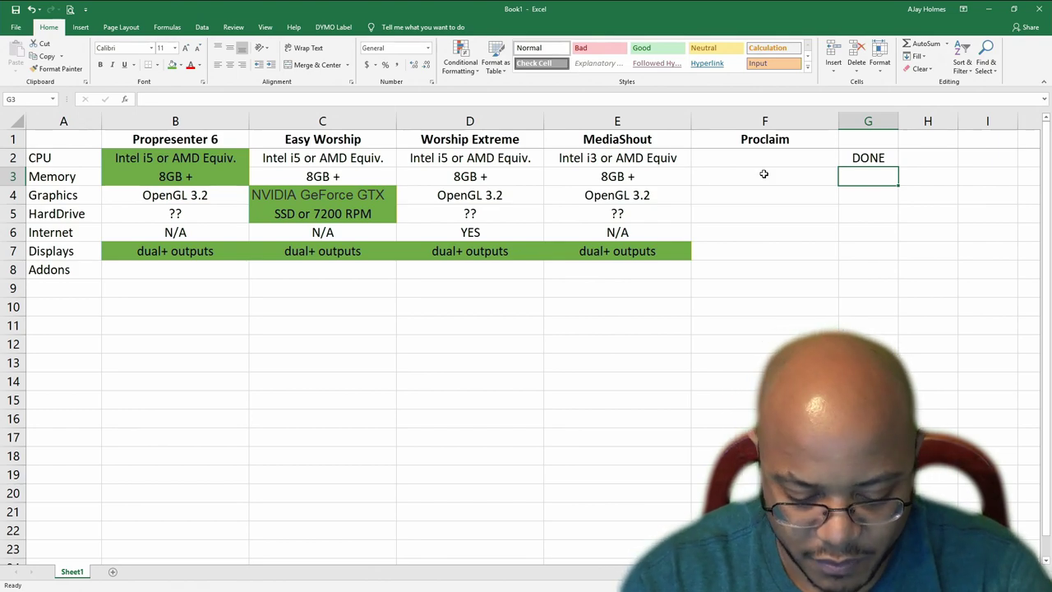
pyautogui.write('OVER')
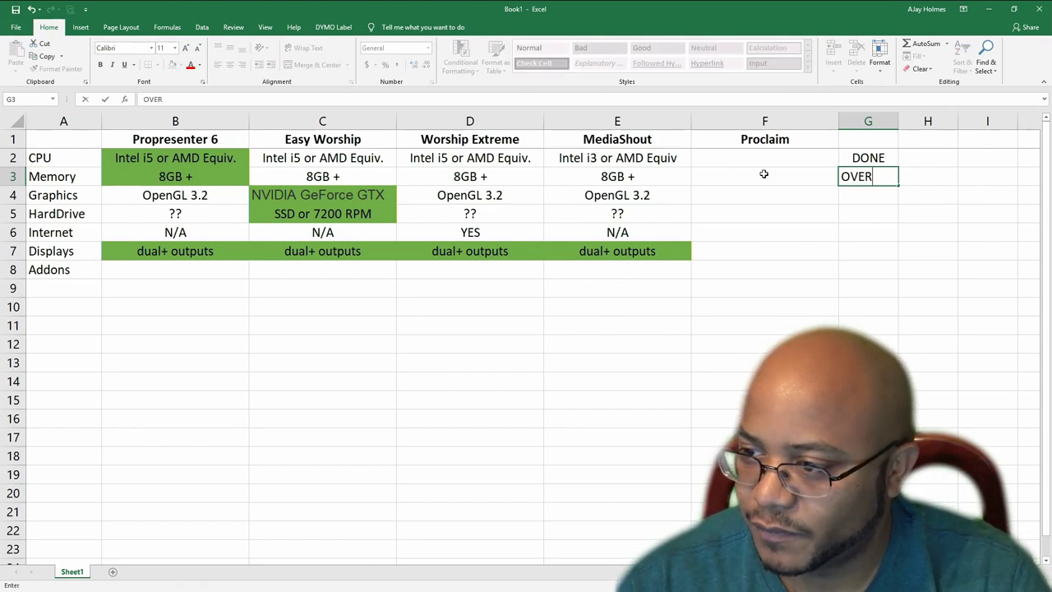
pyautogui.press('Return')
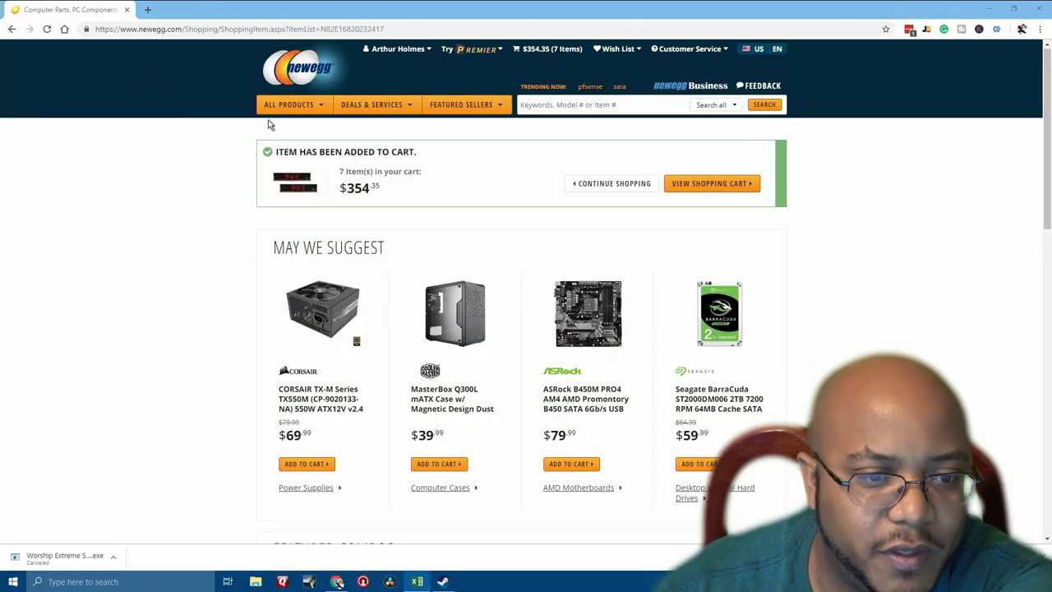
# - Go to Components > Video Cards > Desktop Graphics Cards
pyautogui.click(289, 104)
pyautogui.moveTo(295, 153)
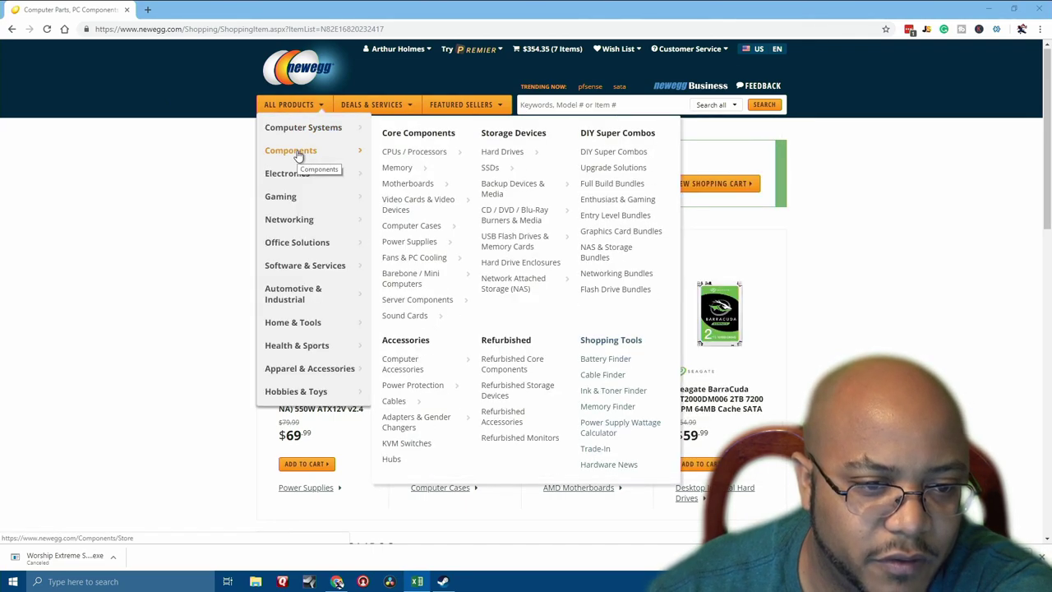
pyautogui.moveTo(419, 202)
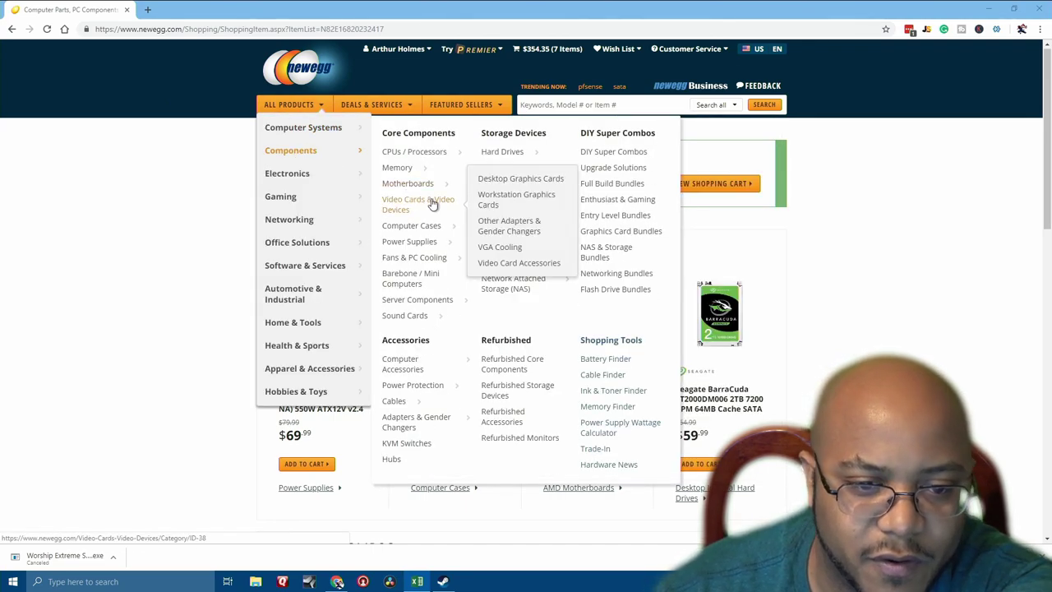
pyautogui.click(509, 188)
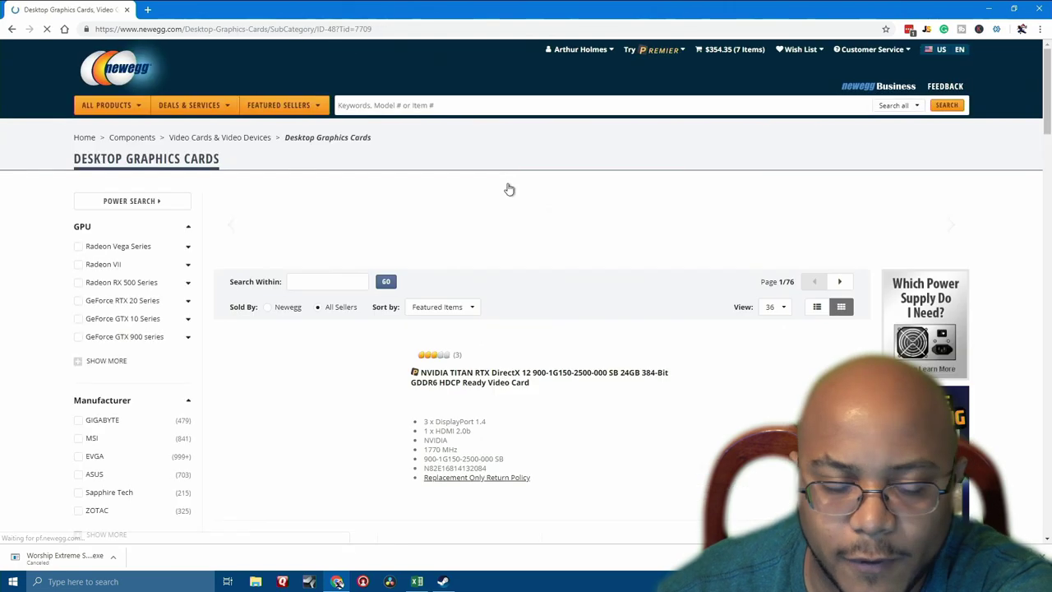
# - Expand the GPU series filters and tick GeForce GTX 1050 and Radeon RX 550
pyautogui.click(79, 361)
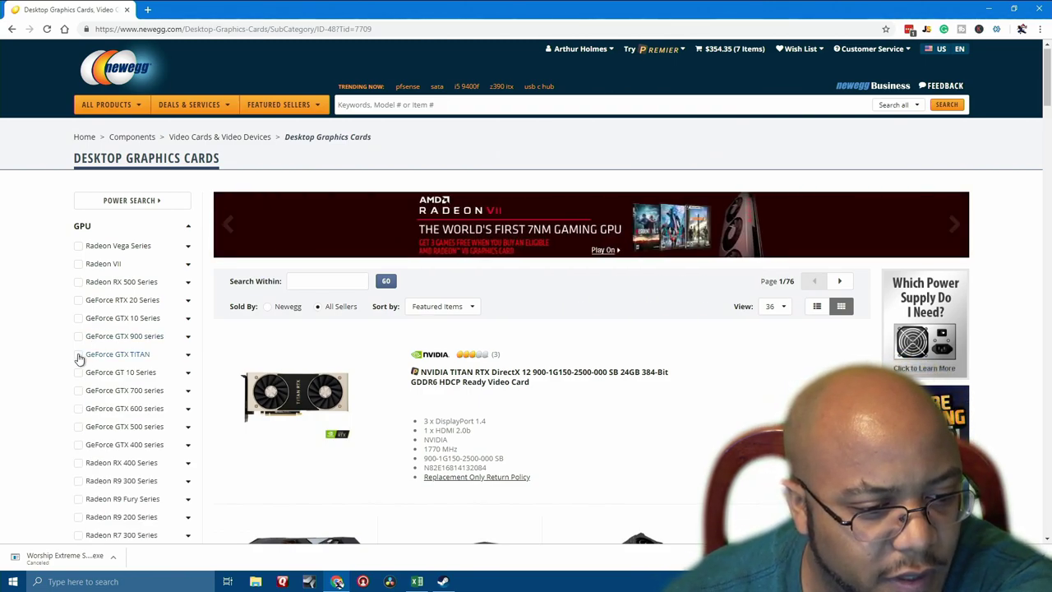
pyautogui.click(189, 340)
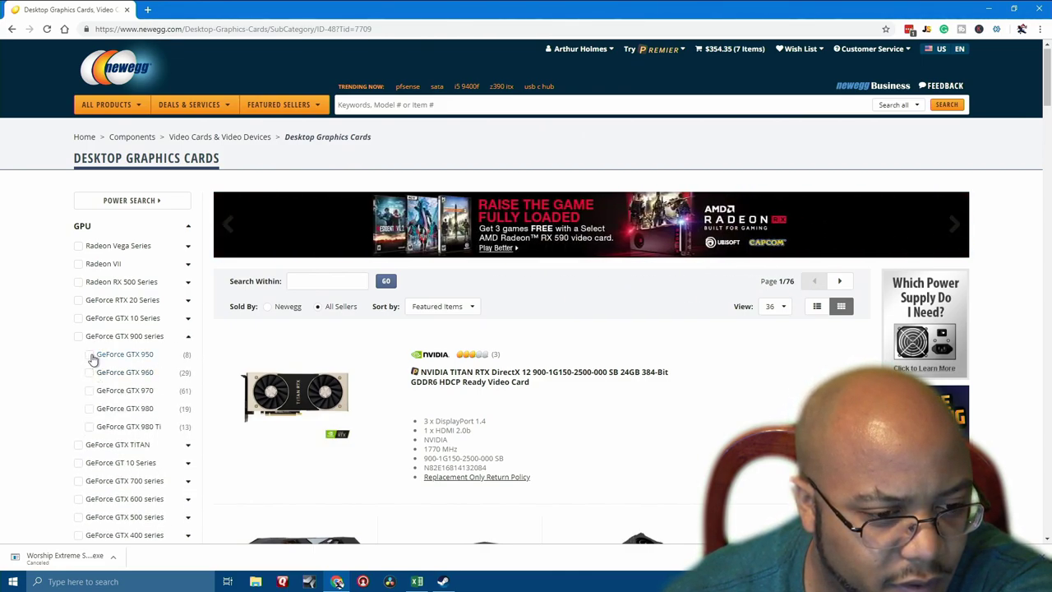
pyautogui.click(188, 318)
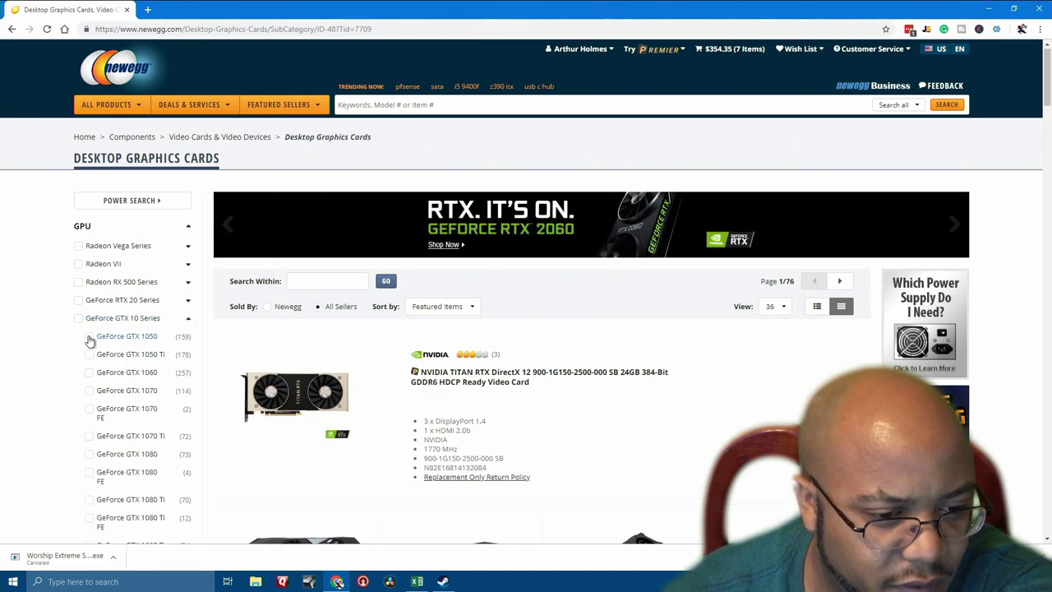
pyautogui.scroll(-6, 89, 341)
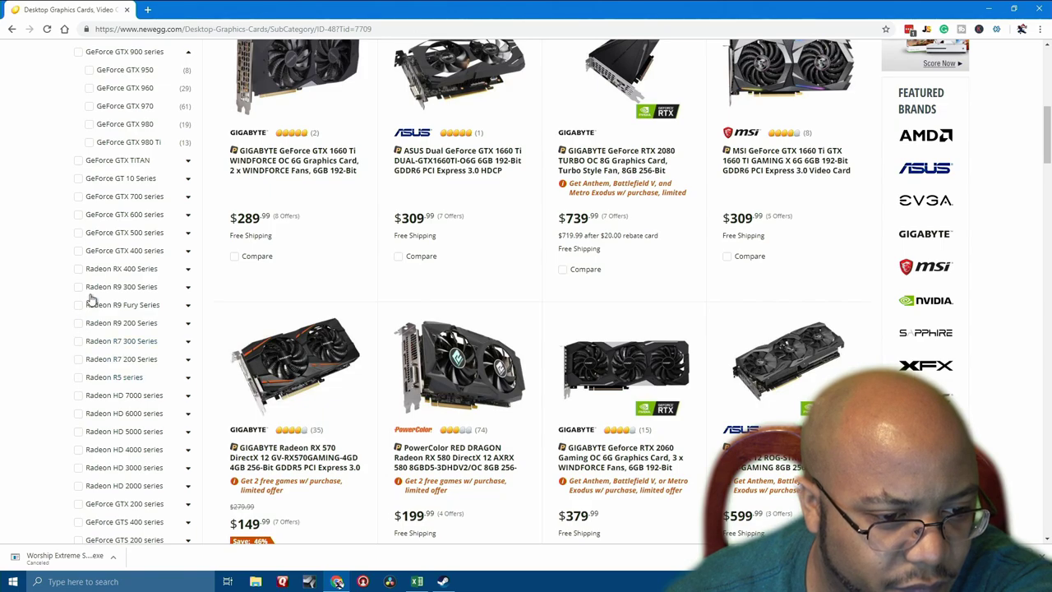
pyautogui.click(187, 271)
pyautogui.click(186, 269)
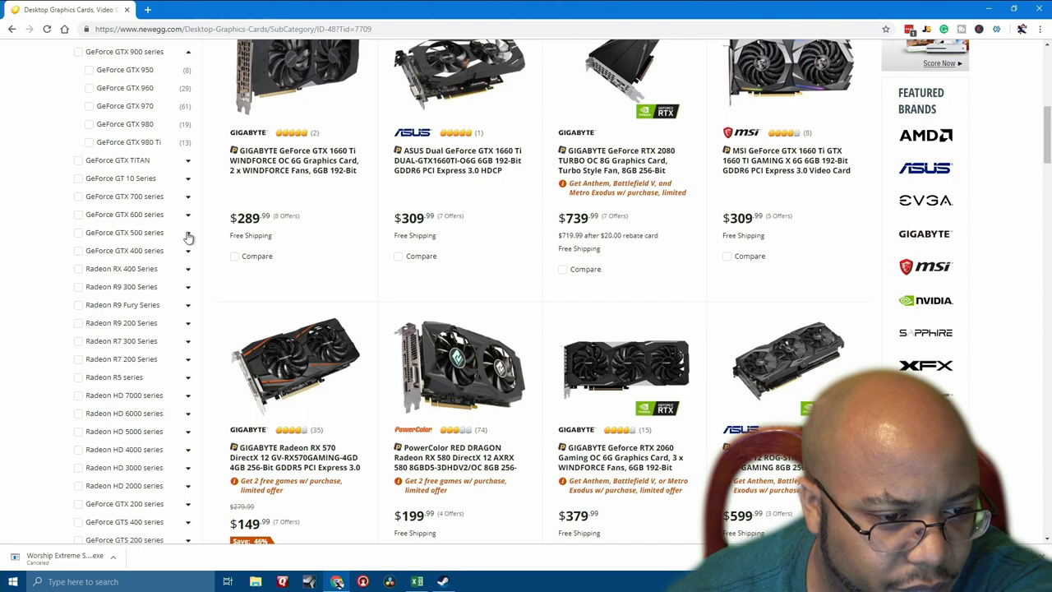
pyautogui.click(188, 235)
pyautogui.scroll(5, 189, 238)
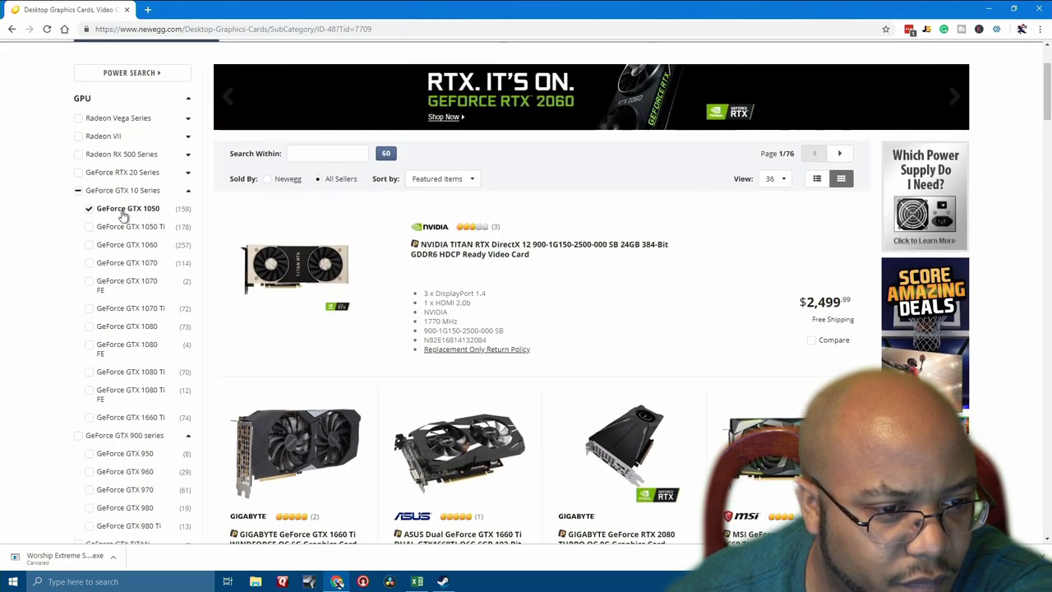
pyautogui.click(180, 156)
pyautogui.click(89, 173)
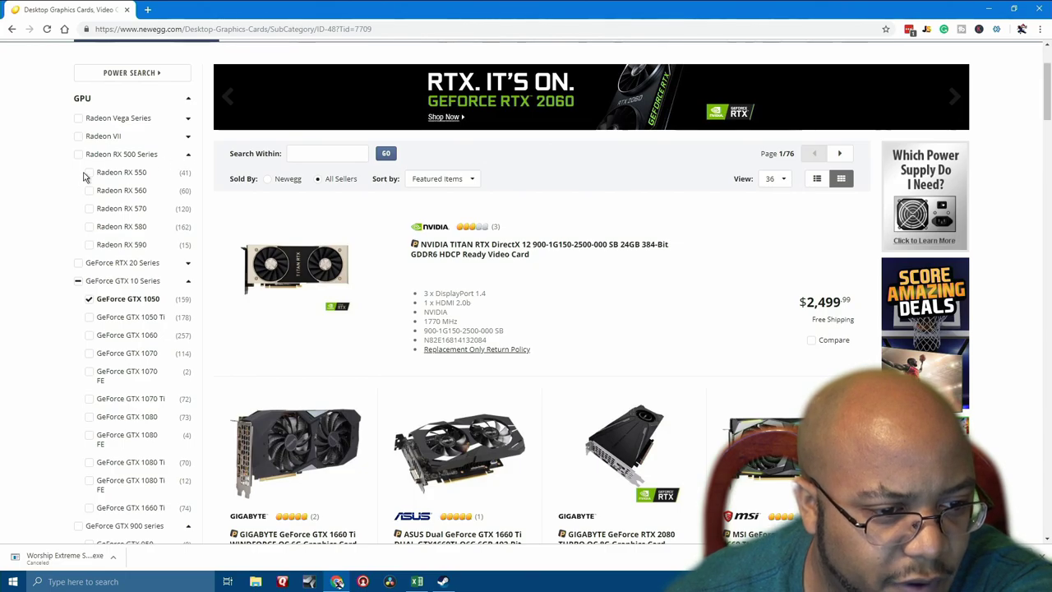
# - Restrict the cards to those sold by Newegg and apply the filters
pyautogui.scroll(-10, 123, 422)
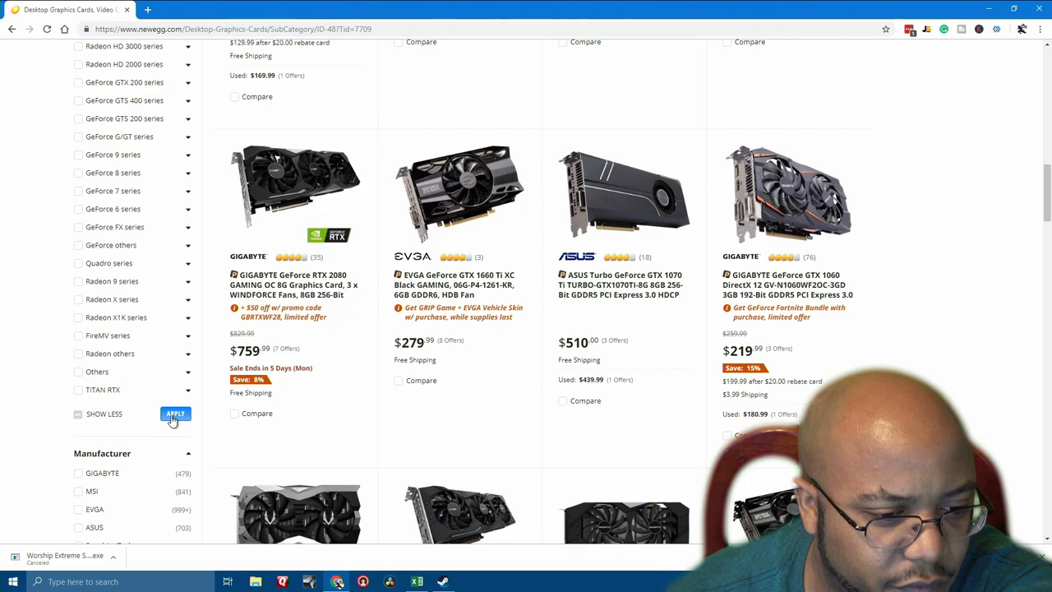
pyautogui.scroll(-3, 173, 419)
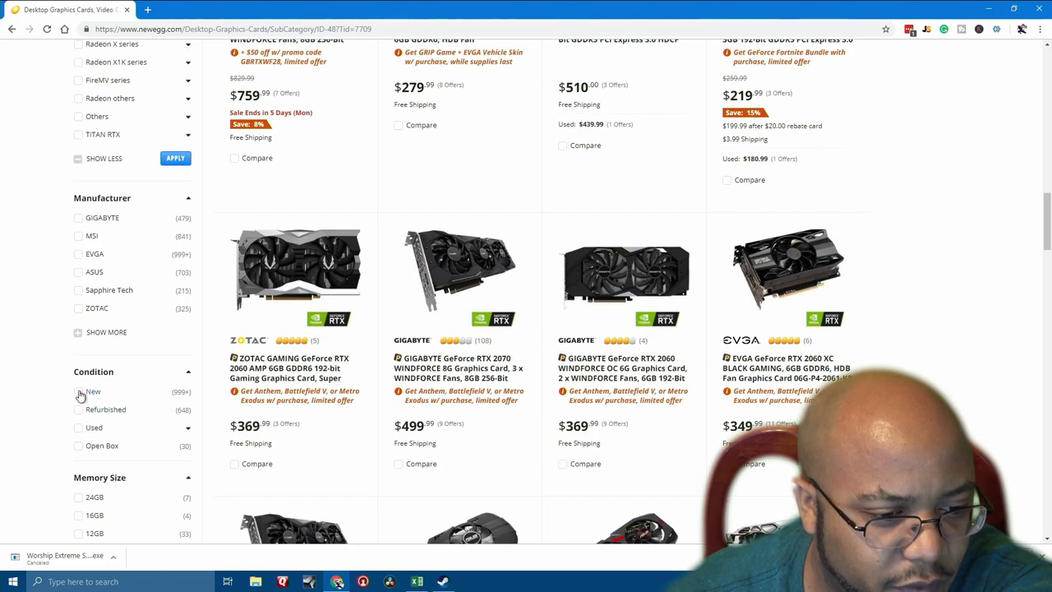
pyautogui.scroll(-4, 66, 386)
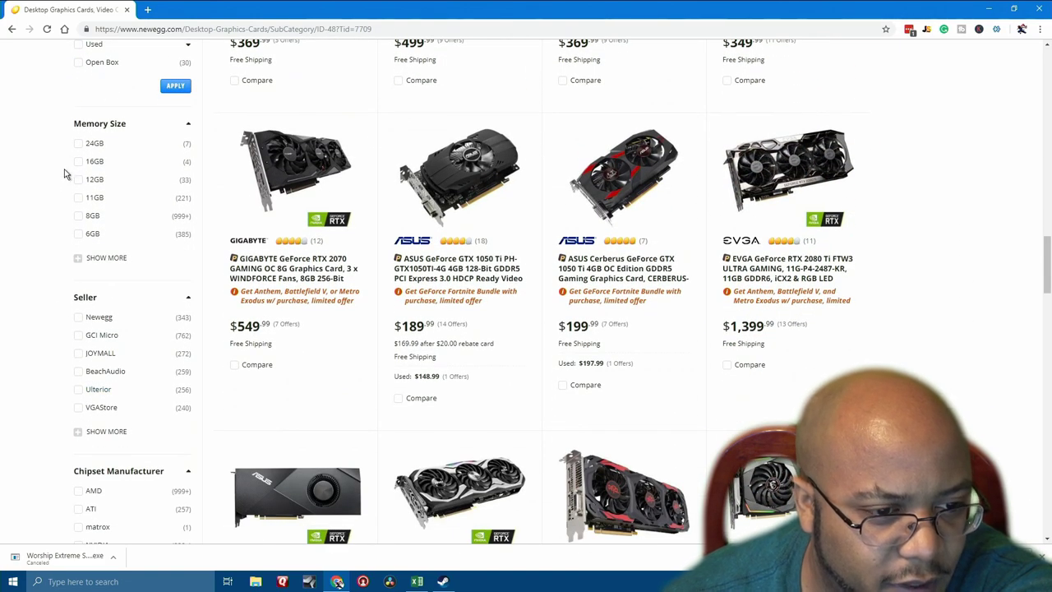
pyautogui.click(78, 317)
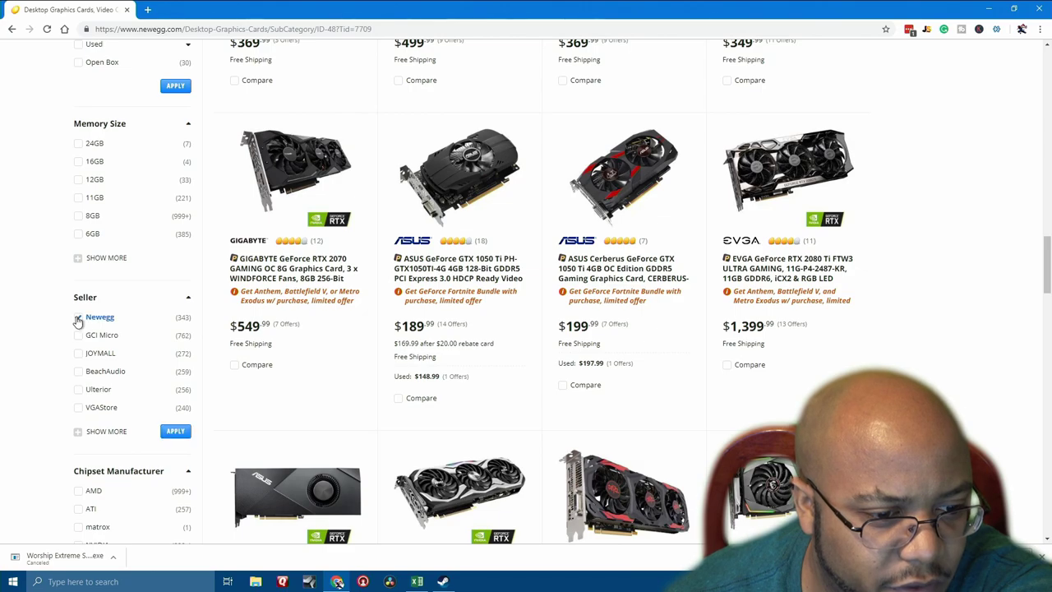
pyautogui.click(175, 430)
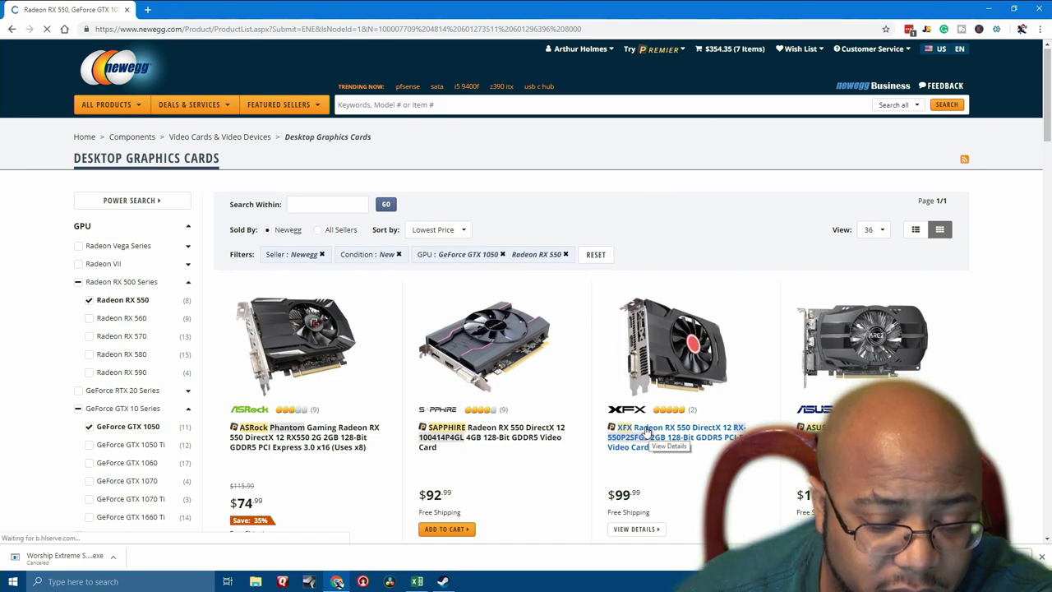
# - Scroll through the 19 filtered cards, cheapest being the $74.99 ASRock Phantom RX 550
pyautogui.scroll(-3, 646, 434)
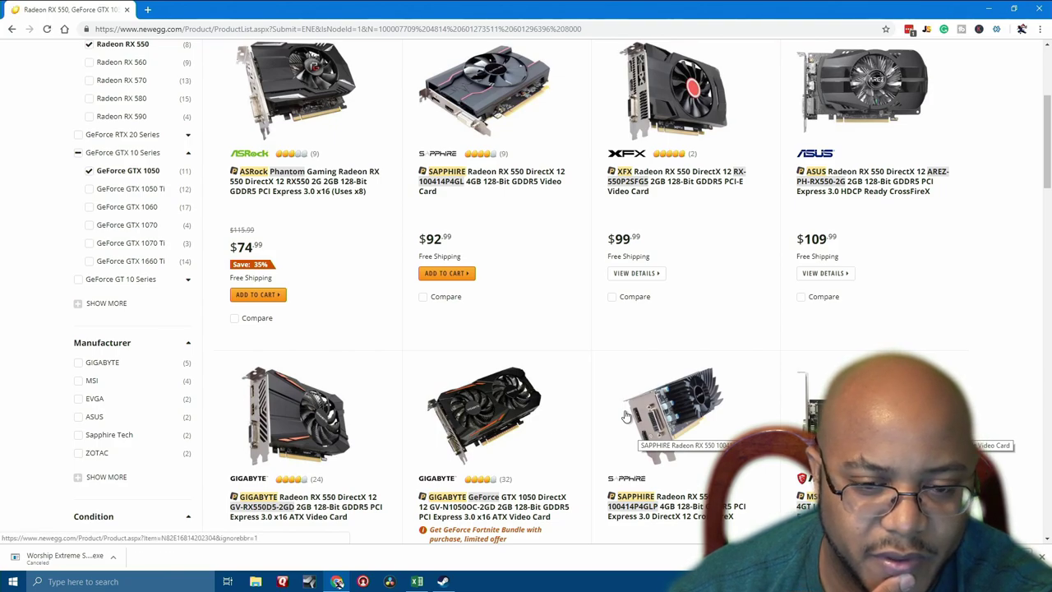
pyautogui.scroll(-5, 626, 417)
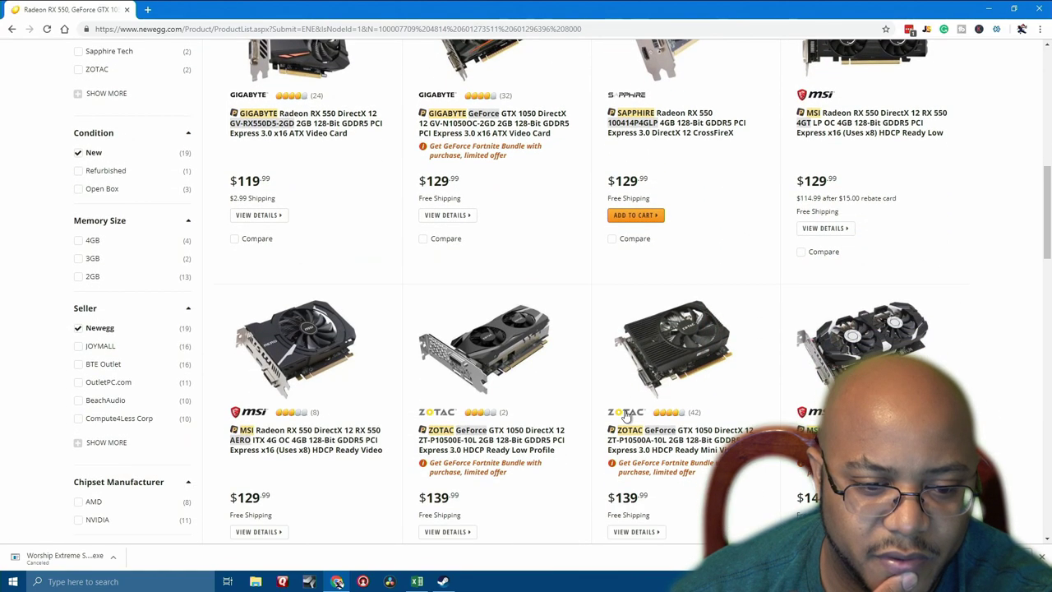
pyautogui.scroll(1, 626, 416)
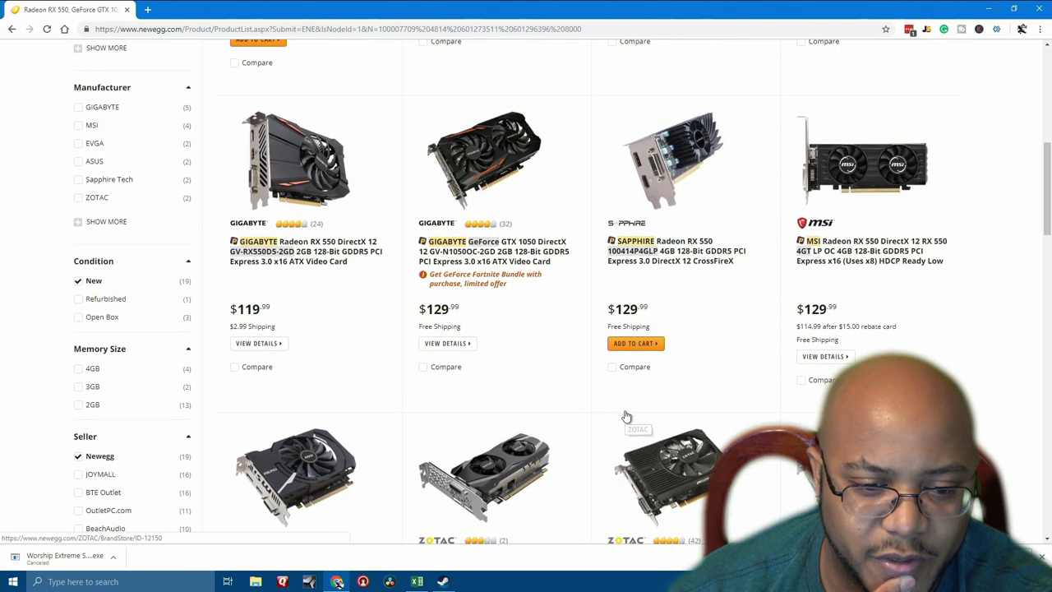
pyautogui.scroll(2, 624, 416)
pyautogui.scroll(2, 624, 416)
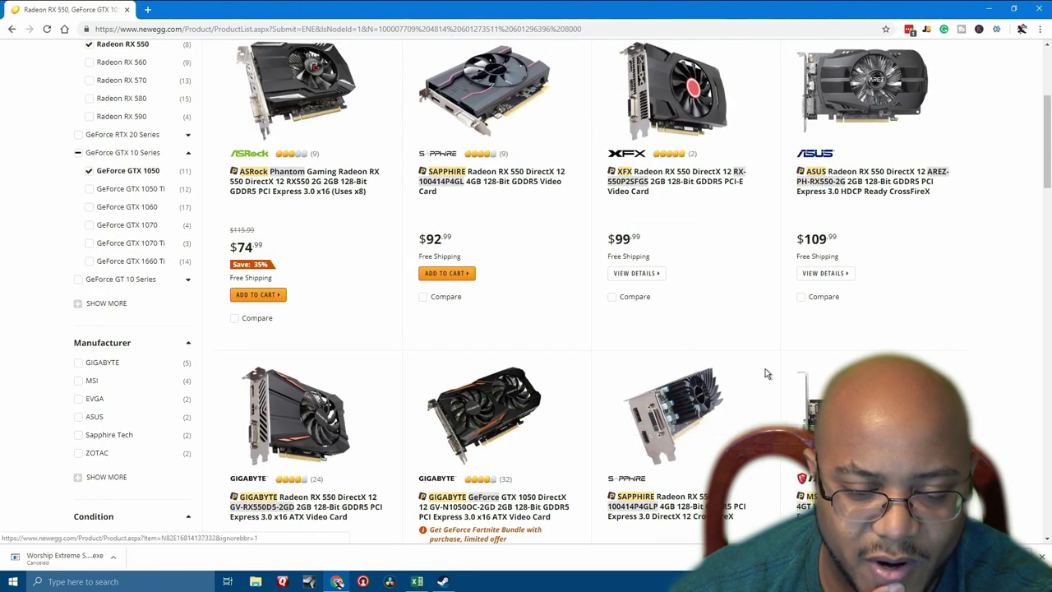
pyautogui.scroll(3, 767, 369)
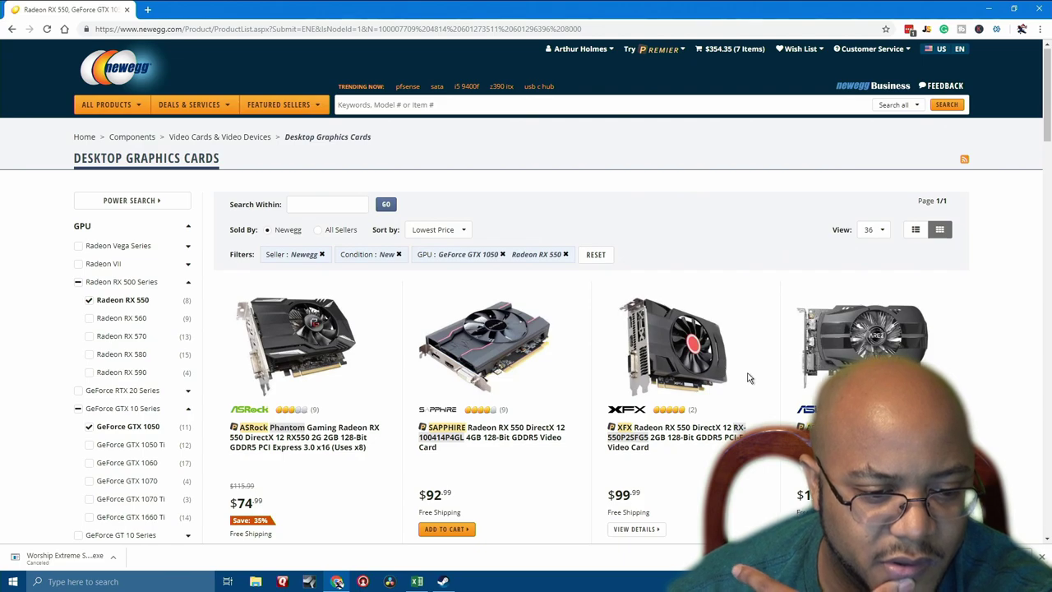
pyautogui.scroll(-8, 743, 380)
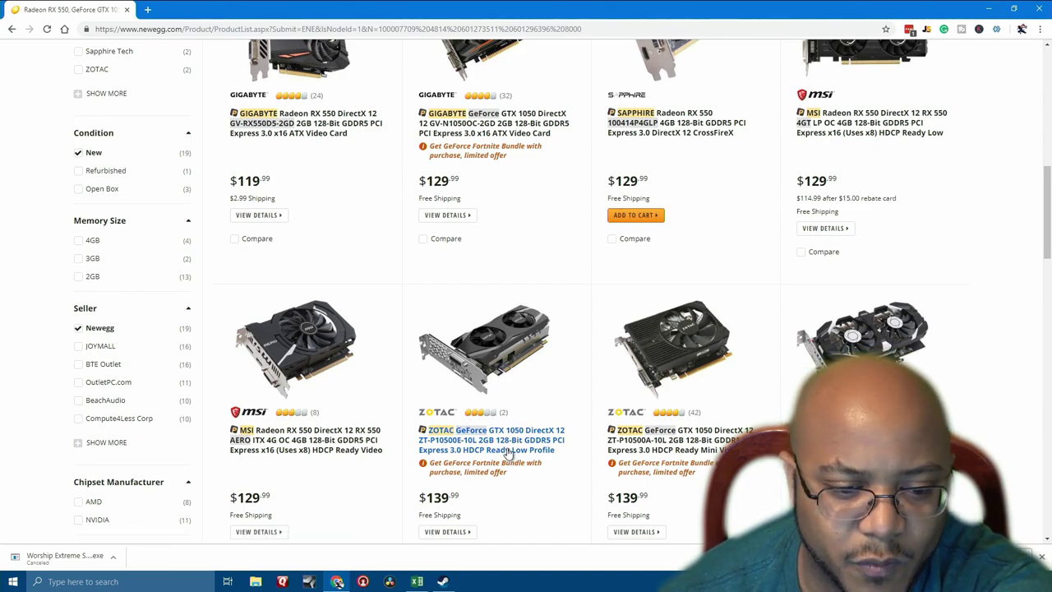
pyautogui.scroll(2, 505, 452)
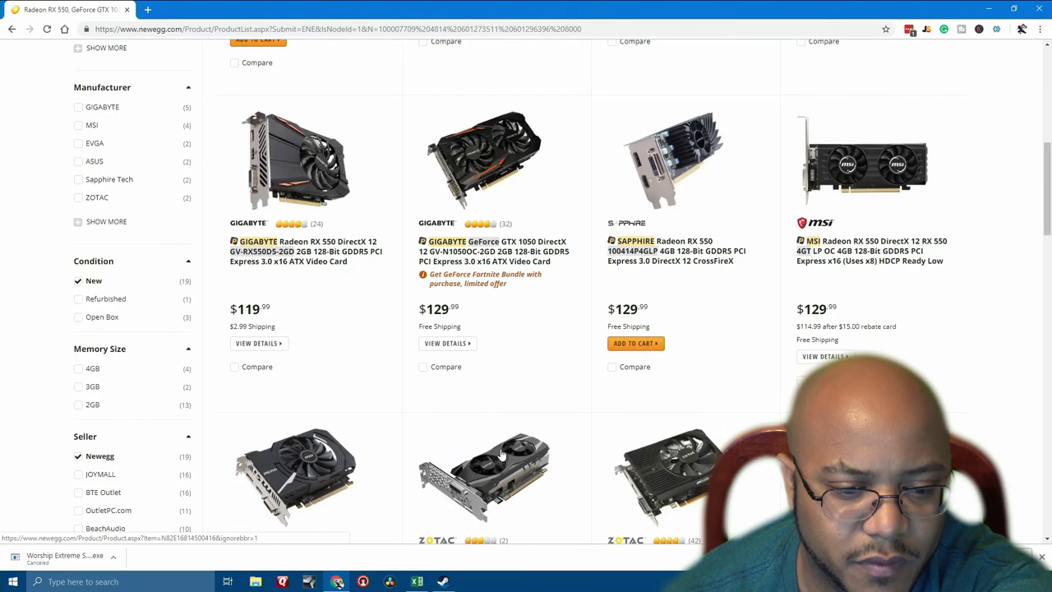
pyautogui.scroll(-1, 505, 453)
pyautogui.scroll(-2, 505, 475)
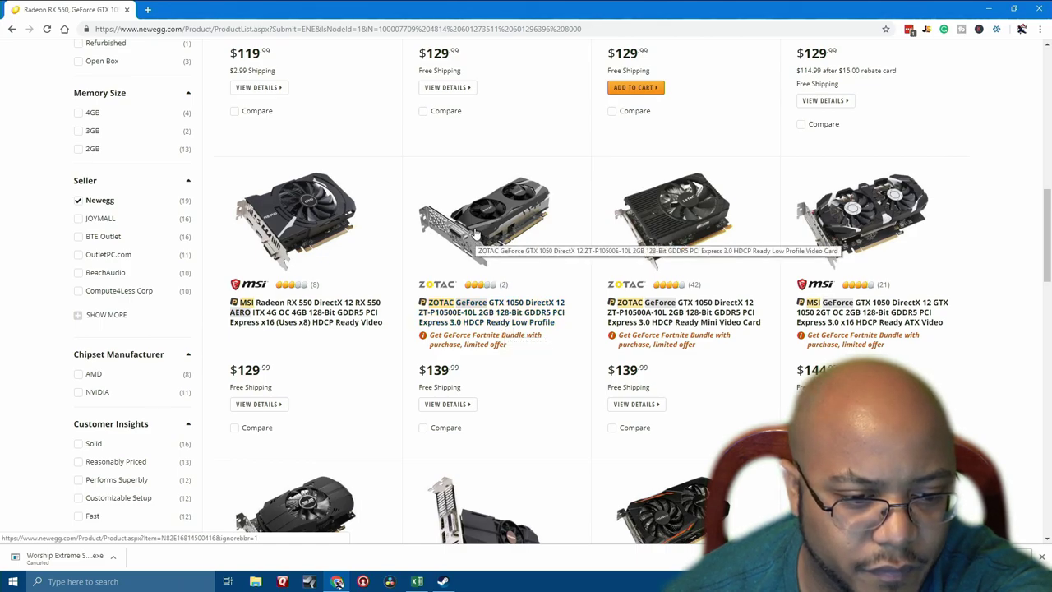
pyautogui.scroll(2, 320, 329)
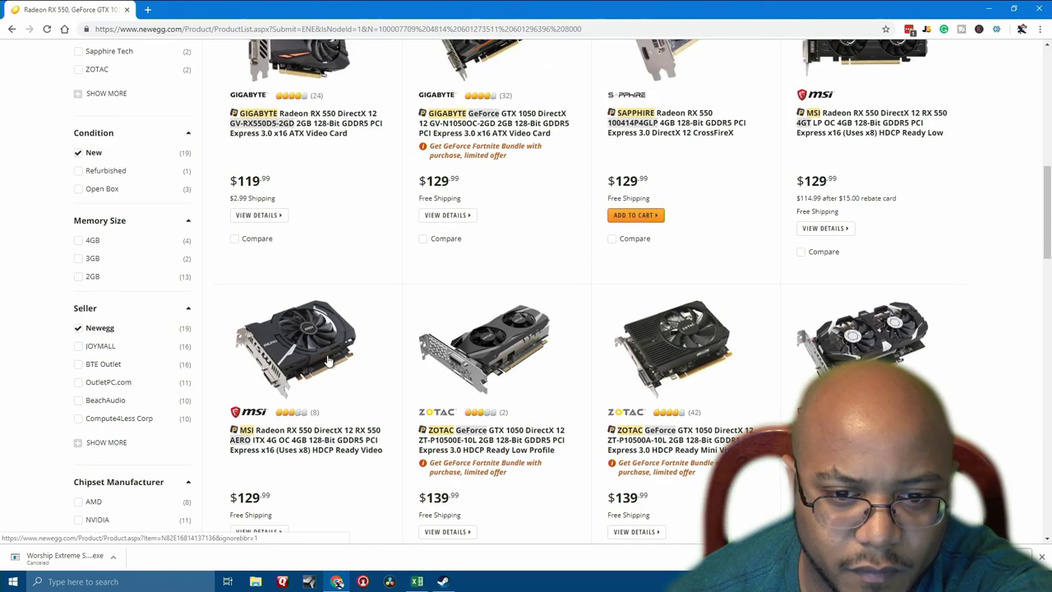
pyautogui.scroll(2, 327, 360)
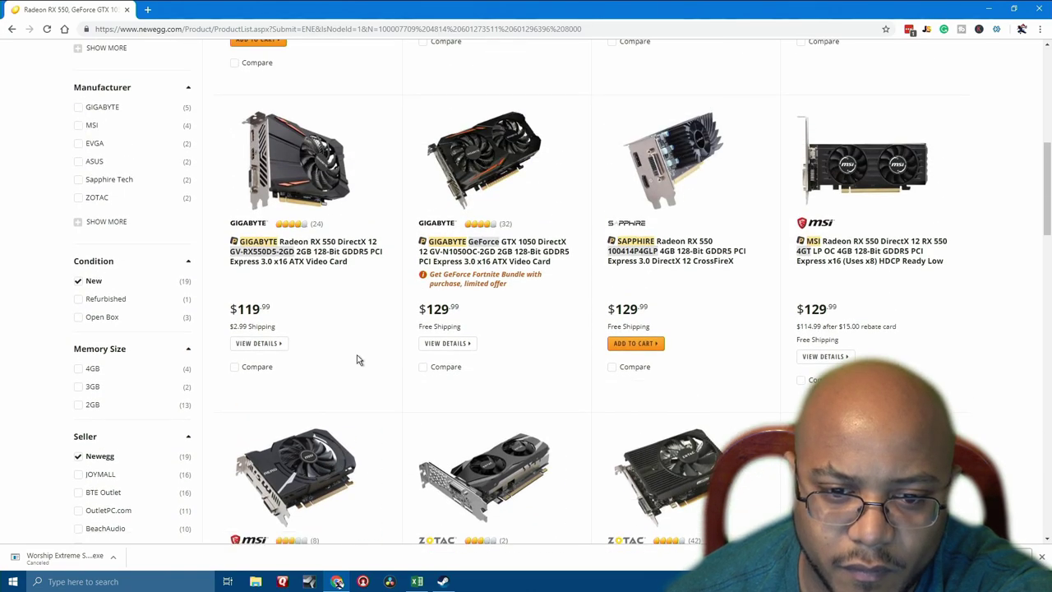
pyautogui.scroll(4, 499, 360)
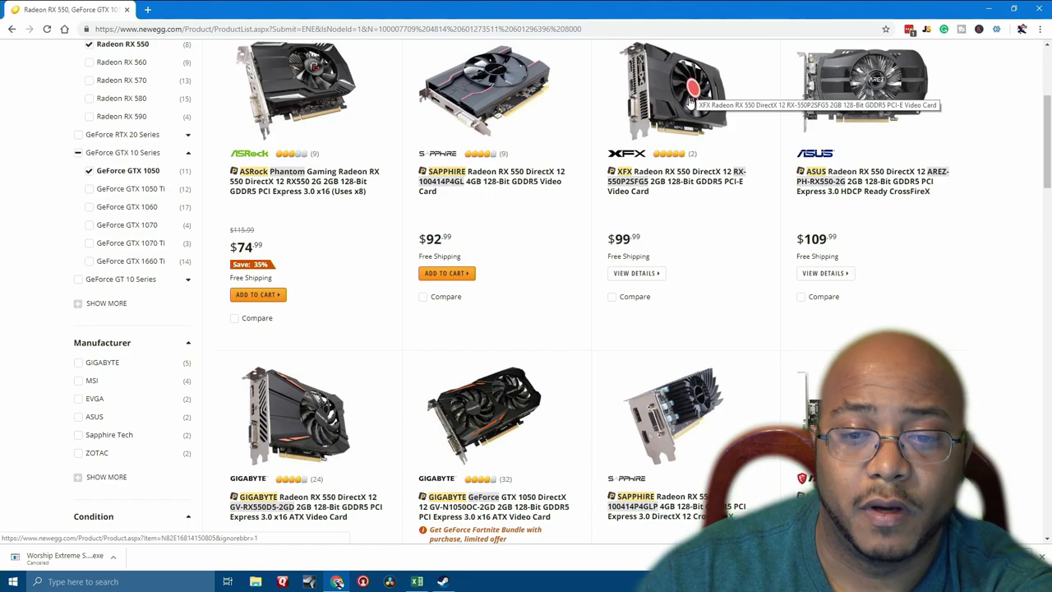
pyautogui.scroll(2, 715, 164)
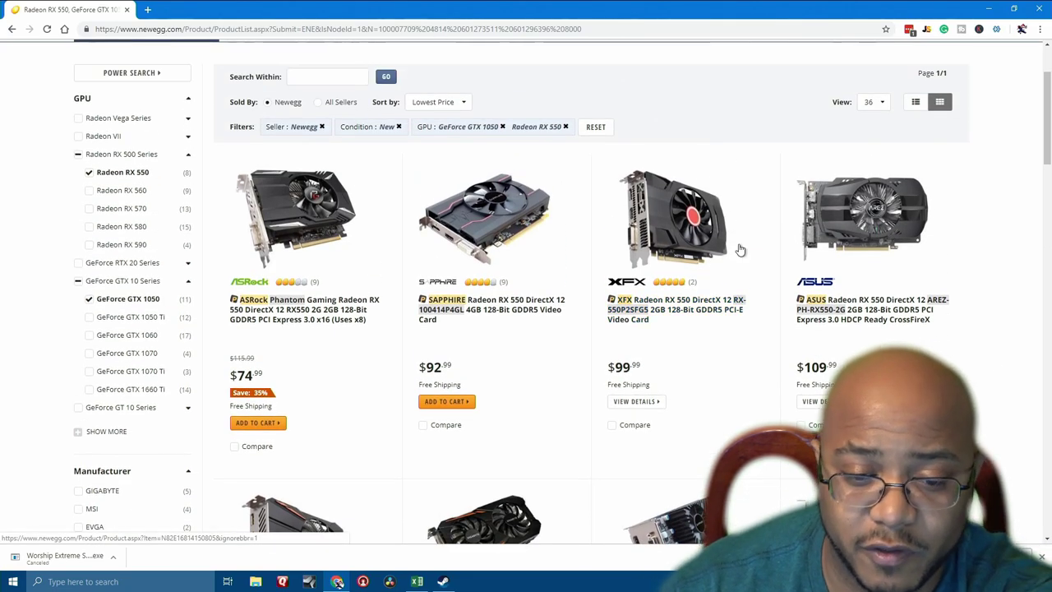
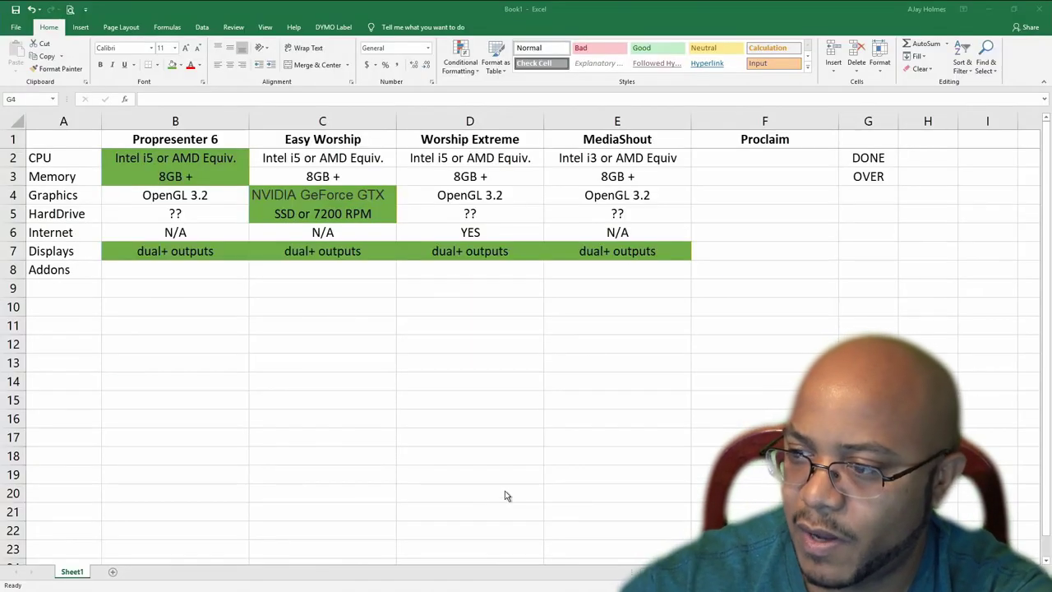
# - Enter 'OnBoard Graphics' in cell G4 on the Graphics row
pyautogui.click(873, 198)
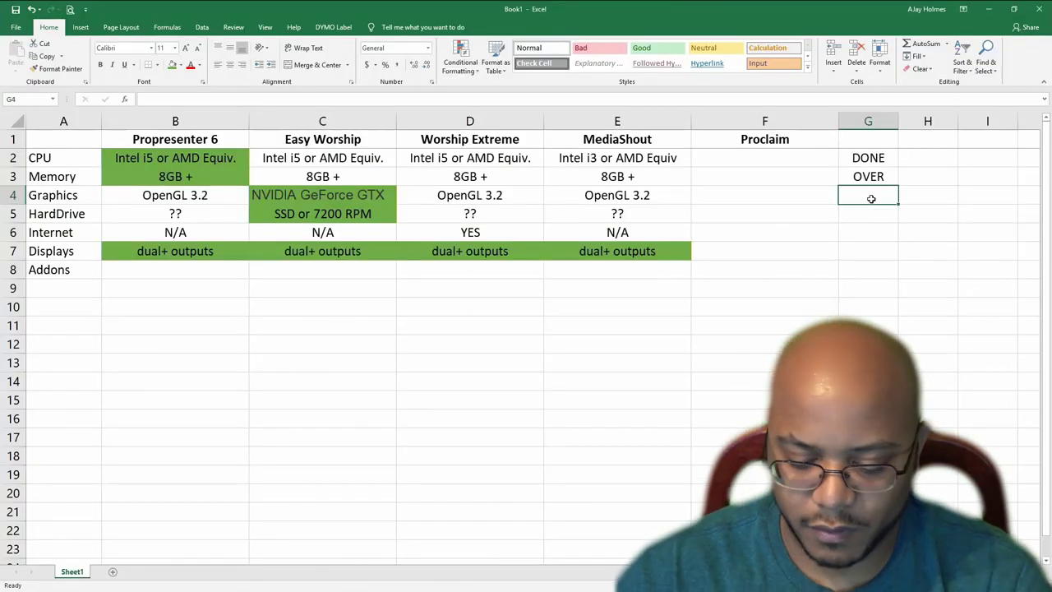
pyautogui.write('OnBoard Graphics')
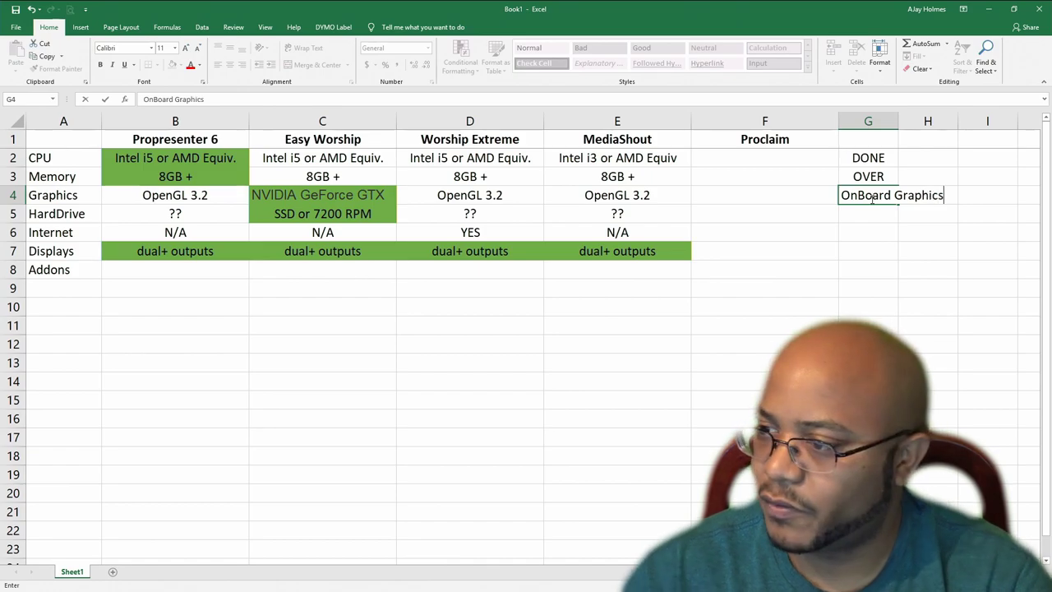
pyautogui.press('Return')
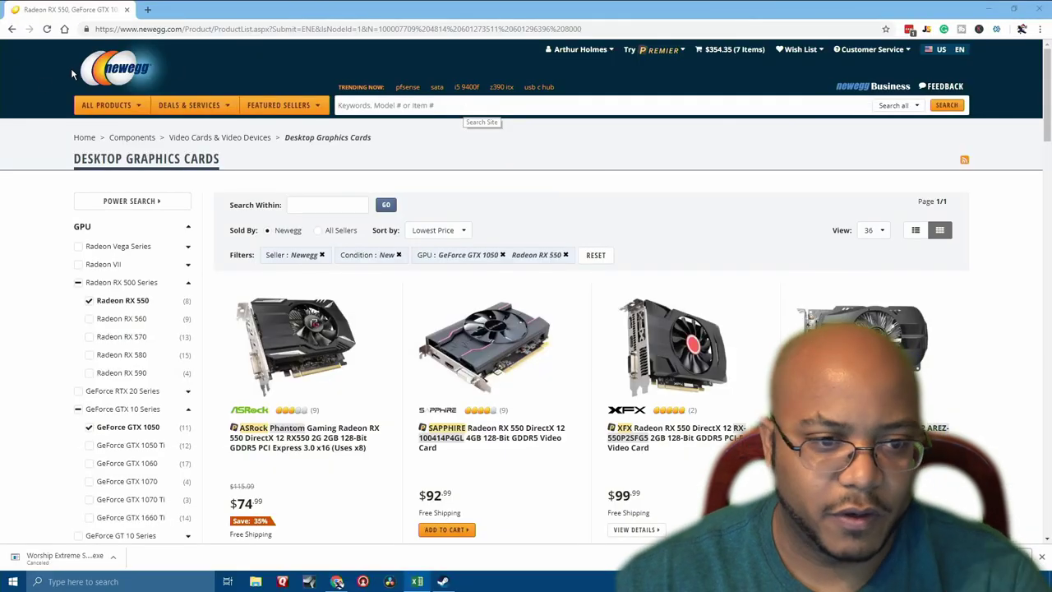
# - Go to Internal SSDs and filter to M.2 2280, new condition, sold by Newegg
pyautogui.moveTo(118, 108)
pyautogui.moveTo(133, 156)
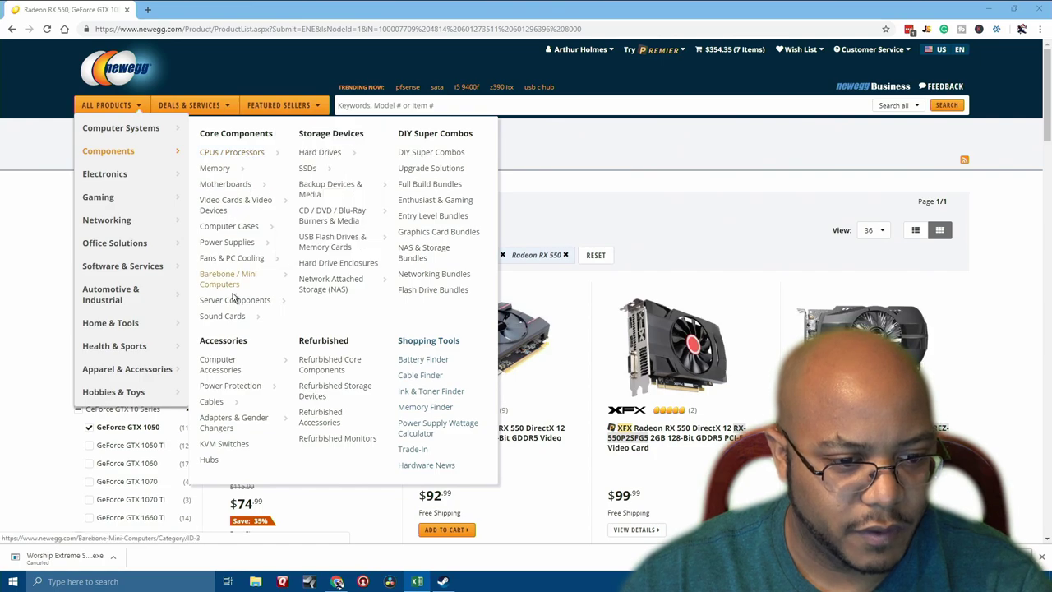
pyautogui.moveTo(309, 174)
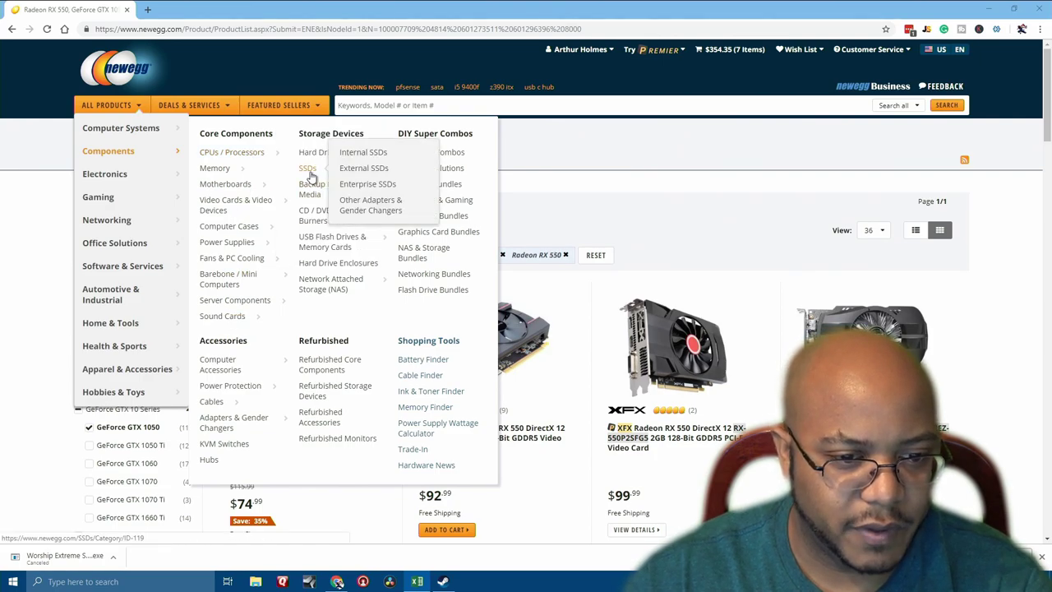
pyautogui.click(359, 157)
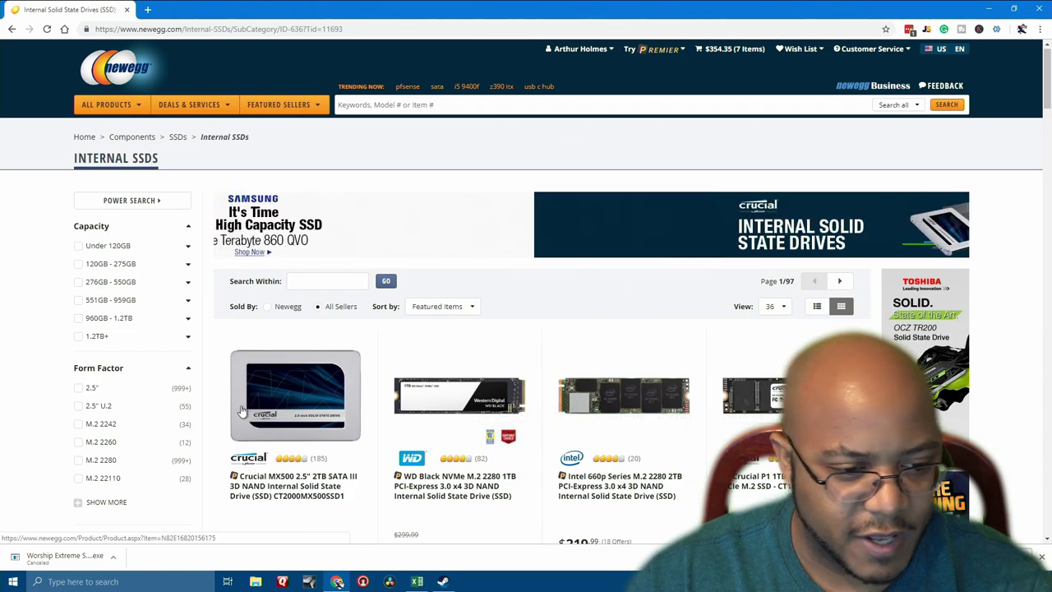
pyautogui.click(79, 461)
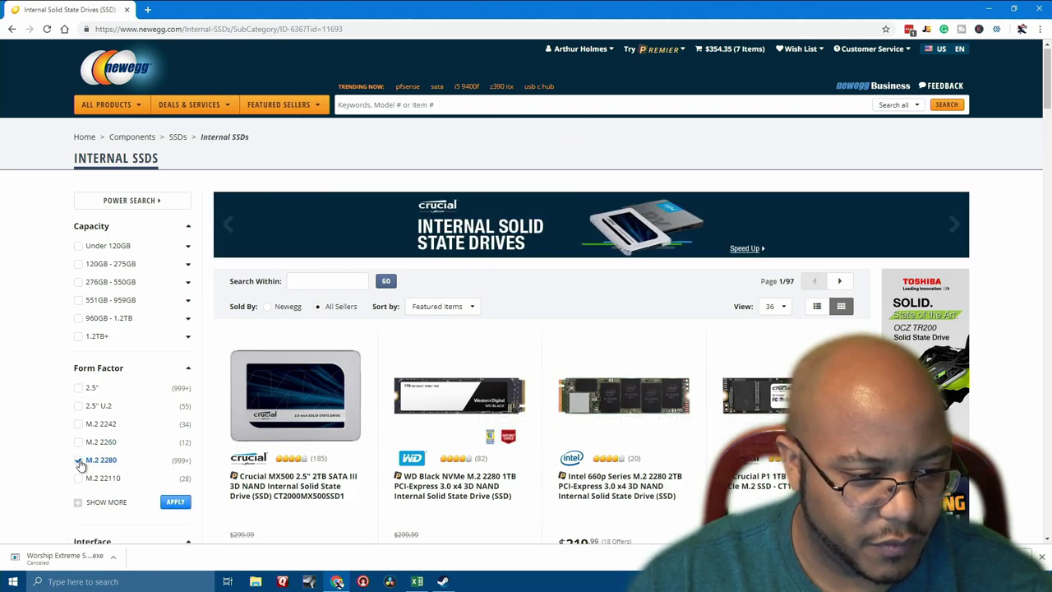
pyautogui.scroll(-5, 79, 444)
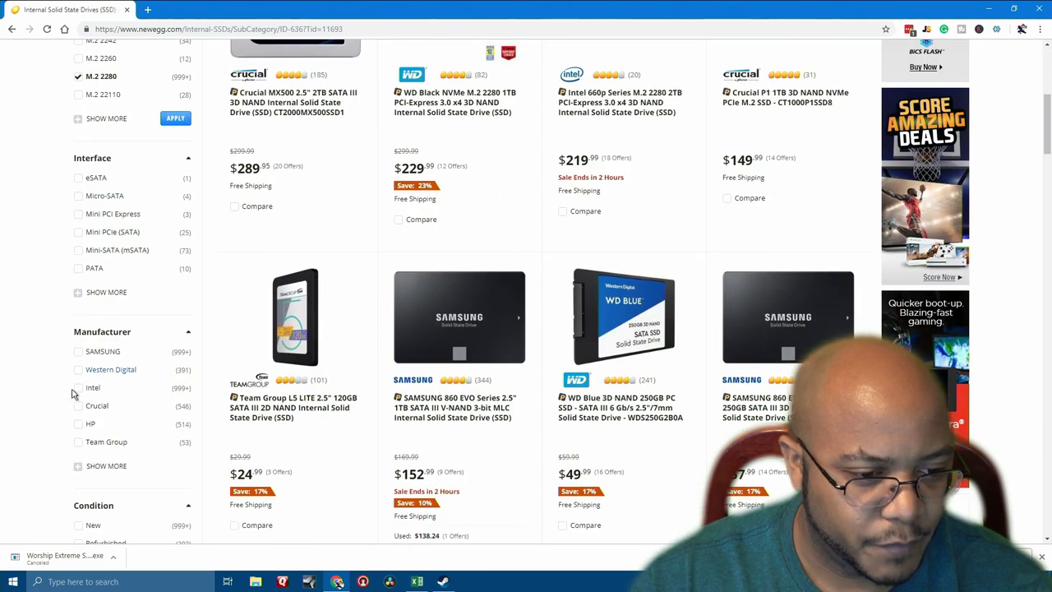
pyautogui.scroll(-3, 79, 394)
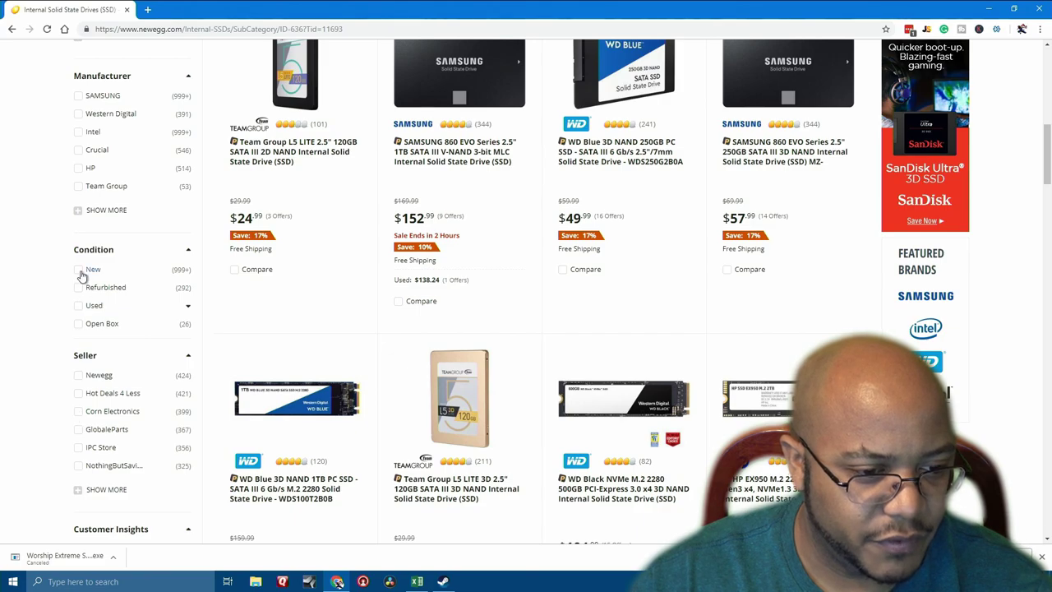
pyautogui.click(79, 270)
pyautogui.click(79, 405)
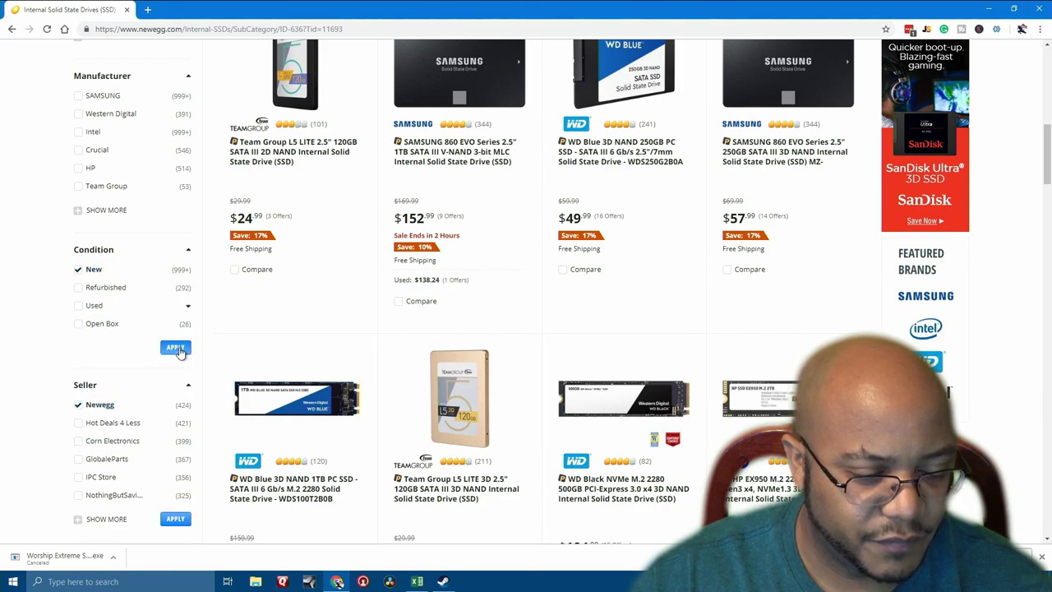
pyautogui.click(175, 347)
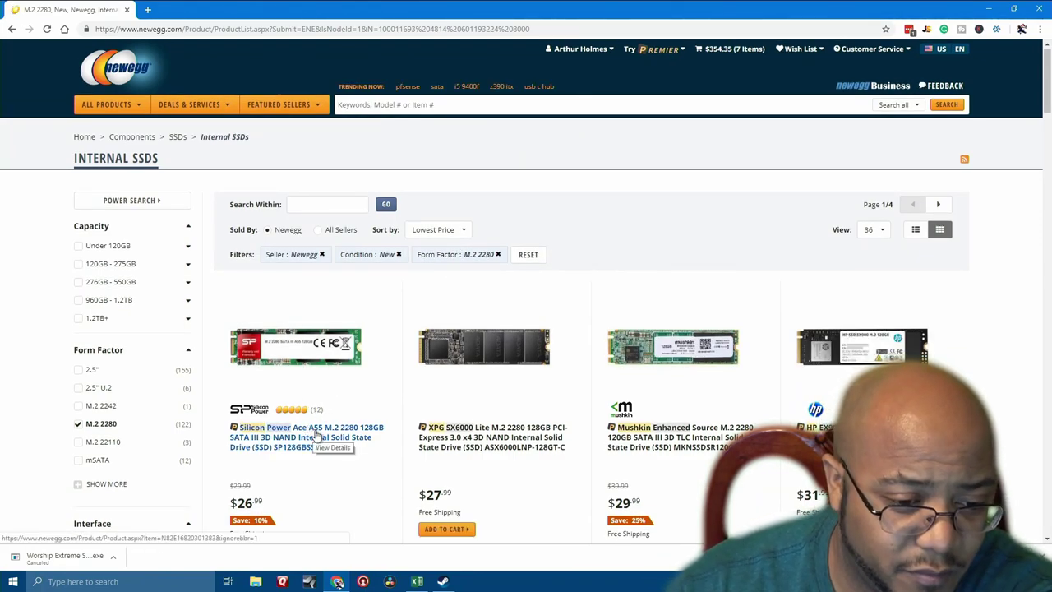
# - Add the Silicon Power Ace A55 in 512GB to the cart without the protection plan
pyautogui.click(337, 331)
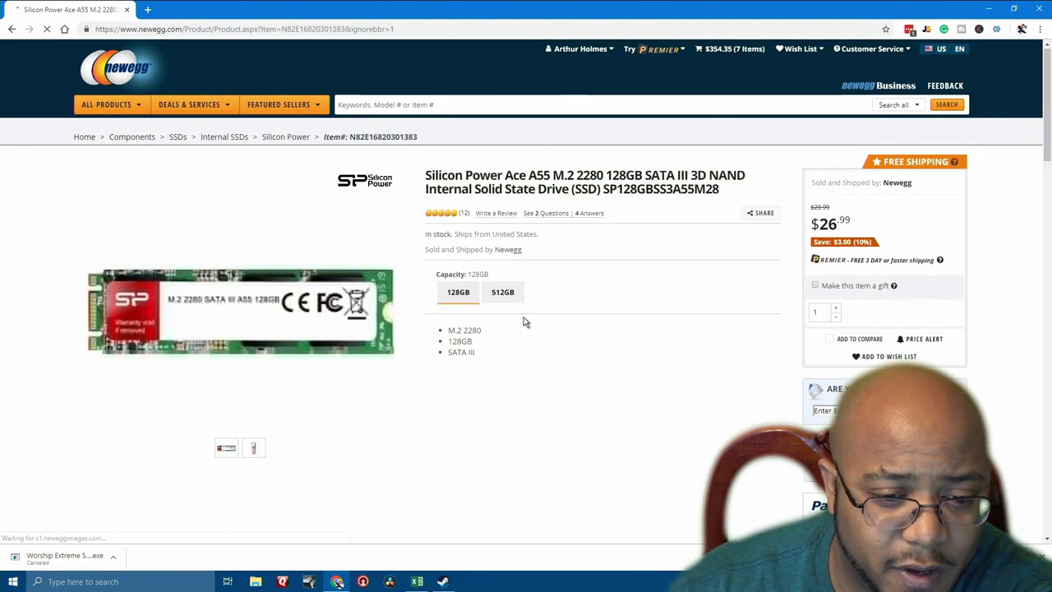
pyautogui.click(495, 296)
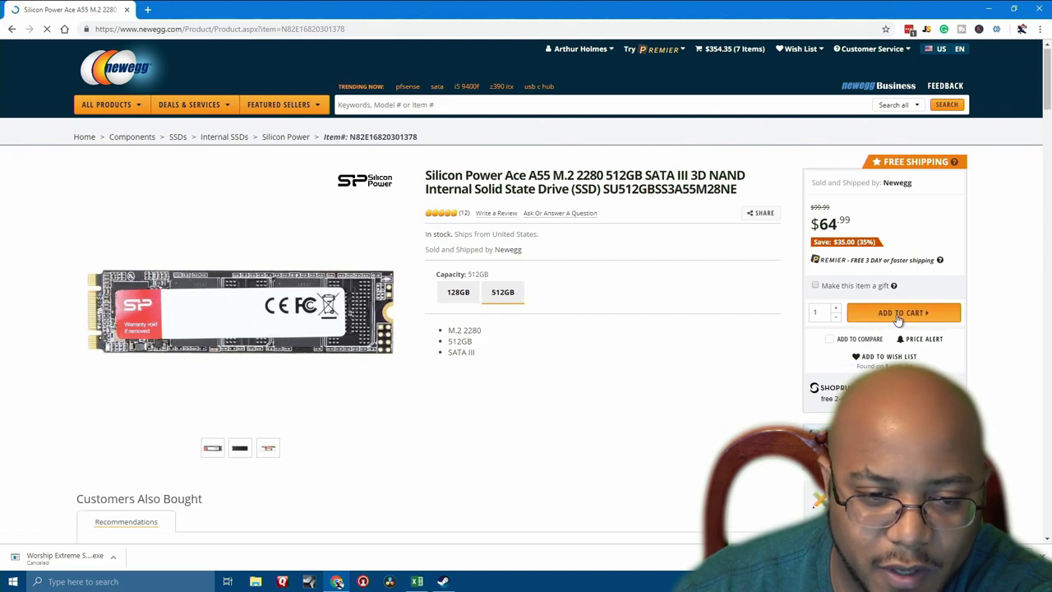
pyautogui.click(898, 317)
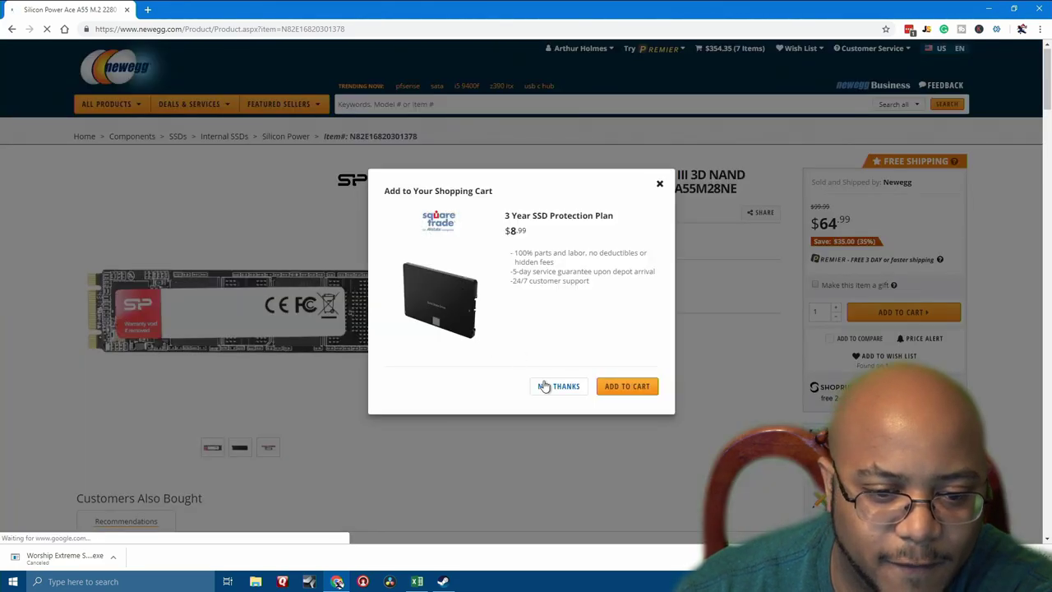
pyautogui.click(547, 387)
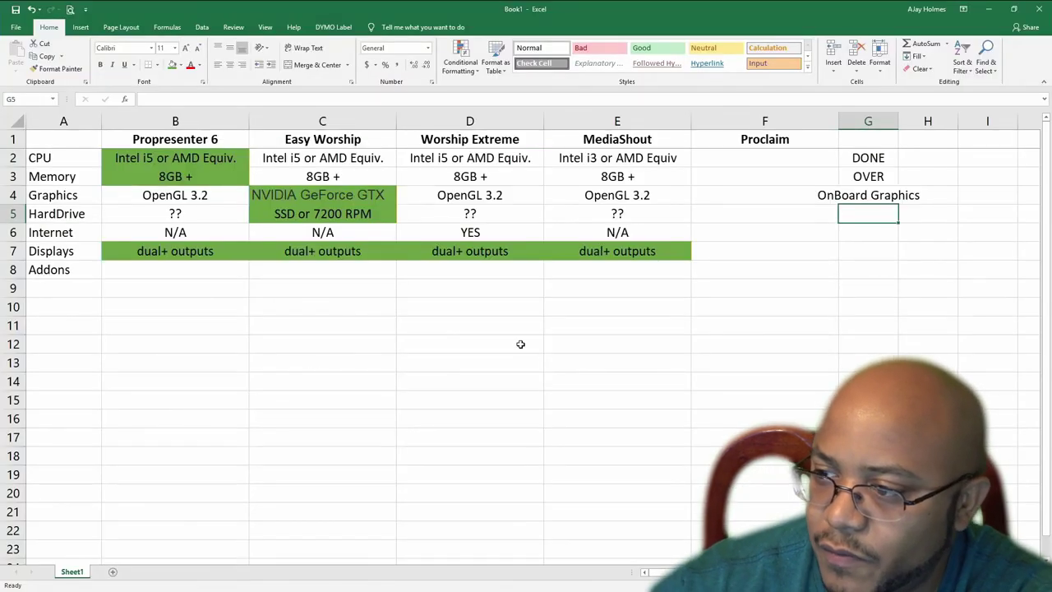
# - Enter '512 M.2 SSD' in G5 and 'Done' in G7 of the comparison sheet
pyautogui.doubleClick(842, 210)
pyautogui.write('512')
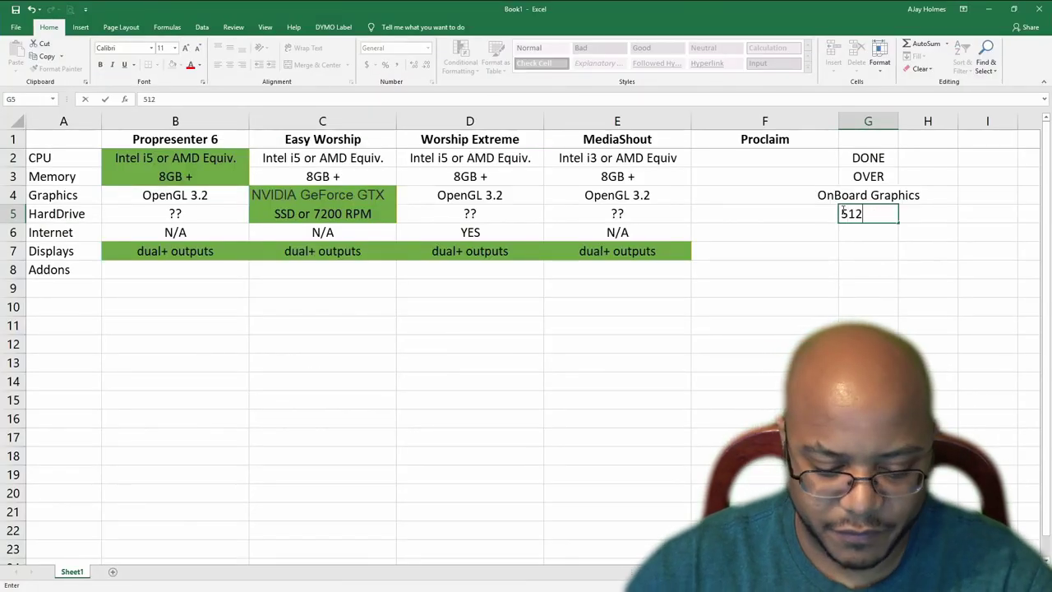
pyautogui.write(' M.2 SSD')
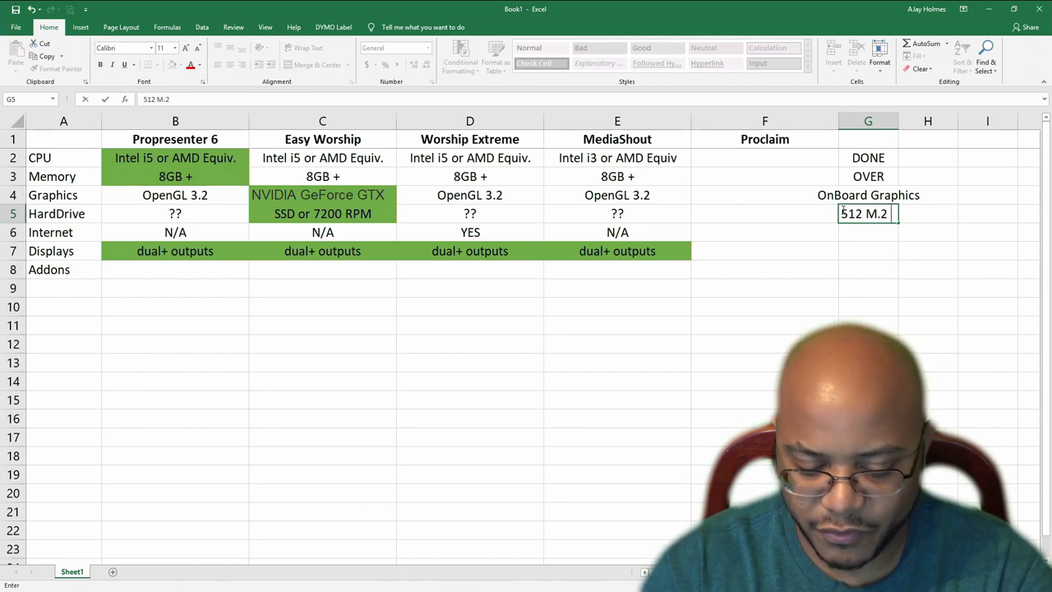
pyautogui.press('Return')
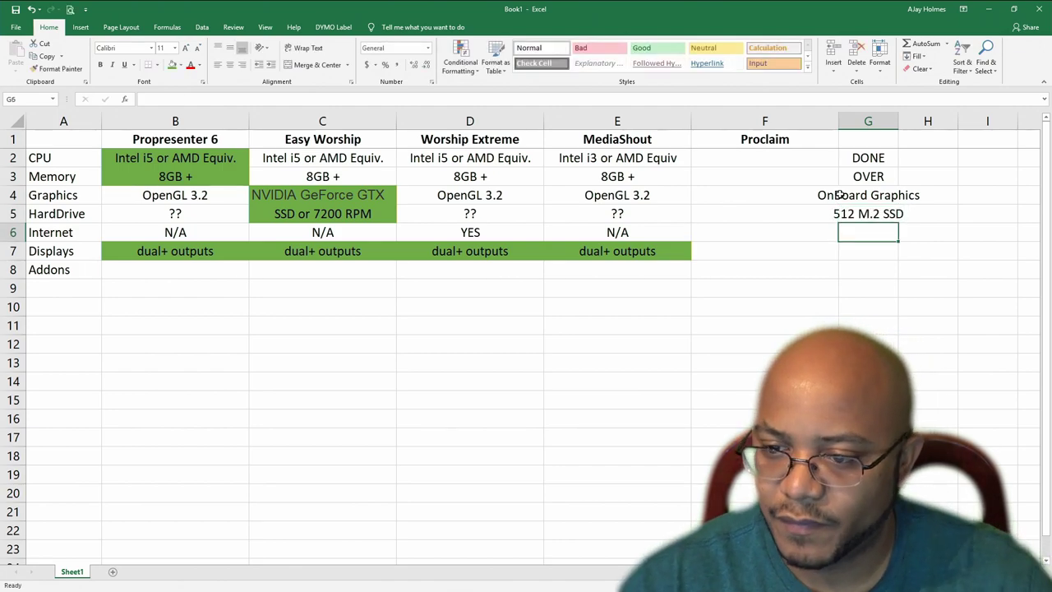
pyautogui.click(847, 250)
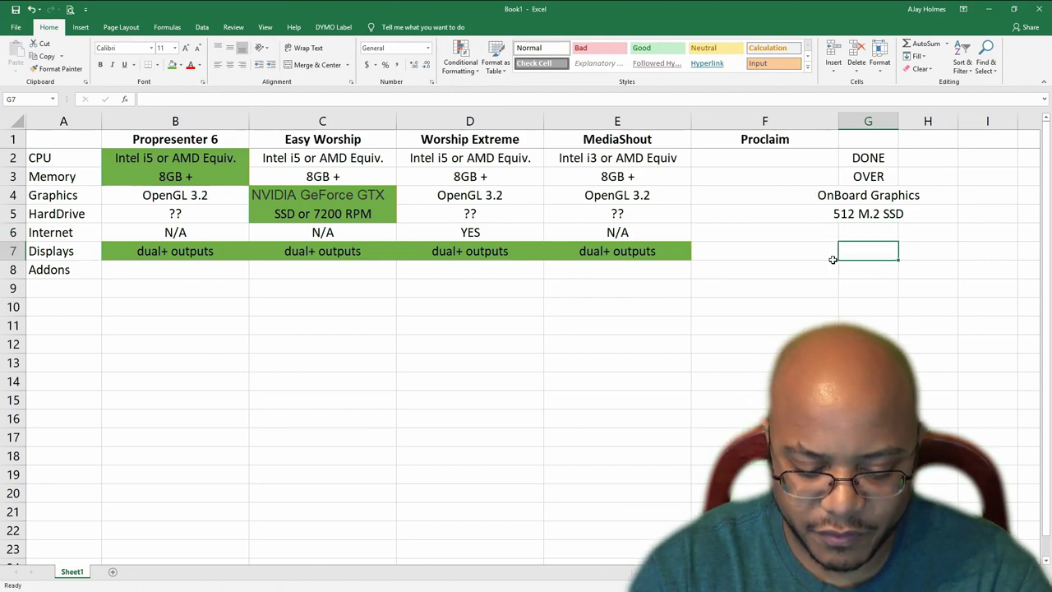
pyautogui.write('Done')
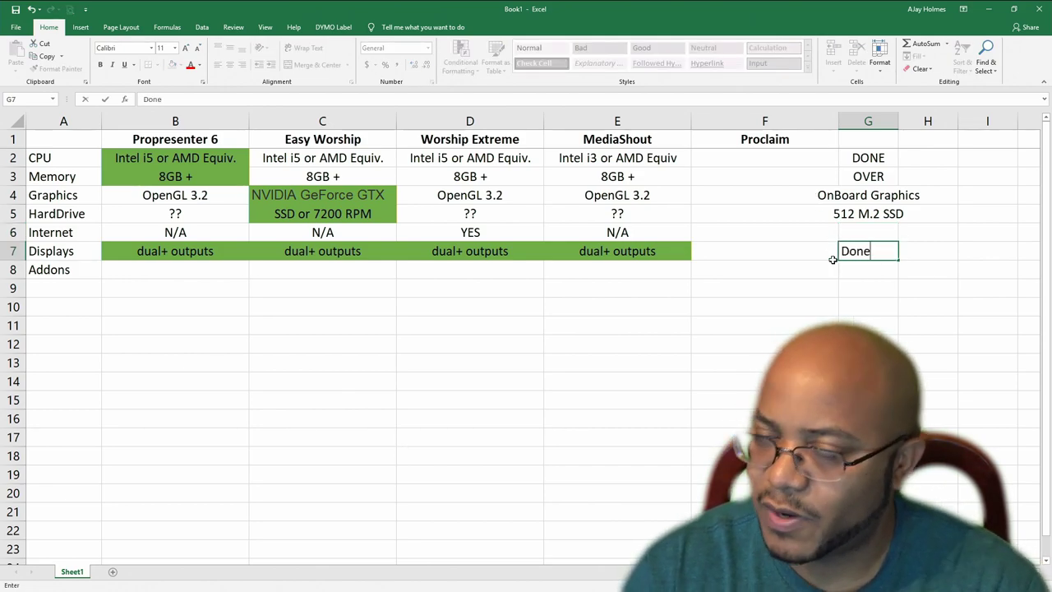
pyautogui.press('Return')
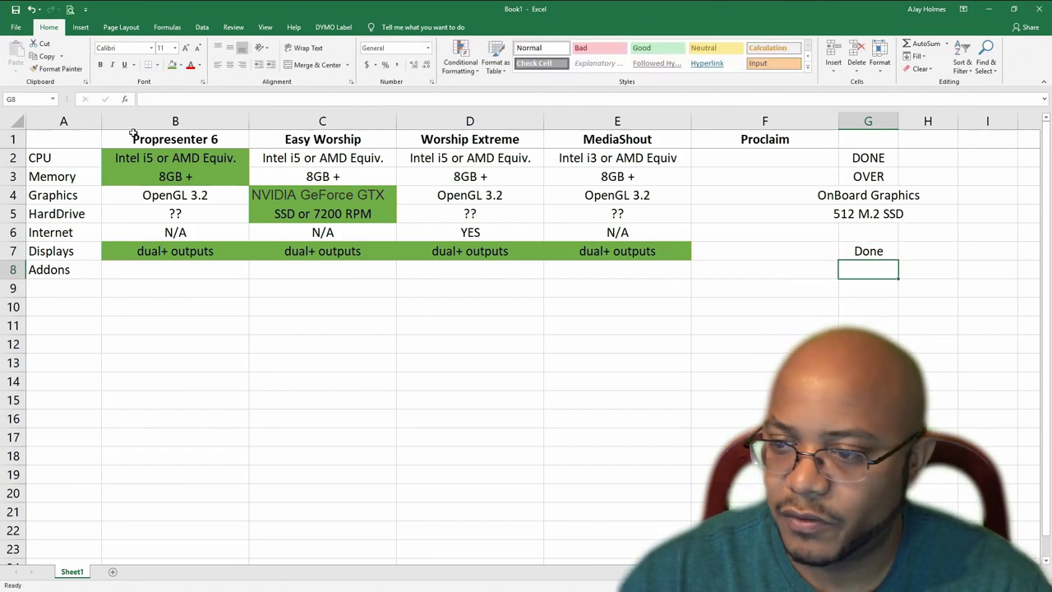
pyautogui.click(337, 581)
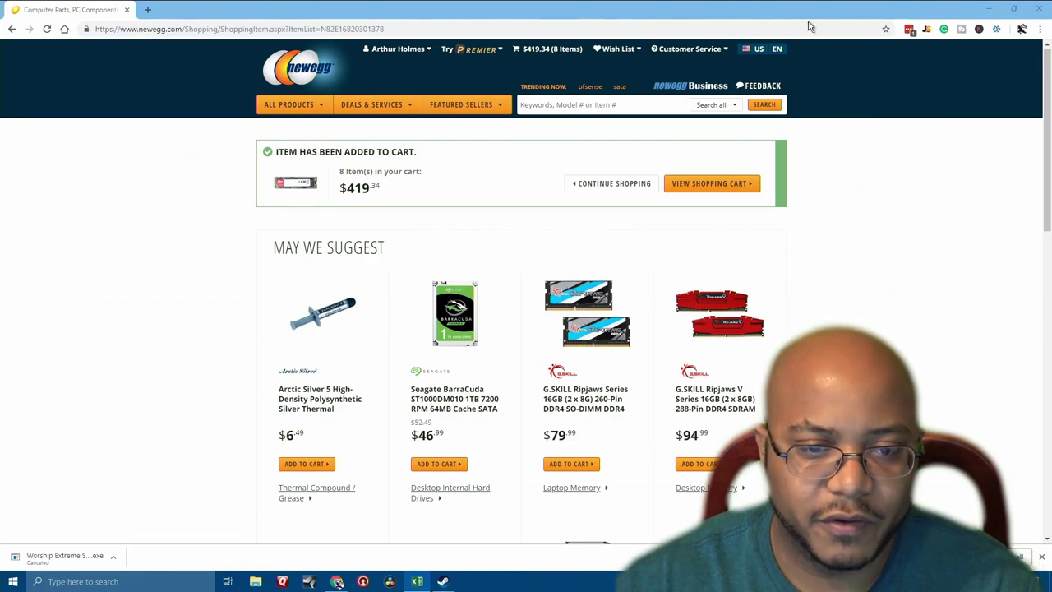
# - Search 'windows 10 home' and add Windows 10 Home 64-bit OEM to the cart
pyautogui.click(590, 102)
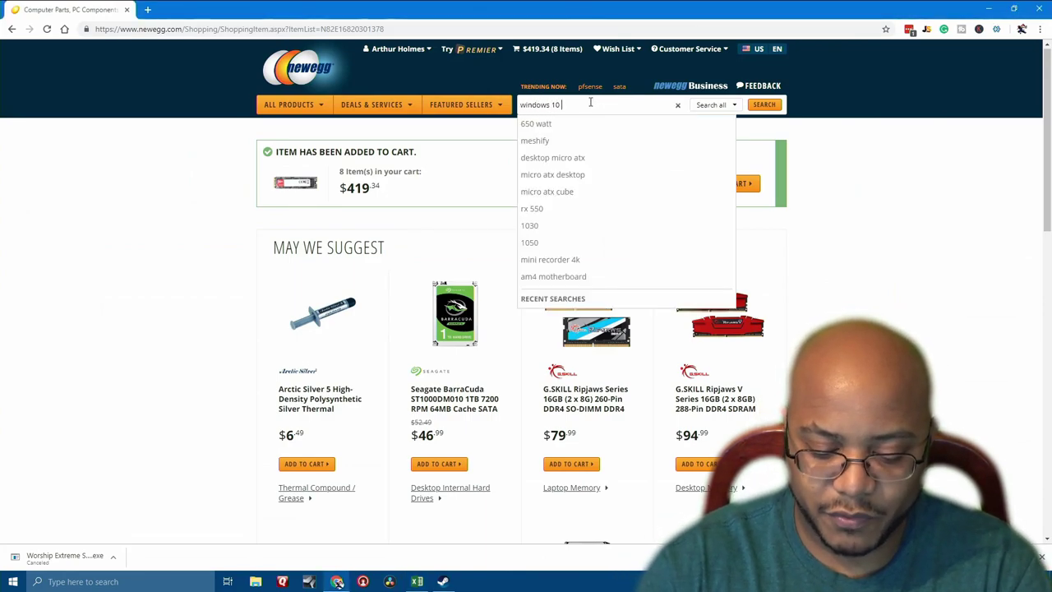
pyautogui.write('windows 10 home')
pyautogui.press('Return')
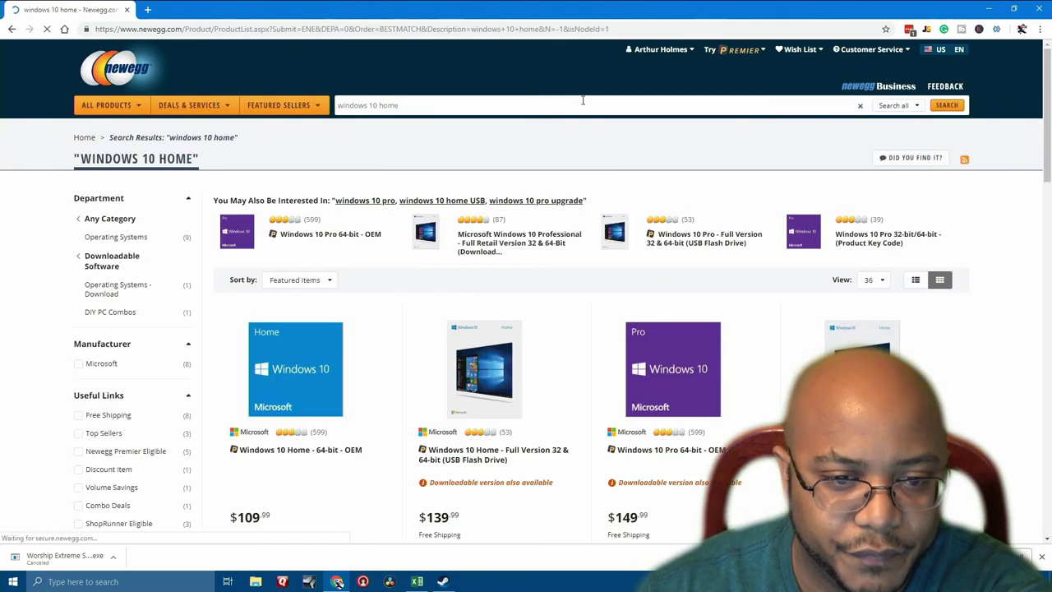
pyautogui.scroll(-2, 388, 371)
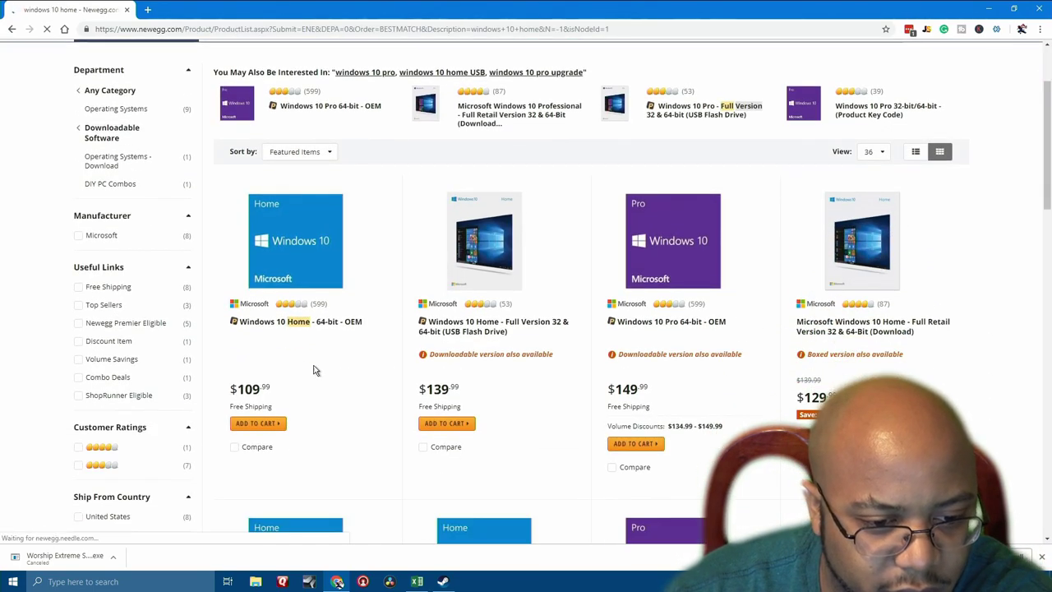
pyautogui.click(266, 424)
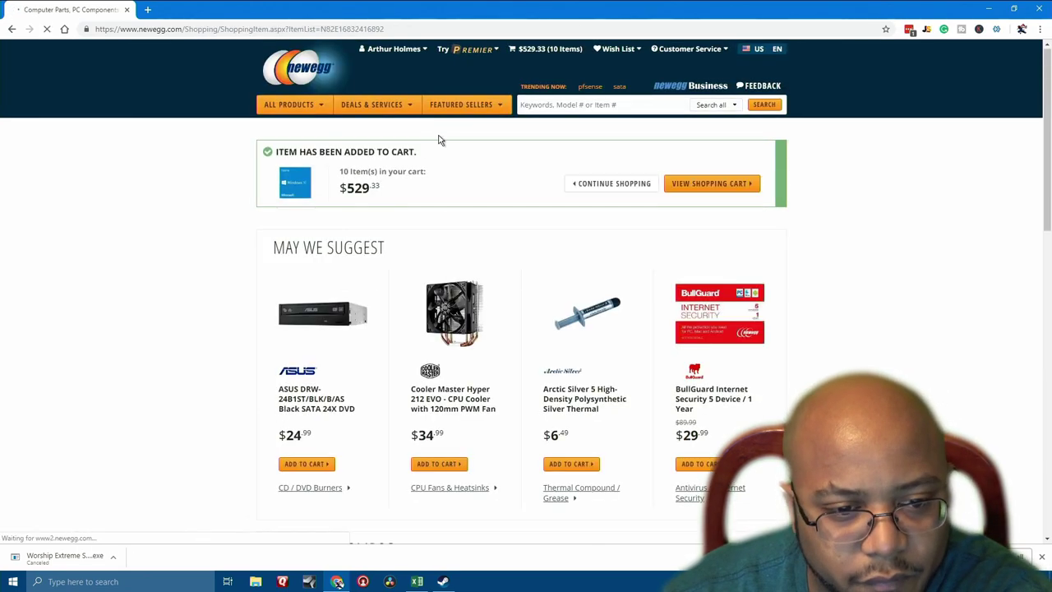
pyautogui.click(607, 106)
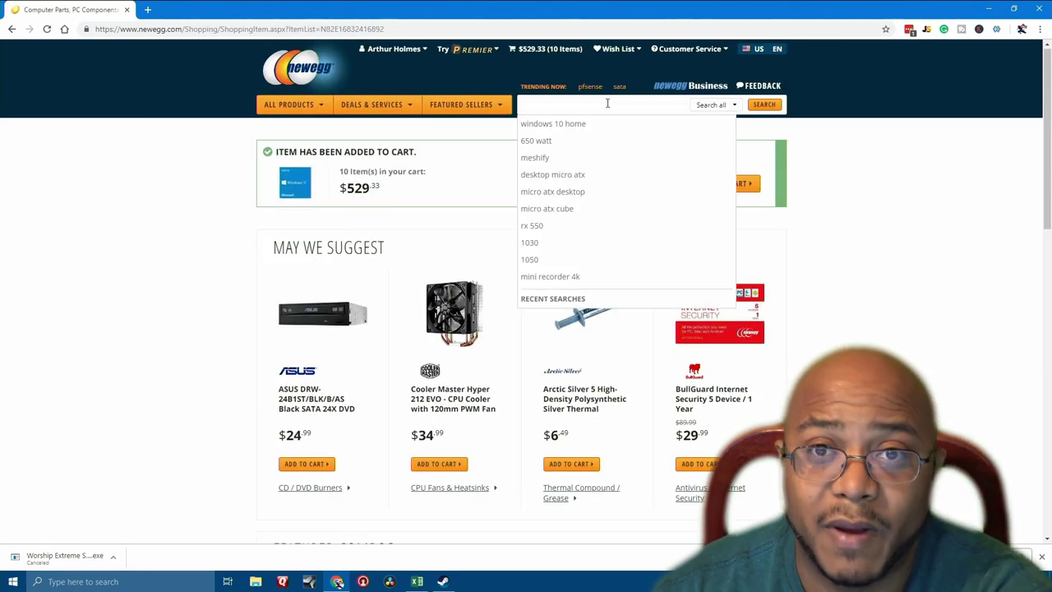
# - Search 'evga power 500' and limit results to items sold by Newegg
pyautogui.write('evga ')
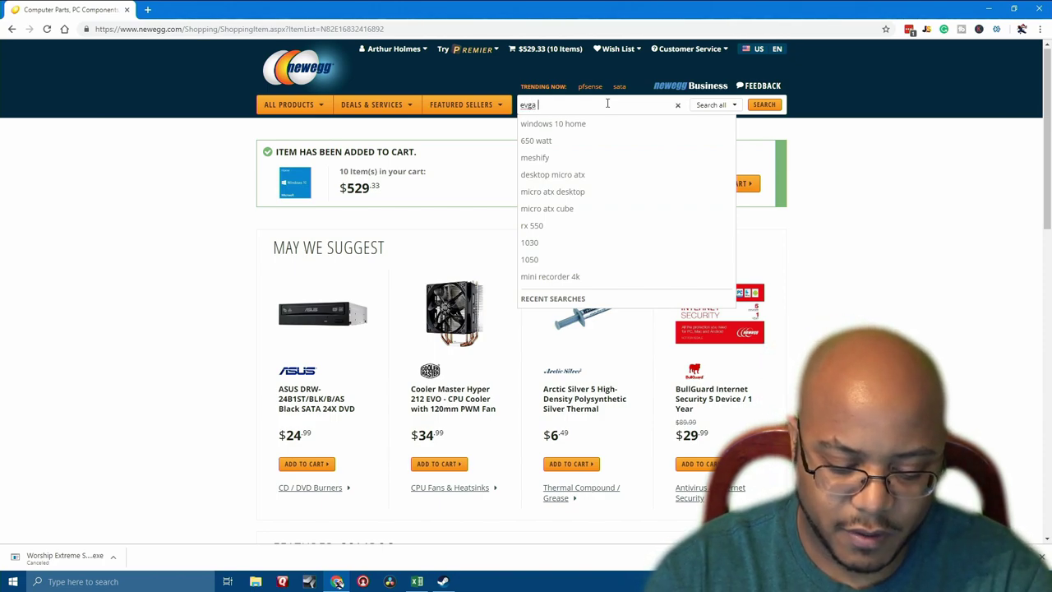
pyautogui.write('power 500')
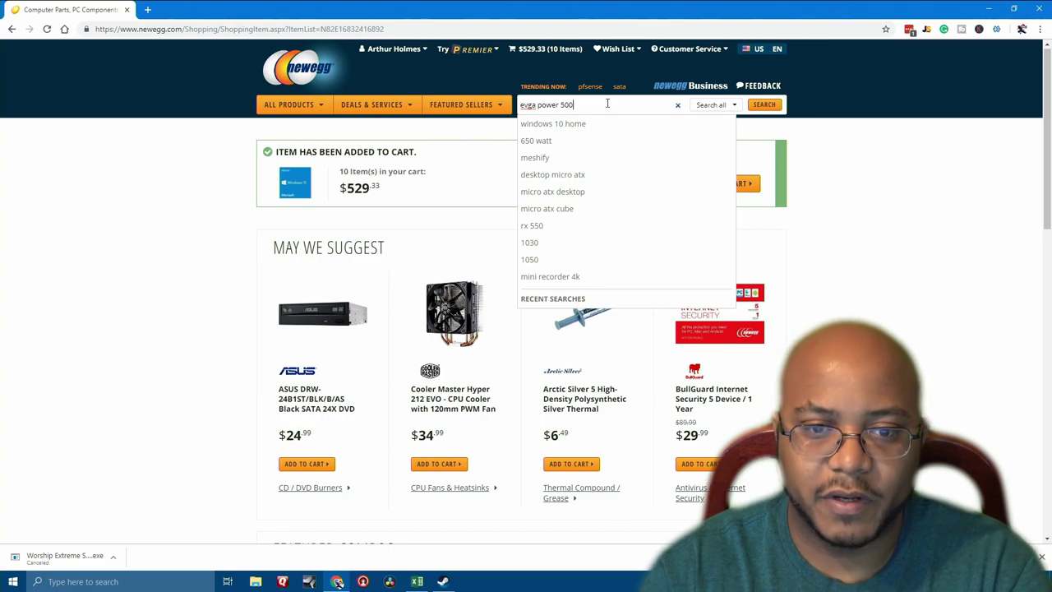
pyautogui.press('Return')
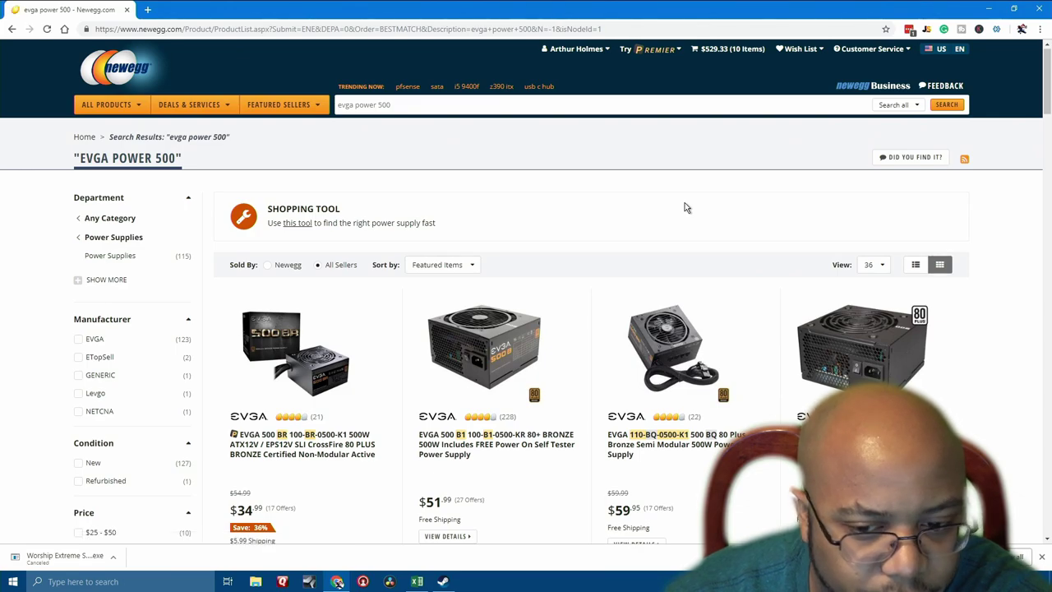
pyautogui.click(433, 266)
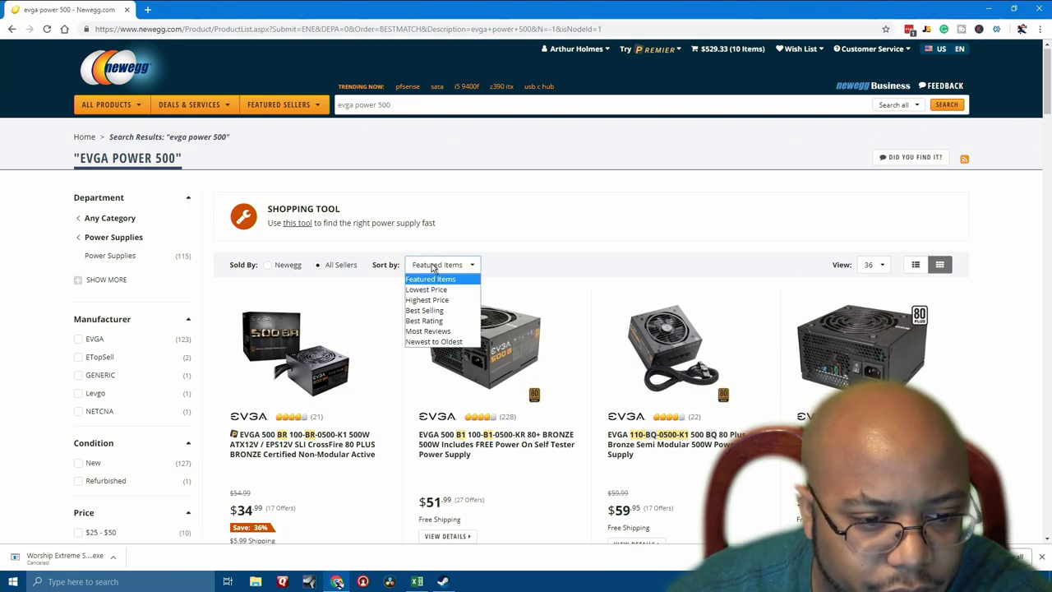
pyautogui.click(268, 265)
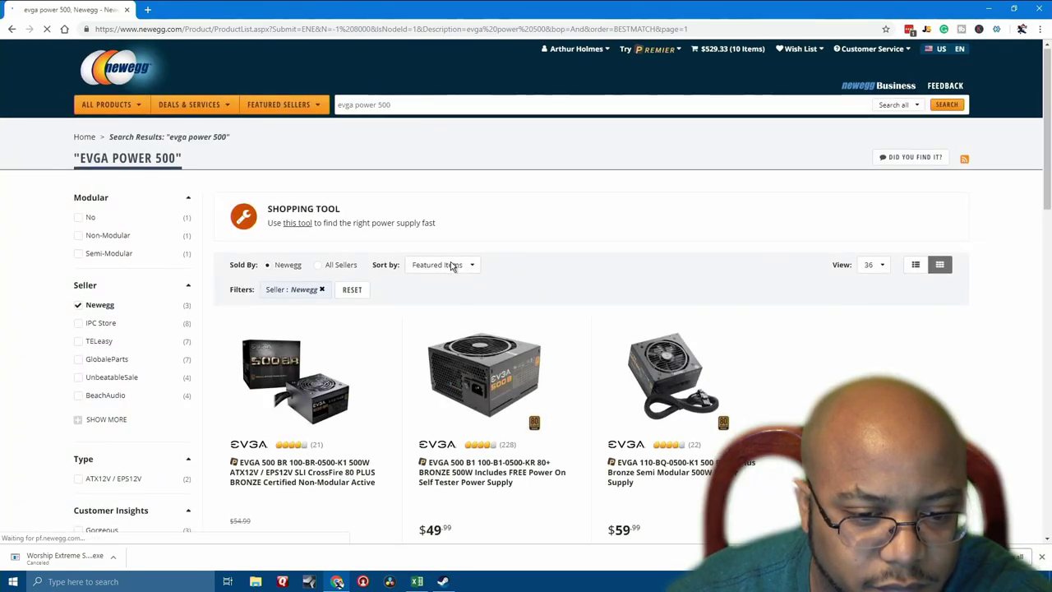
pyautogui.scroll(-2, 476, 260)
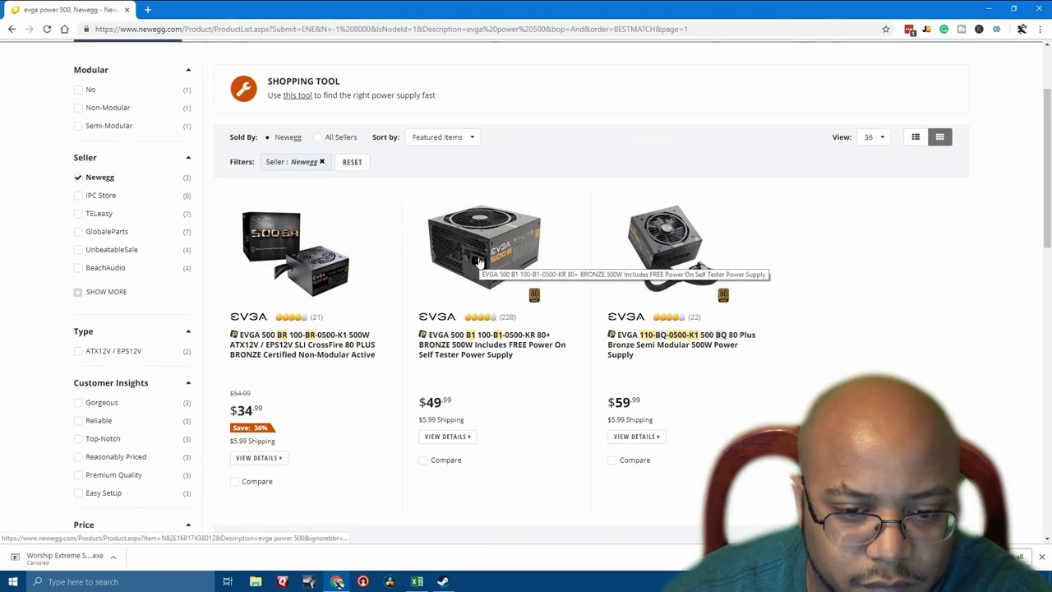
# - Add the EVGA 500 BR in its 500W version to the cart with a protection plan
pyautogui.click(341, 351)
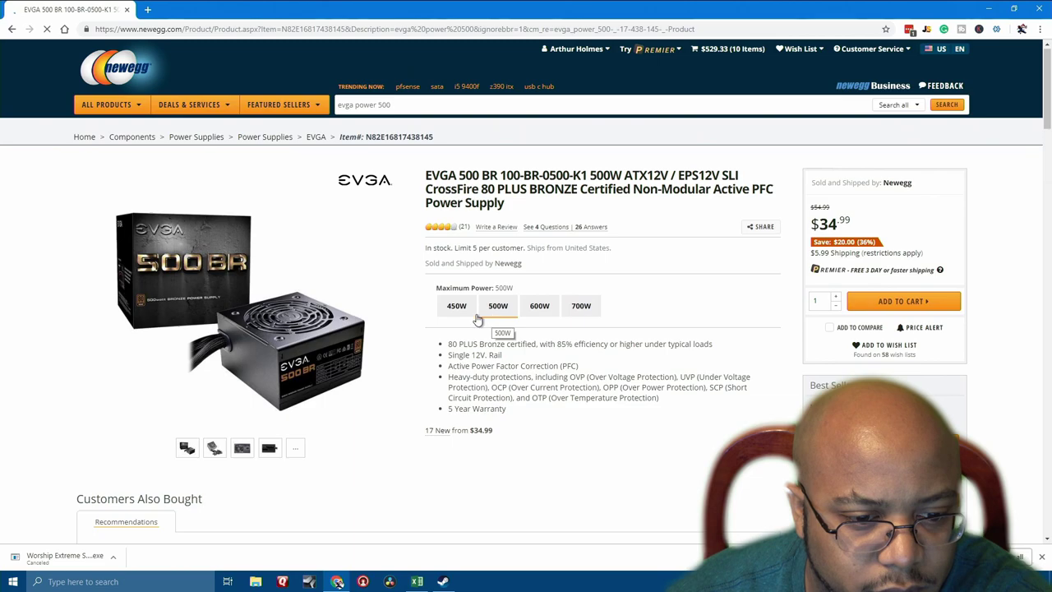
pyautogui.click(458, 315)
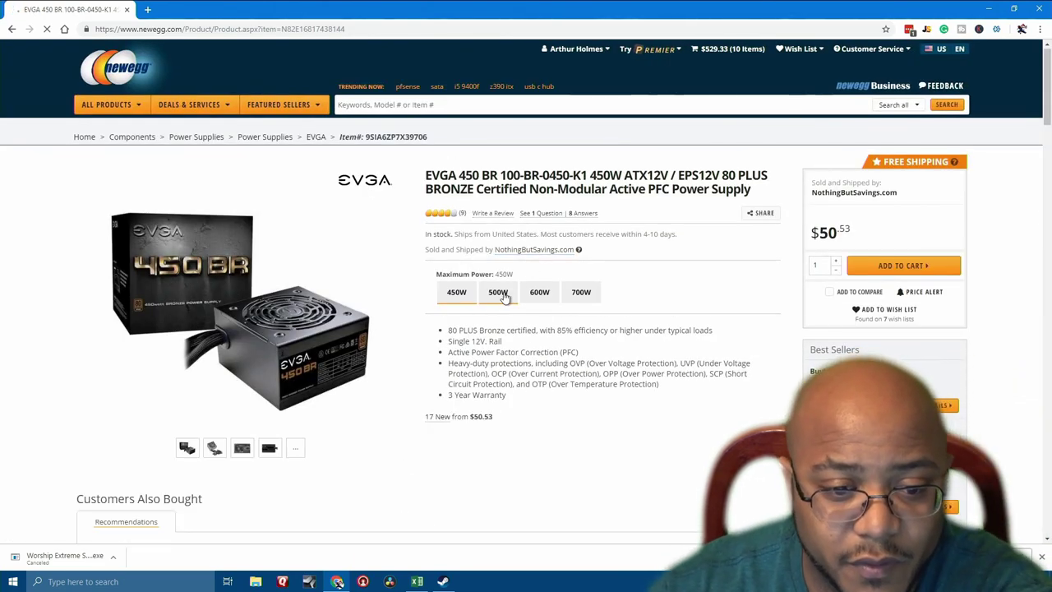
pyautogui.click(499, 296)
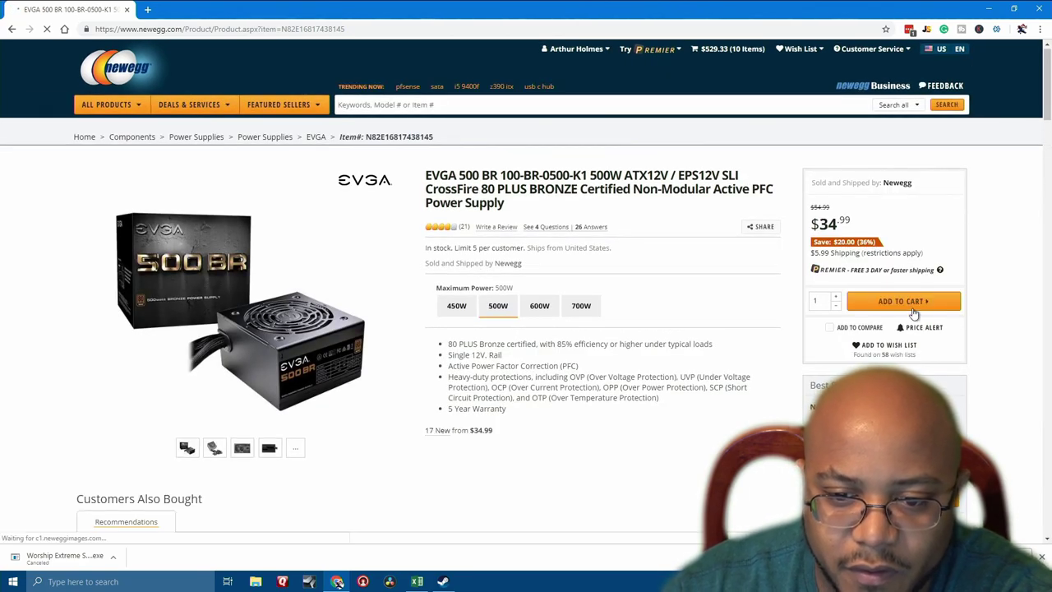
pyautogui.click(904, 301)
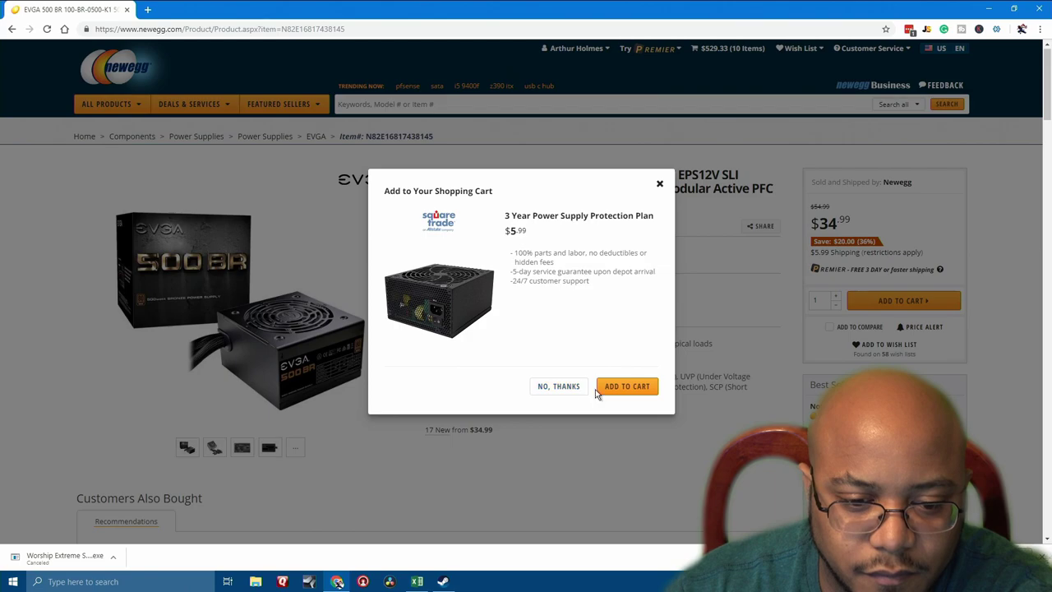
pyautogui.click(616, 388)
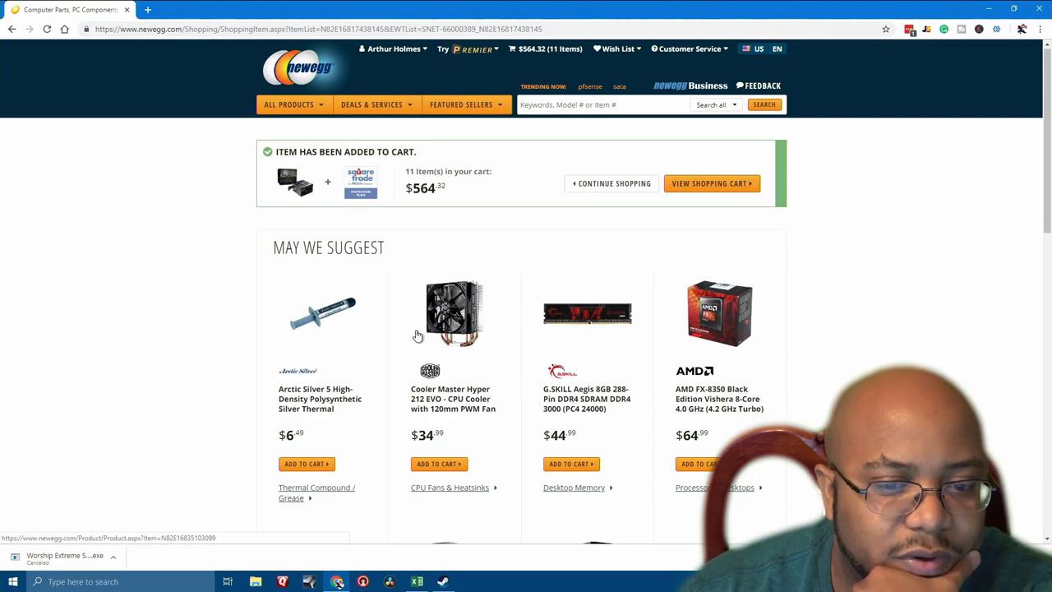
pyautogui.click(288, 104)
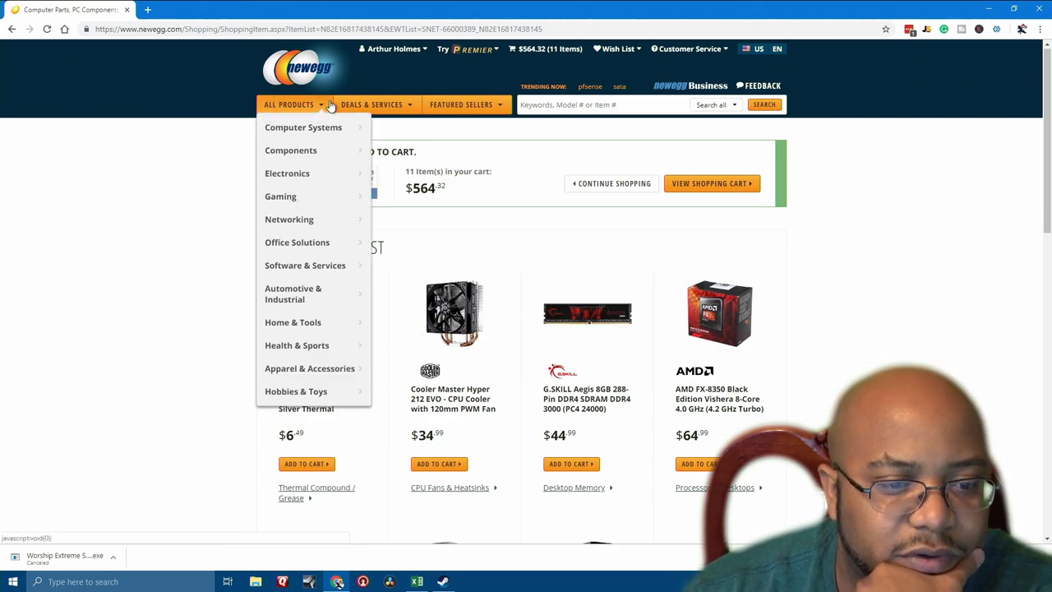
# - Look through the All Products categories, then go to the shopping cart
pyautogui.moveTo(317, 245)
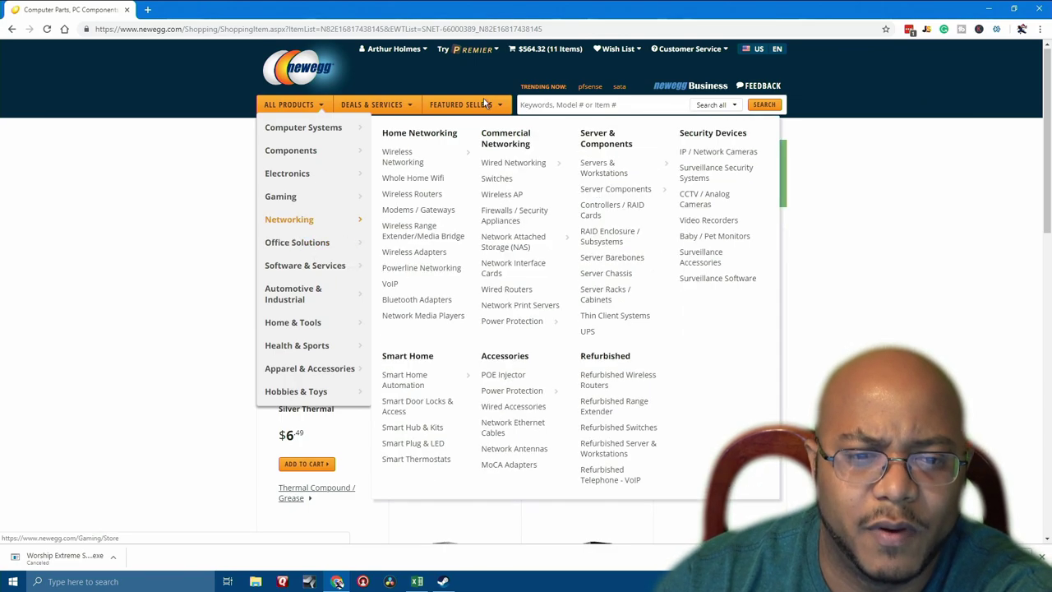
pyautogui.click(556, 49)
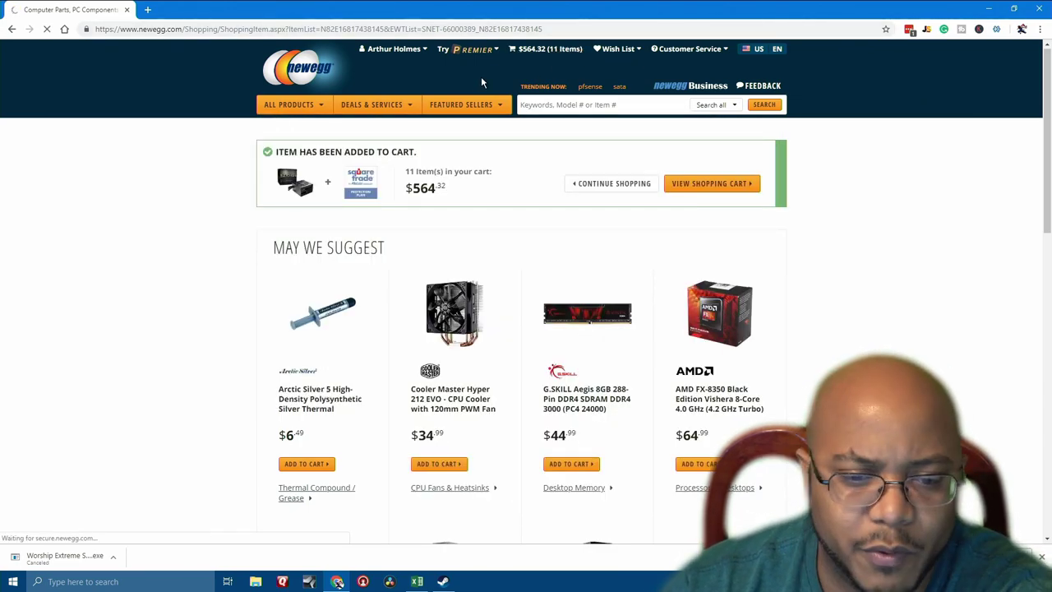
pyautogui.moveTo(407, 112)
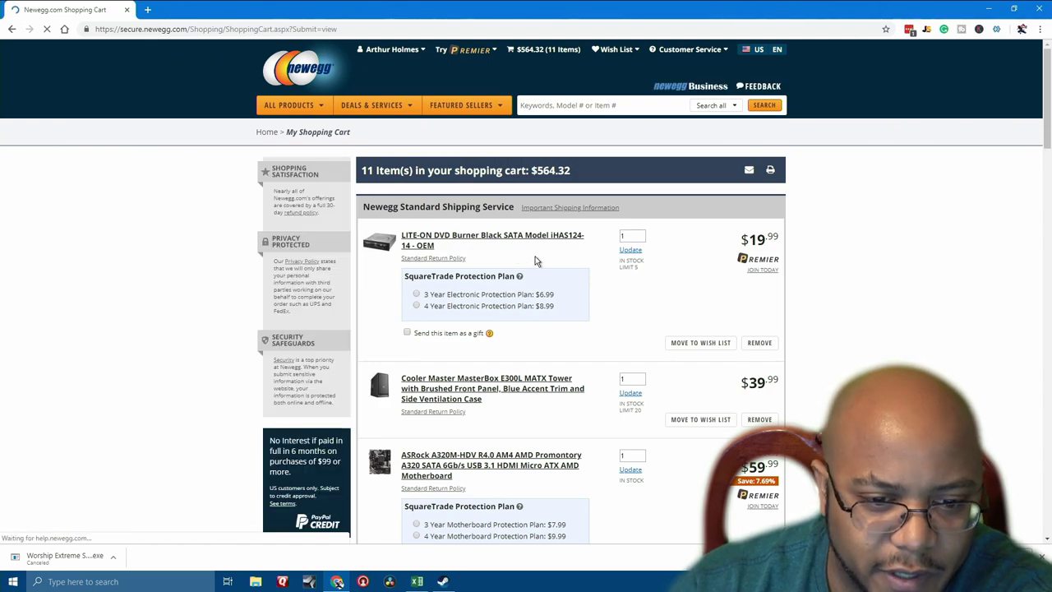
pyautogui.scroll(-2, 600, 273)
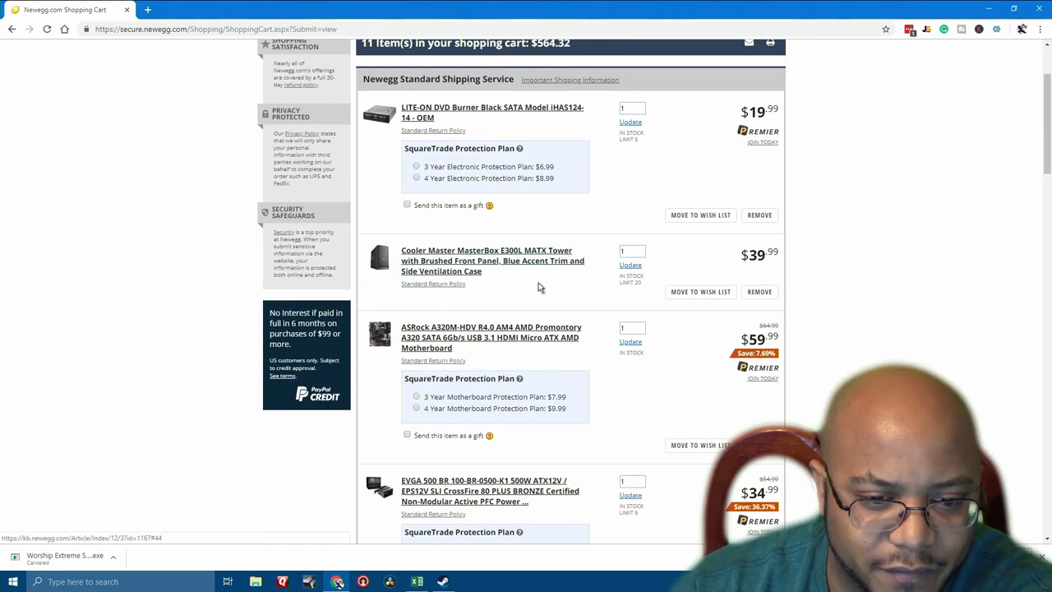
pyautogui.scroll(-2, 435, 280)
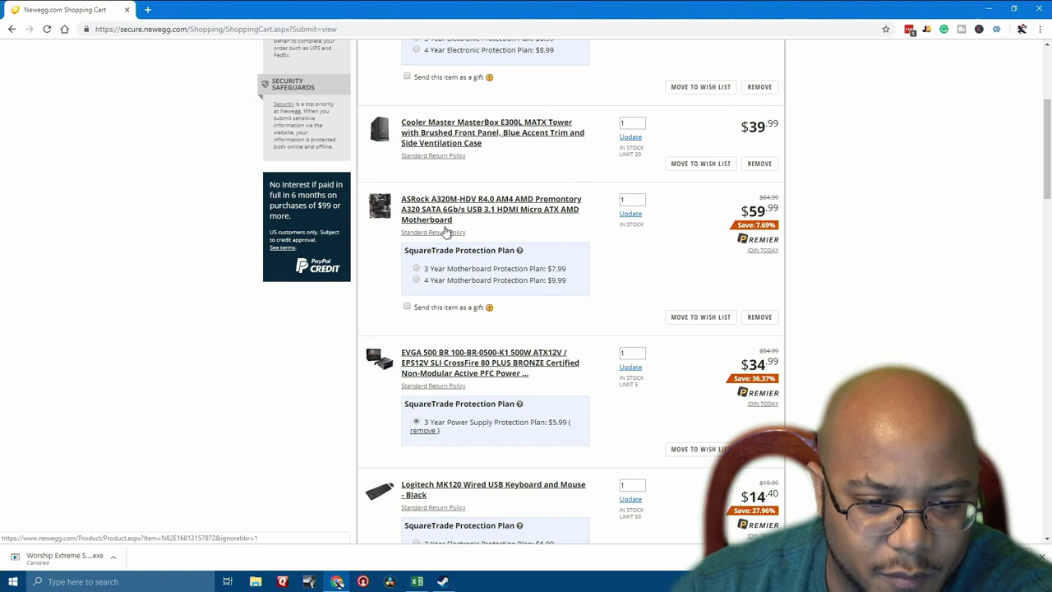
pyautogui.scroll(-2, 485, 362)
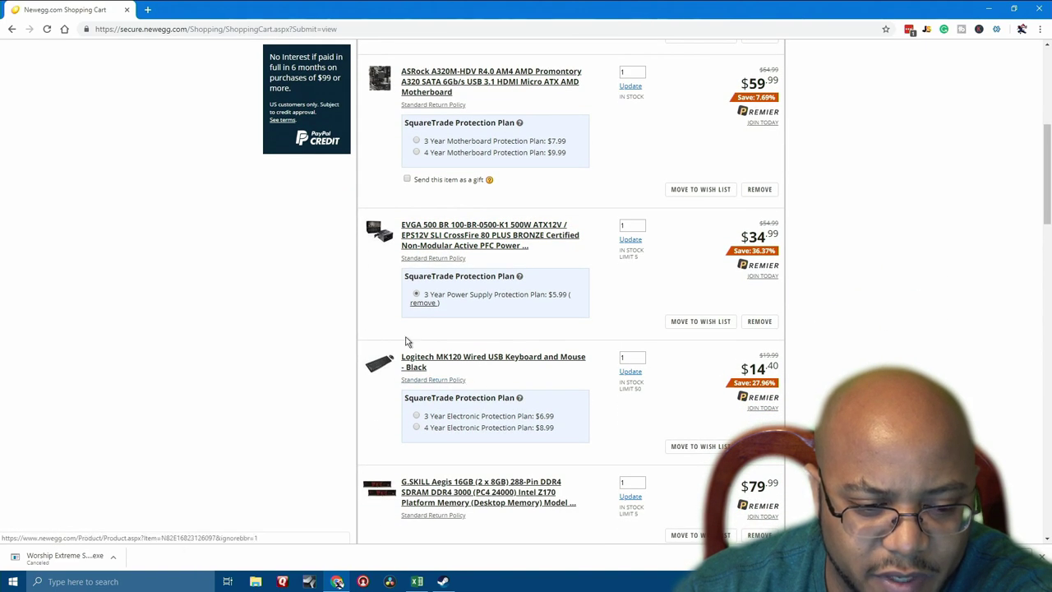
pyautogui.scroll(-2, 460, 329)
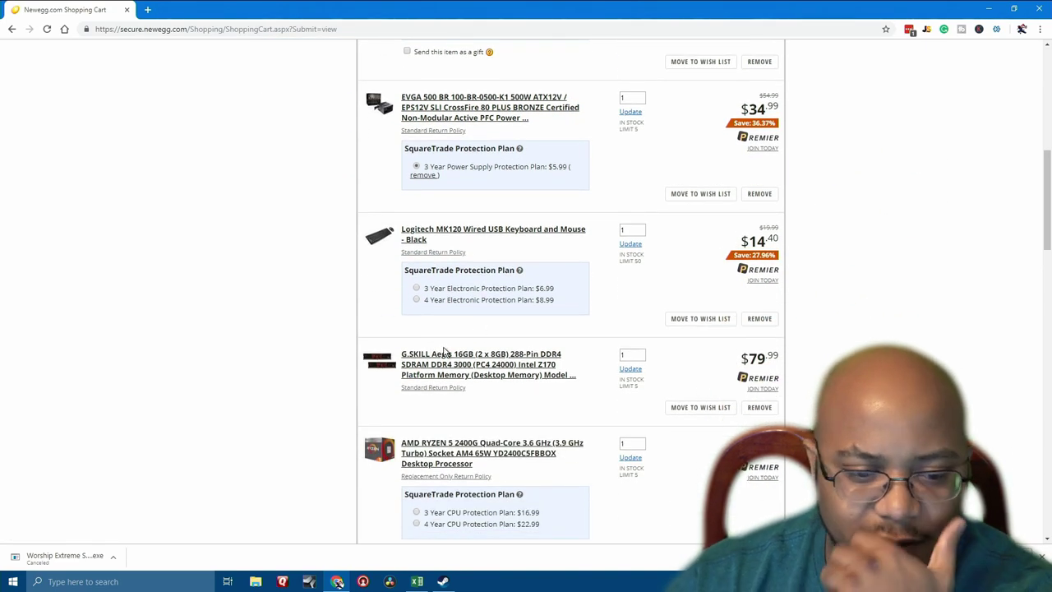
pyautogui.scroll(-2, 461, 353)
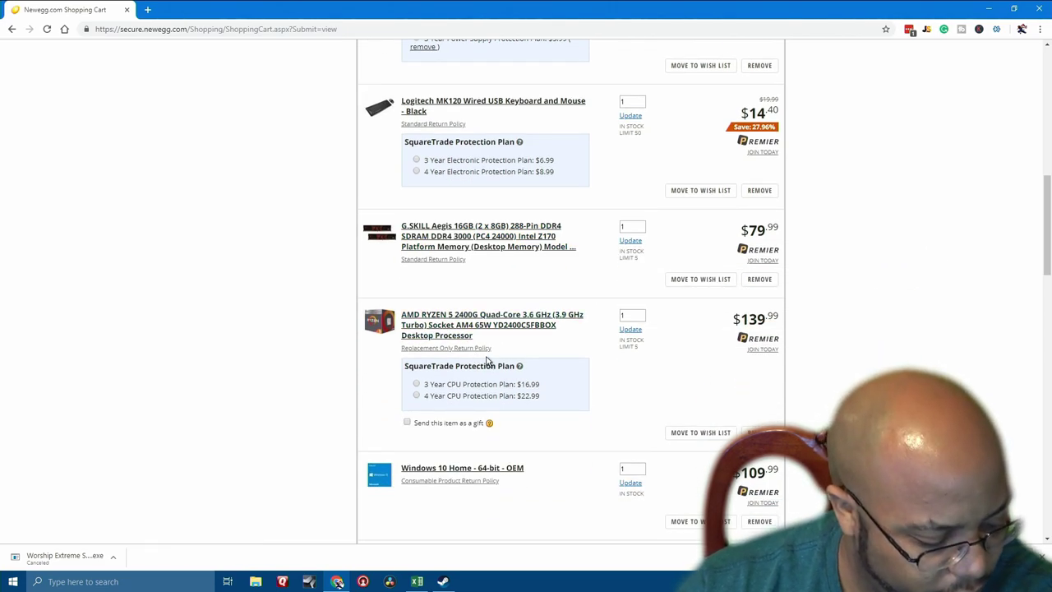
pyautogui.scroll(-2, 464, 337)
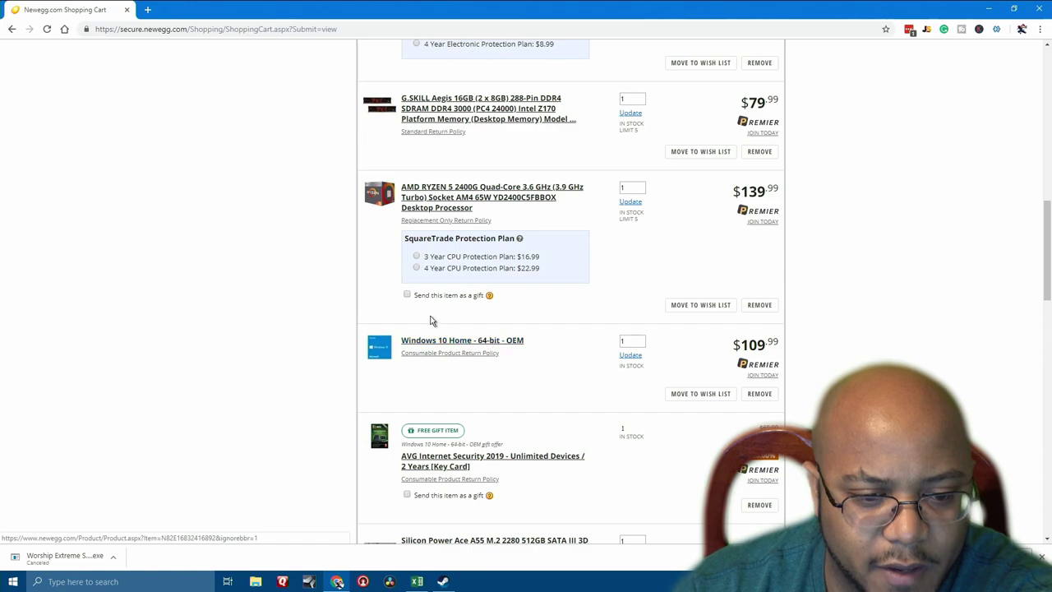
pyautogui.scroll(-2, 451, 387)
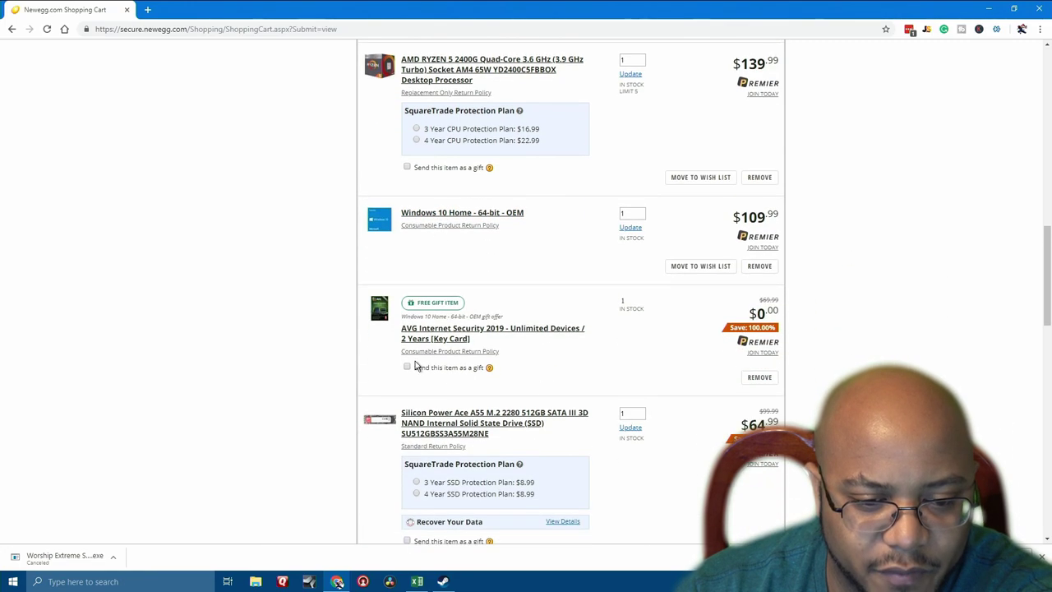
pyautogui.click(759, 376)
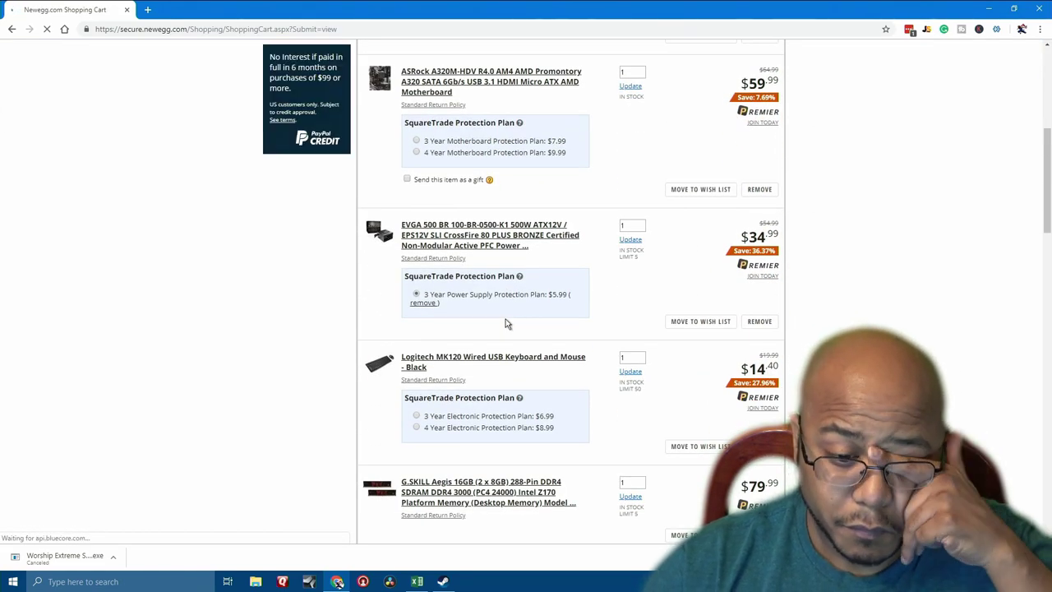
pyautogui.scroll(-2, 505, 321)
pyautogui.scroll(-3, 505, 321)
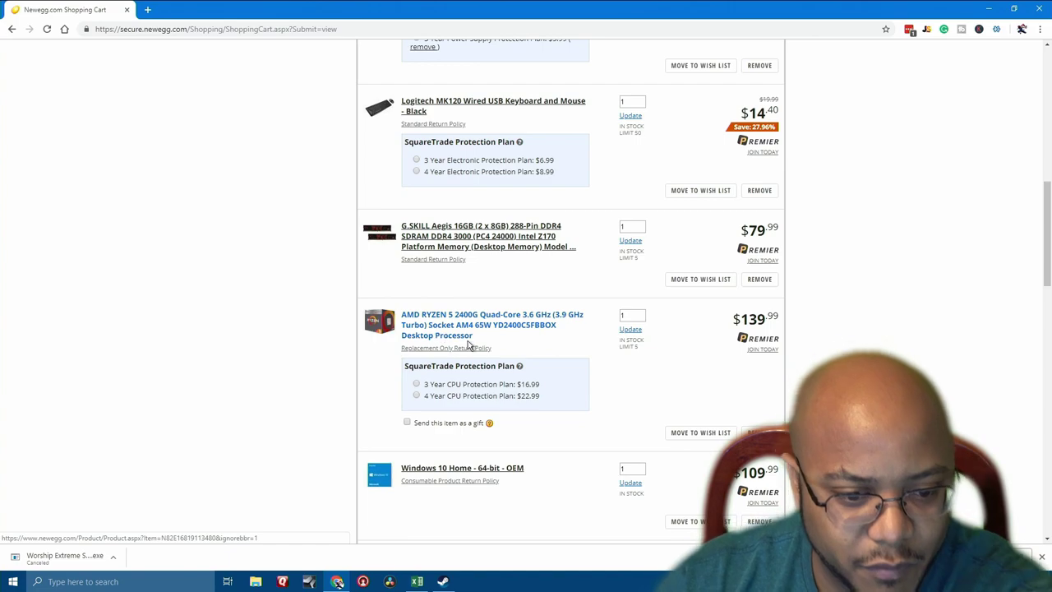
pyautogui.scroll(-2, 491, 341)
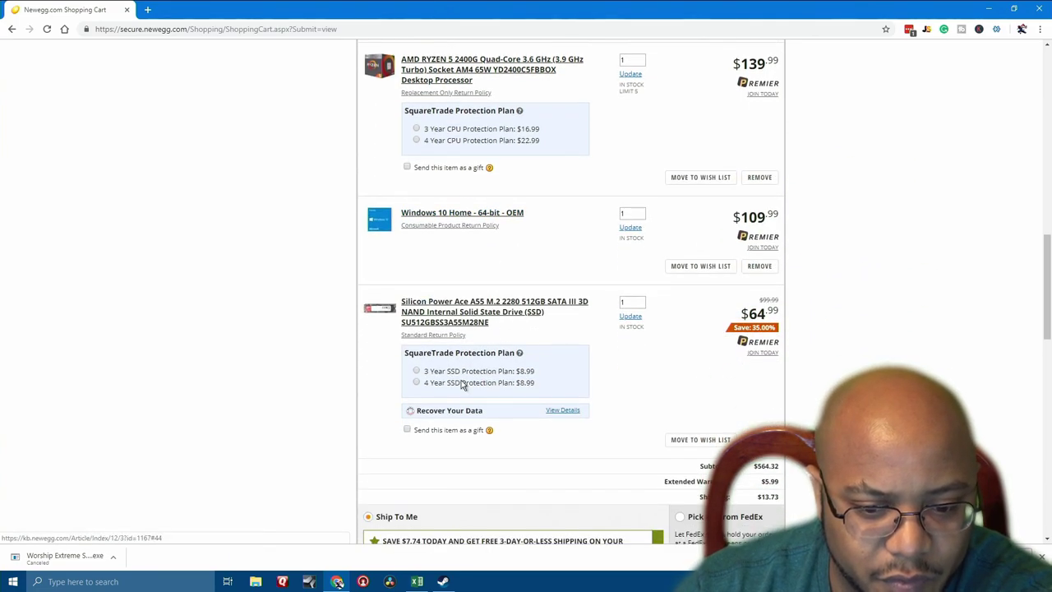
pyautogui.scroll(-3, 413, 333)
pyautogui.scroll(-2, 776, 375)
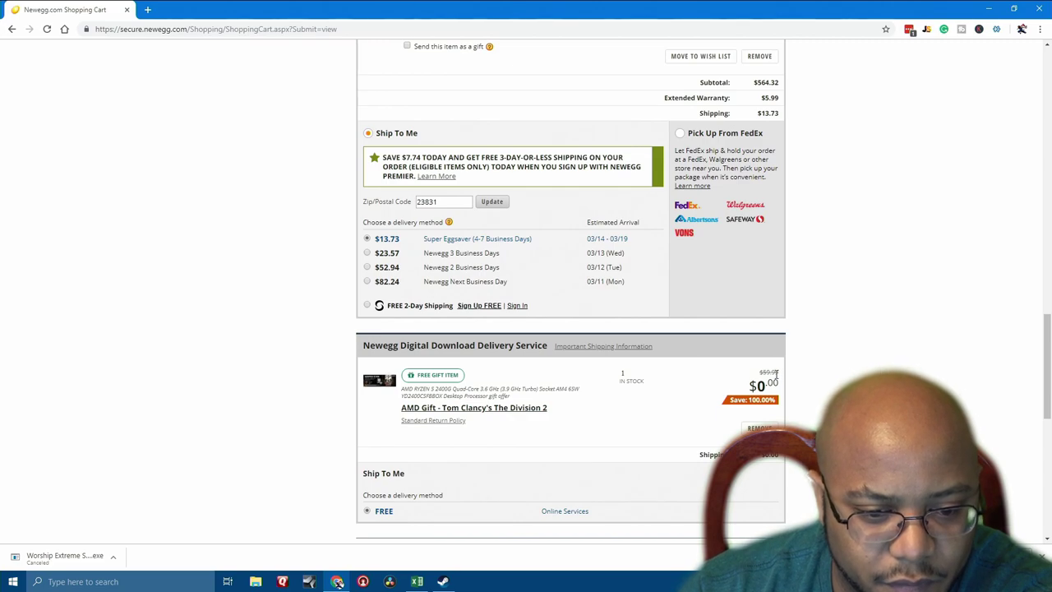
pyautogui.scroll(-2, 776, 374)
pyautogui.scroll(2, 772, 378)
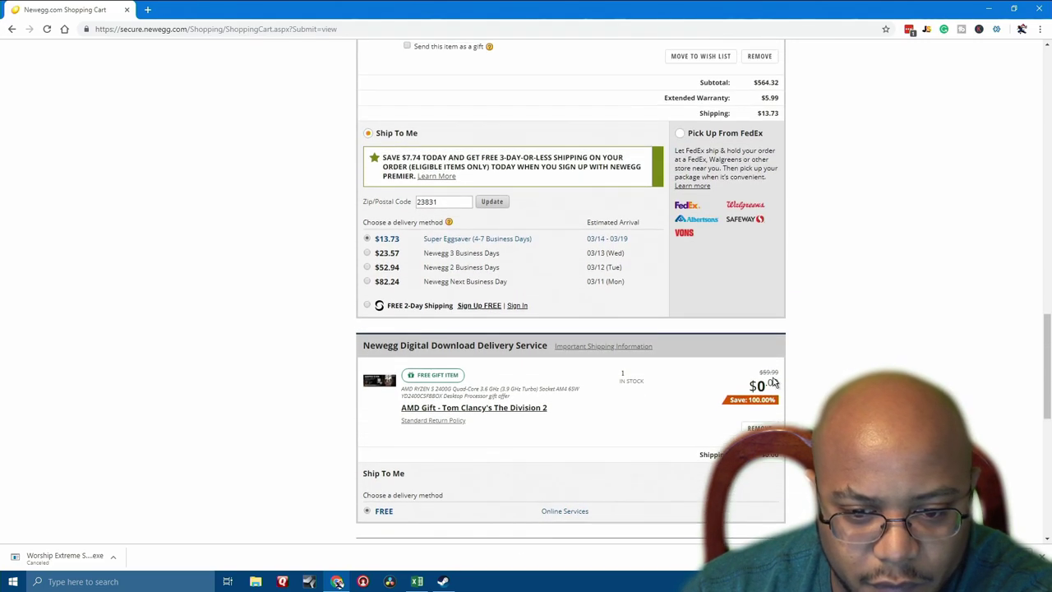
pyautogui.scroll(3, 773, 378)
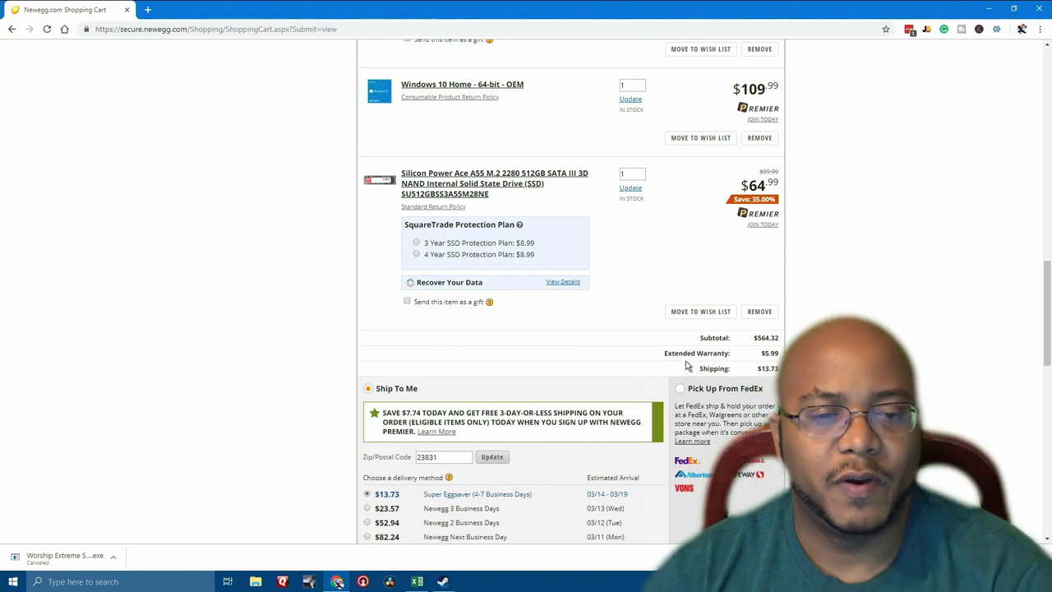
pyautogui.scroll(2, 682, 368)
pyautogui.scroll(3, 640, 393)
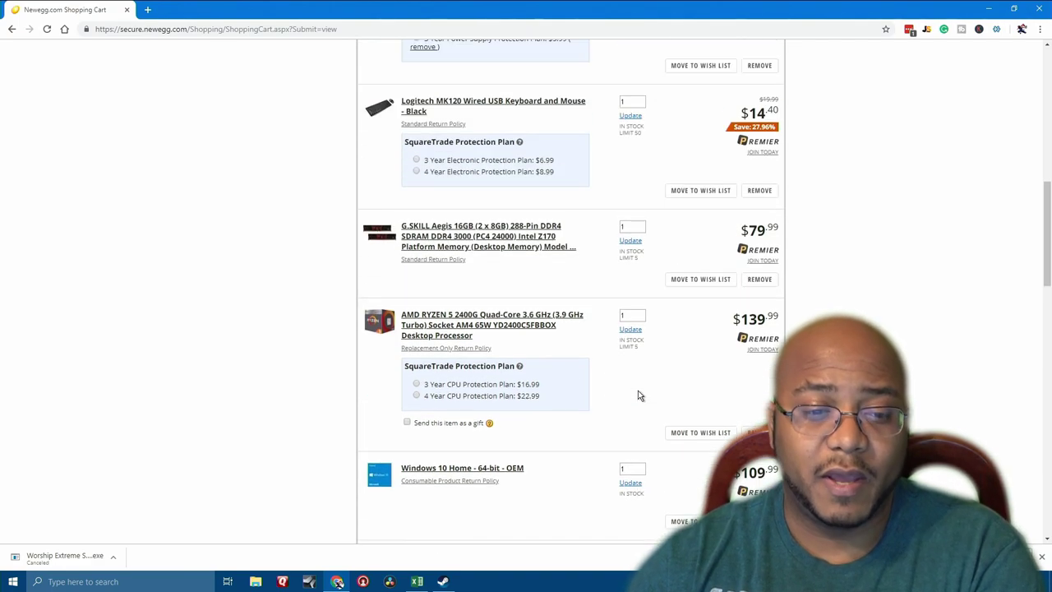
pyautogui.scroll(3, 638, 396)
pyautogui.scroll(2, 633, 396)
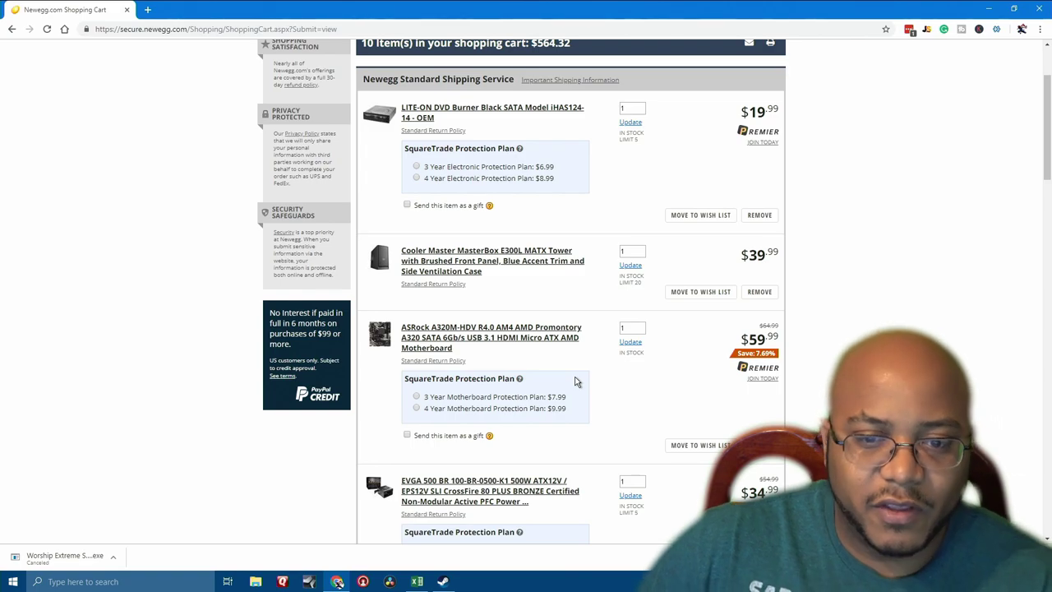
pyautogui.scroll(-5, 629, 294)
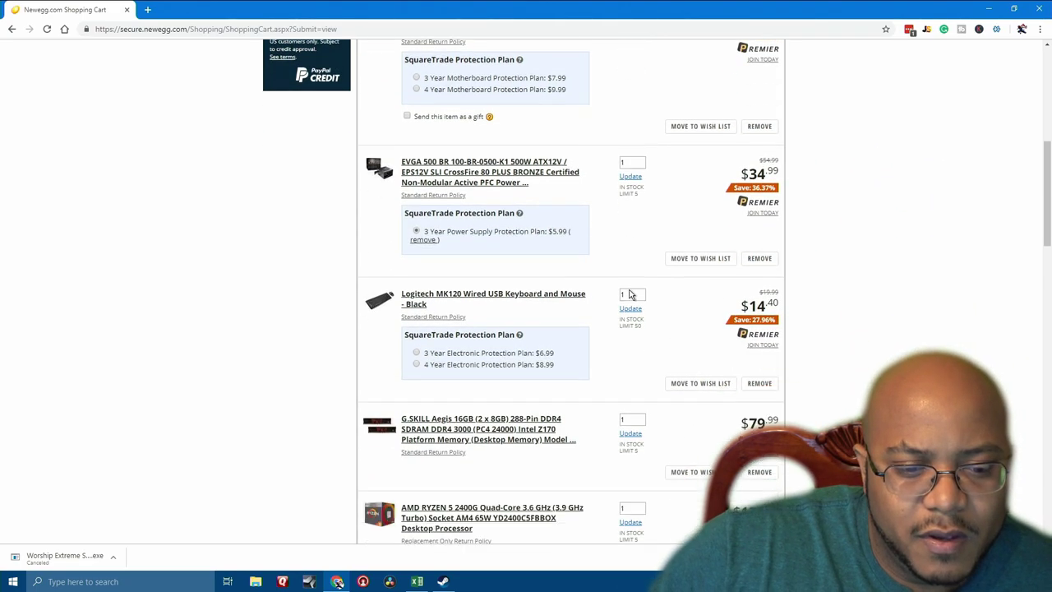
# - Add the AMD Ryzen 3 2200G to the cart without a protection plan and view the cart
pyautogui.scroll(-2, 630, 295)
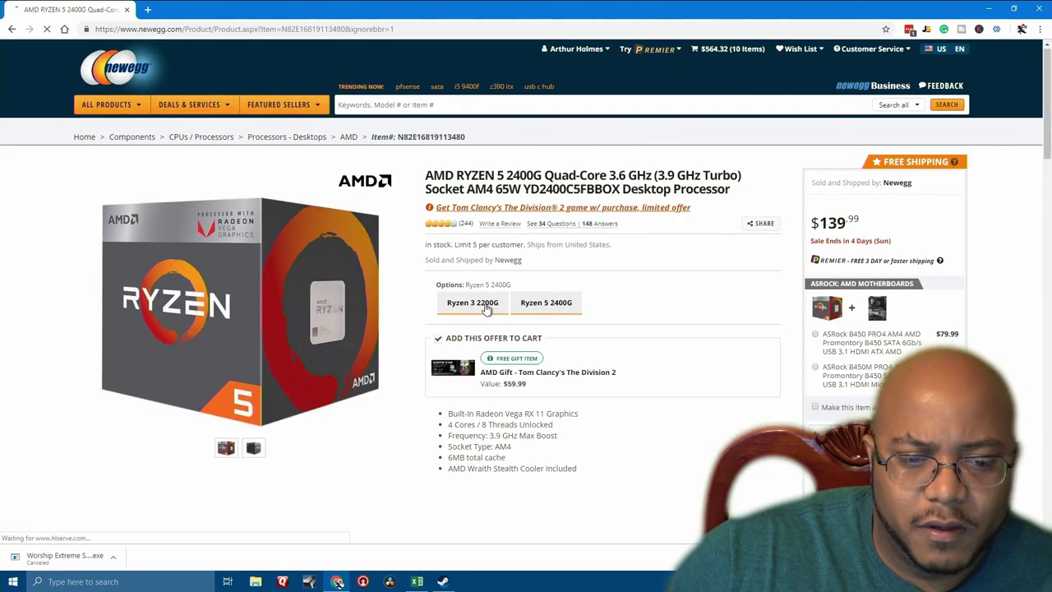
pyautogui.click(485, 304)
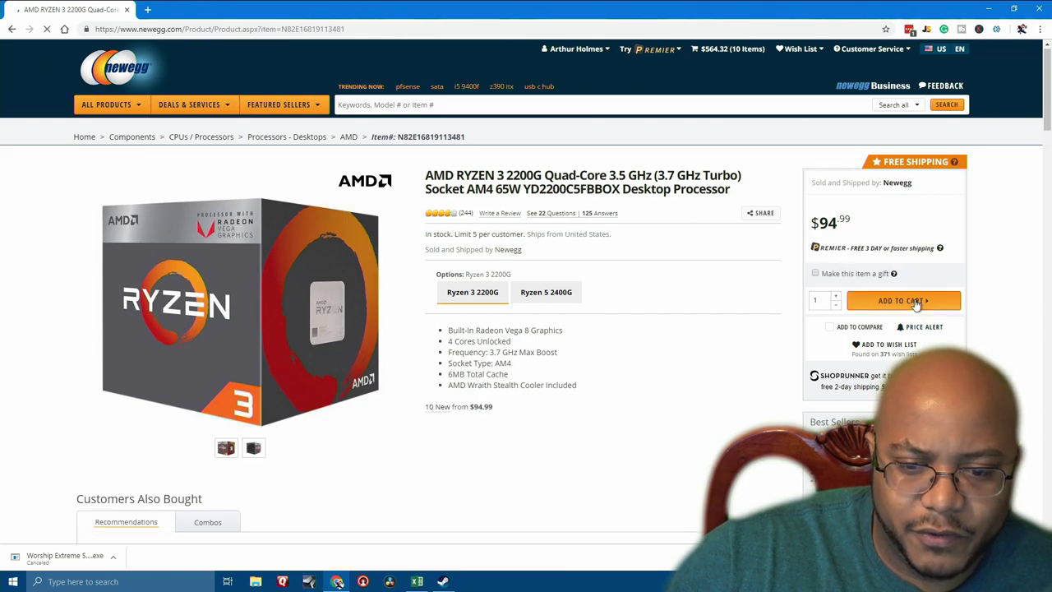
pyautogui.click(912, 301)
pyautogui.click(557, 387)
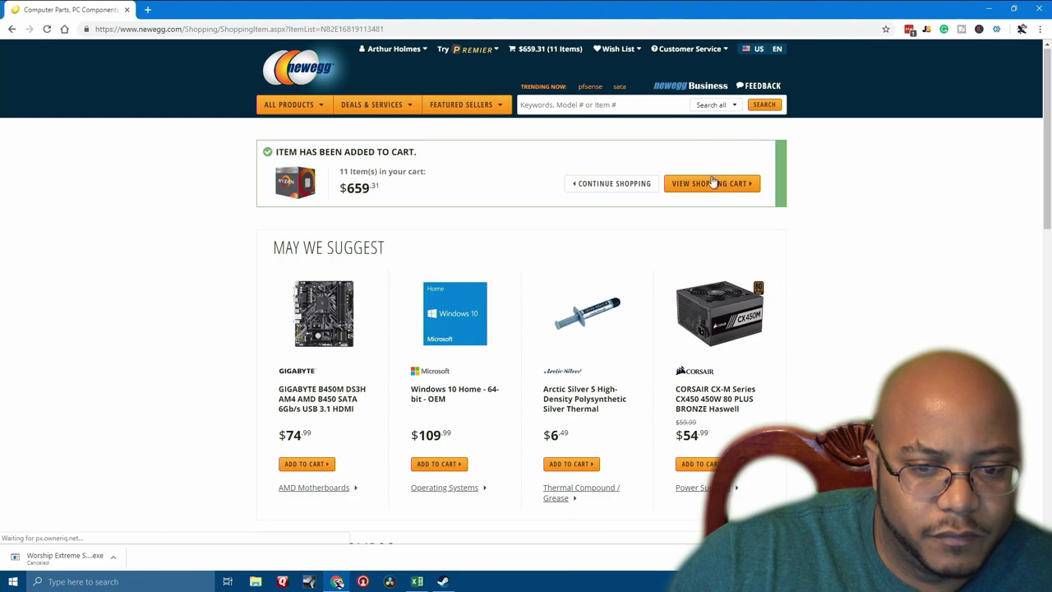
pyautogui.click(539, 50)
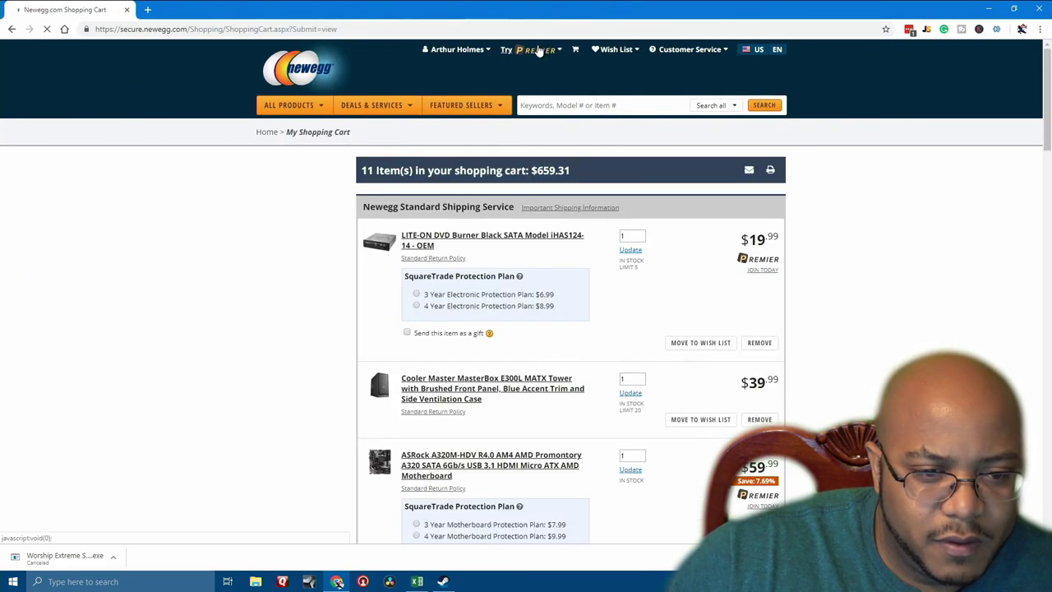
# - Dismiss the Office offer and open the suggested GIGABYTE B450M DS3H motherboard
pyautogui.scroll(-2, 666, 324)
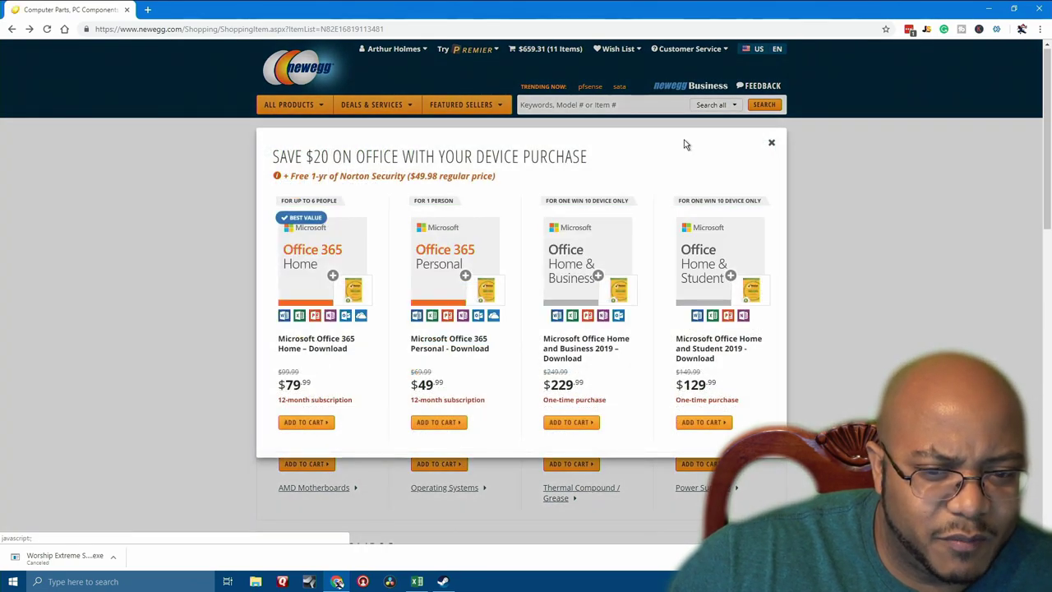
pyautogui.click(772, 146)
pyautogui.click(309, 406)
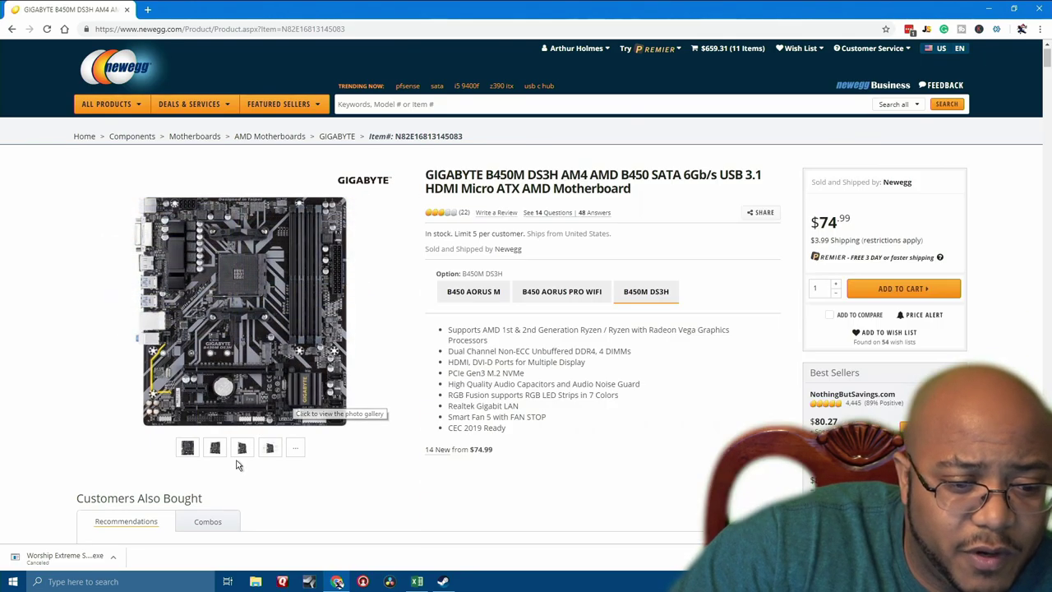
# - View the B450M DS3H photos, including the rear I/O ports, then go to AMD Motherboards
pyautogui.click(294, 449)
pyautogui.click(749, 182)
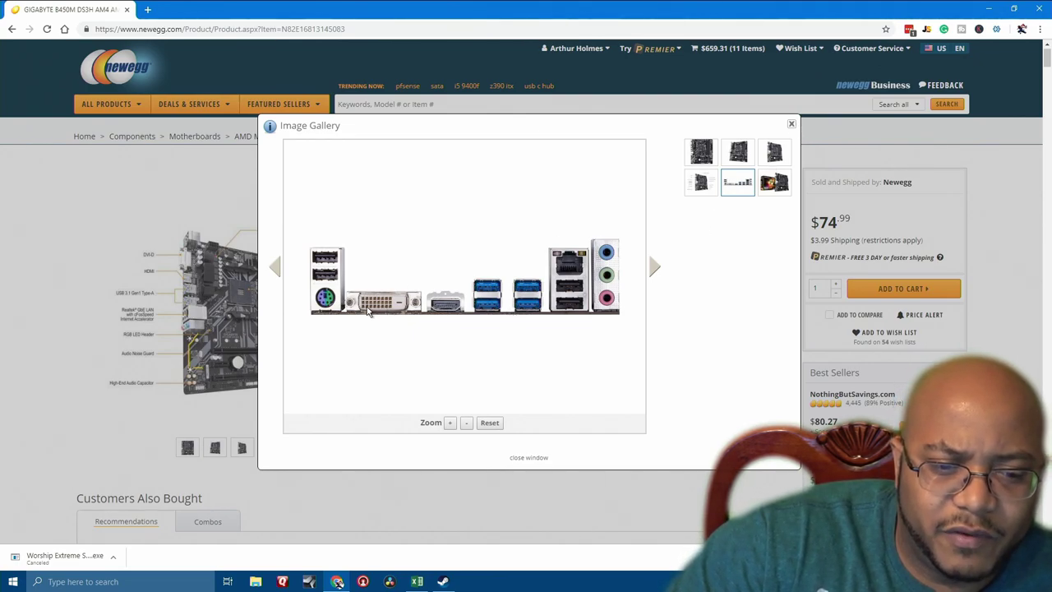
pyautogui.click(790, 126)
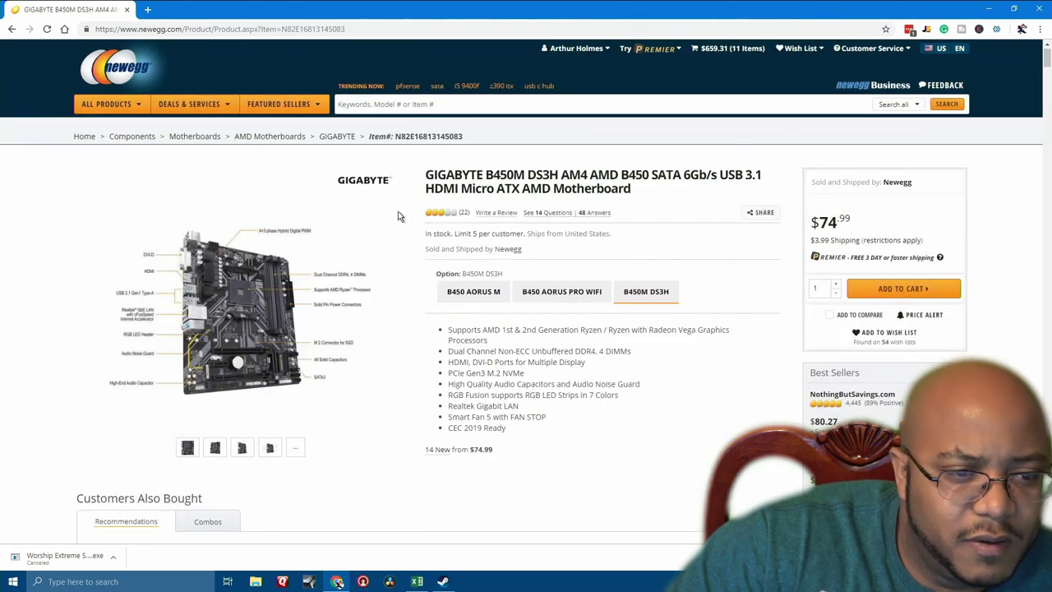
pyautogui.click(282, 138)
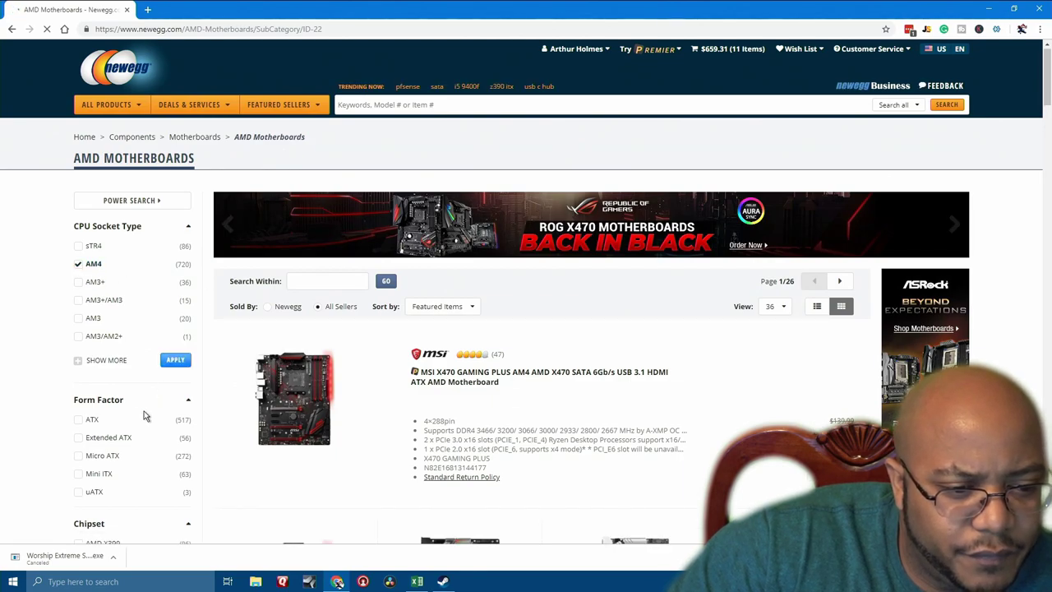
# - Restrict the AMD motherboard list to new-condition boards and apply the filters
pyautogui.scroll(-3, 140, 432)
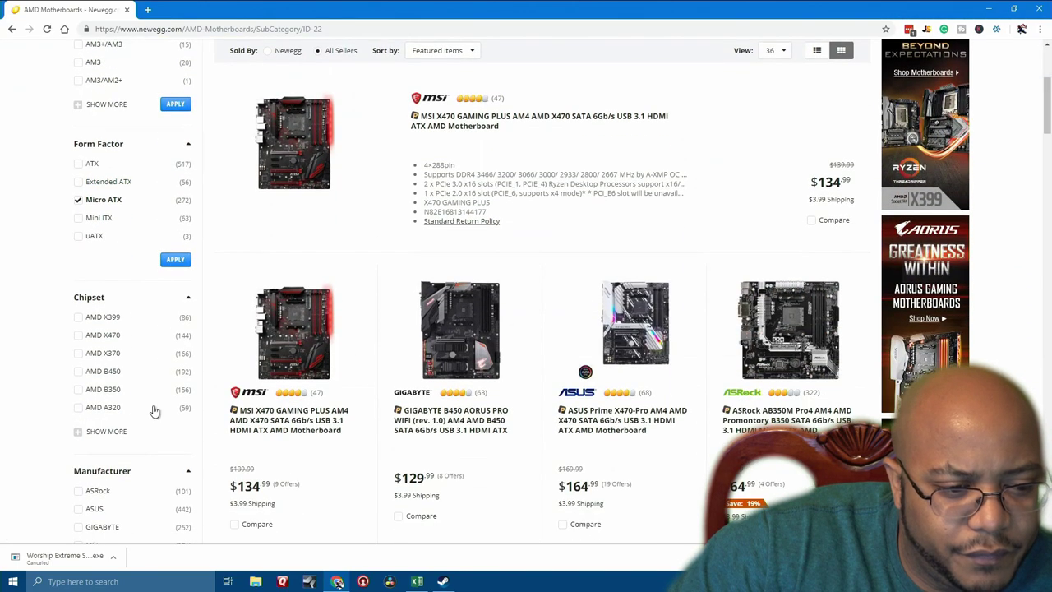
pyautogui.scroll(-3, 143, 400)
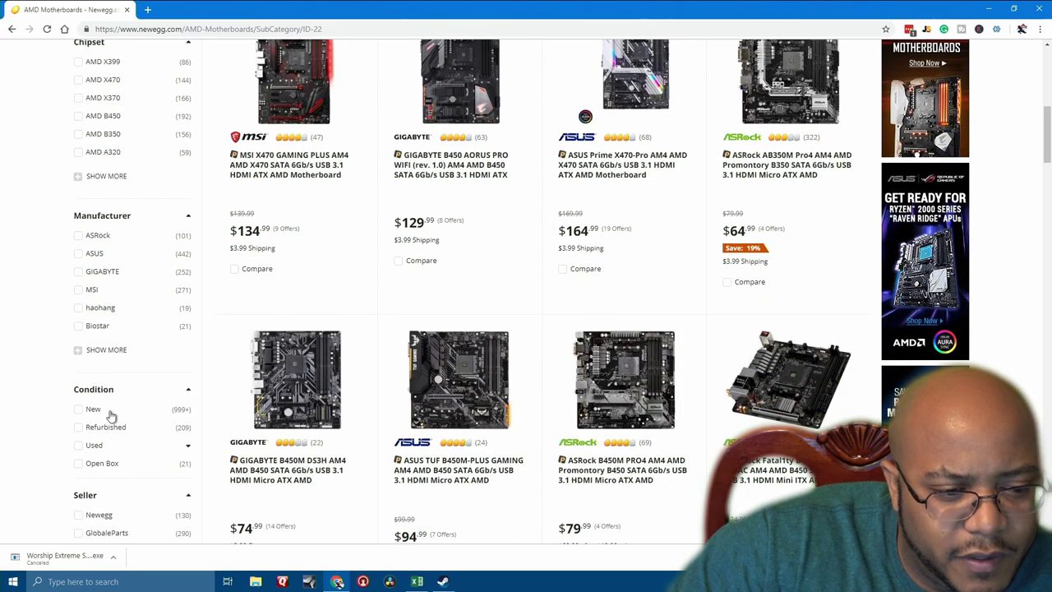
pyautogui.click(78, 410)
pyautogui.scroll(-3, 127, 412)
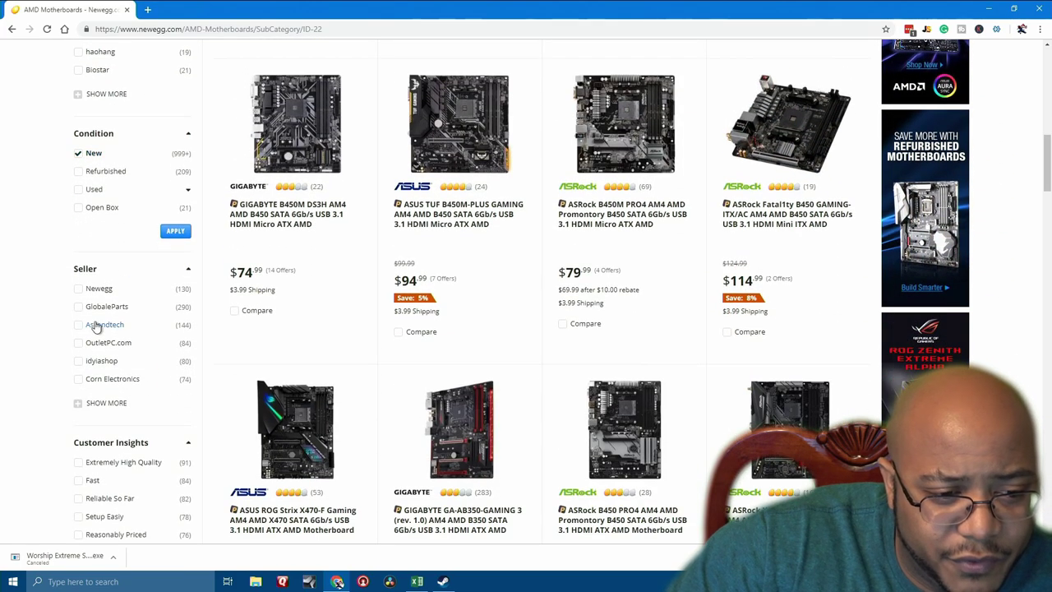
pyautogui.click(177, 232)
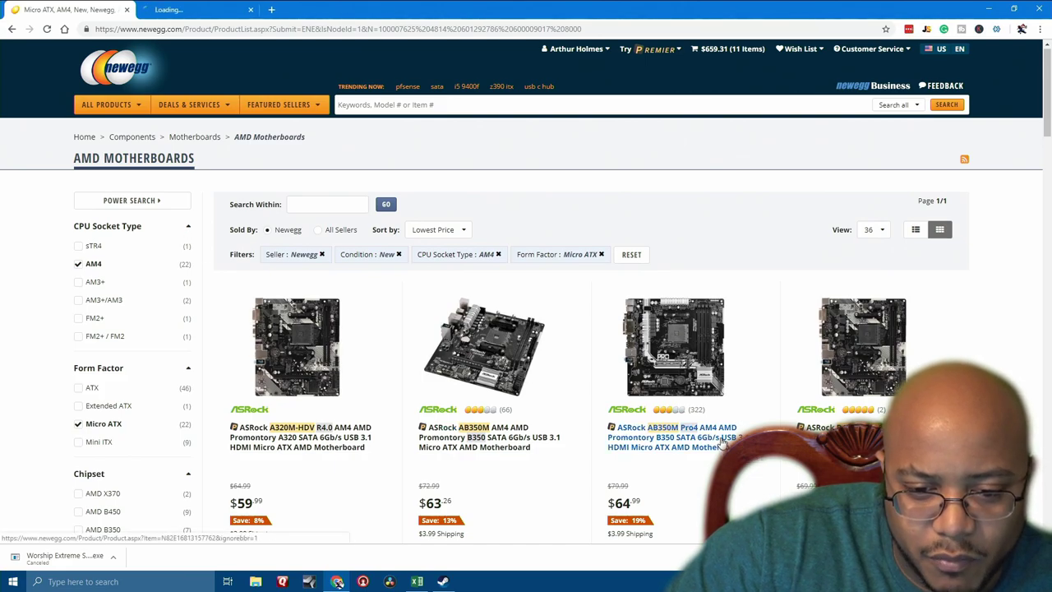
# - Open the ASRock B450M PRO4 in a background tab and bring the ASRock AB350M Pro4 ($64.99) page forward
pyautogui.scroll(-3, 722, 444)
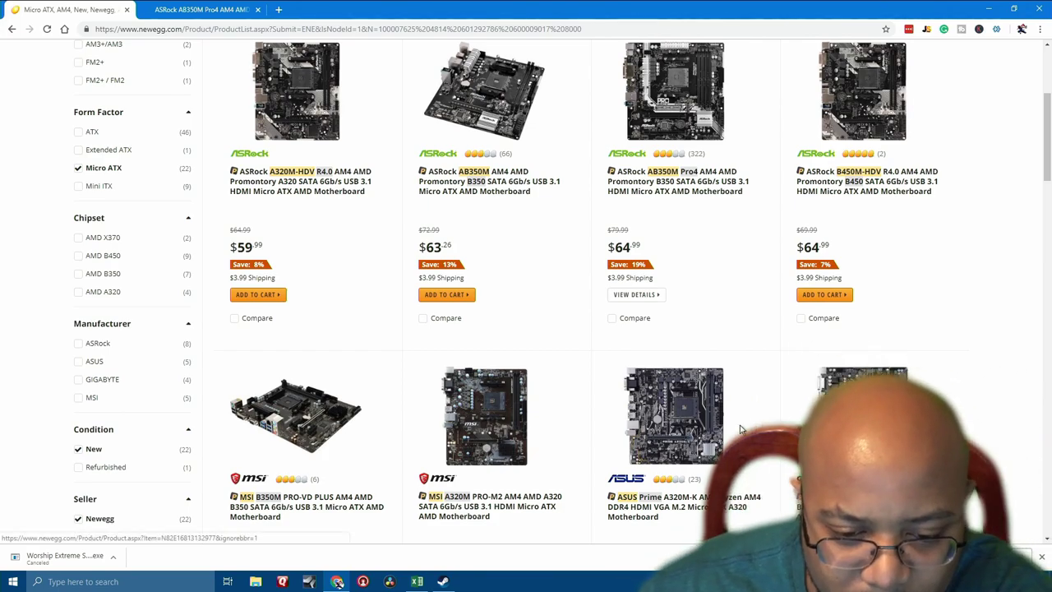
pyautogui.scroll(-2, 741, 427)
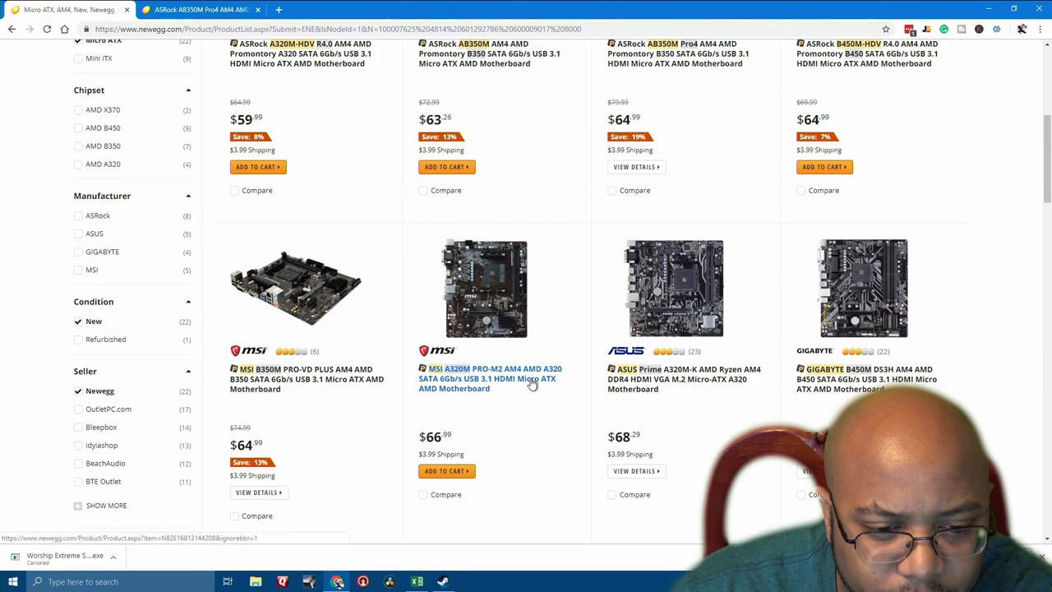
pyautogui.scroll(-3, 532, 384)
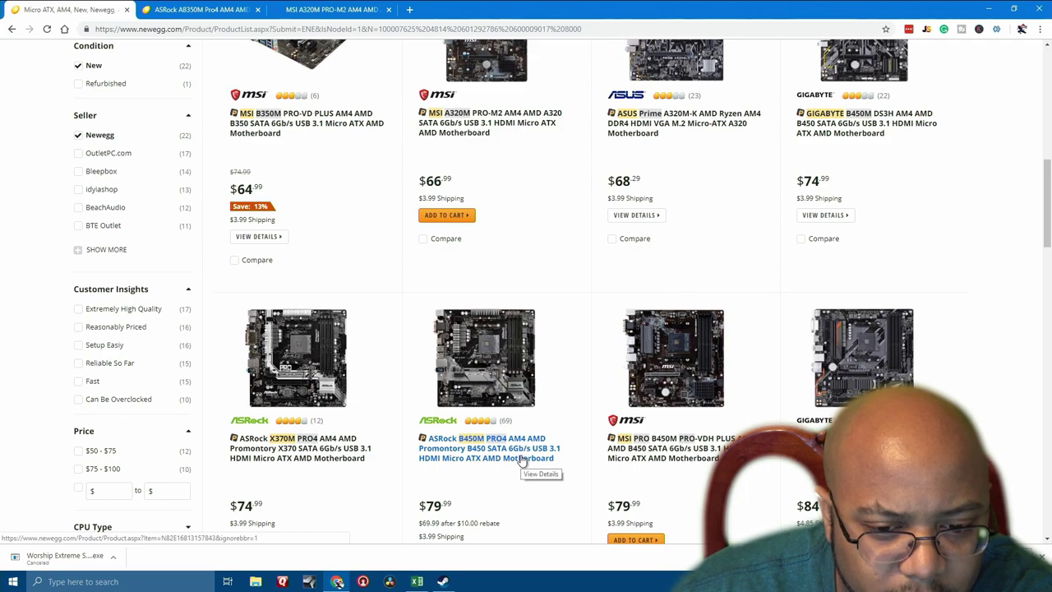
pyautogui.middleClick(522, 461)
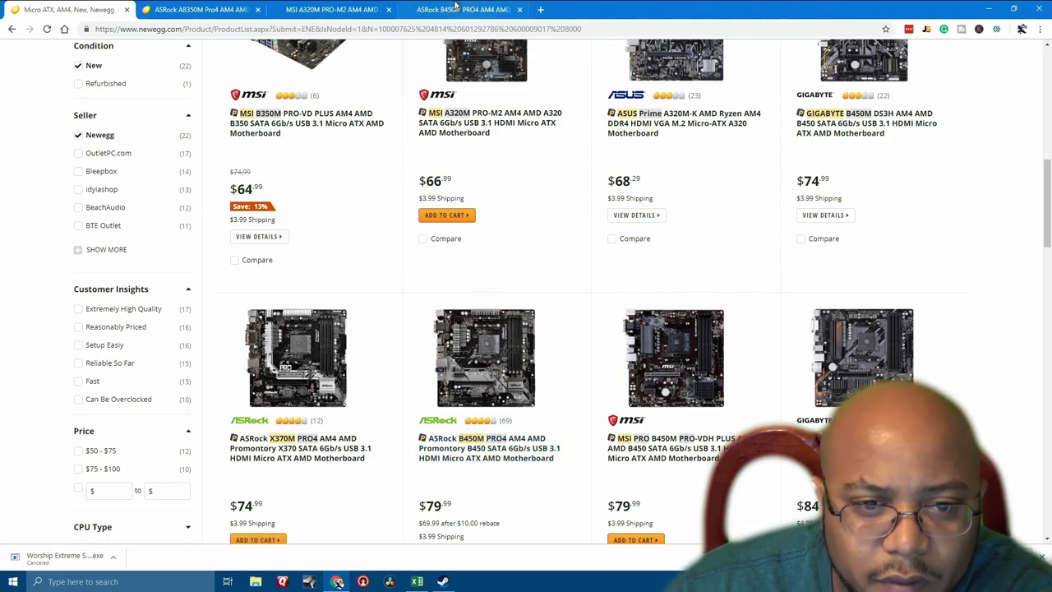
pyautogui.click(202, 9)
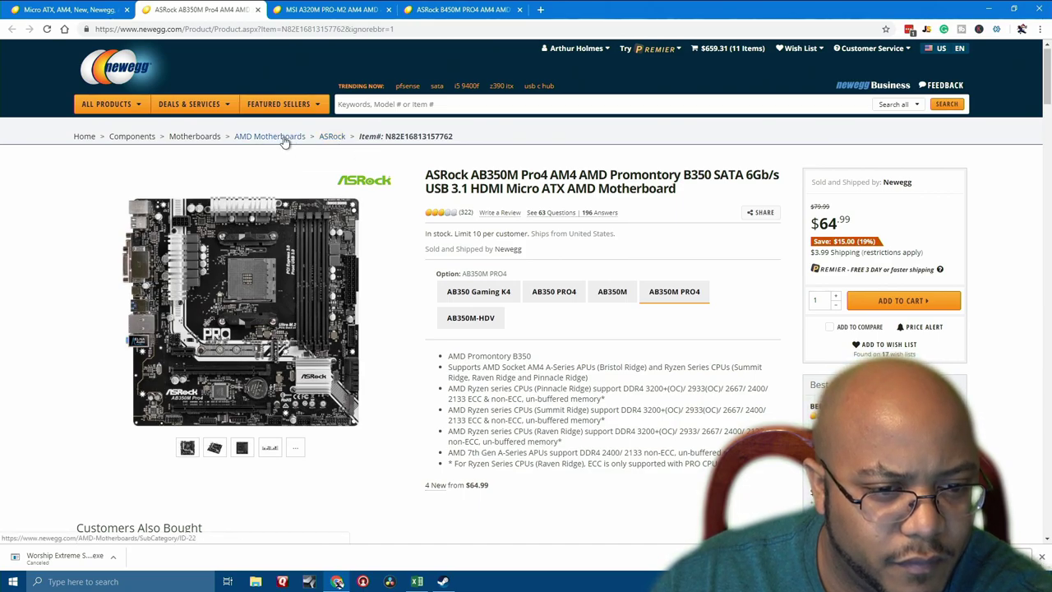
# - Compare rear I/O images of the AB350M Pro4 and MSI A320M PRO-M2, then close the MSI tab
pyautogui.click(273, 454)
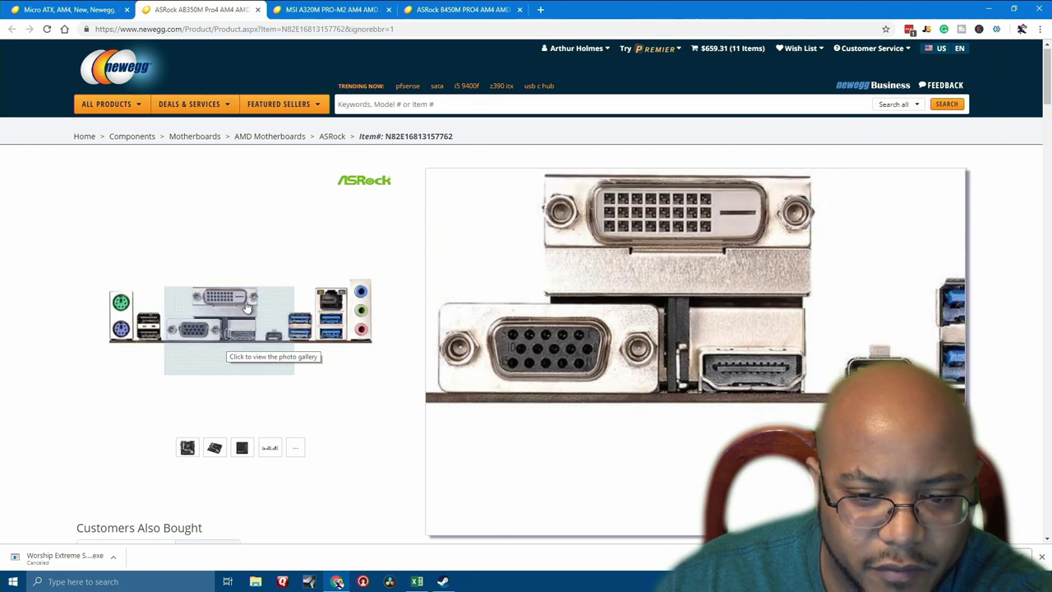
pyautogui.click(320, 10)
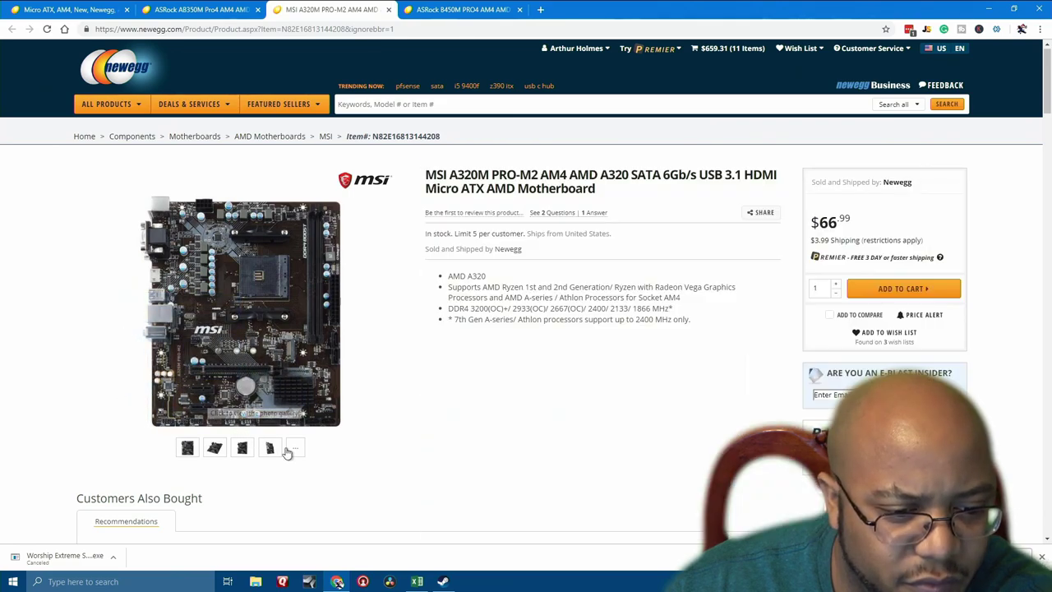
pyautogui.click(297, 449)
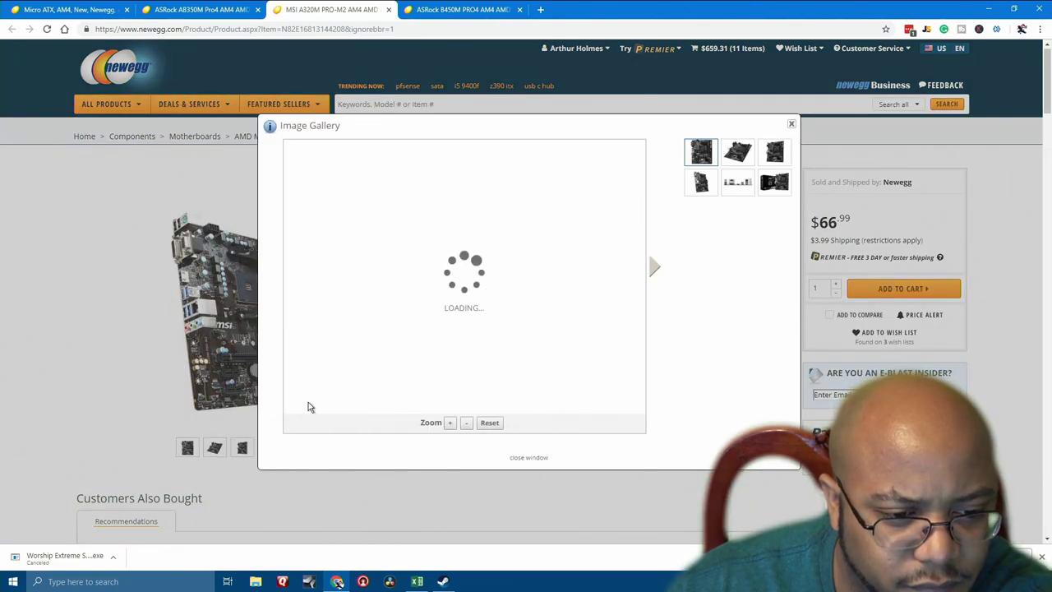
pyautogui.click(738, 184)
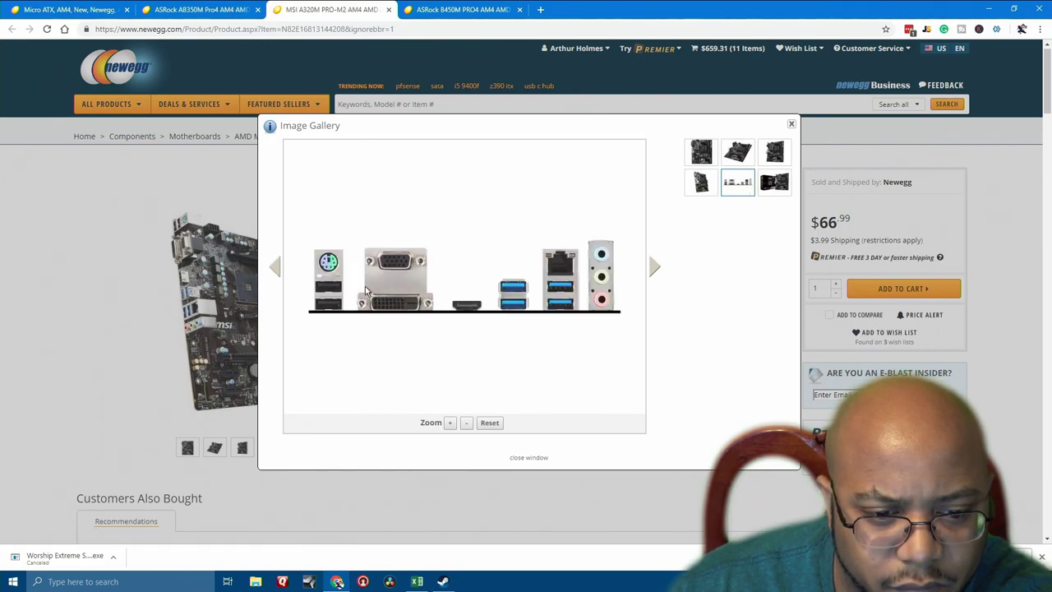
pyautogui.click(389, 9)
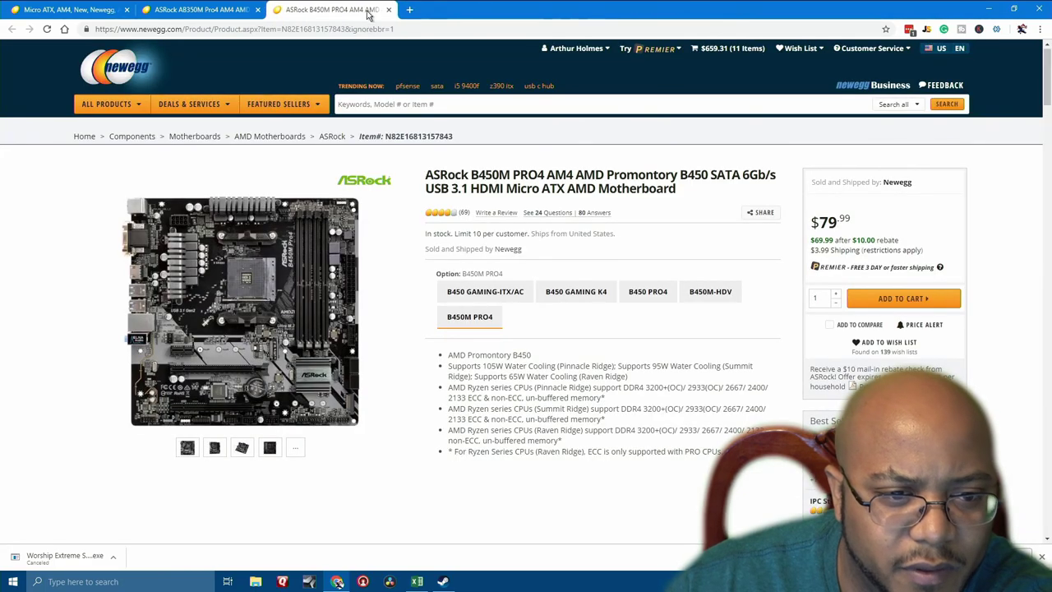
pyautogui.click(218, 9)
pyautogui.click(329, 10)
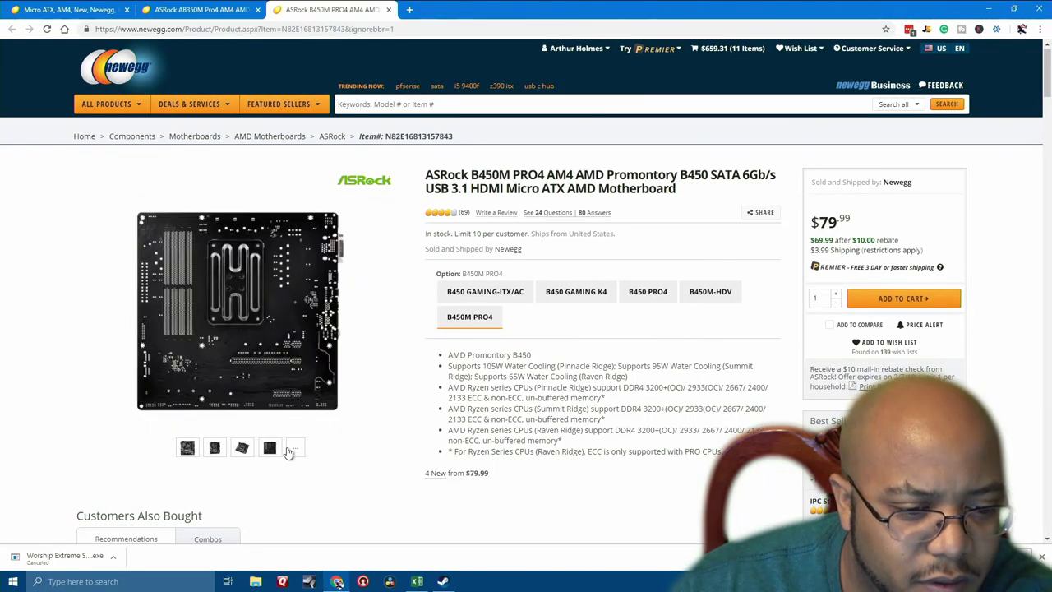
pyautogui.click(295, 449)
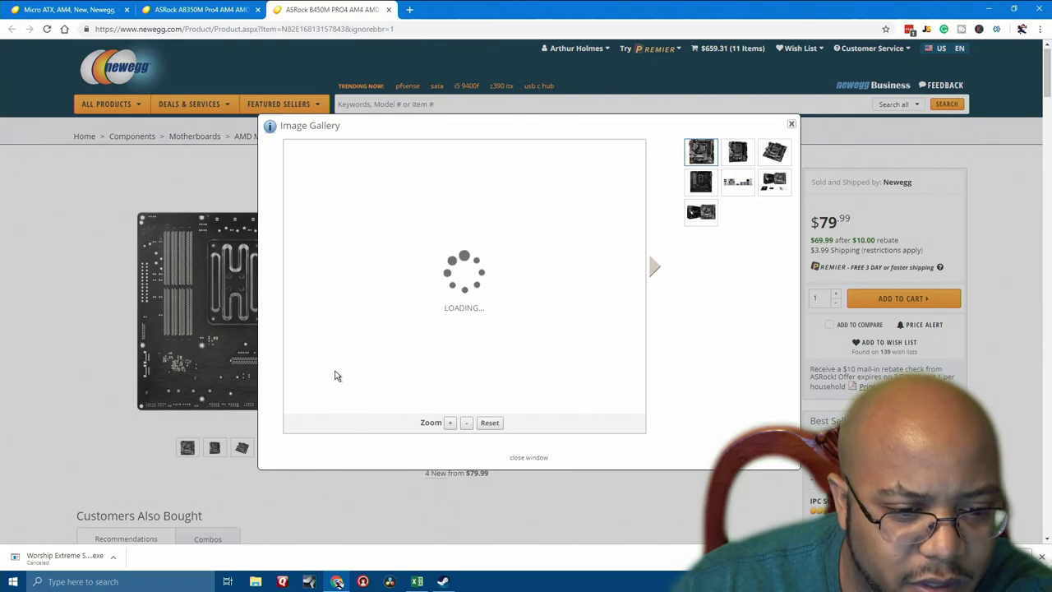
pyautogui.click(738, 182)
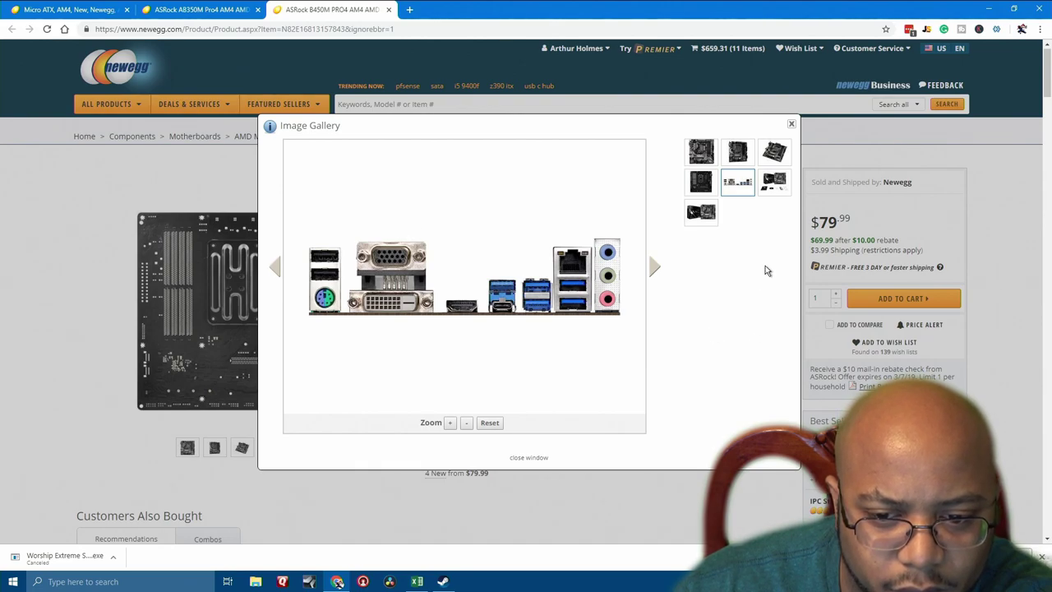
pyautogui.click(791, 126)
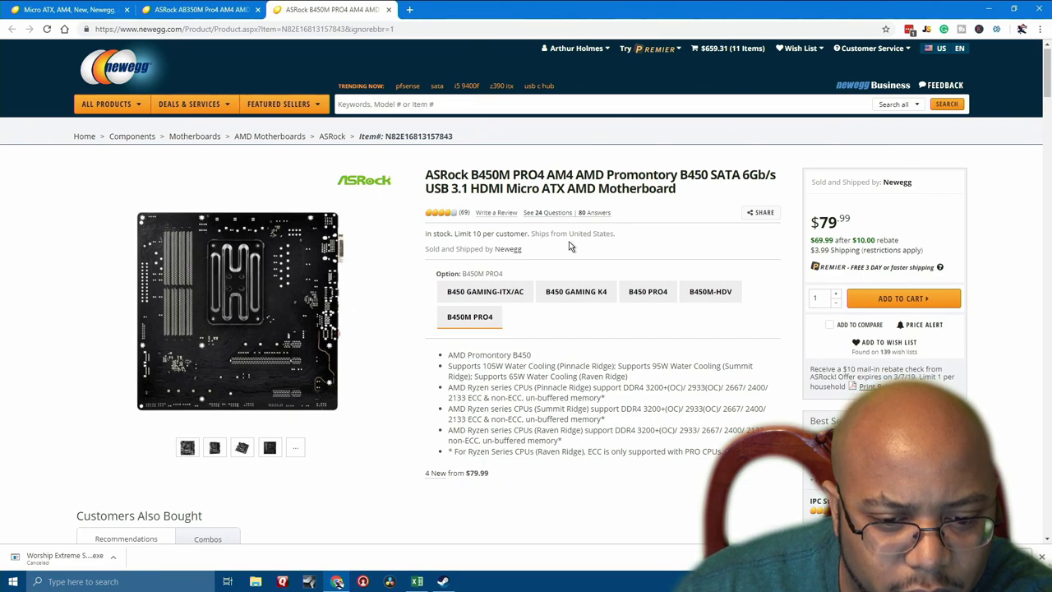
pyautogui.click(189, 449)
pyautogui.moveTo(234, 386)
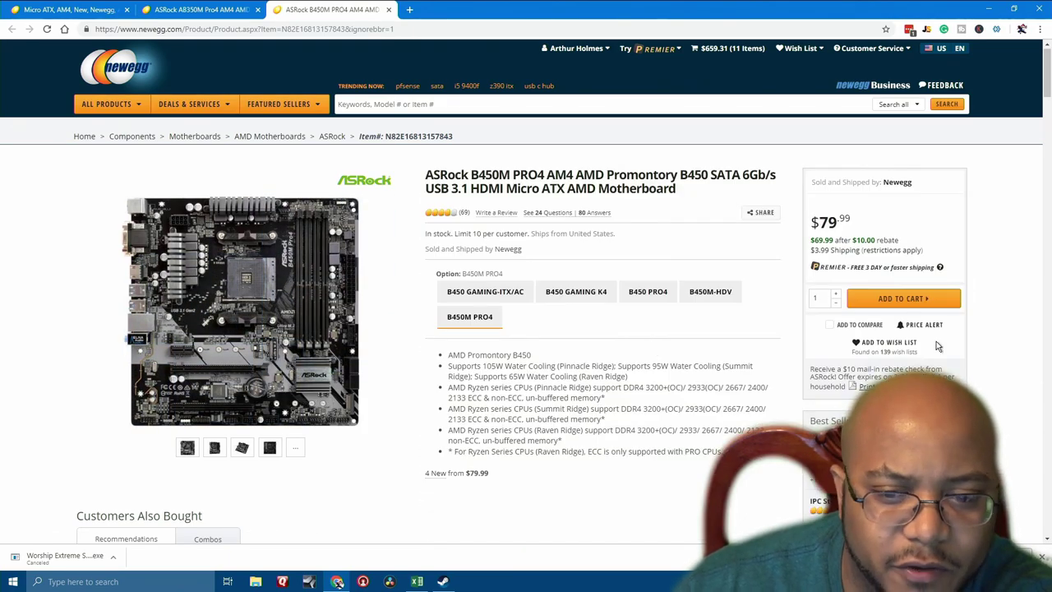
# - Add the ASRock B450M PRO4 to the cart without a protection plan and view the cart
pyautogui.click(921, 297)
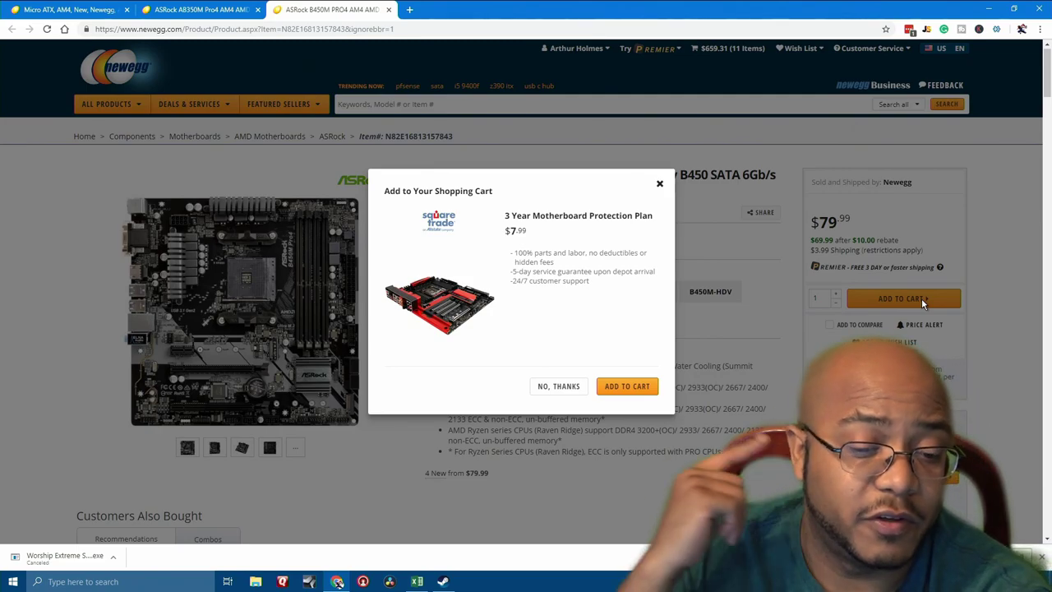
pyautogui.click(551, 387)
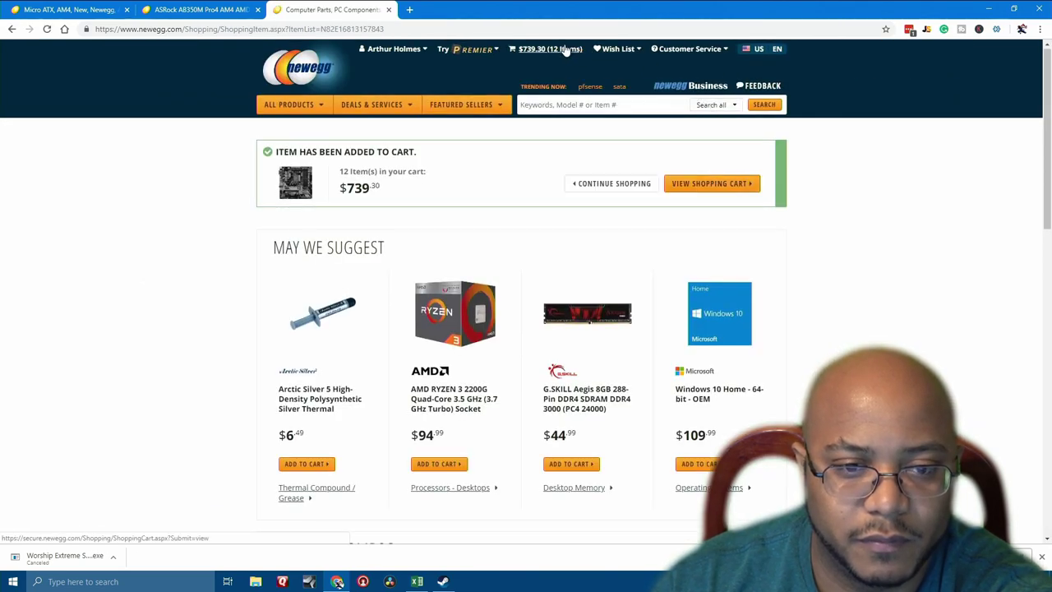
pyautogui.click(559, 50)
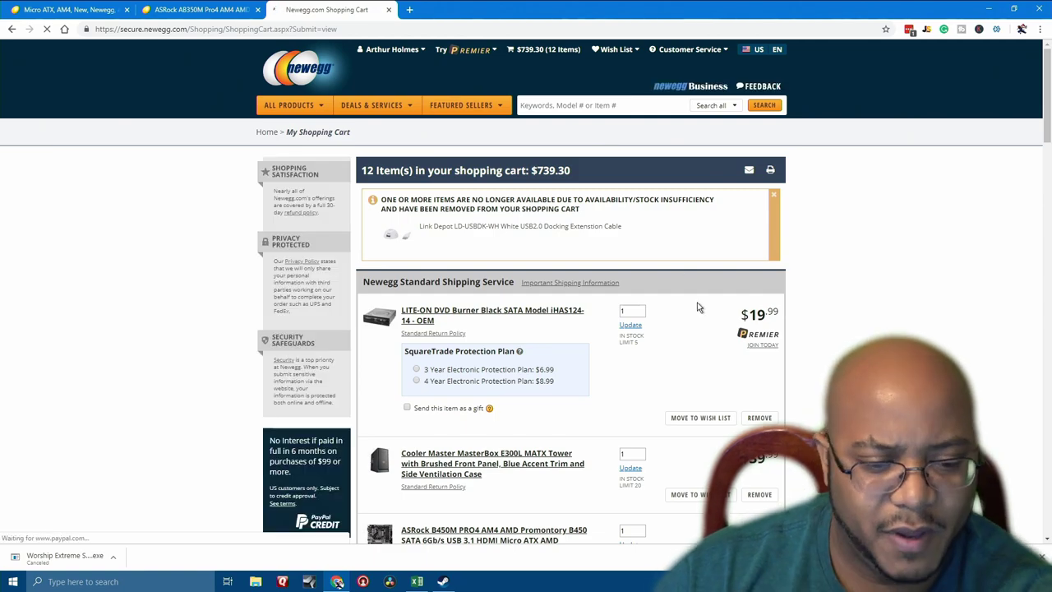
# - Scroll down the cart and dismiss the orange unavailable-items notice
pyautogui.scroll(-3, 700, 306)
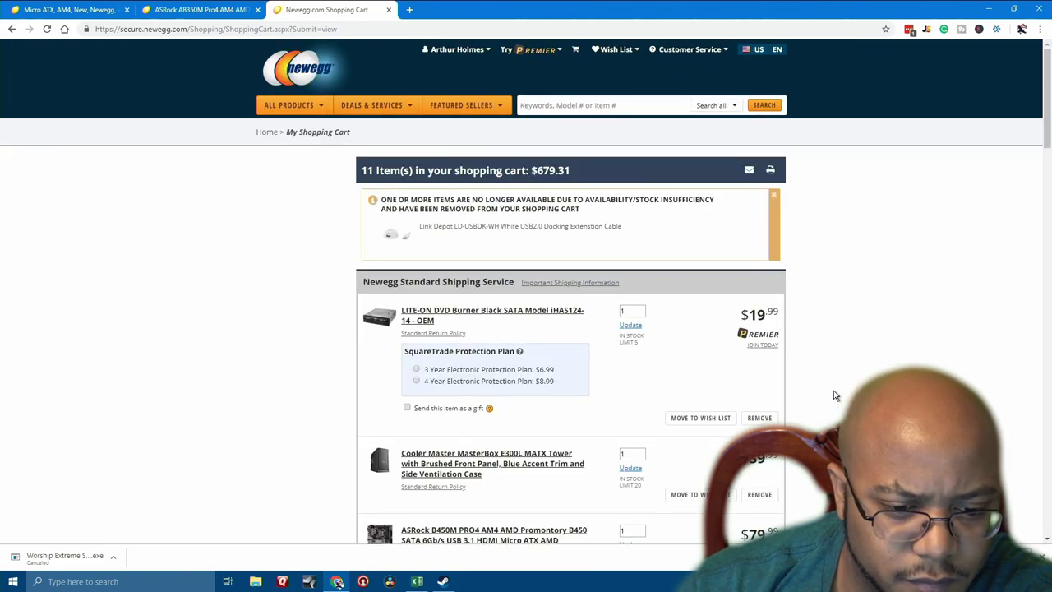
pyautogui.scroll(-5, 834, 395)
pyautogui.scroll(-2, 834, 396)
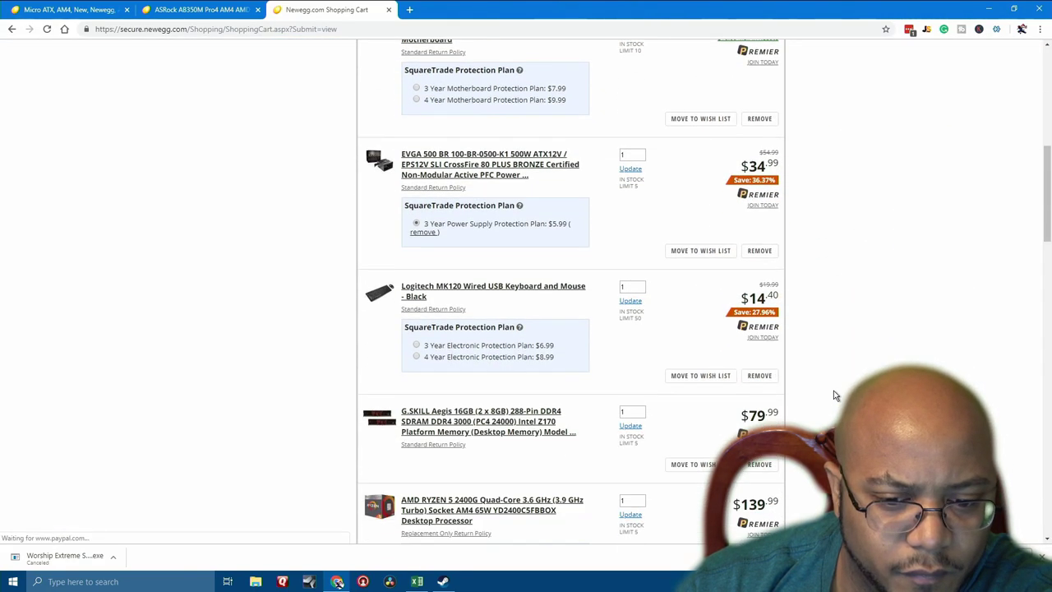
pyautogui.scroll(-3, 833, 395)
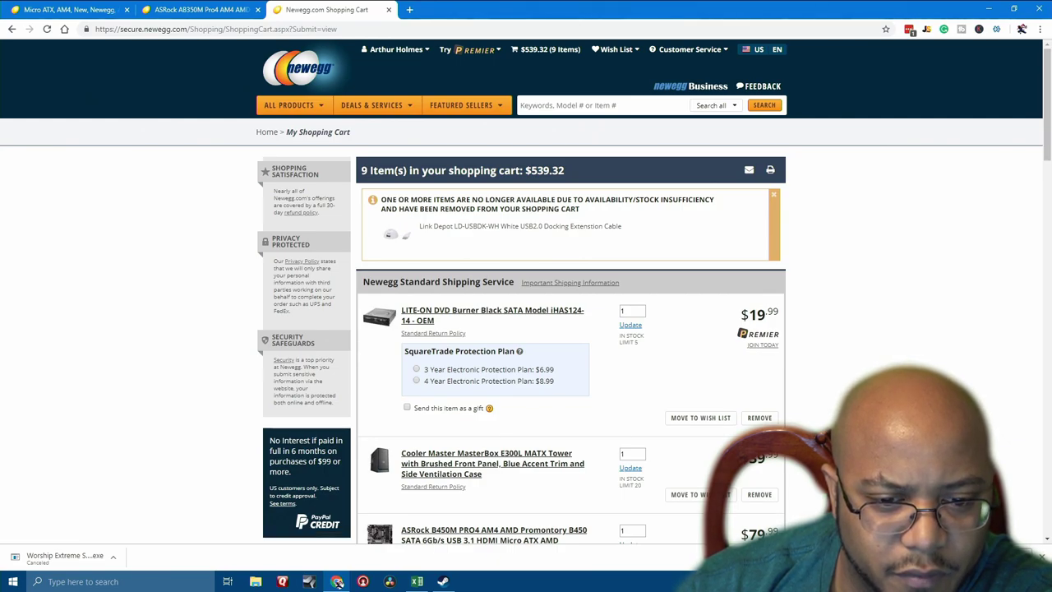
pyautogui.click(774, 198)
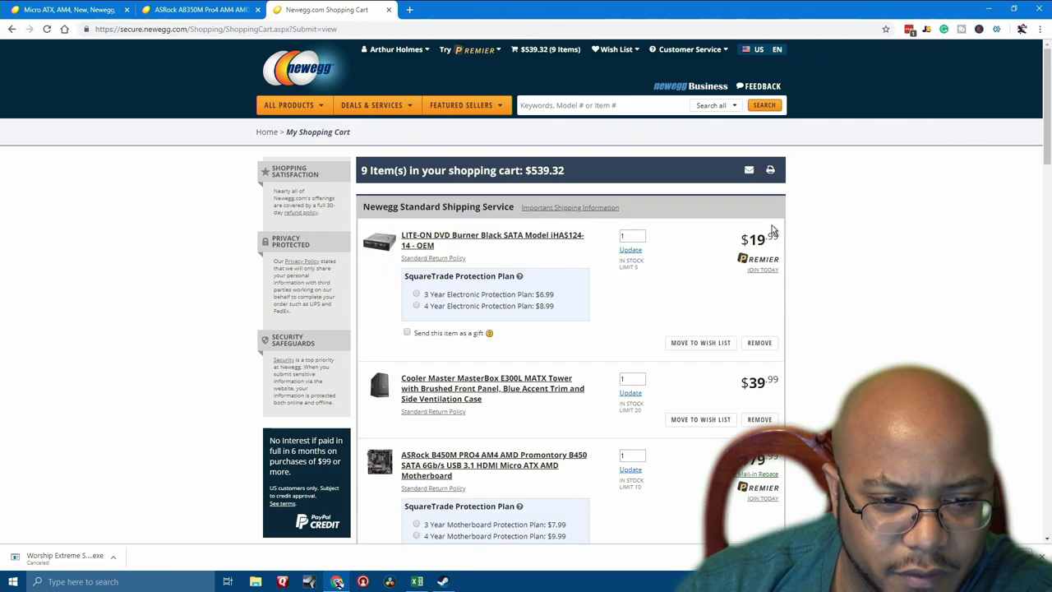
# - Review the 9-item $539.32 cart, with $13.59 Super Eggsaver shipping and $5.99 warranty
pyautogui.scroll(-8, 841, 389)
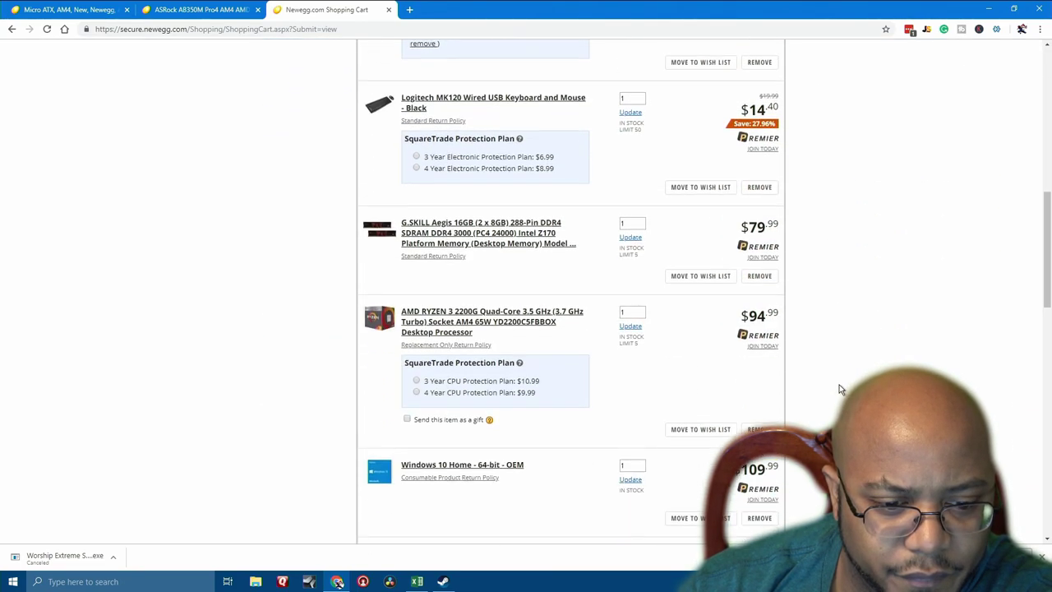
pyautogui.scroll(-6, 838, 383)
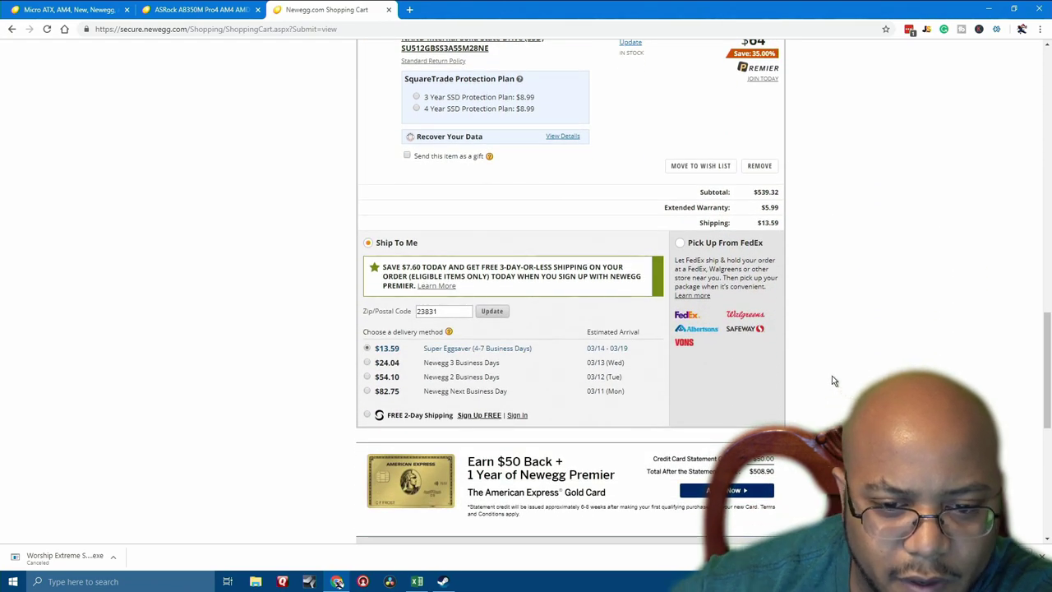
pyautogui.scroll(2, 831, 380)
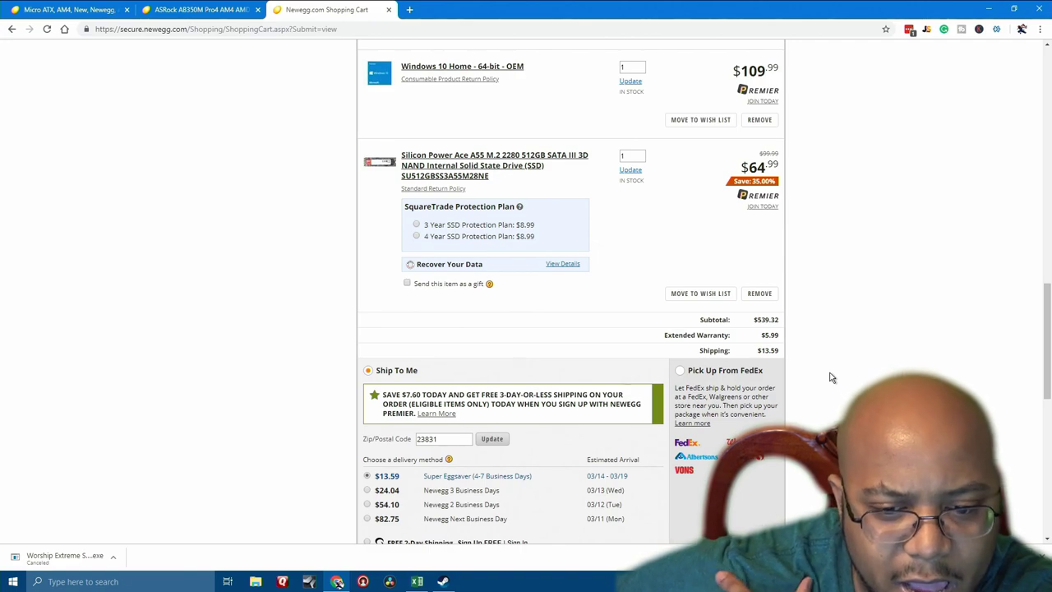
pyautogui.scroll(4, 804, 339)
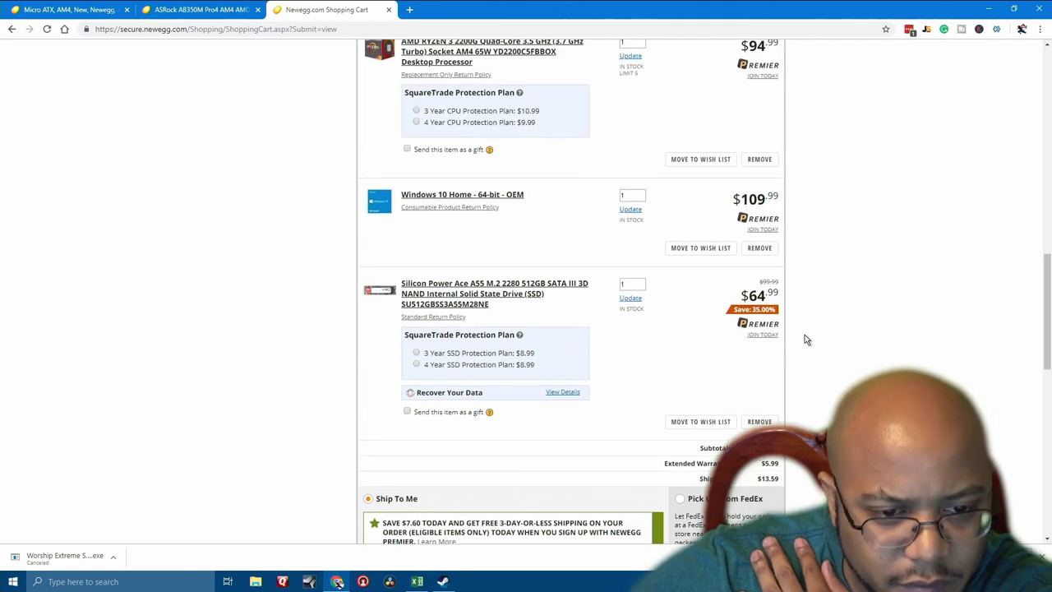
pyautogui.scroll(6, 805, 340)
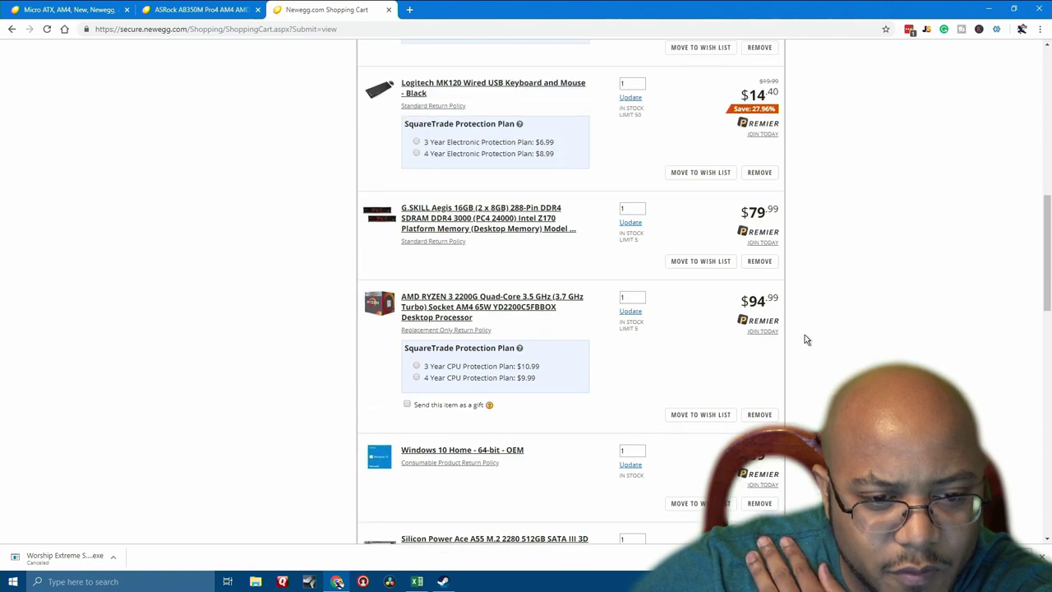
pyautogui.scroll(4, 805, 336)
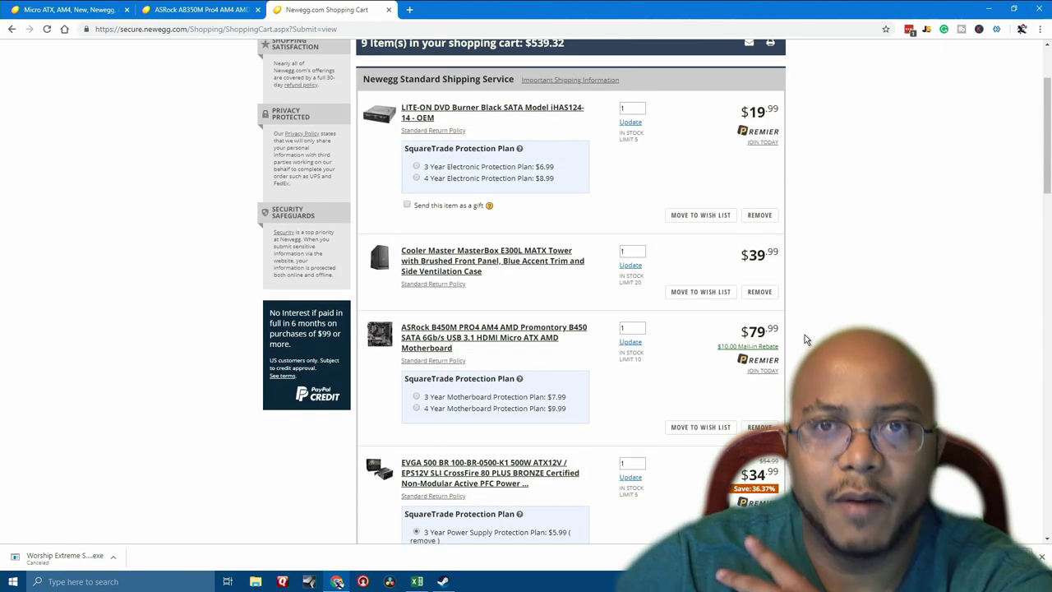